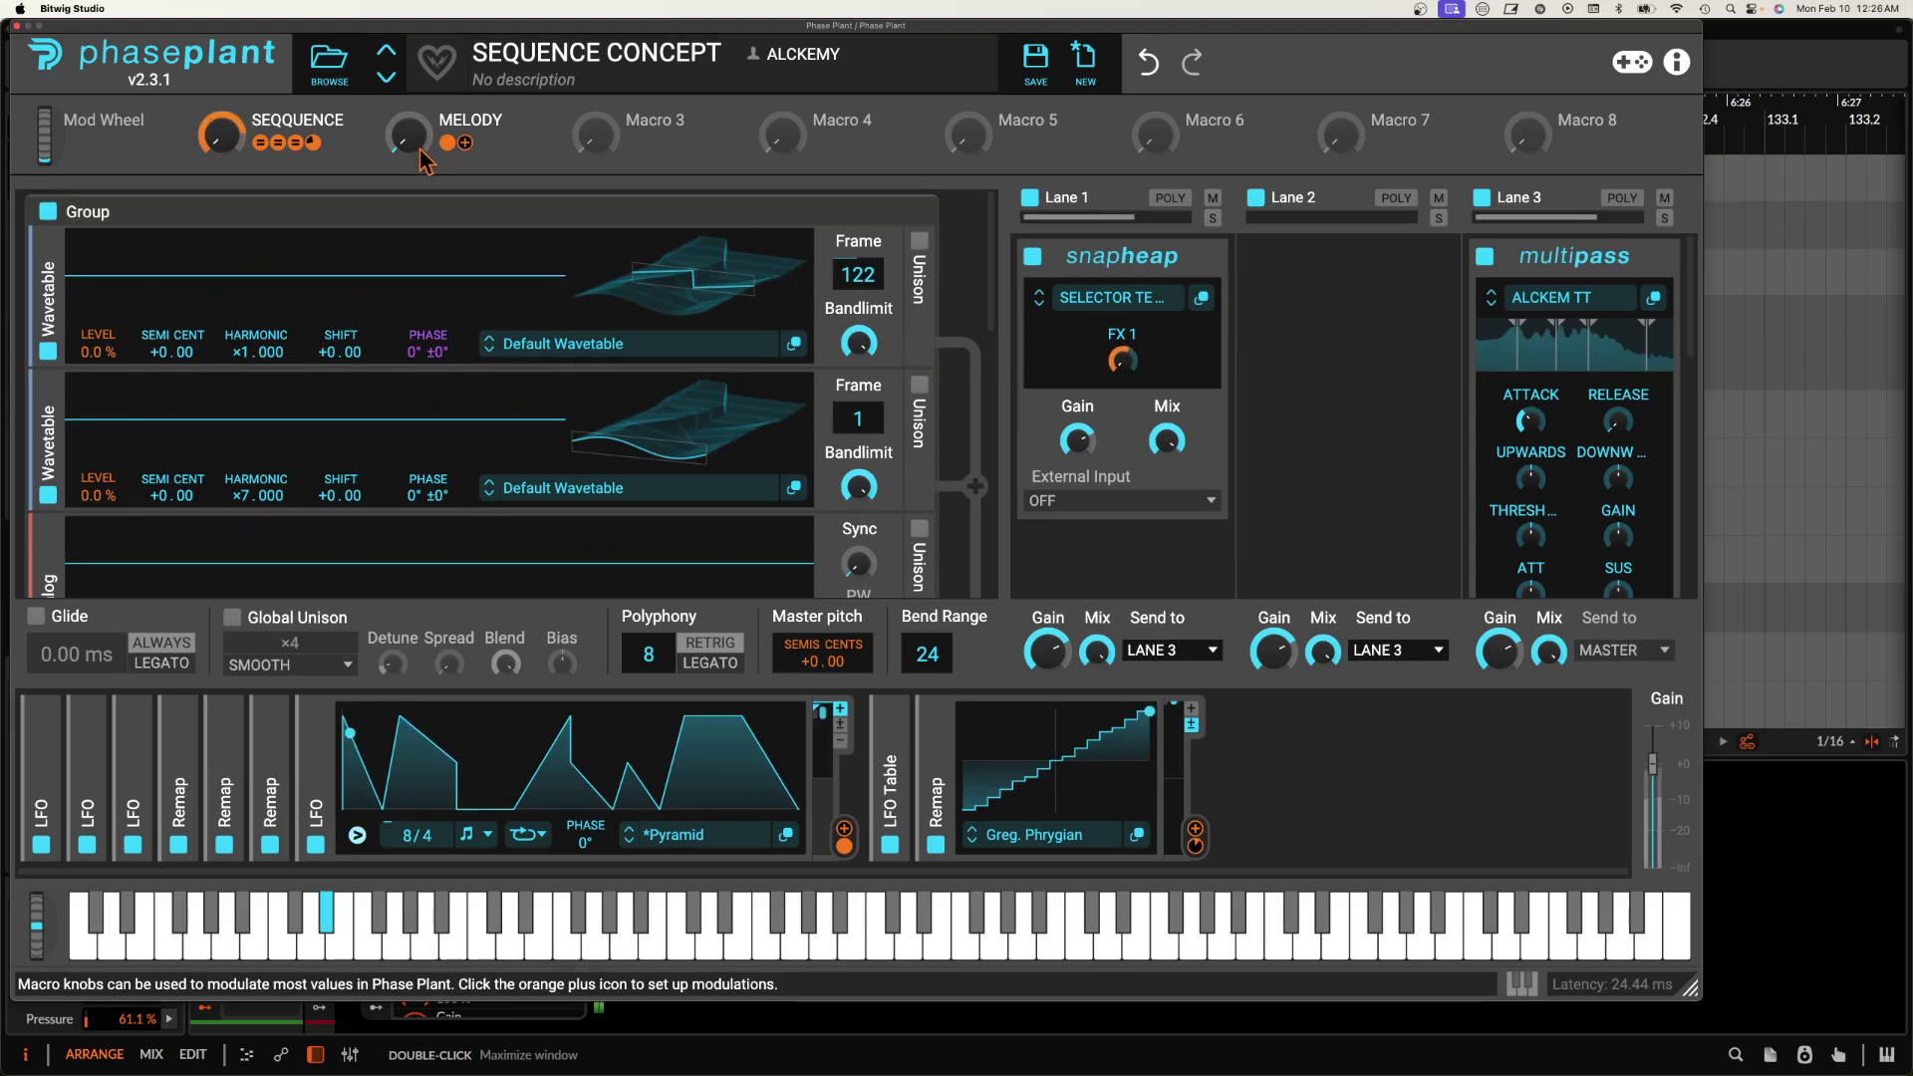
Disable the Greg. Phrygian Remap modulator and the LFO Table modulator beside it.
left_click(935, 843)
left_click(890, 844)
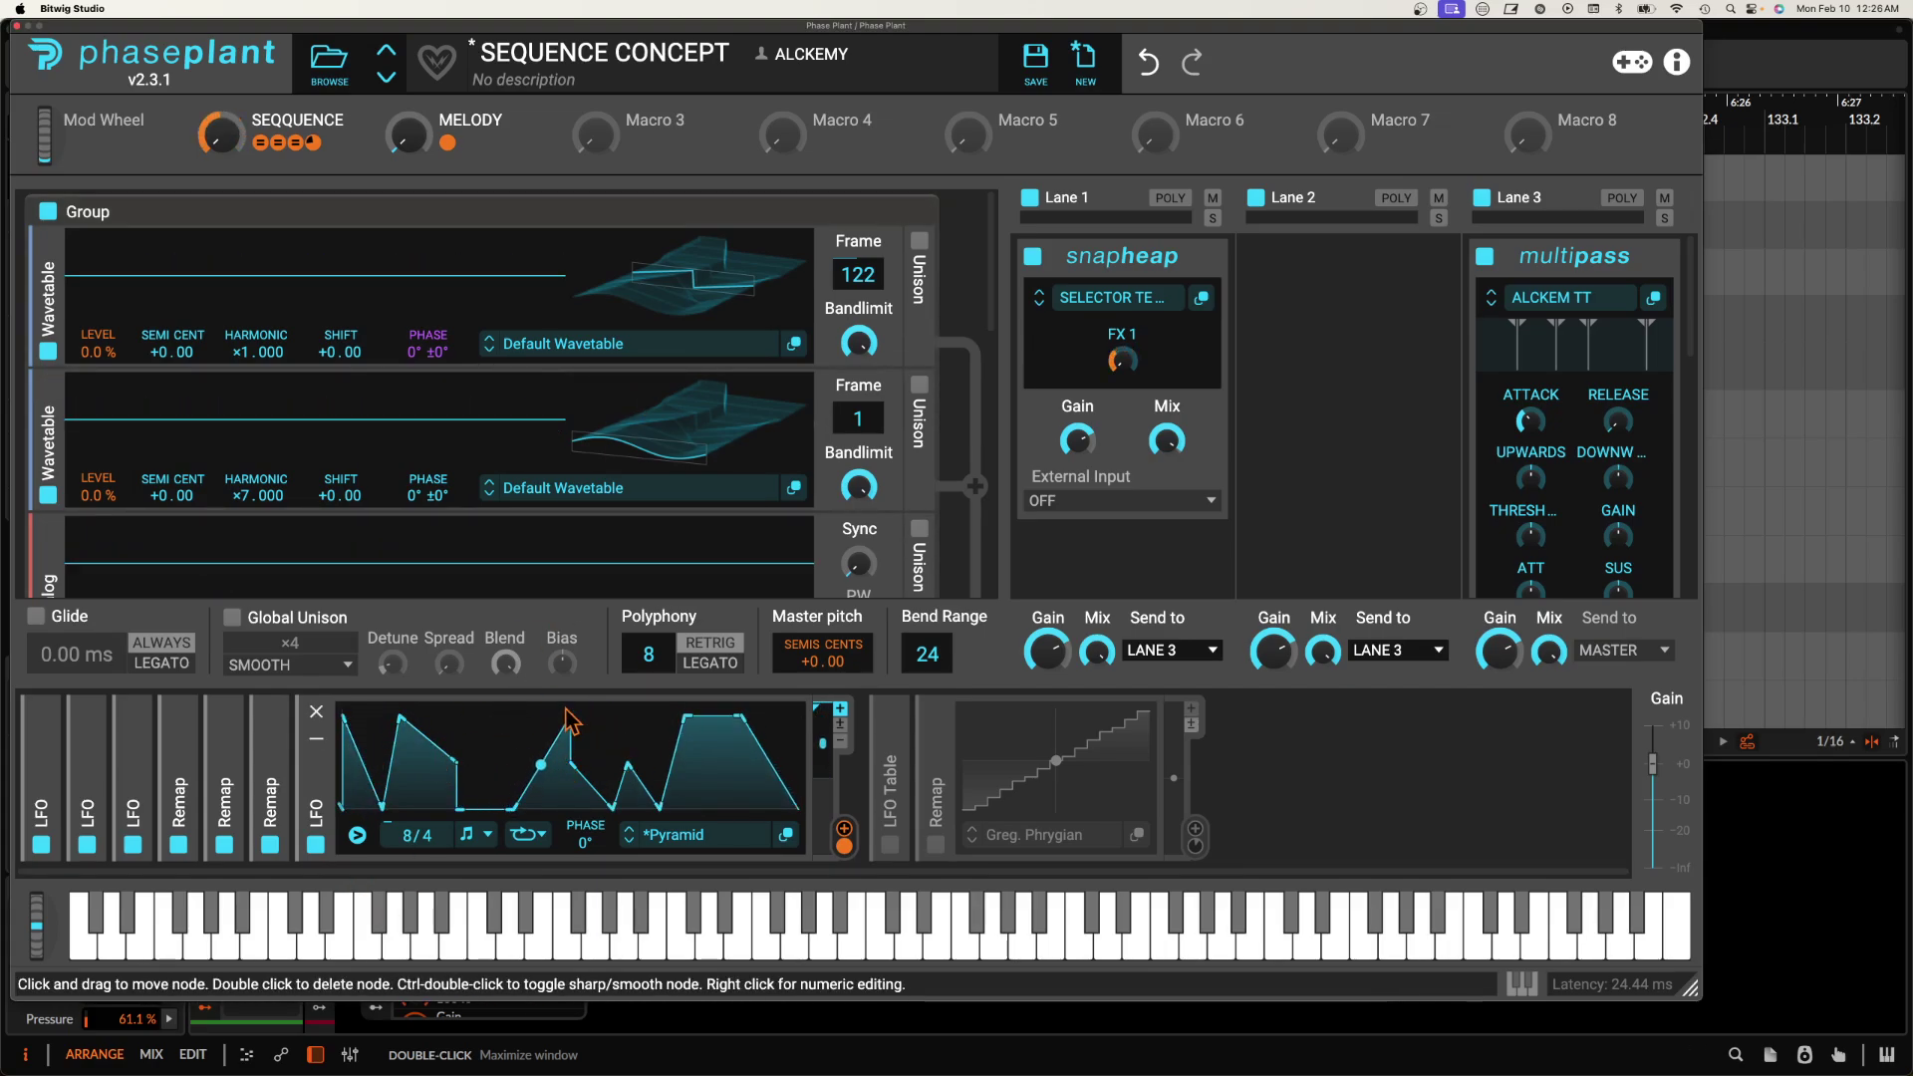
Examine the generator groups and the effect chains inside the Lane 1 Snap Heap's SELECTOR TEMPLATE.
scroll(538, 321, "down", 5)
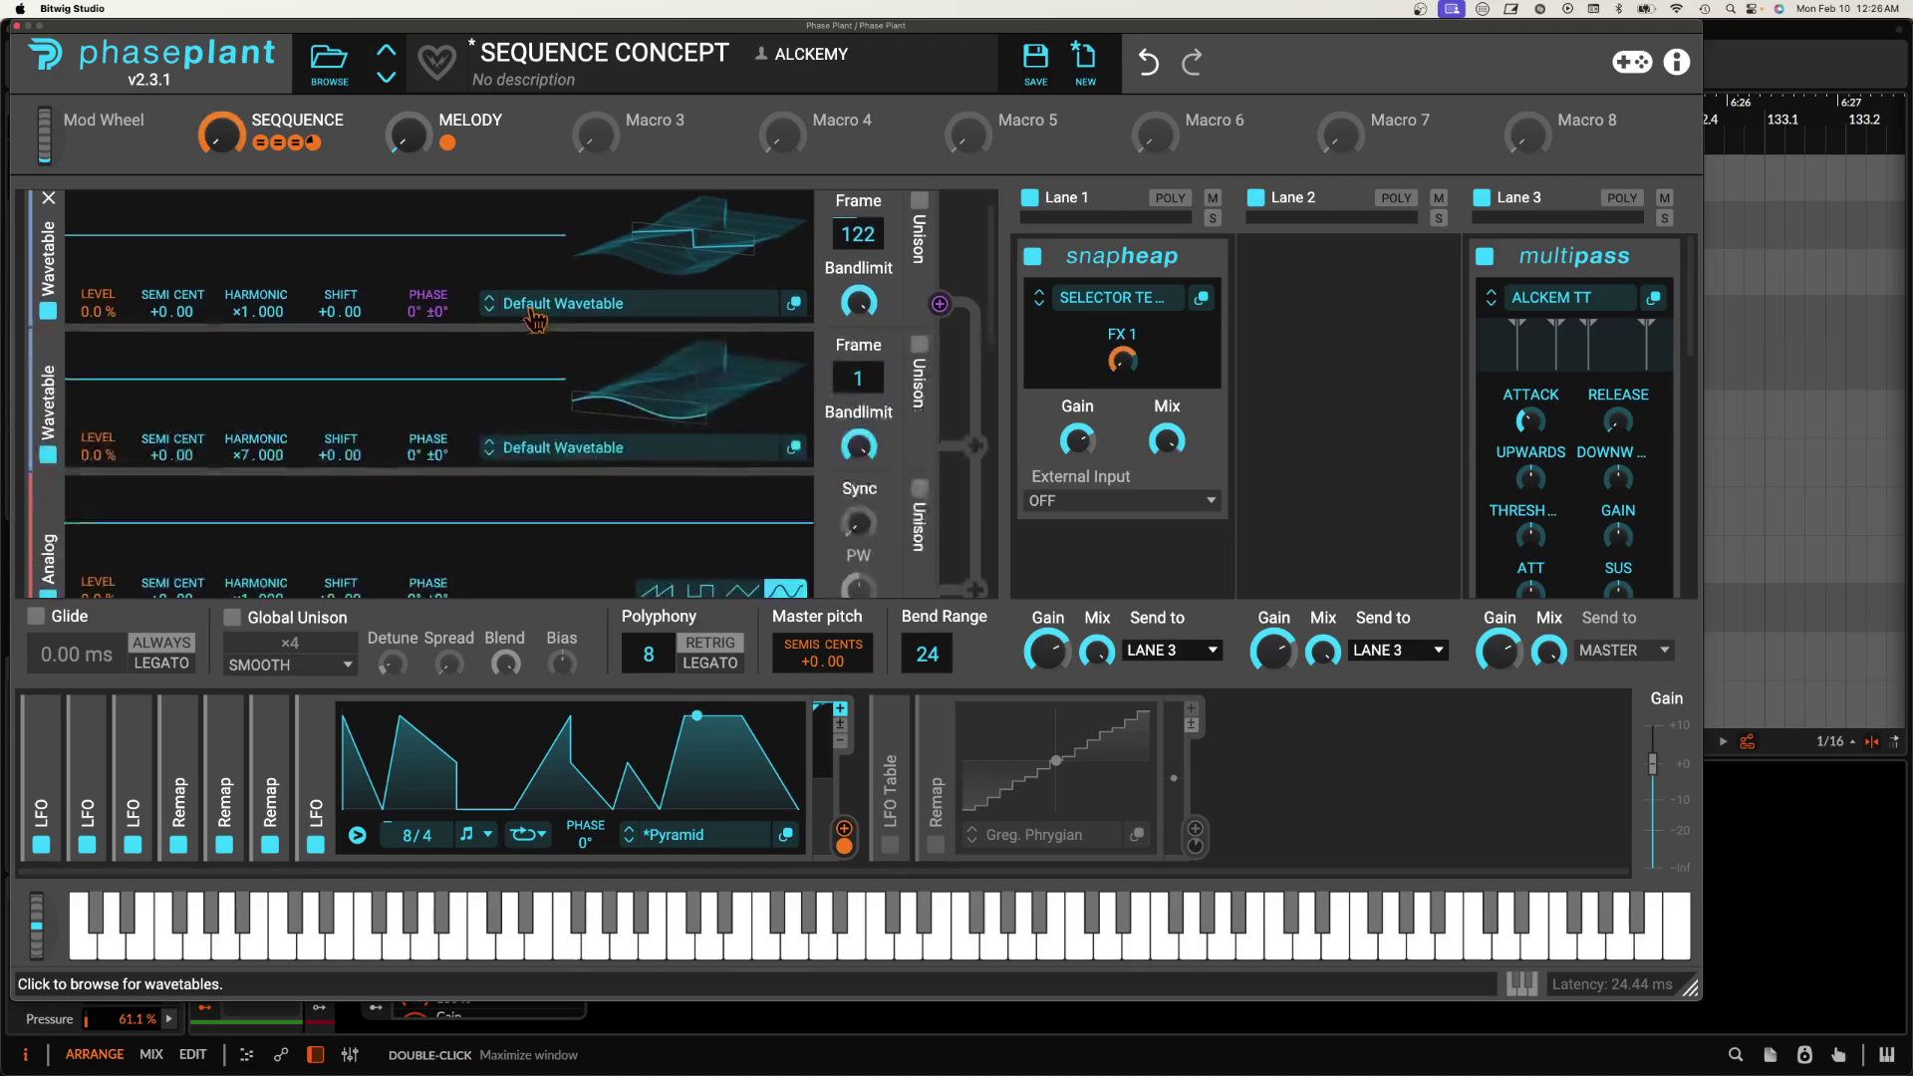
scroll(538, 321, "down", 5)
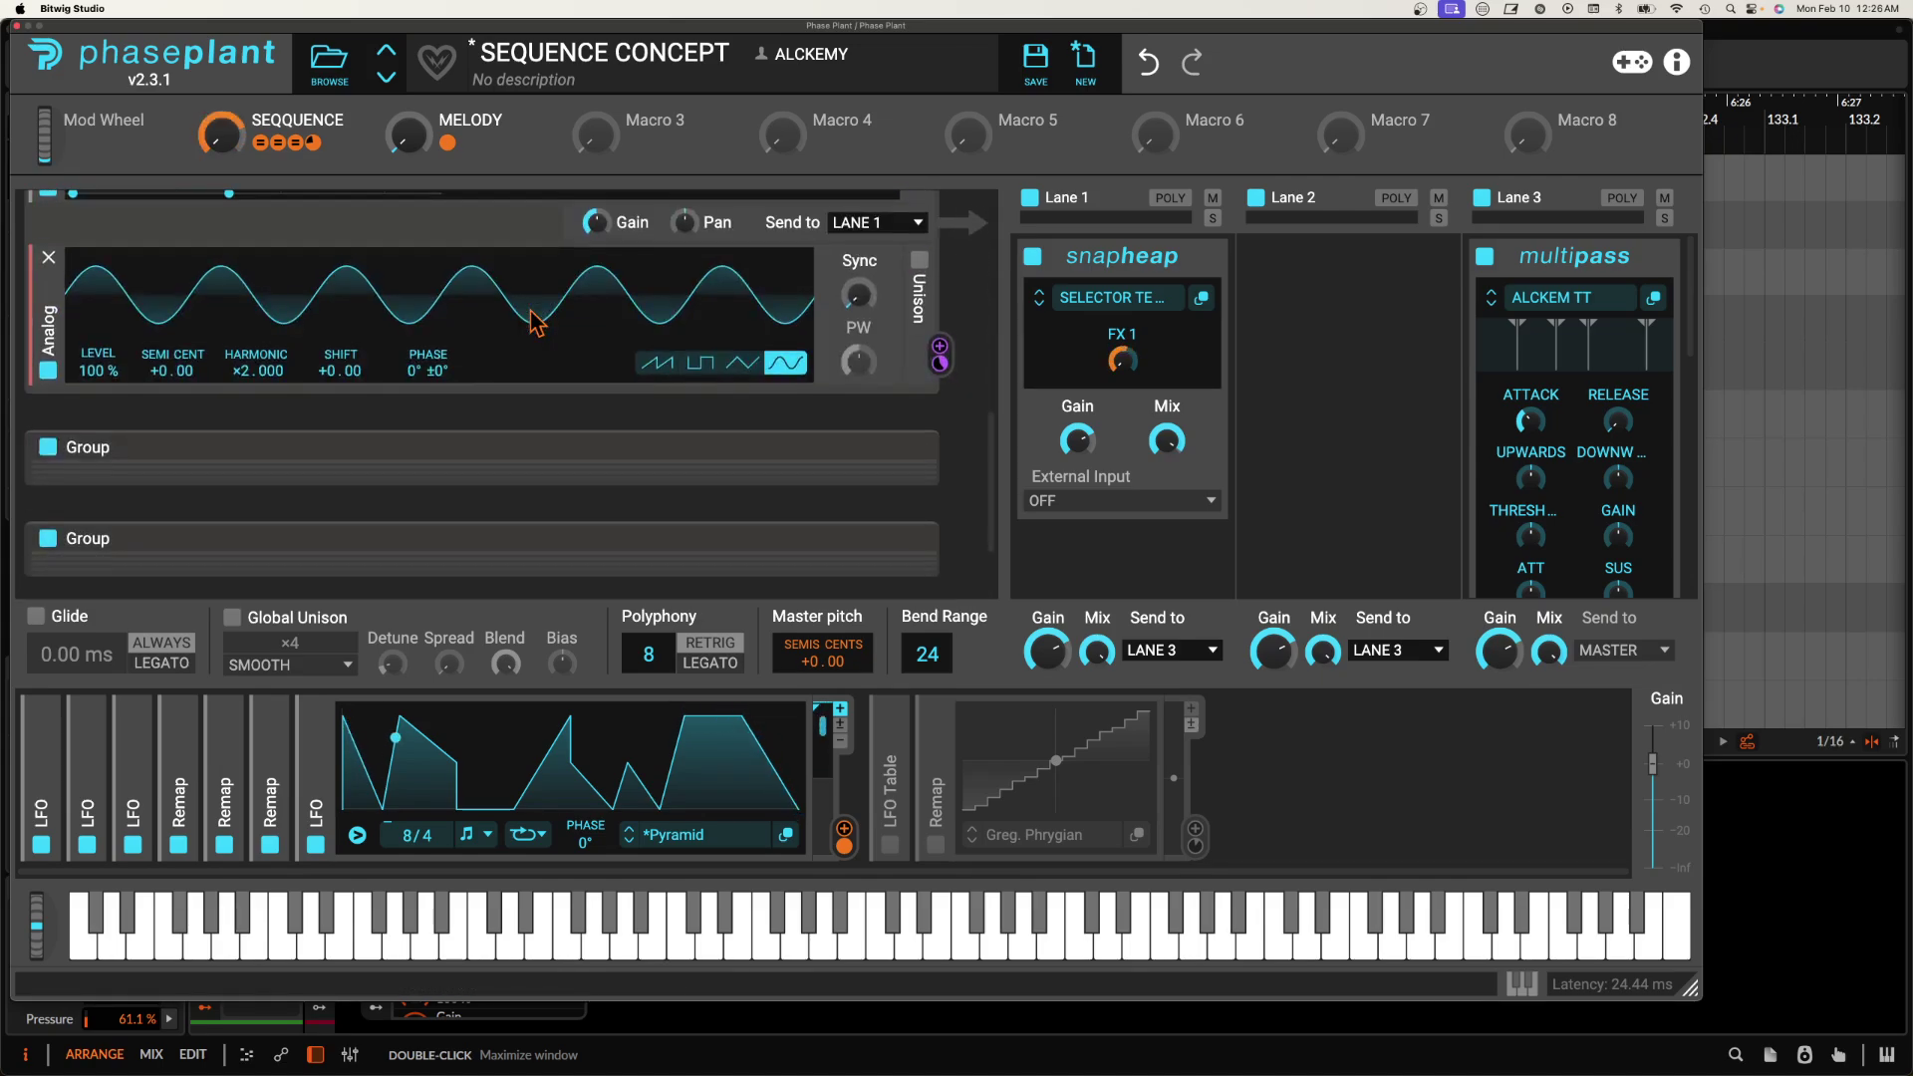
left_click(1202, 302)
left_click_drag(1057, 321, 1230, 146)
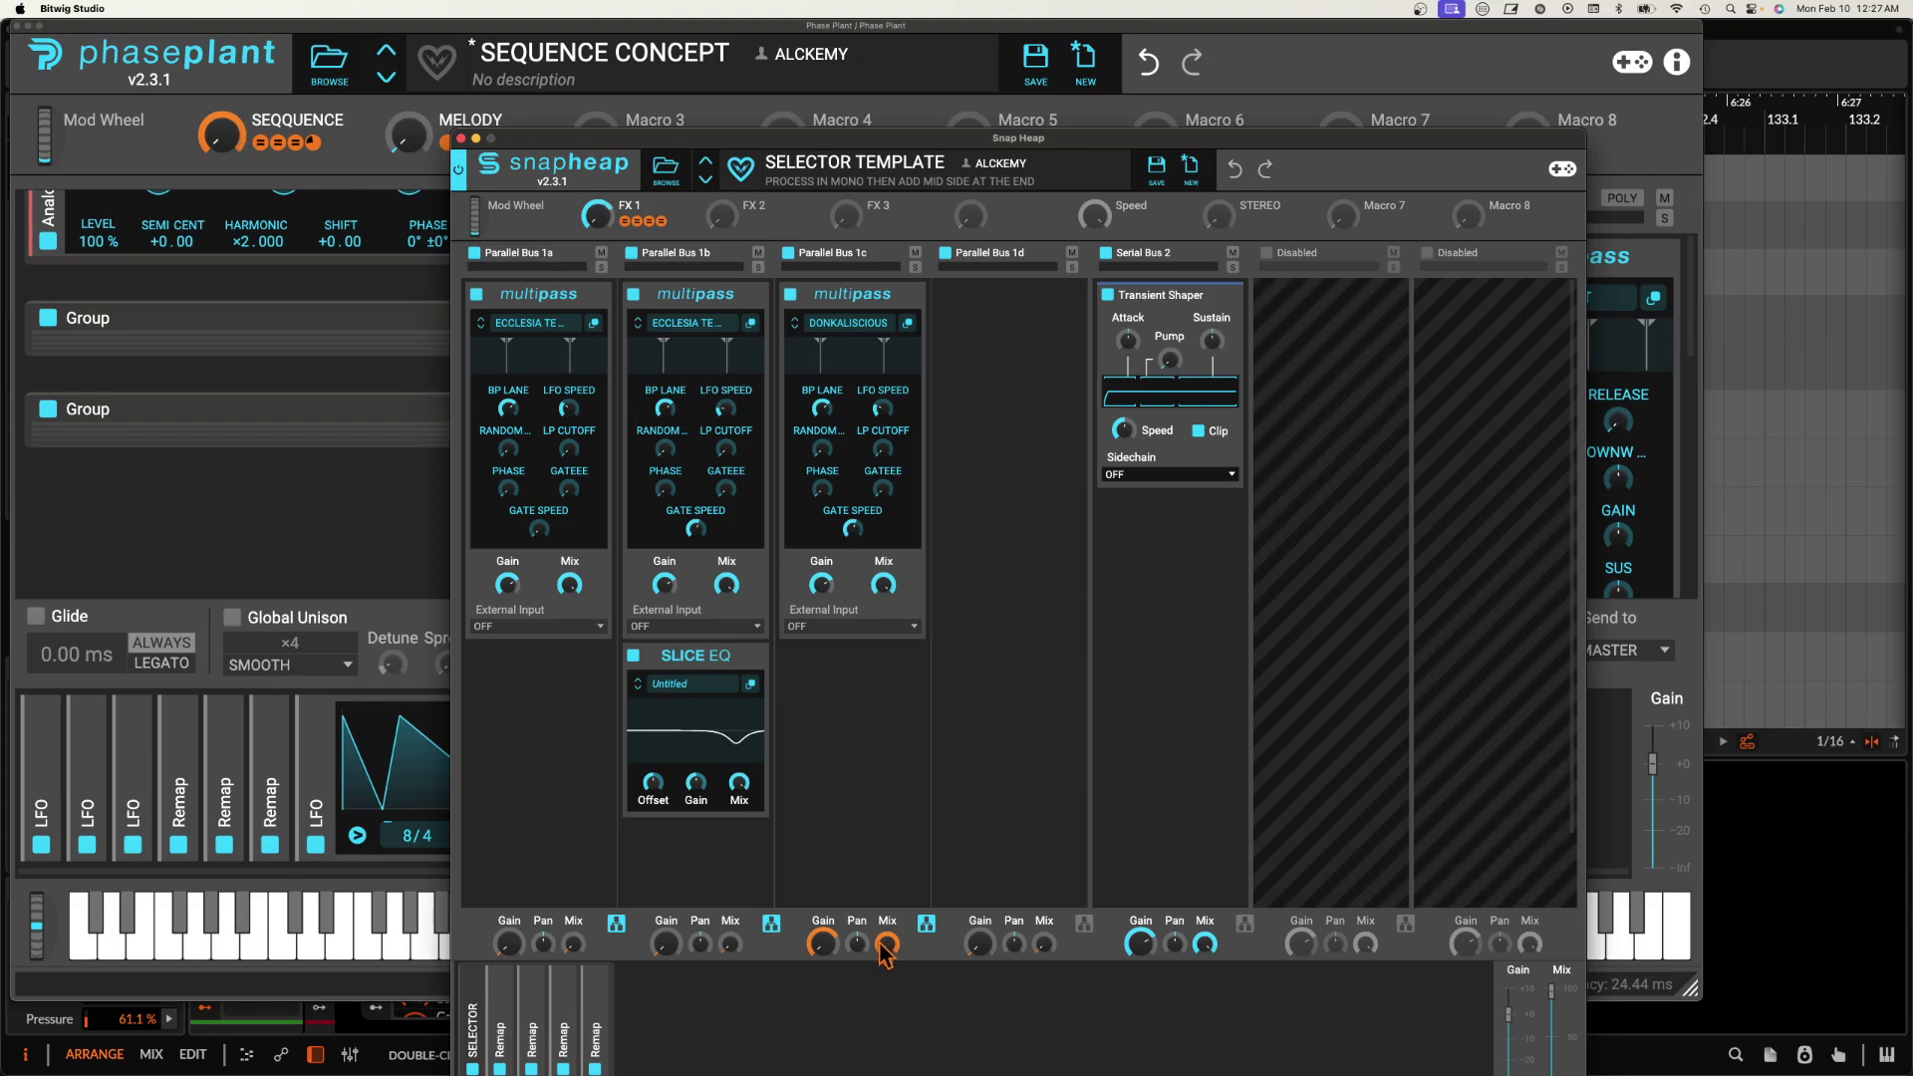
left_click(460, 140)
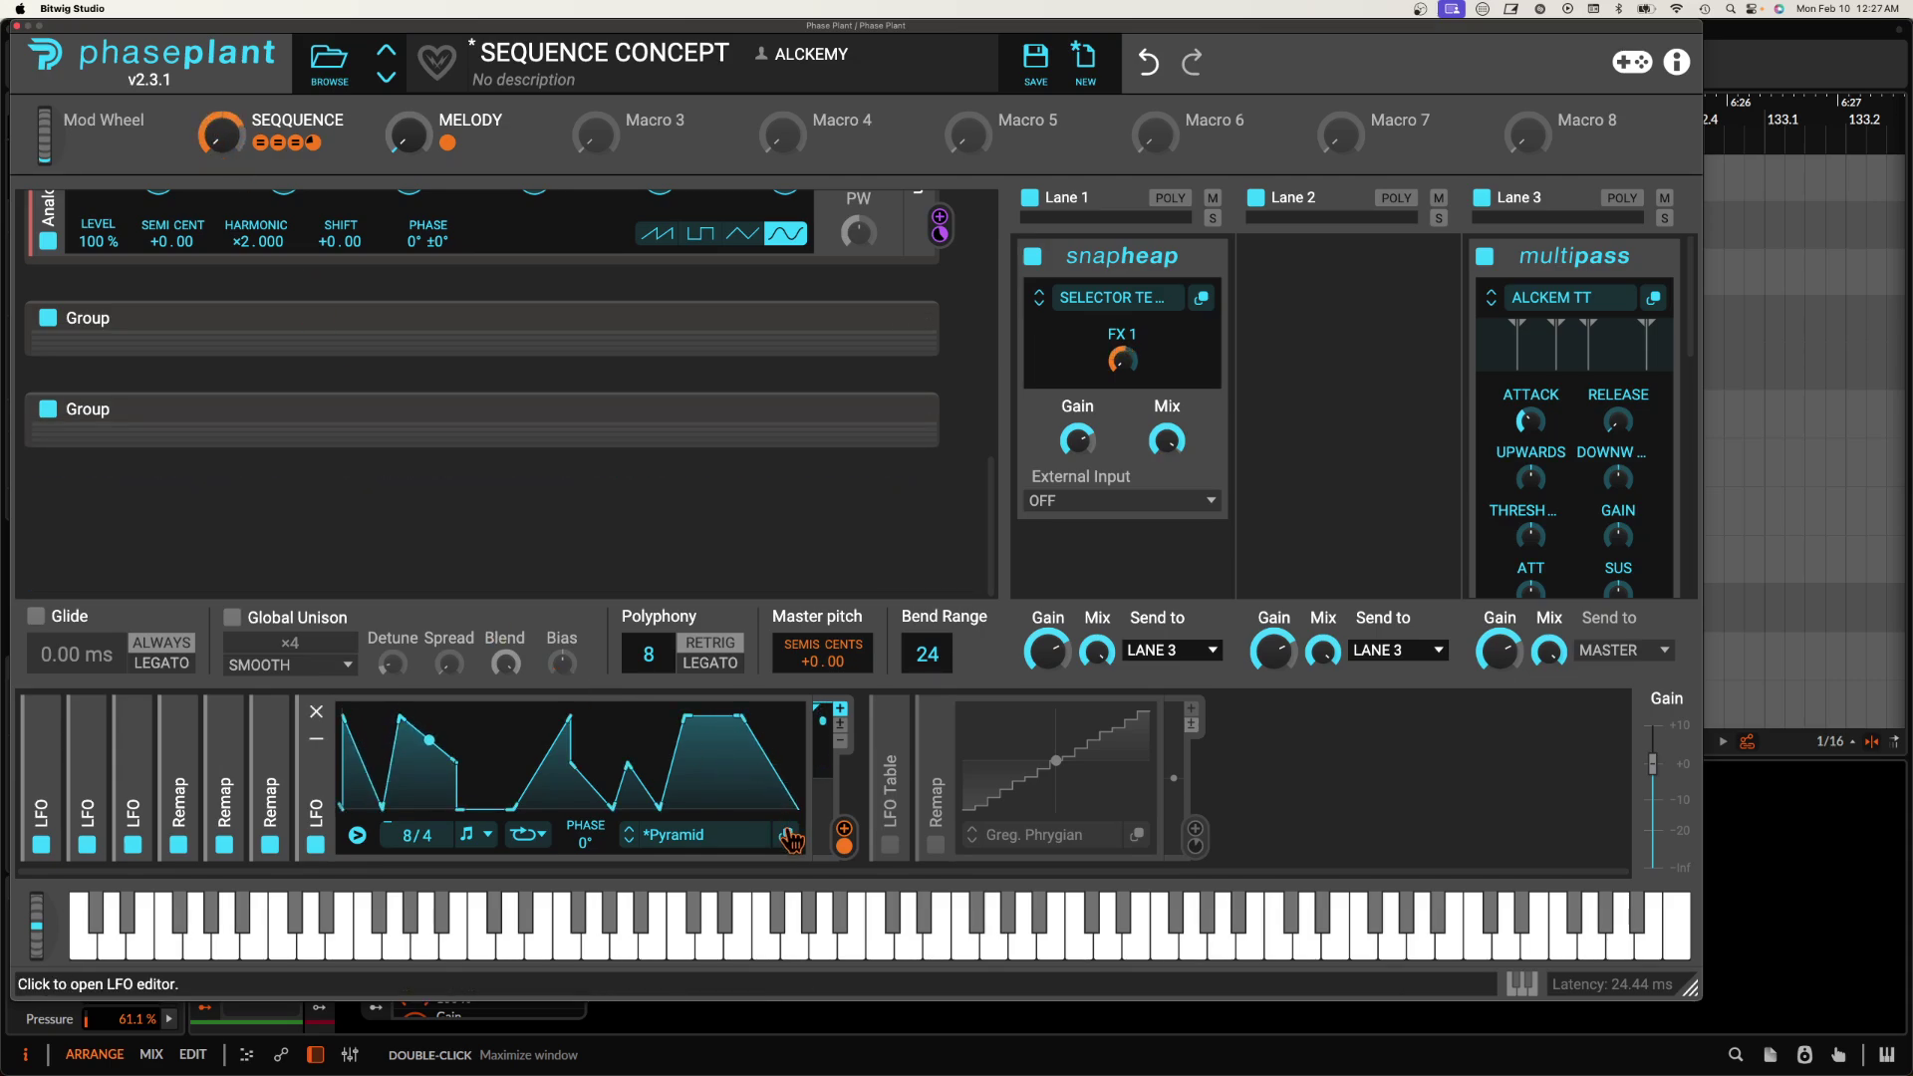
Redraw the 8/4 Pyramid LFO as flat steps: one beat at 100%, one at 50%, two at 0%, two at 50% and two at 100%.
left_click(568, 762)
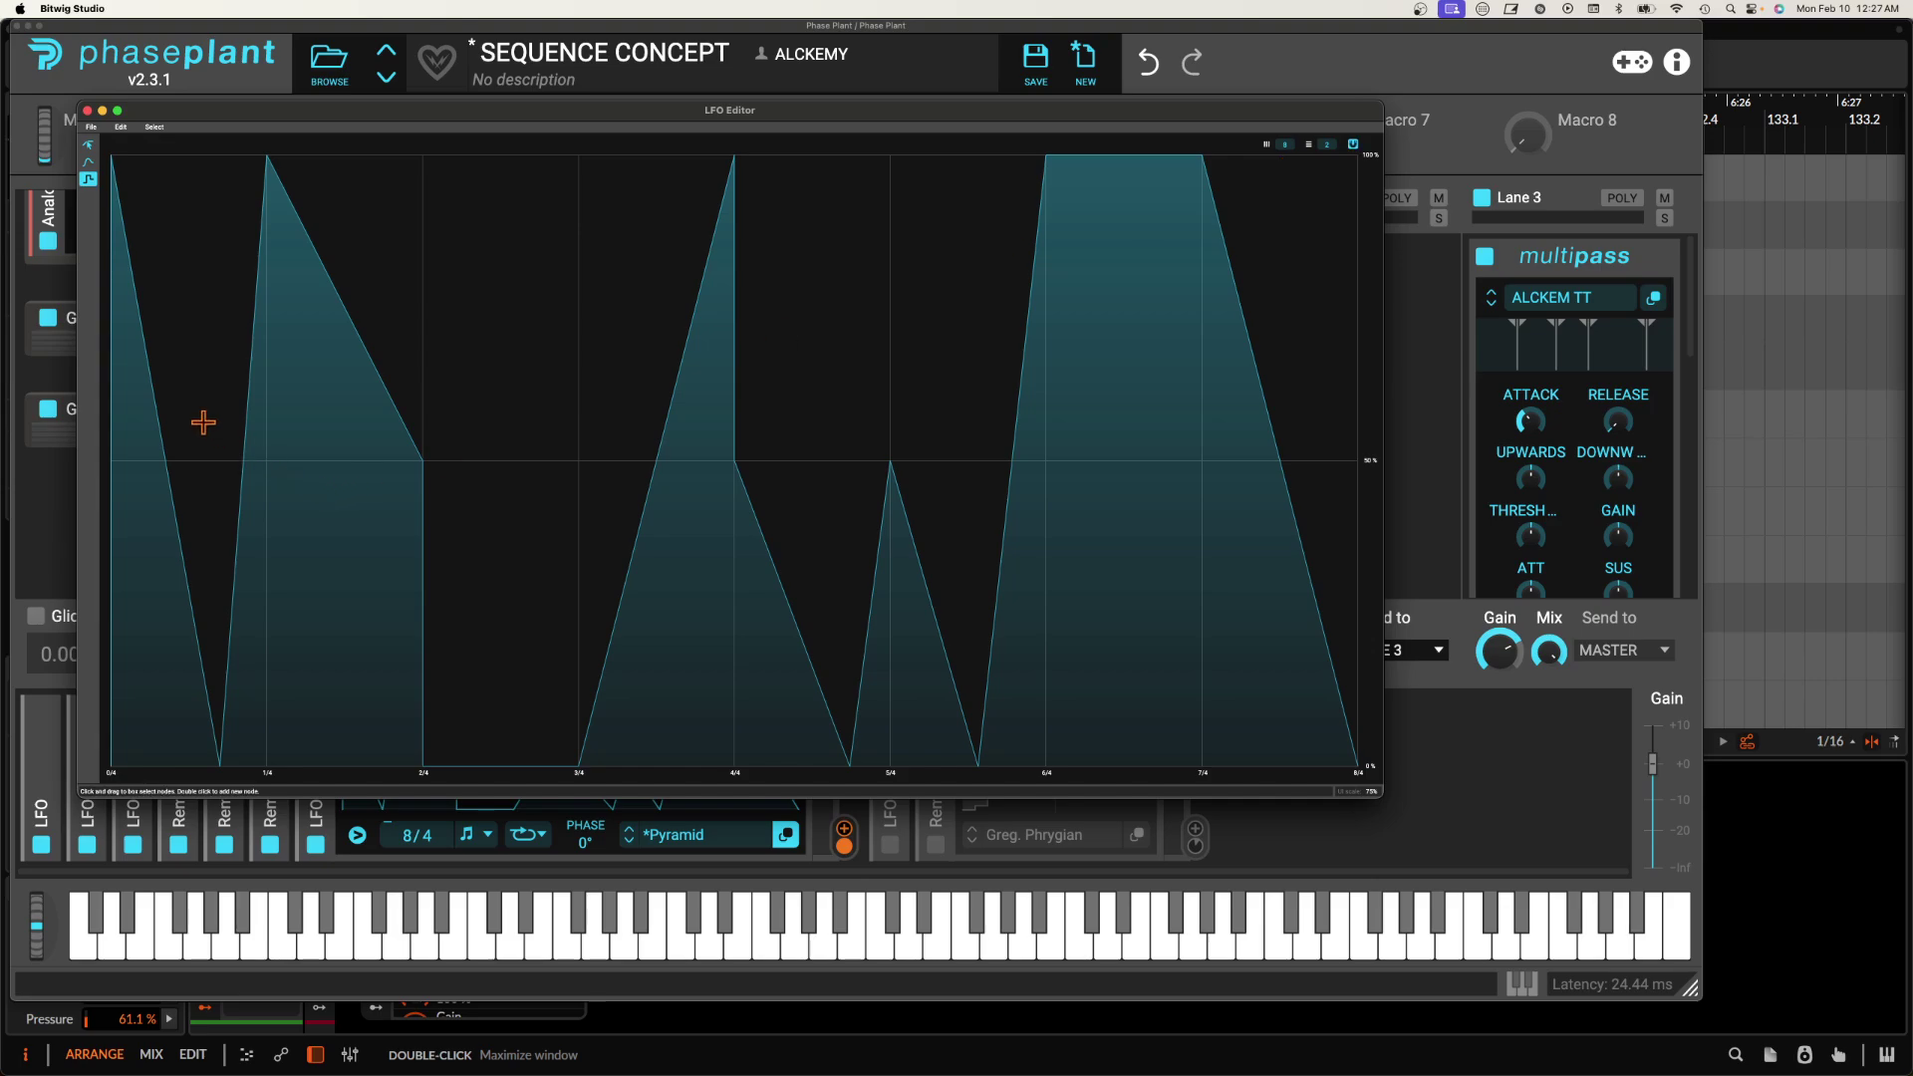
left_click_drag(203, 422, 192, 267)
left_click_drag(321, 422, 340, 601)
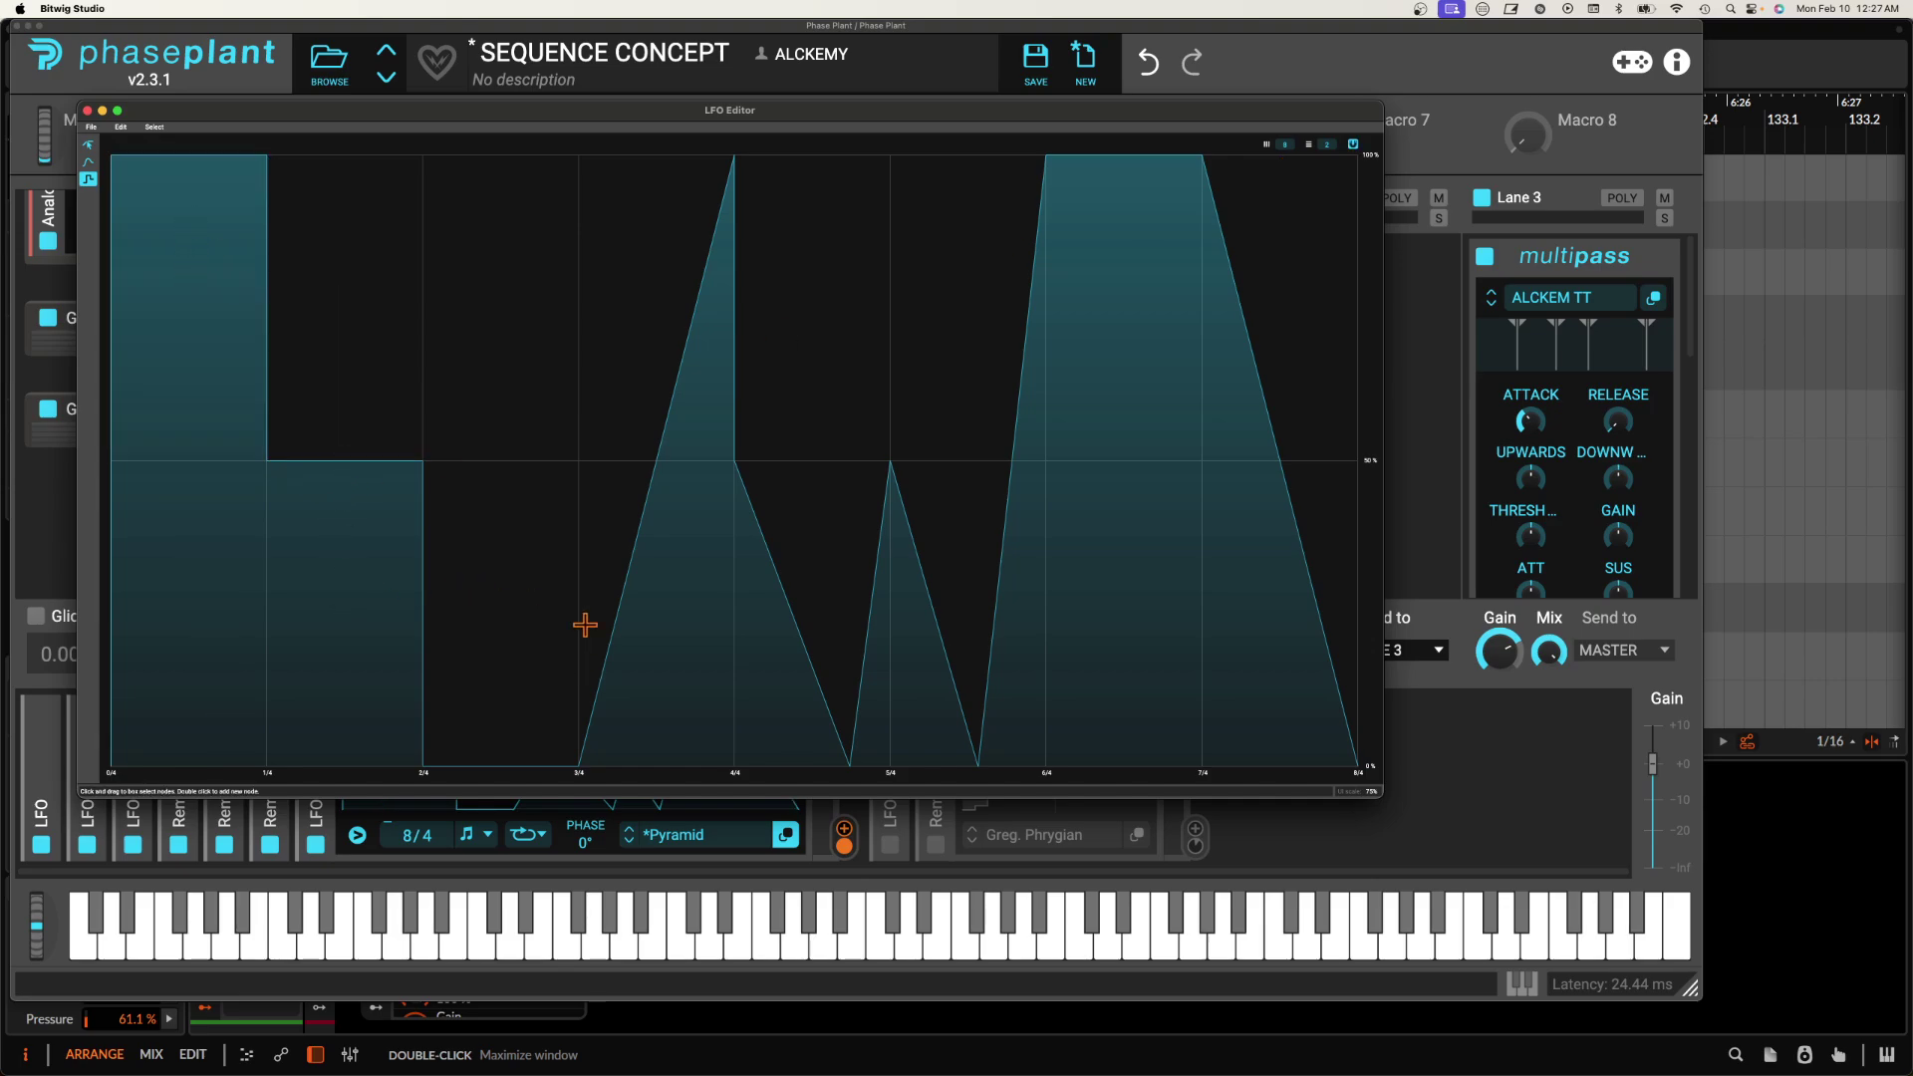
left_click(586, 762)
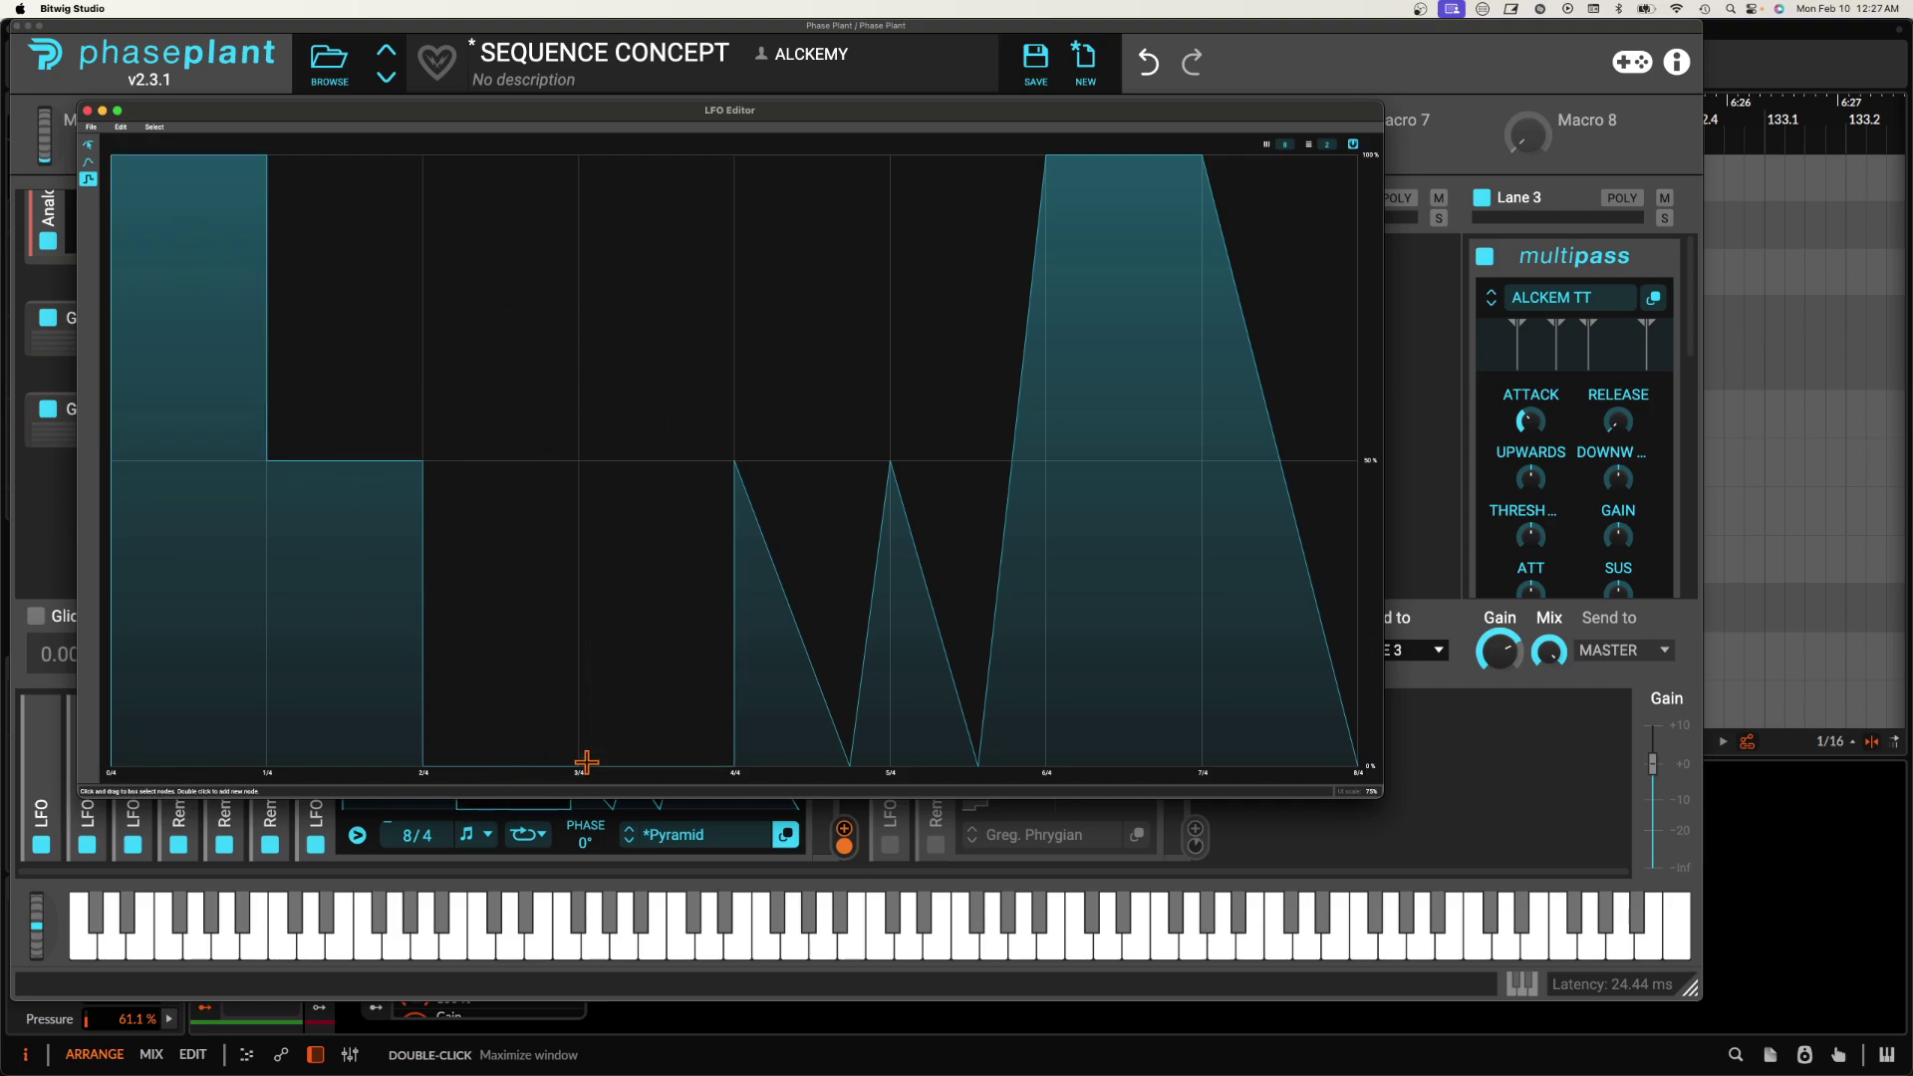
left_click(777, 506)
left_click(897, 461)
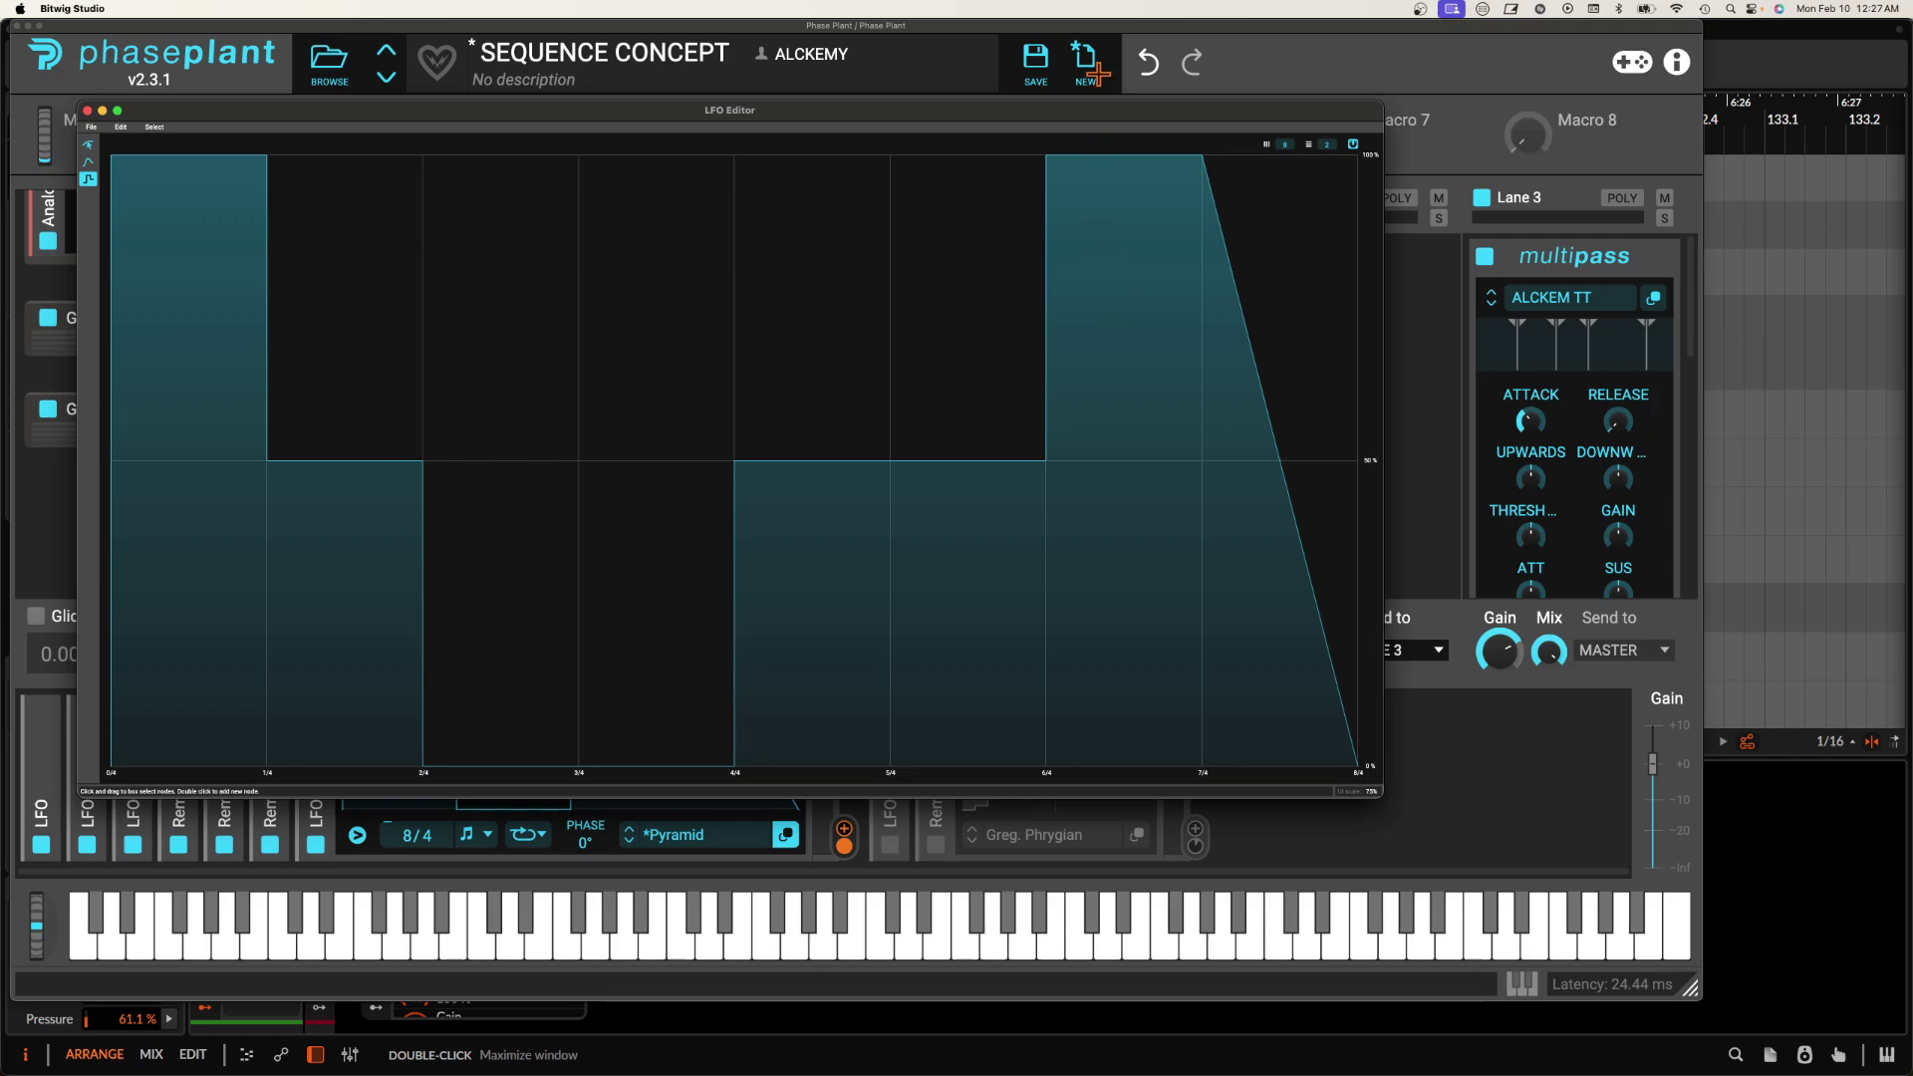
left_click(1269, 159)
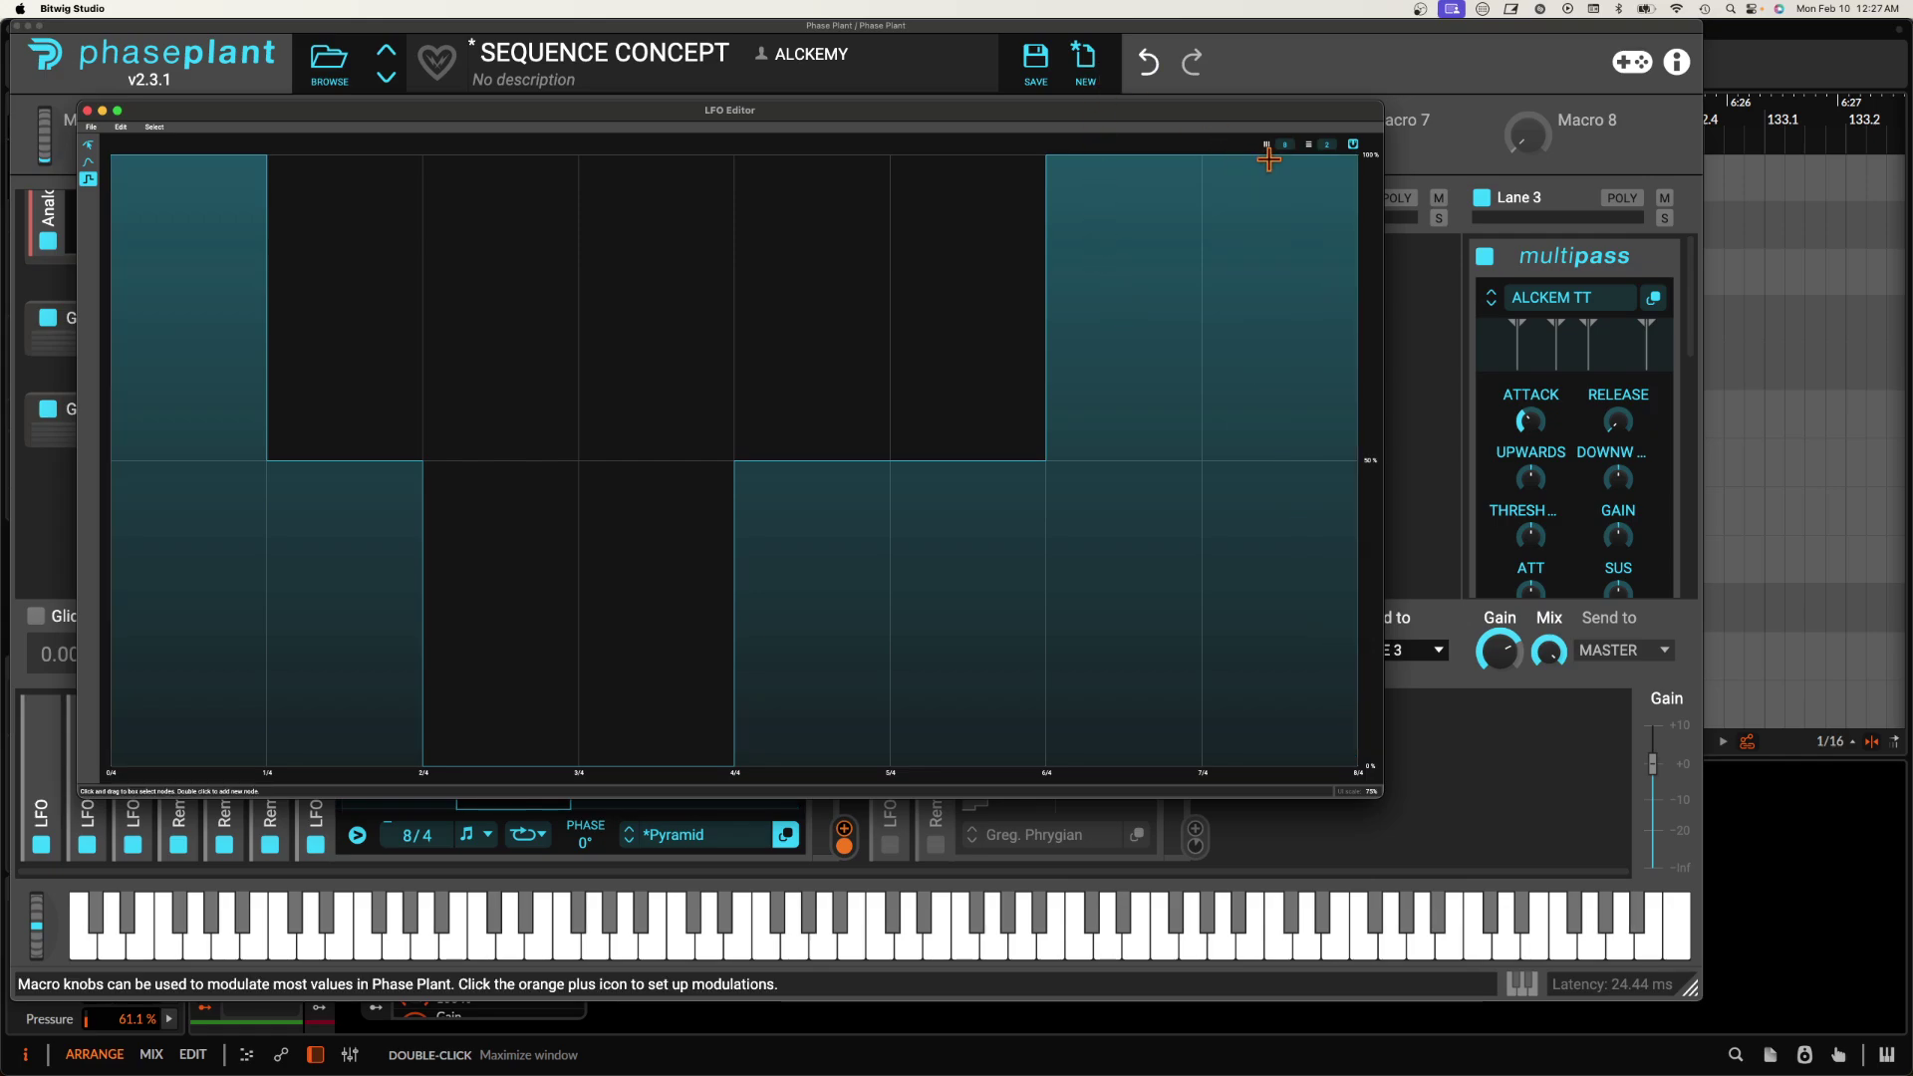
left_click(88, 111)
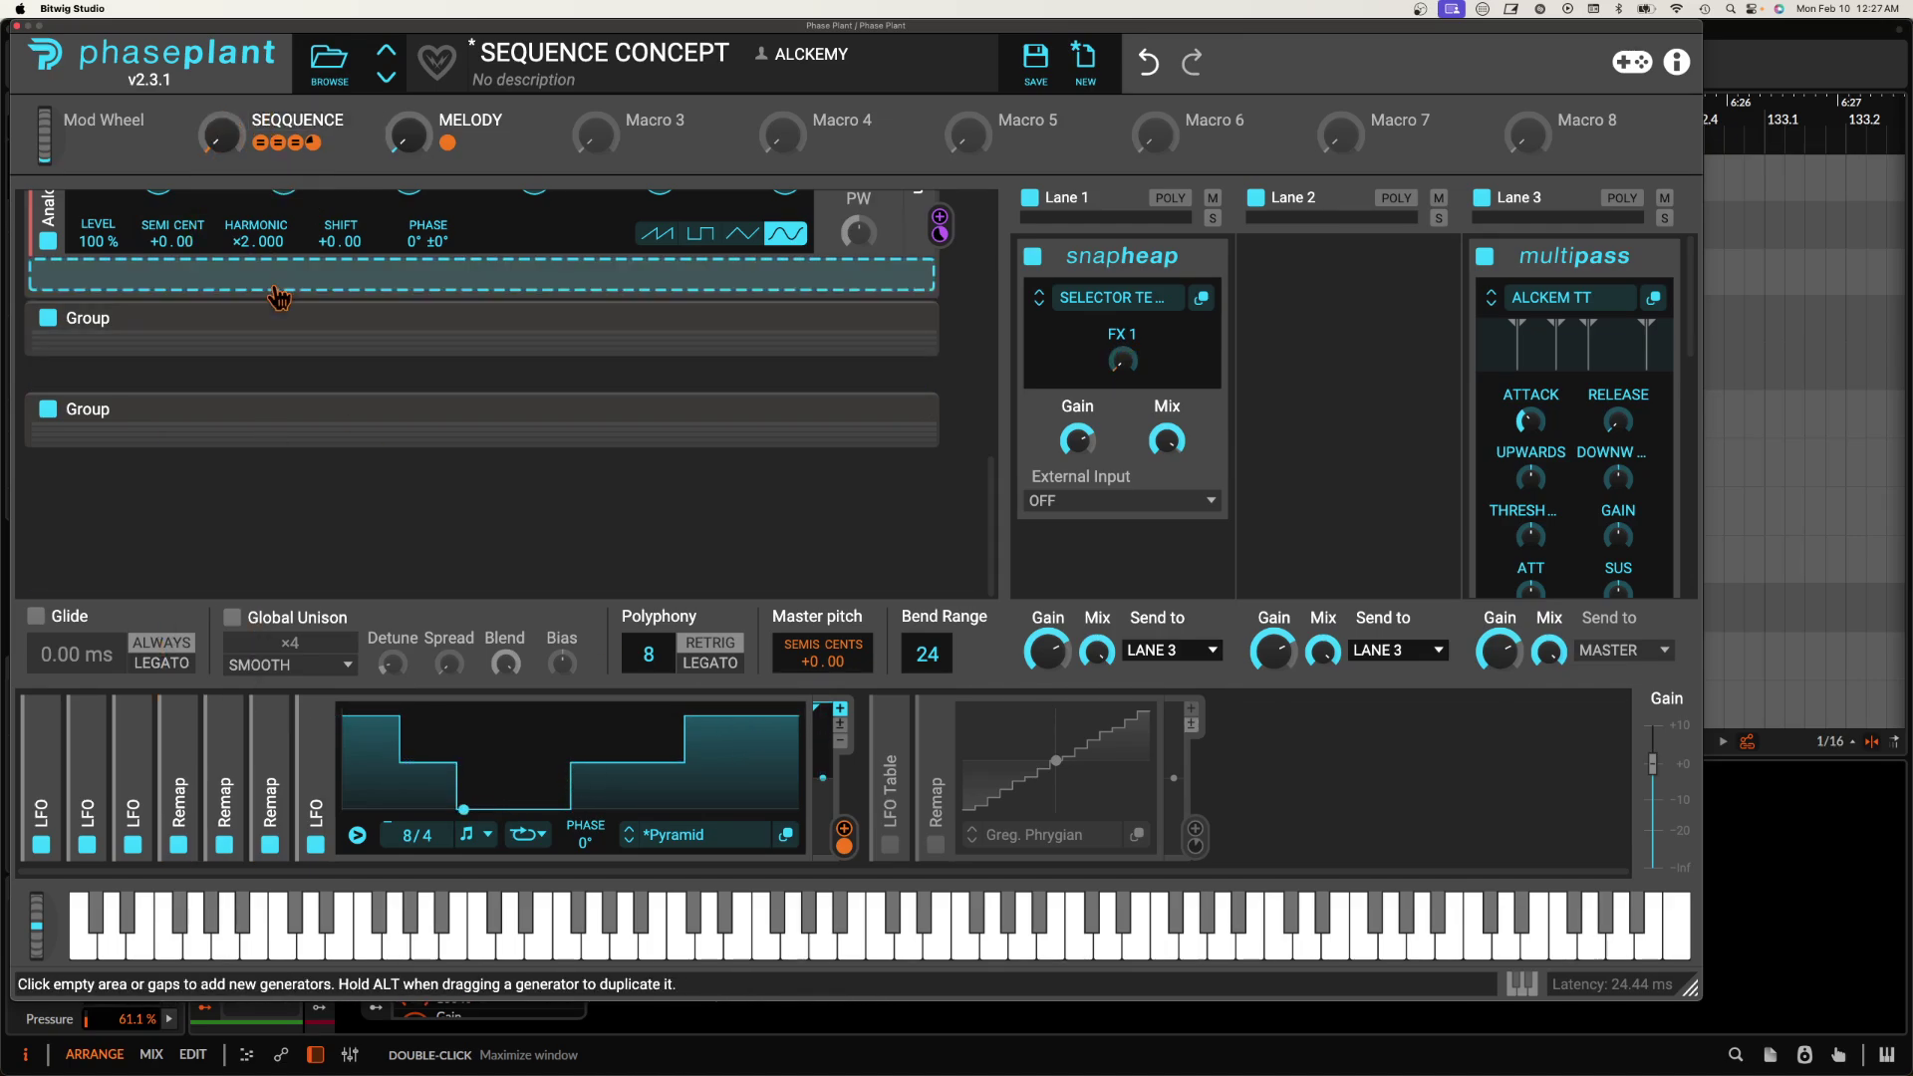
Reshape the 8/4 Pyramid LFO into eight beat-long steps at 0%, 50%, 100%, 0%, about 100%, 0%, 50% and 50%.
scroll(279, 296, "up", 4)
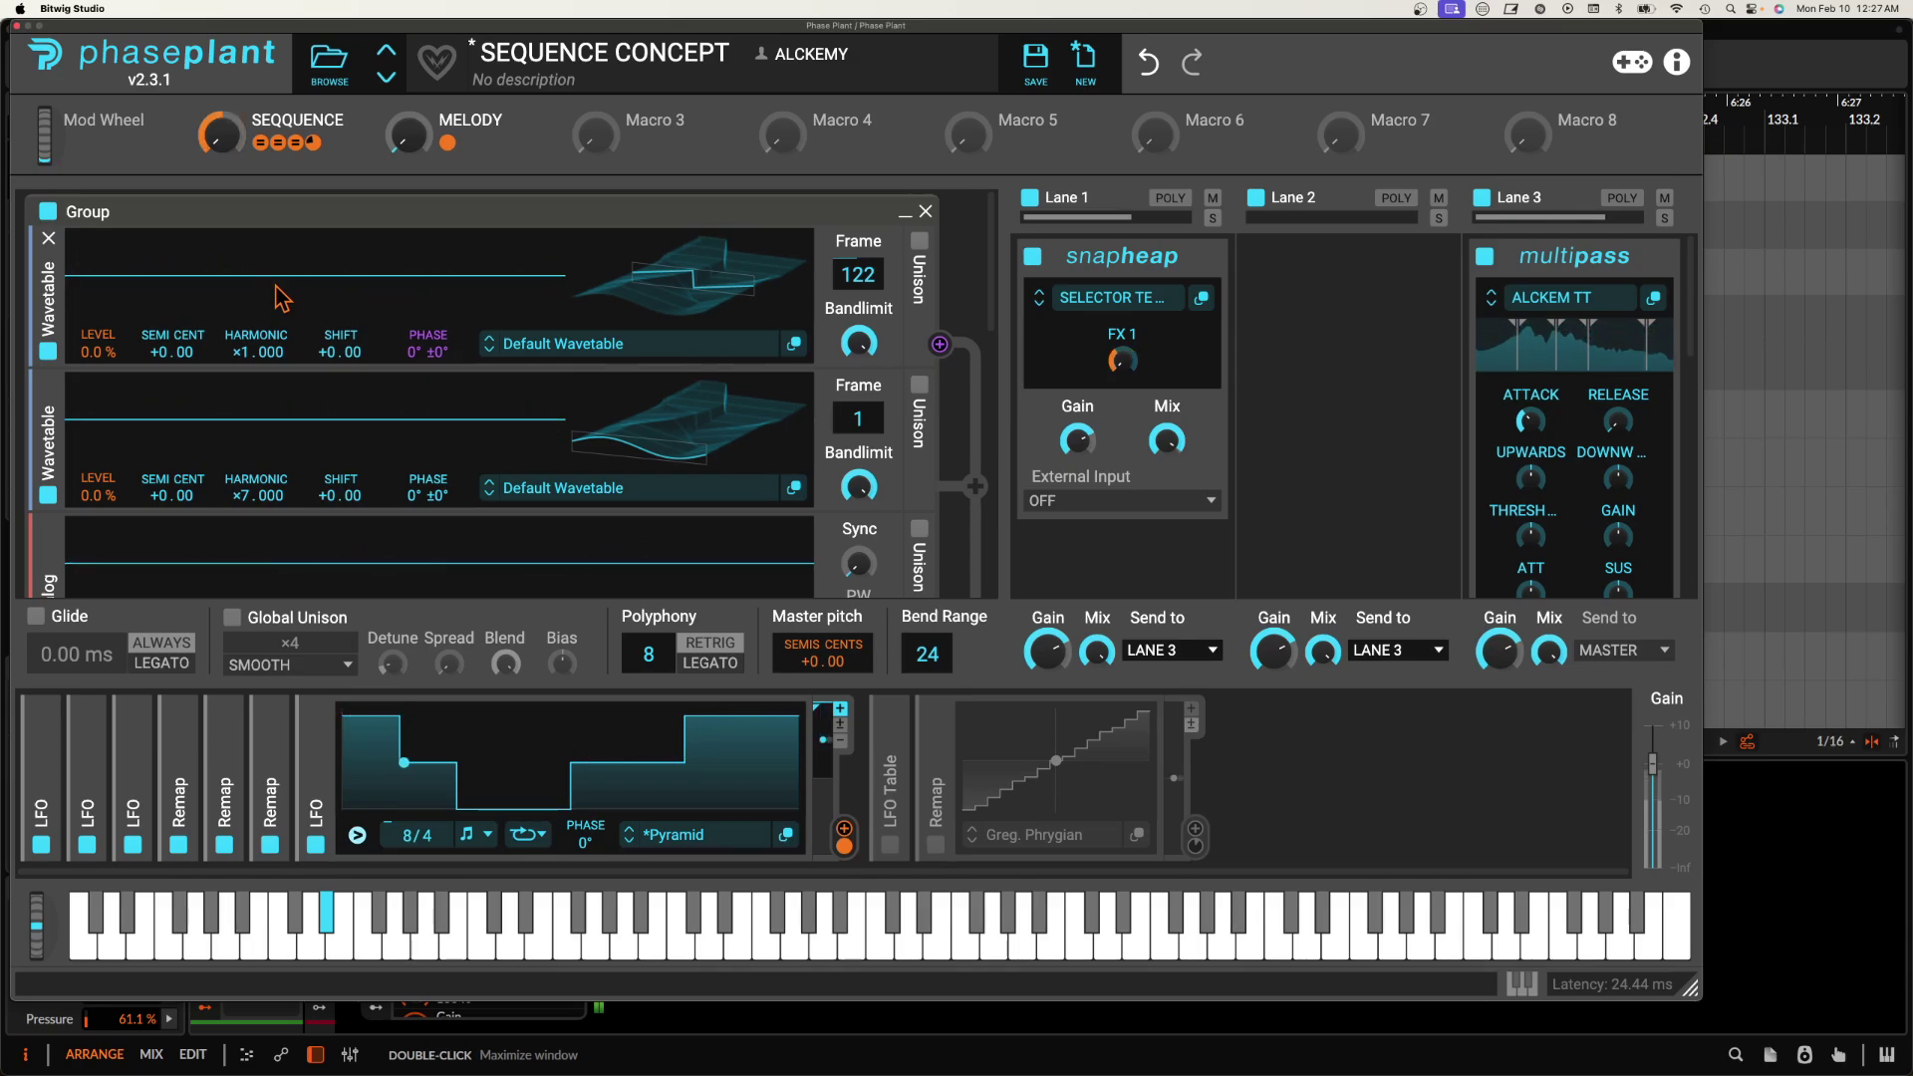
left_click(787, 834)
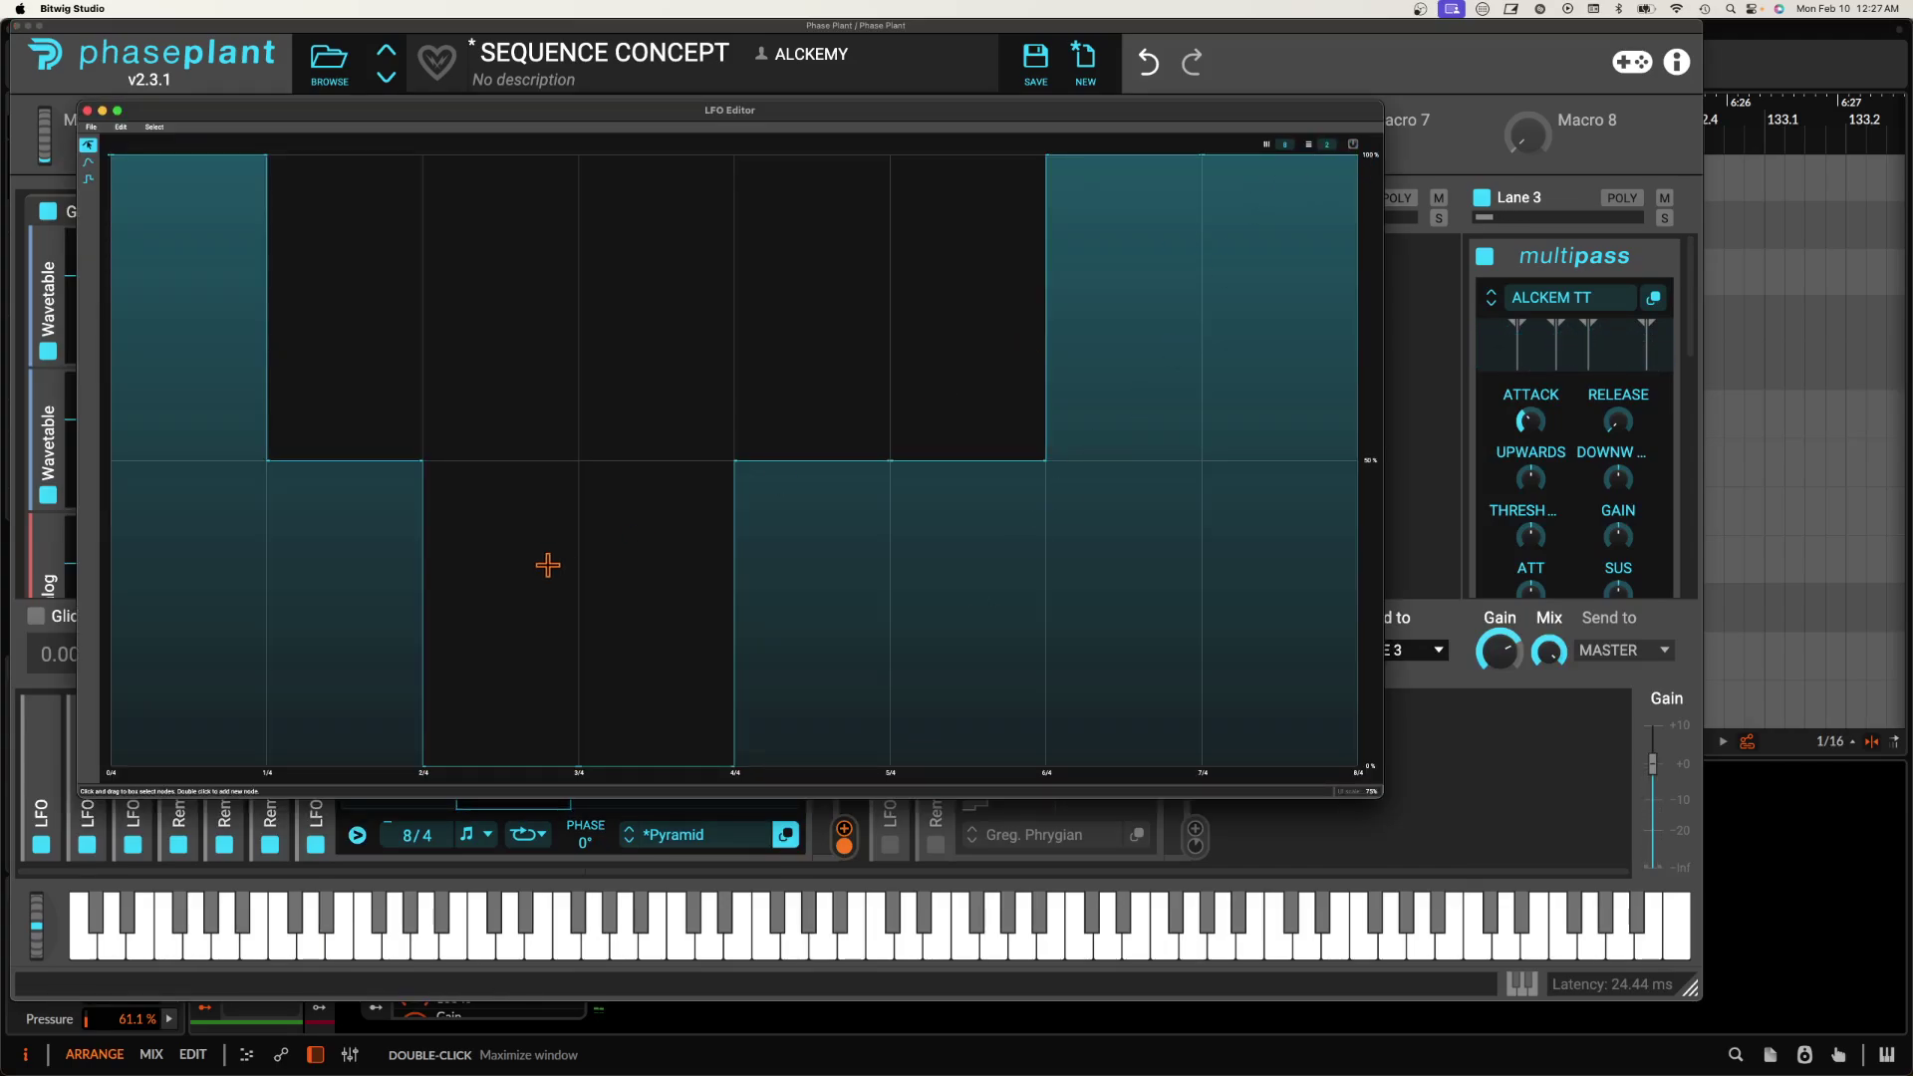
left_click_drag(548, 565, 539, 371)
left_click(90, 182)
left_click_drag(523, 294, 468, 149)
left_click(223, 583)
left_click_drag(223, 594, 223, 849)
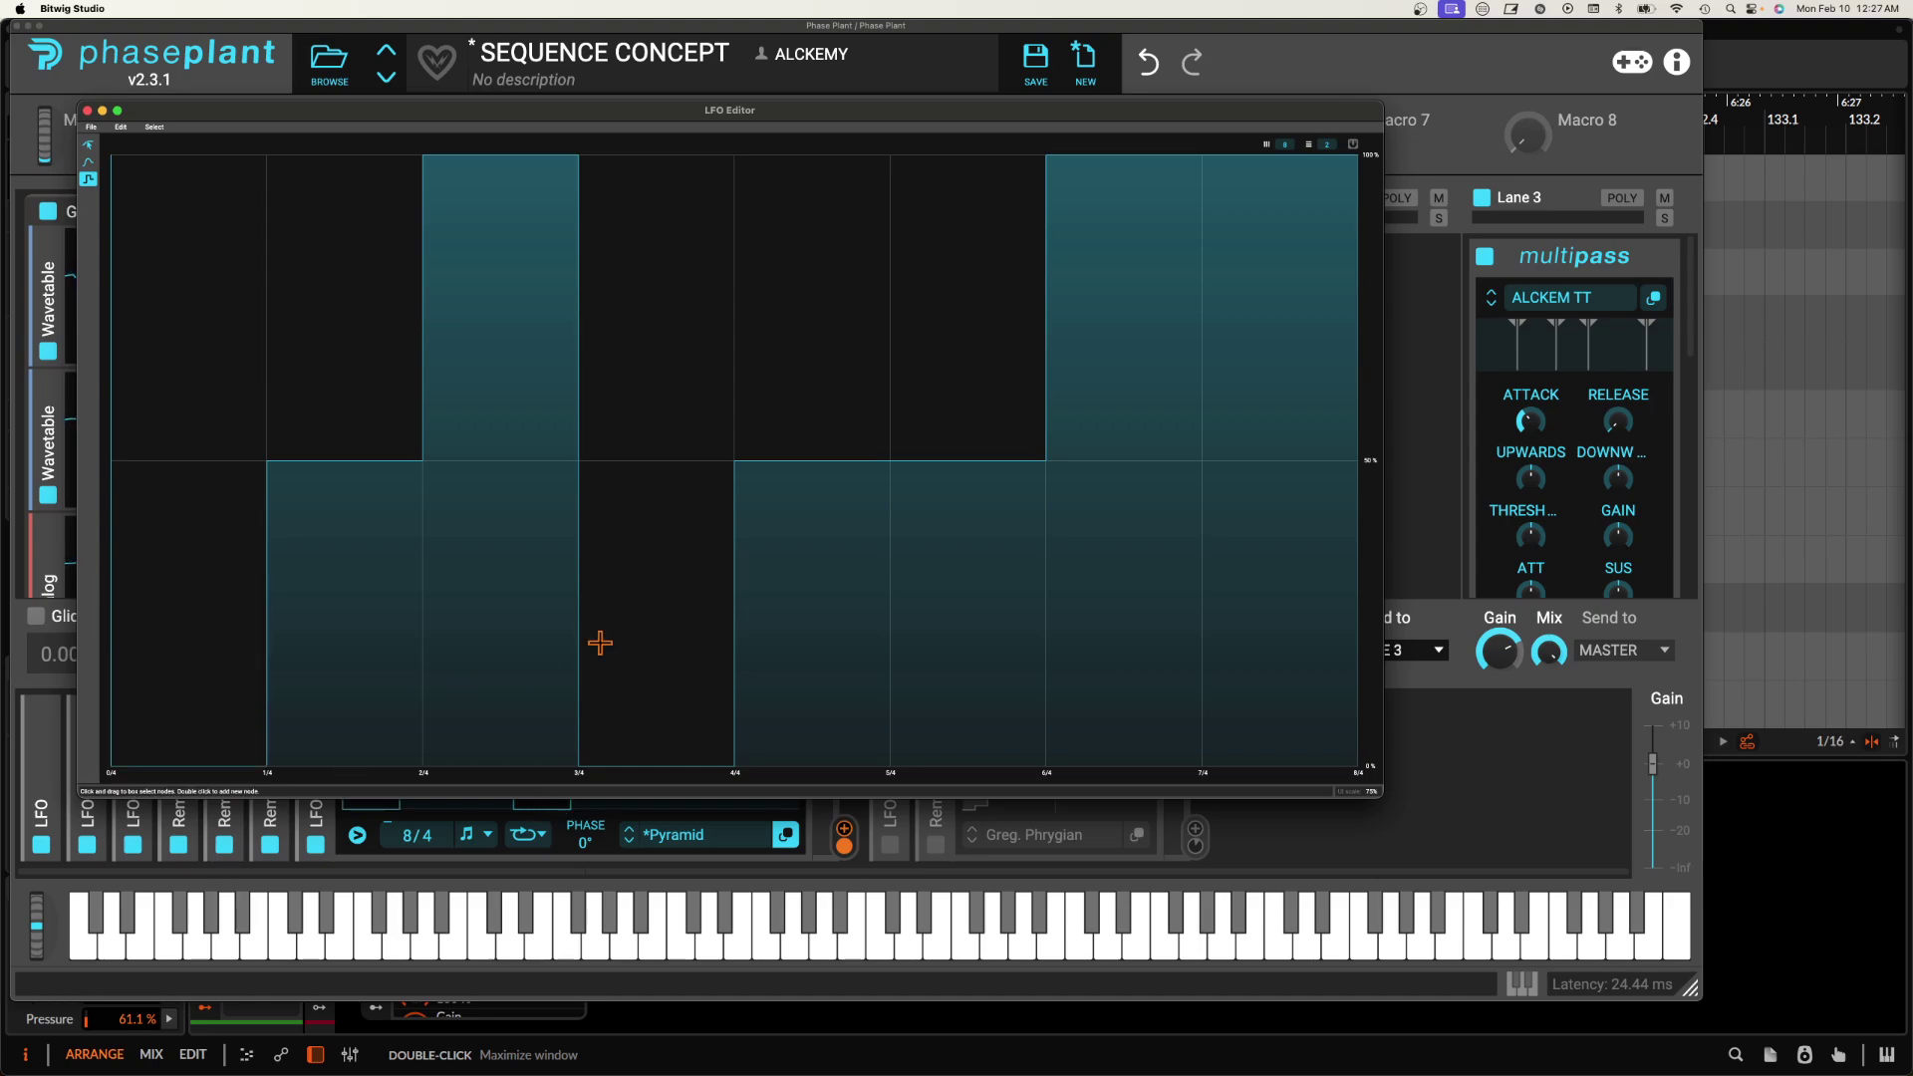
left_click_drag(826, 498, 827, 164)
mouse_move(1077, 202)
left_mouse_down()
mouse_move(1076, 762)
mouse_move(996, 747)
left_mouse_up()
mouse_move(1134, 499)
left_mouse_down()
mouse_move(1139, 461)
mouse_move(1237, 460)
left_mouse_up()
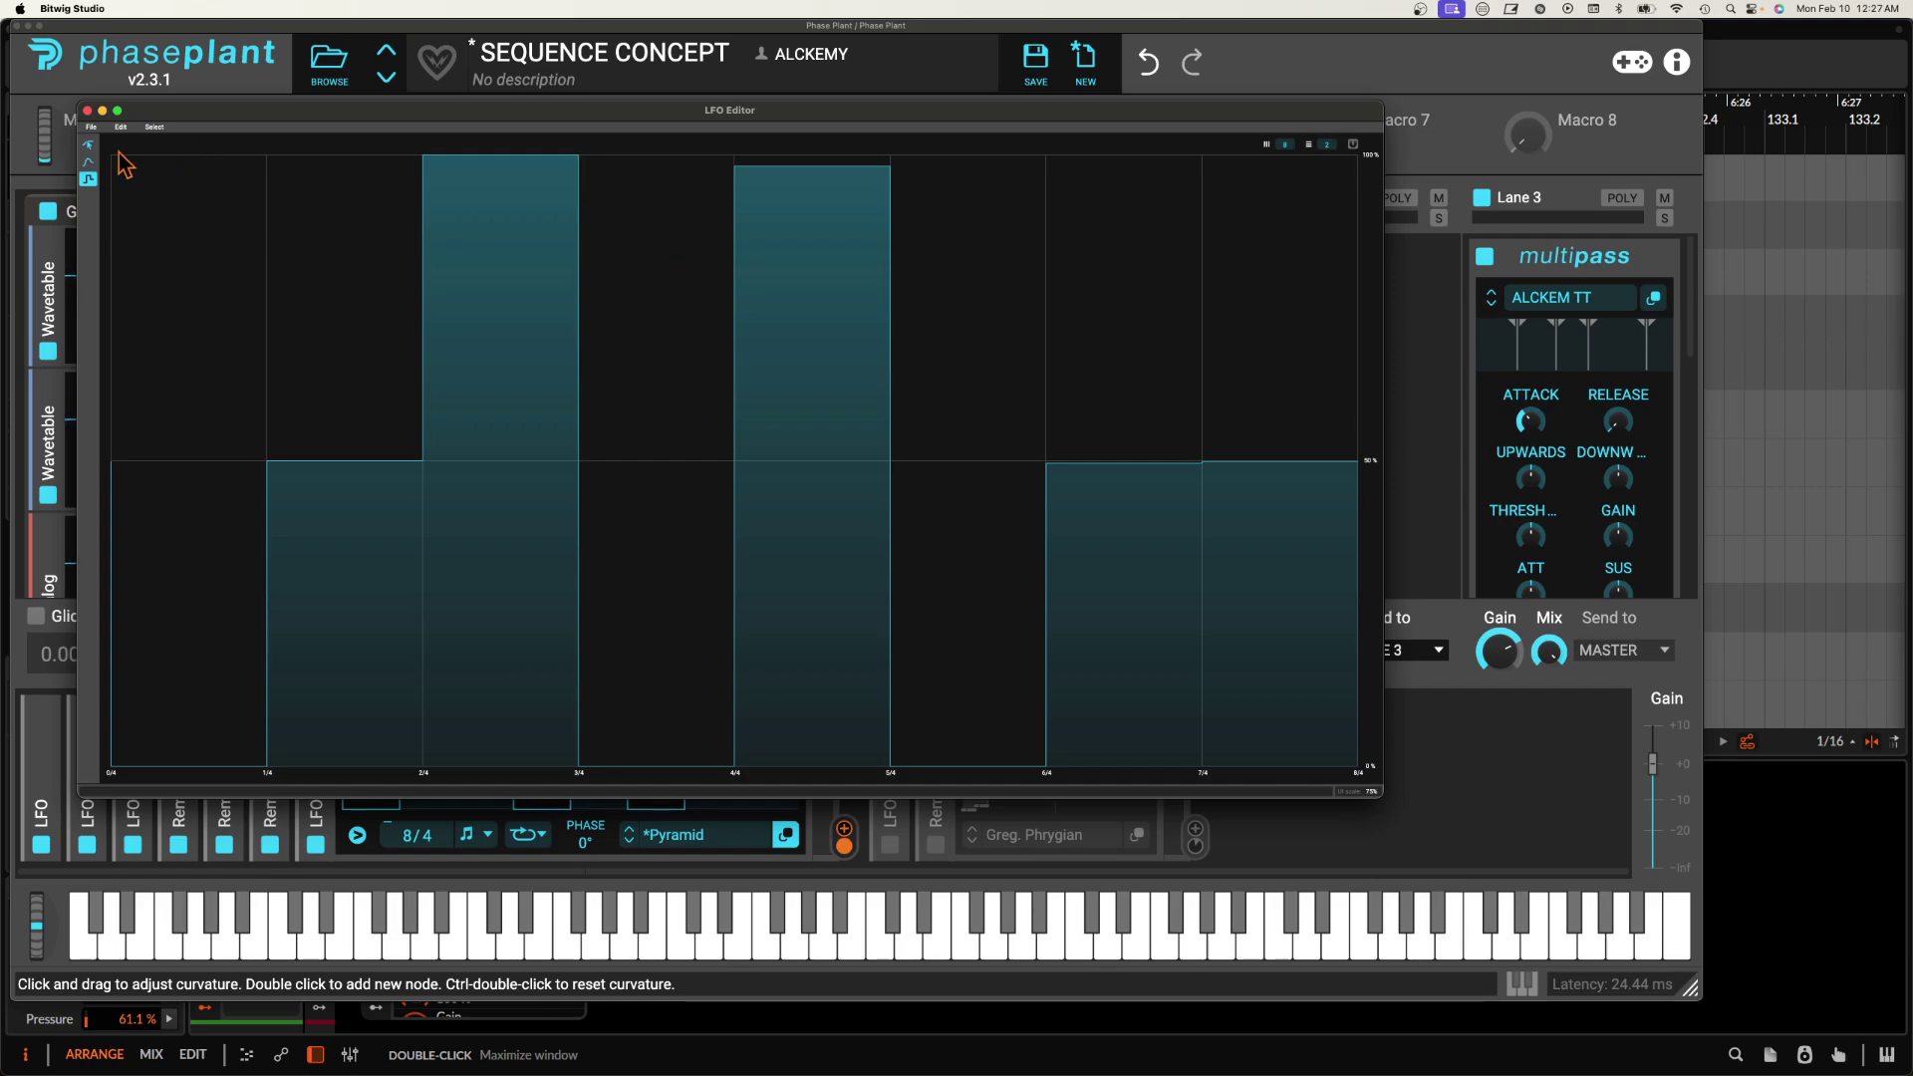
left_click(88, 111)
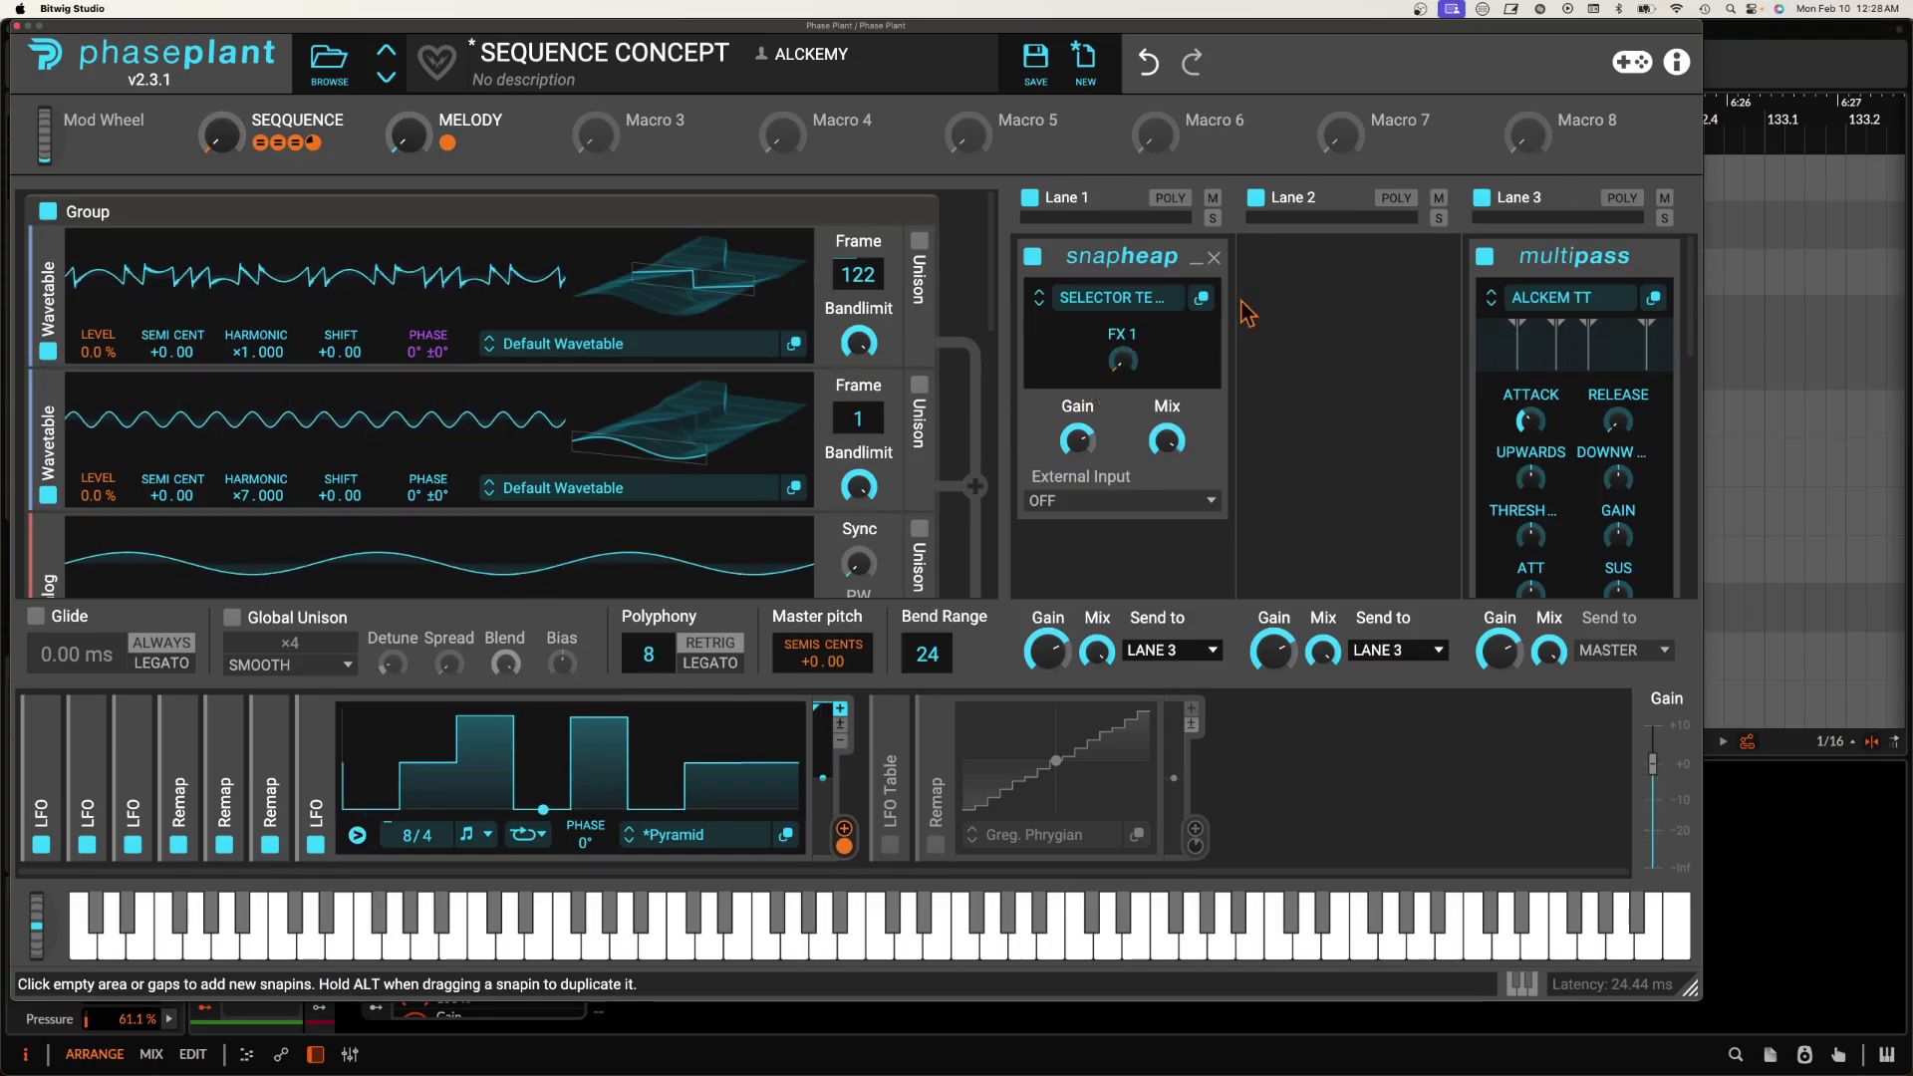
Open the Lane 1 Snap Heap and disable the stepped 8/4 LFO in Phase Plant.
left_click(1201, 297)
left_click_drag(1006, 321, 1235, 106)
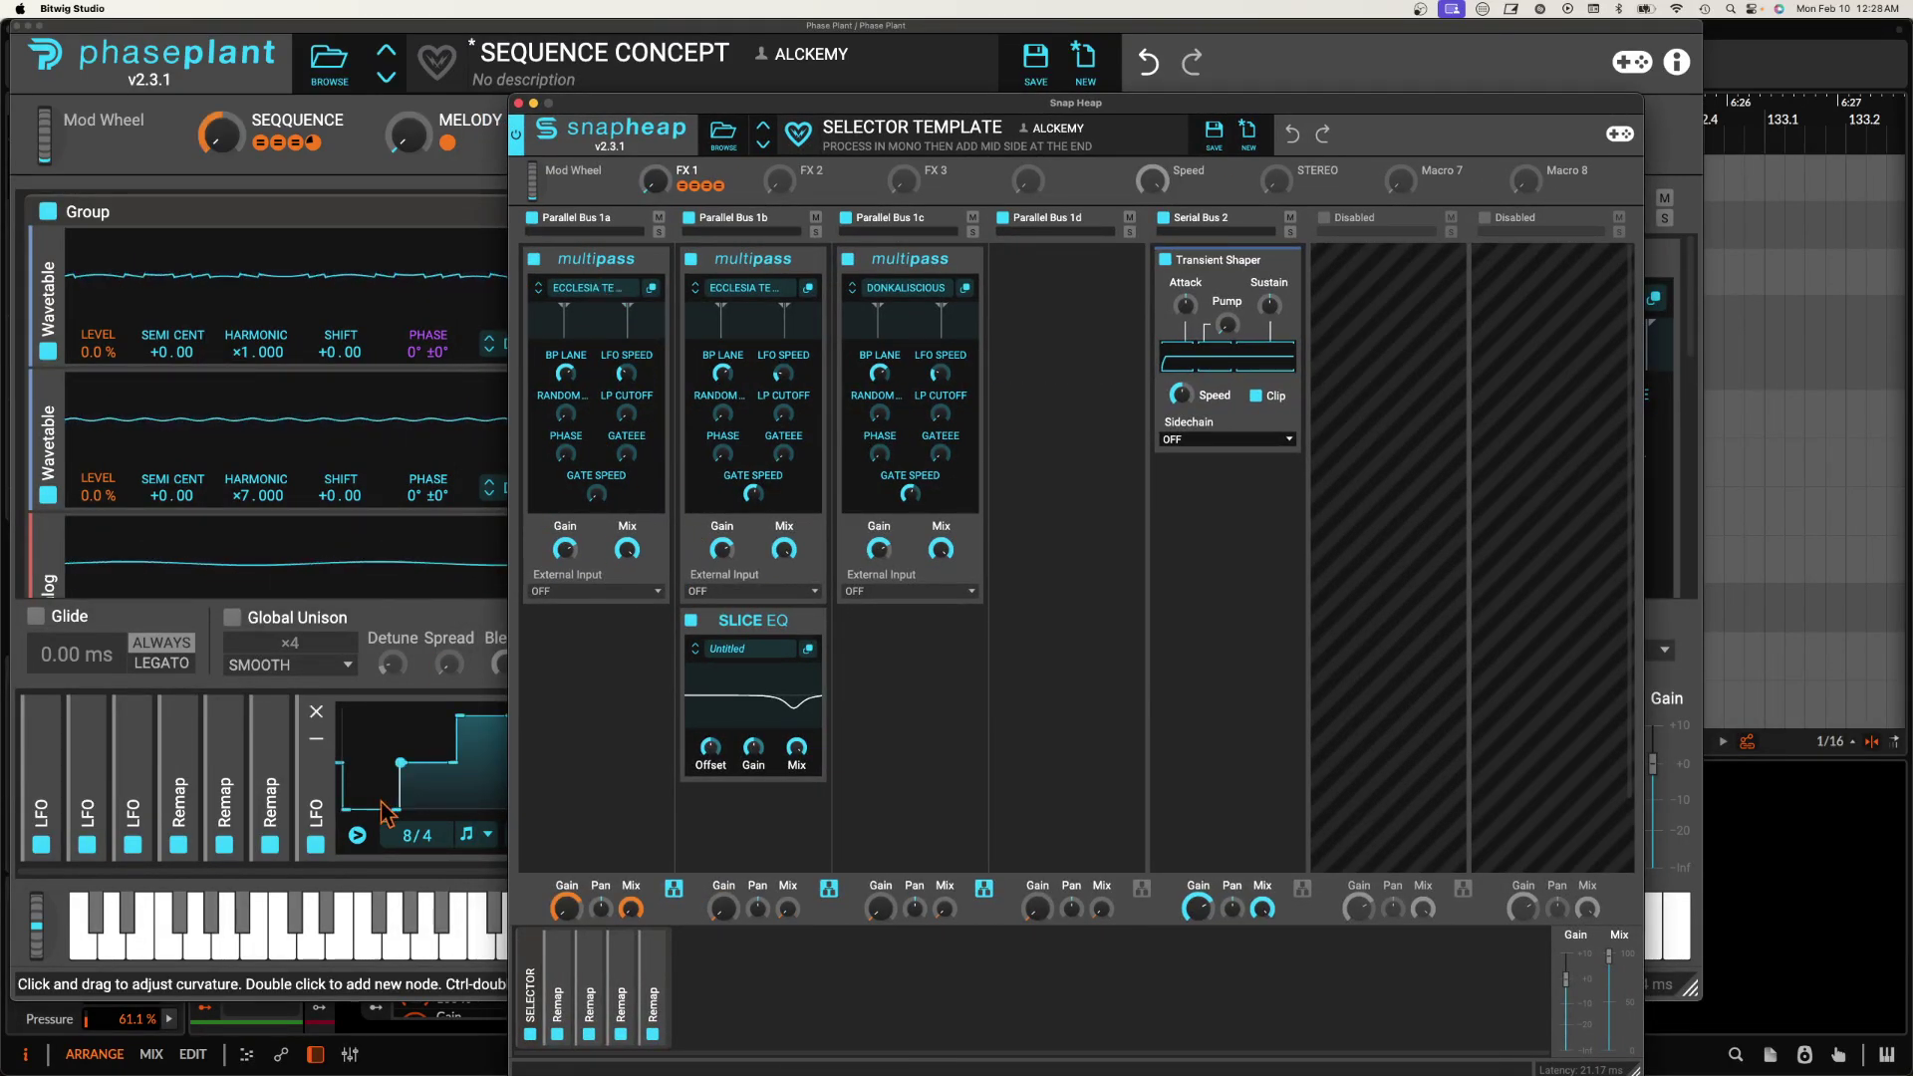
left_click(316, 844)
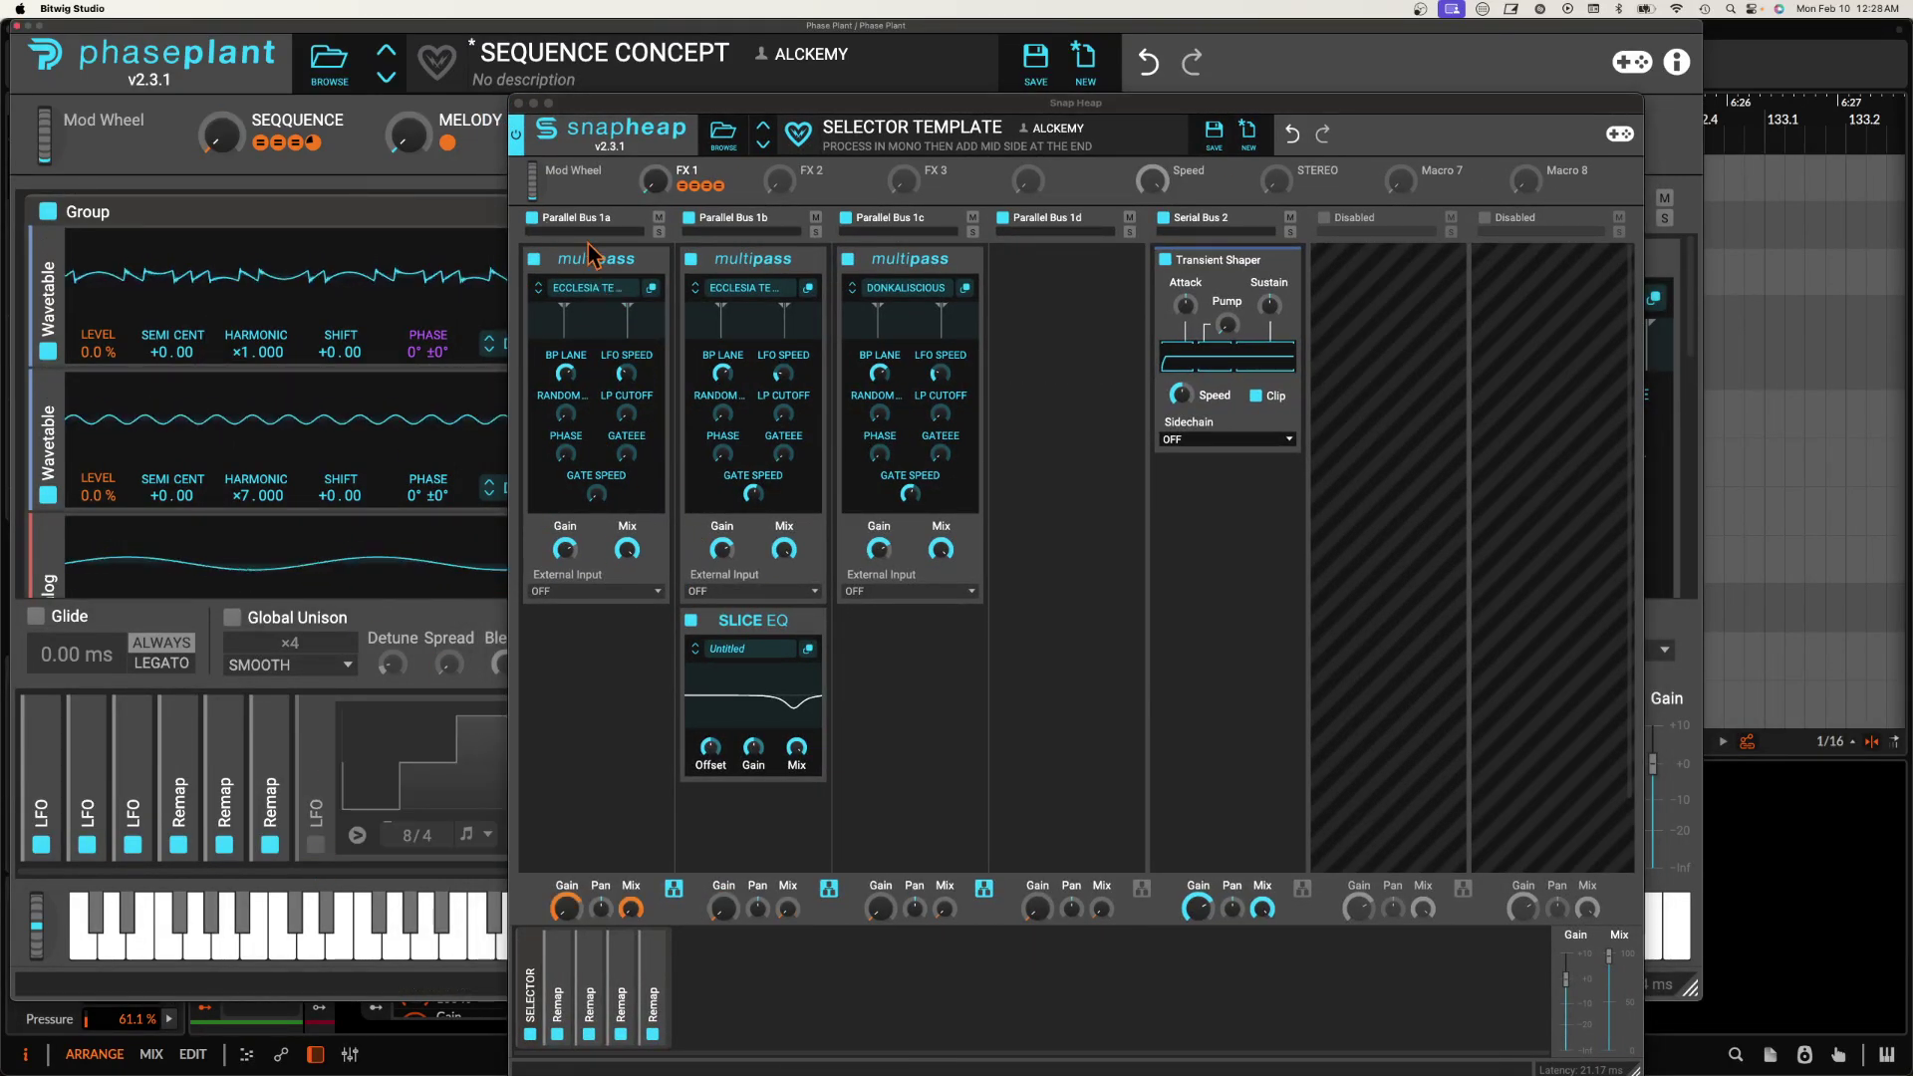
Load the GILGAMESH COMPLEX preset from the ECCLESIA MULTIPASS user folder into the Multipass on Parallel Bus 1a.
left_click(653, 289)
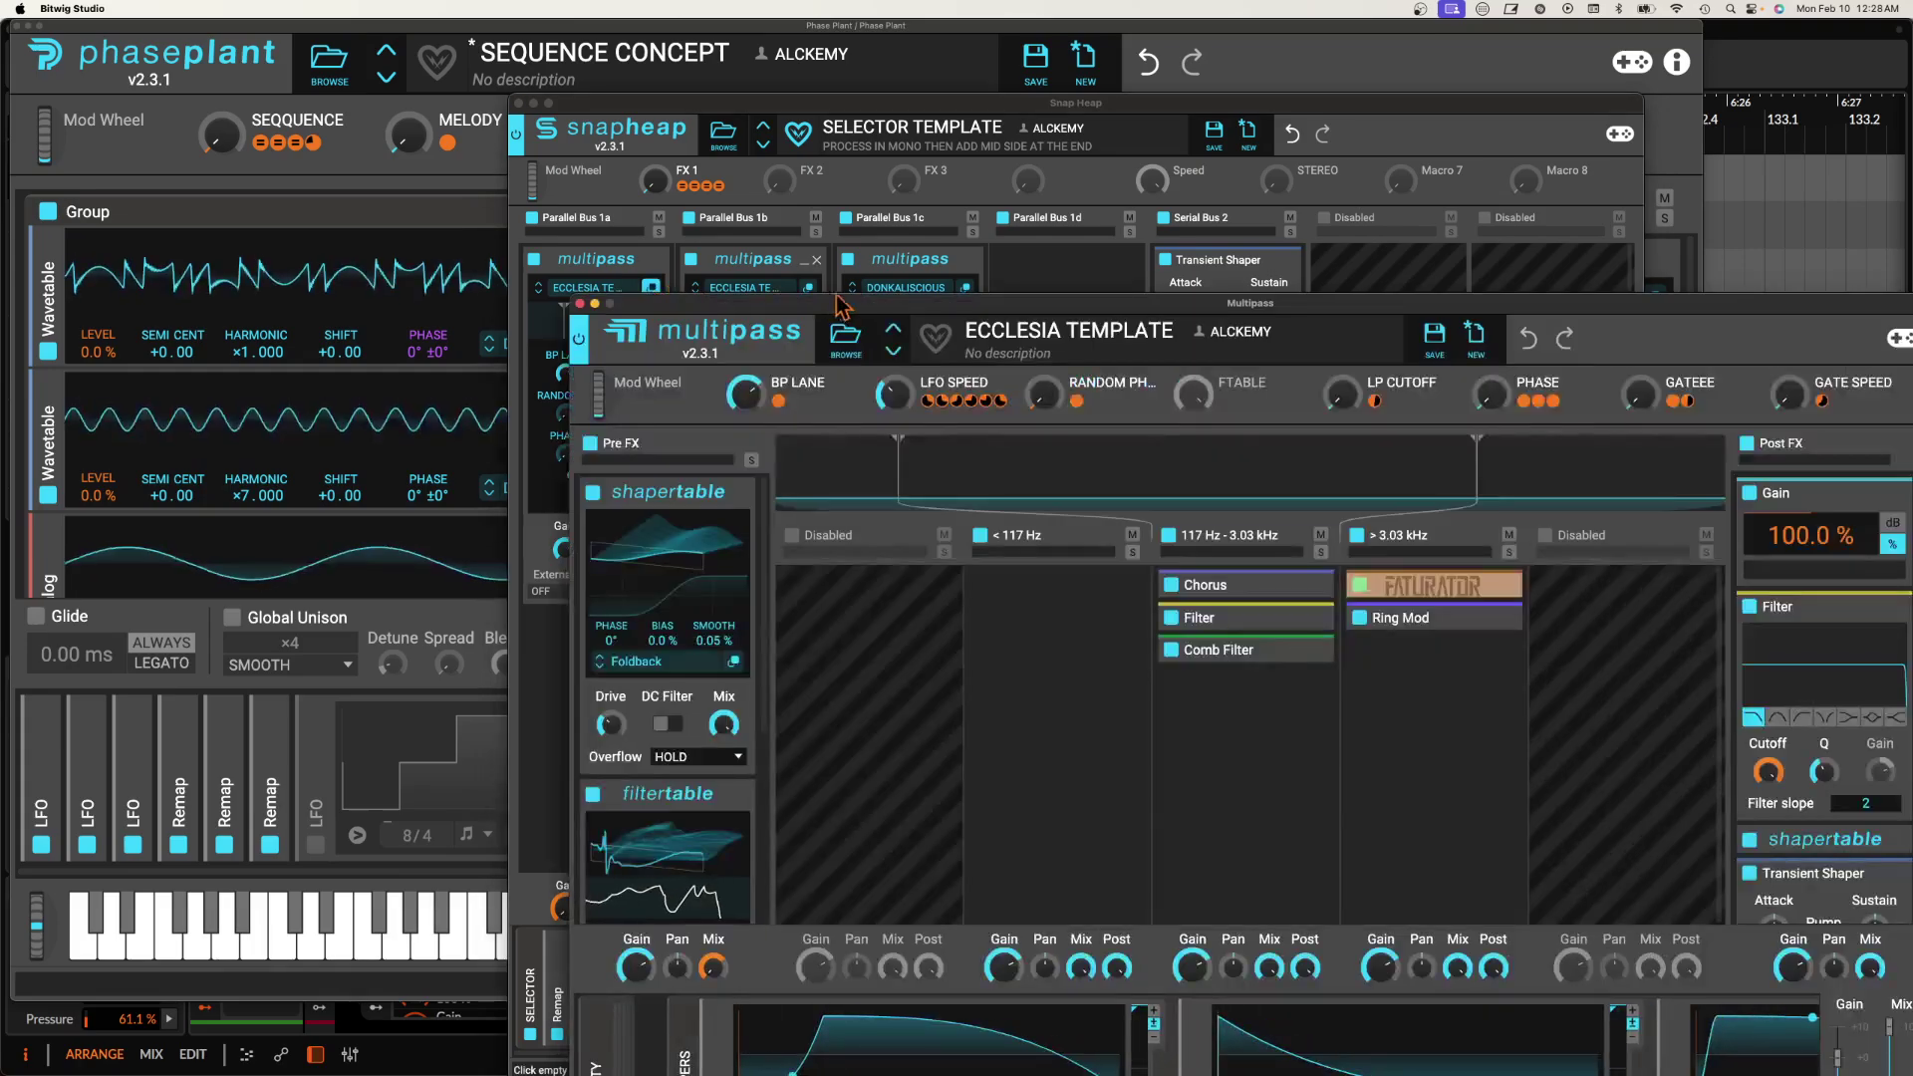
left_click_drag(865, 297, 585, 81)
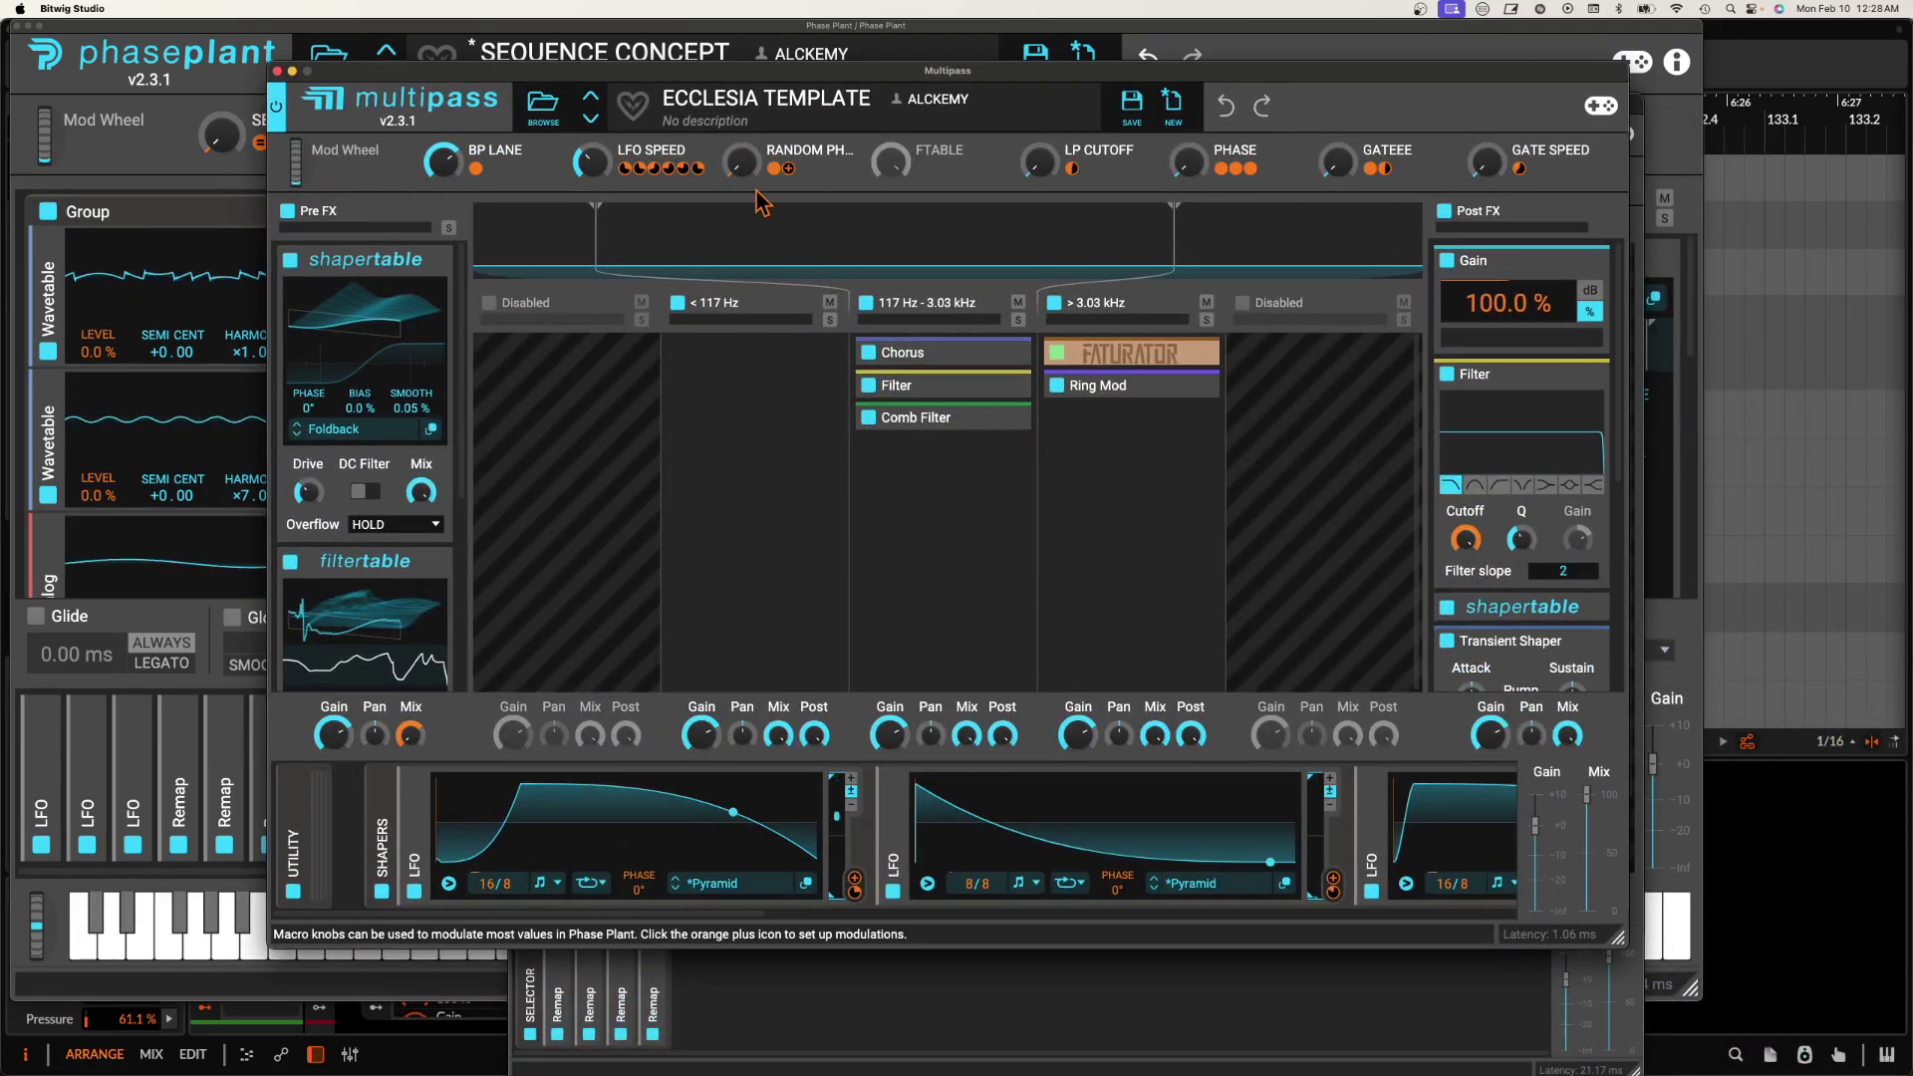
left_click(543, 104)
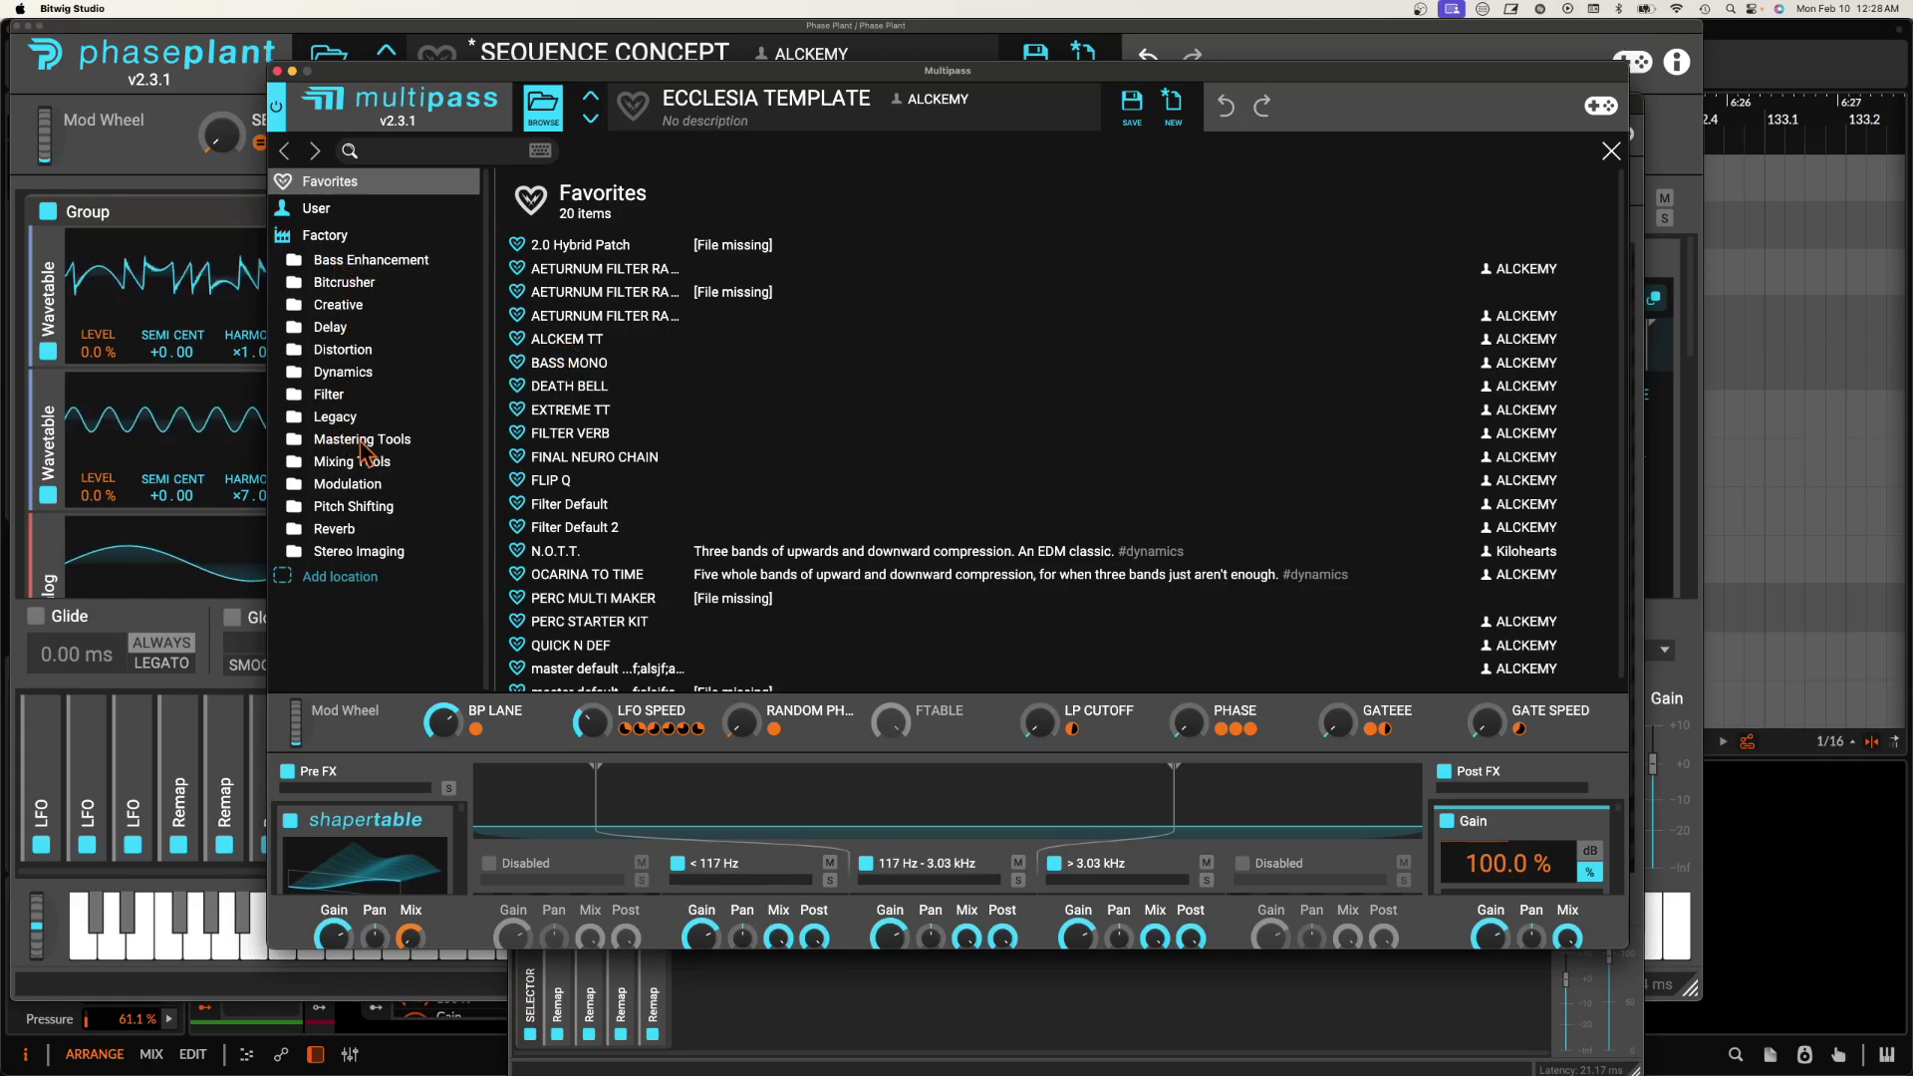
left_click(317, 208)
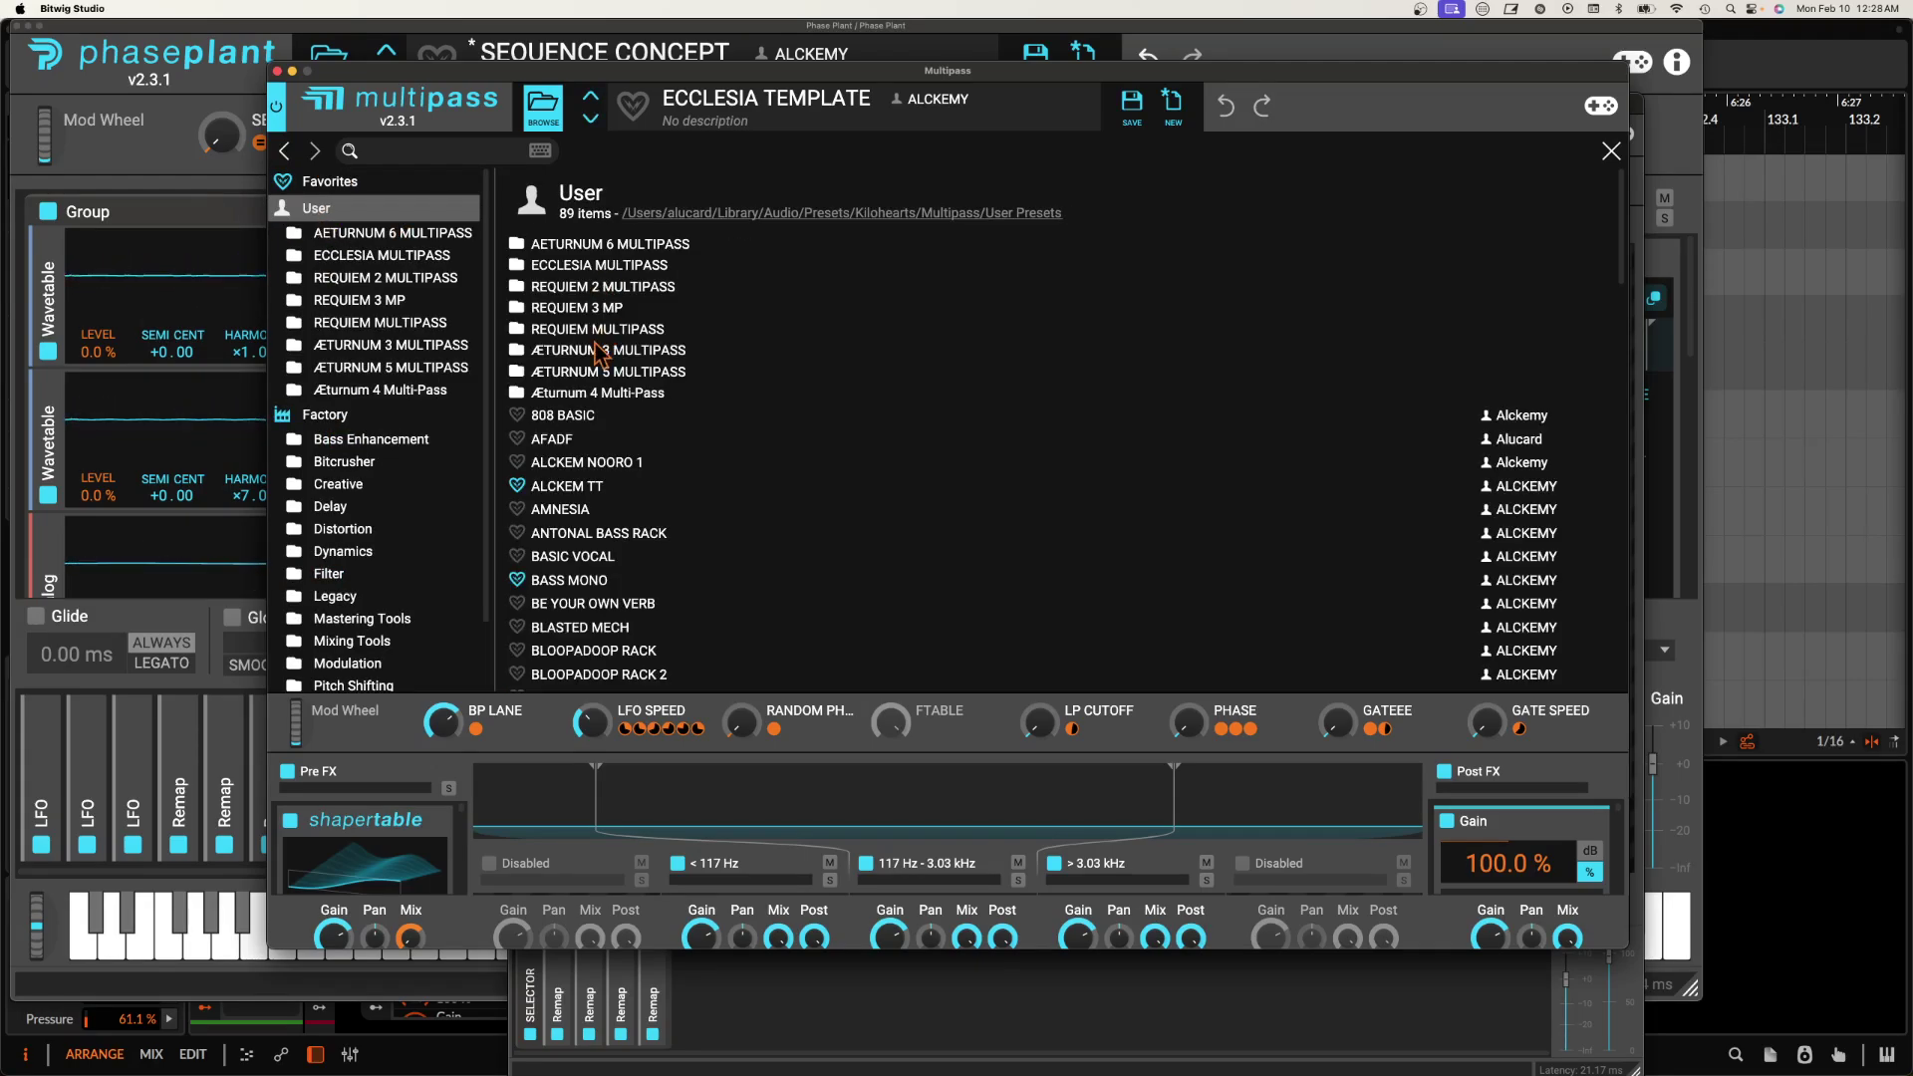
double_click(552, 267)
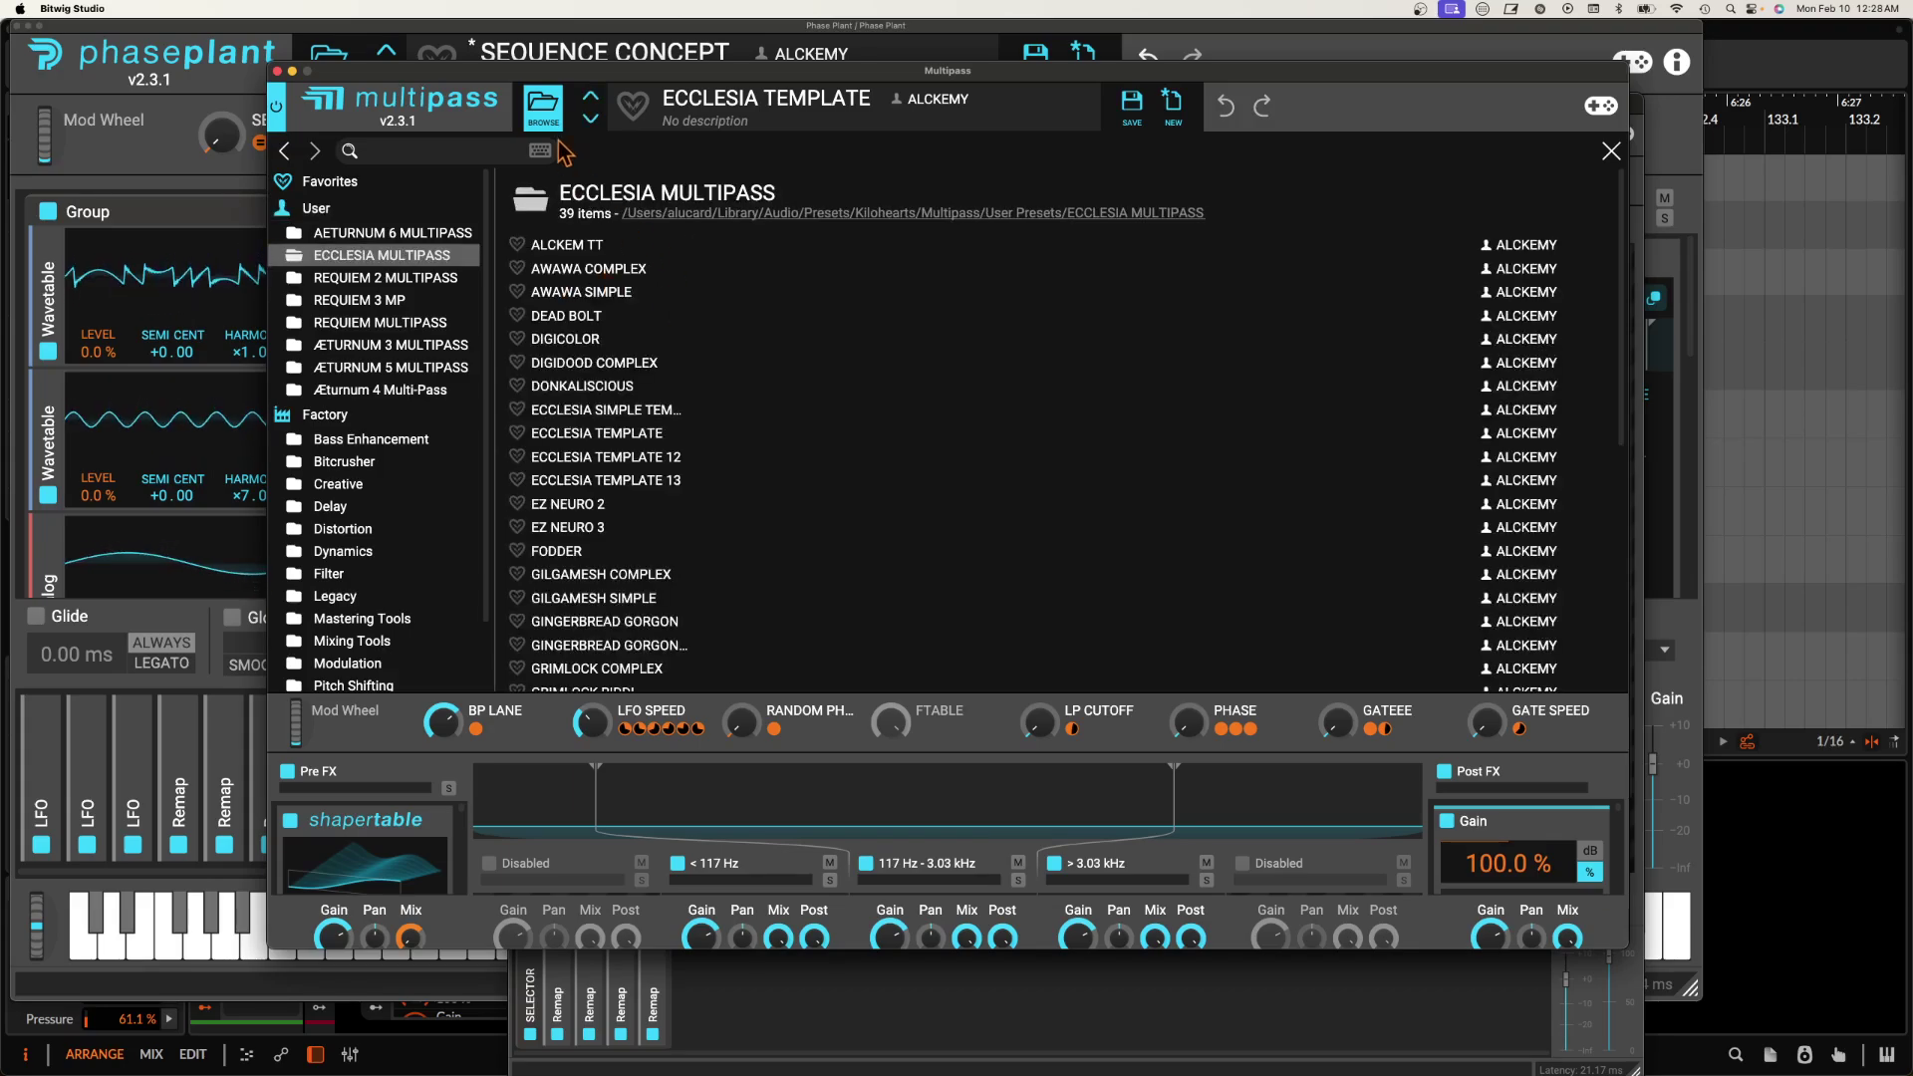
left_click(543, 105)
left_click(543, 105)
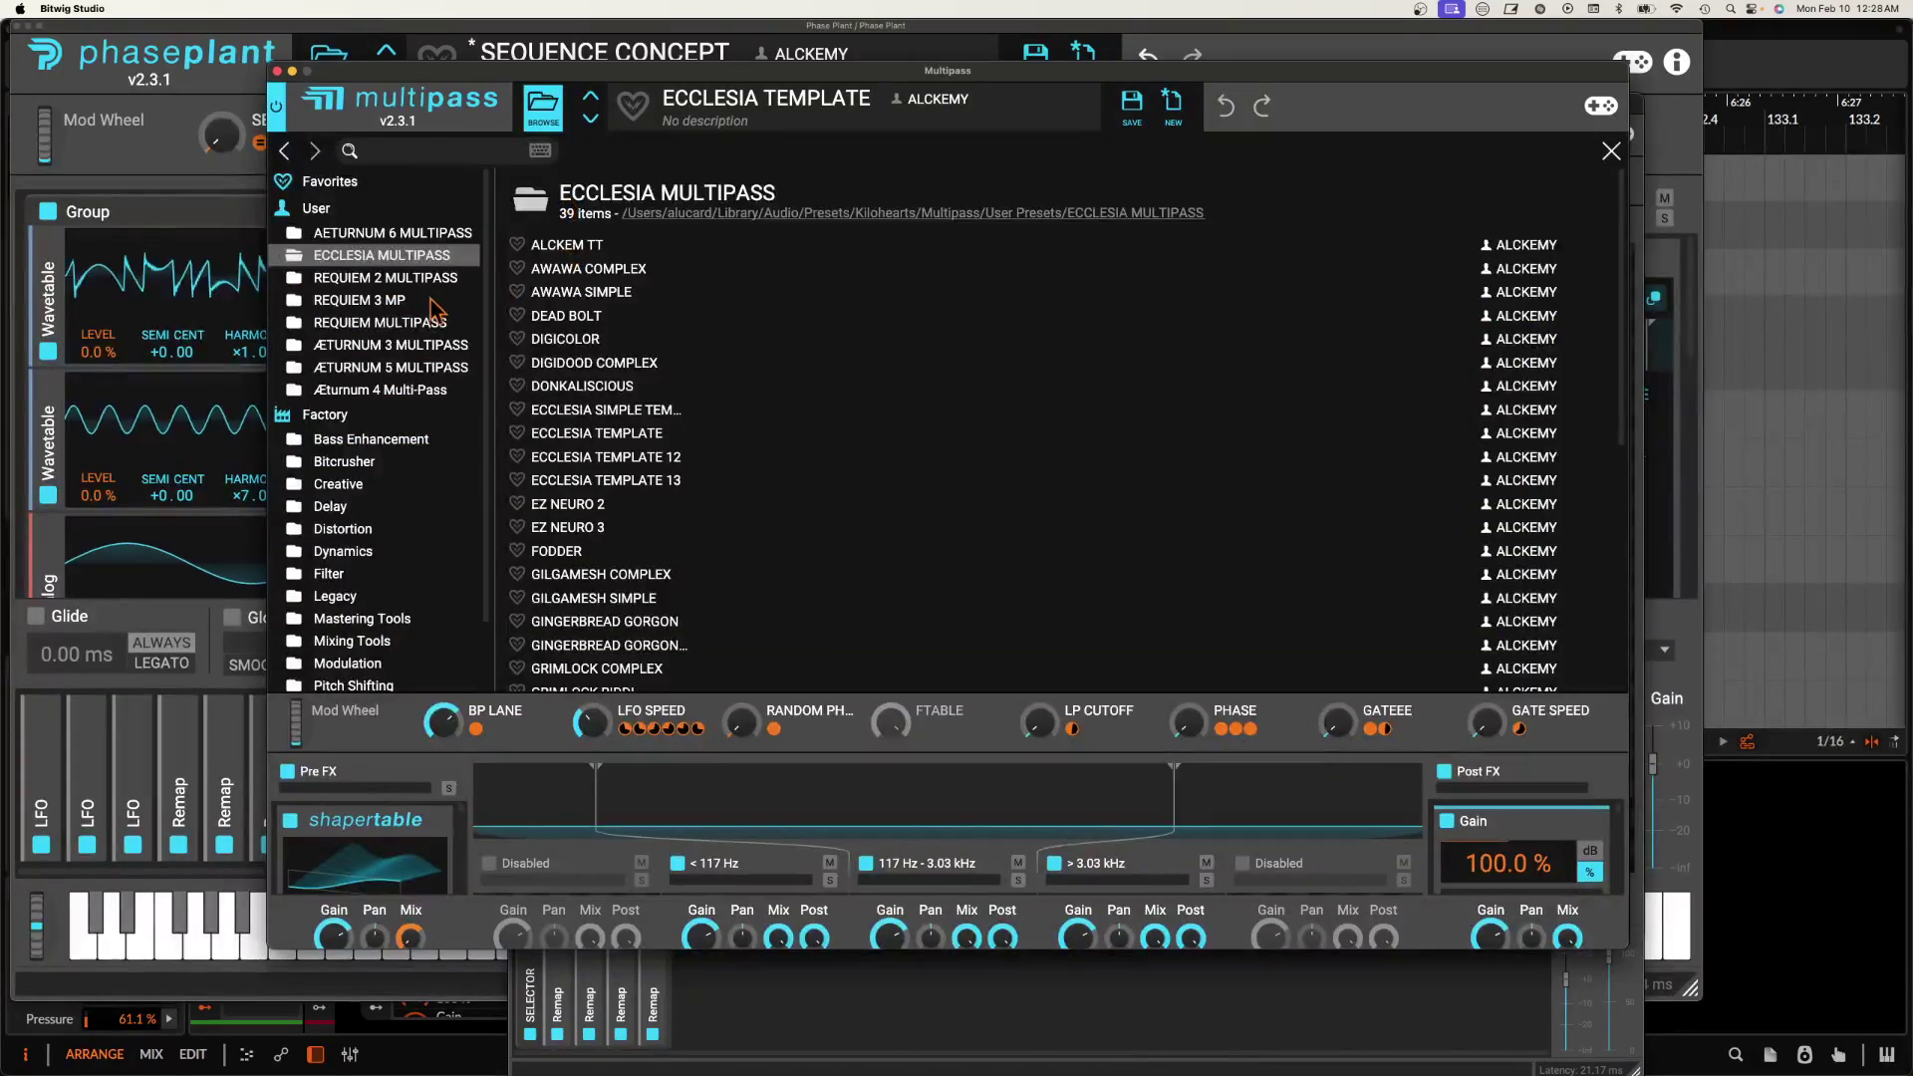
left_click(391, 347)
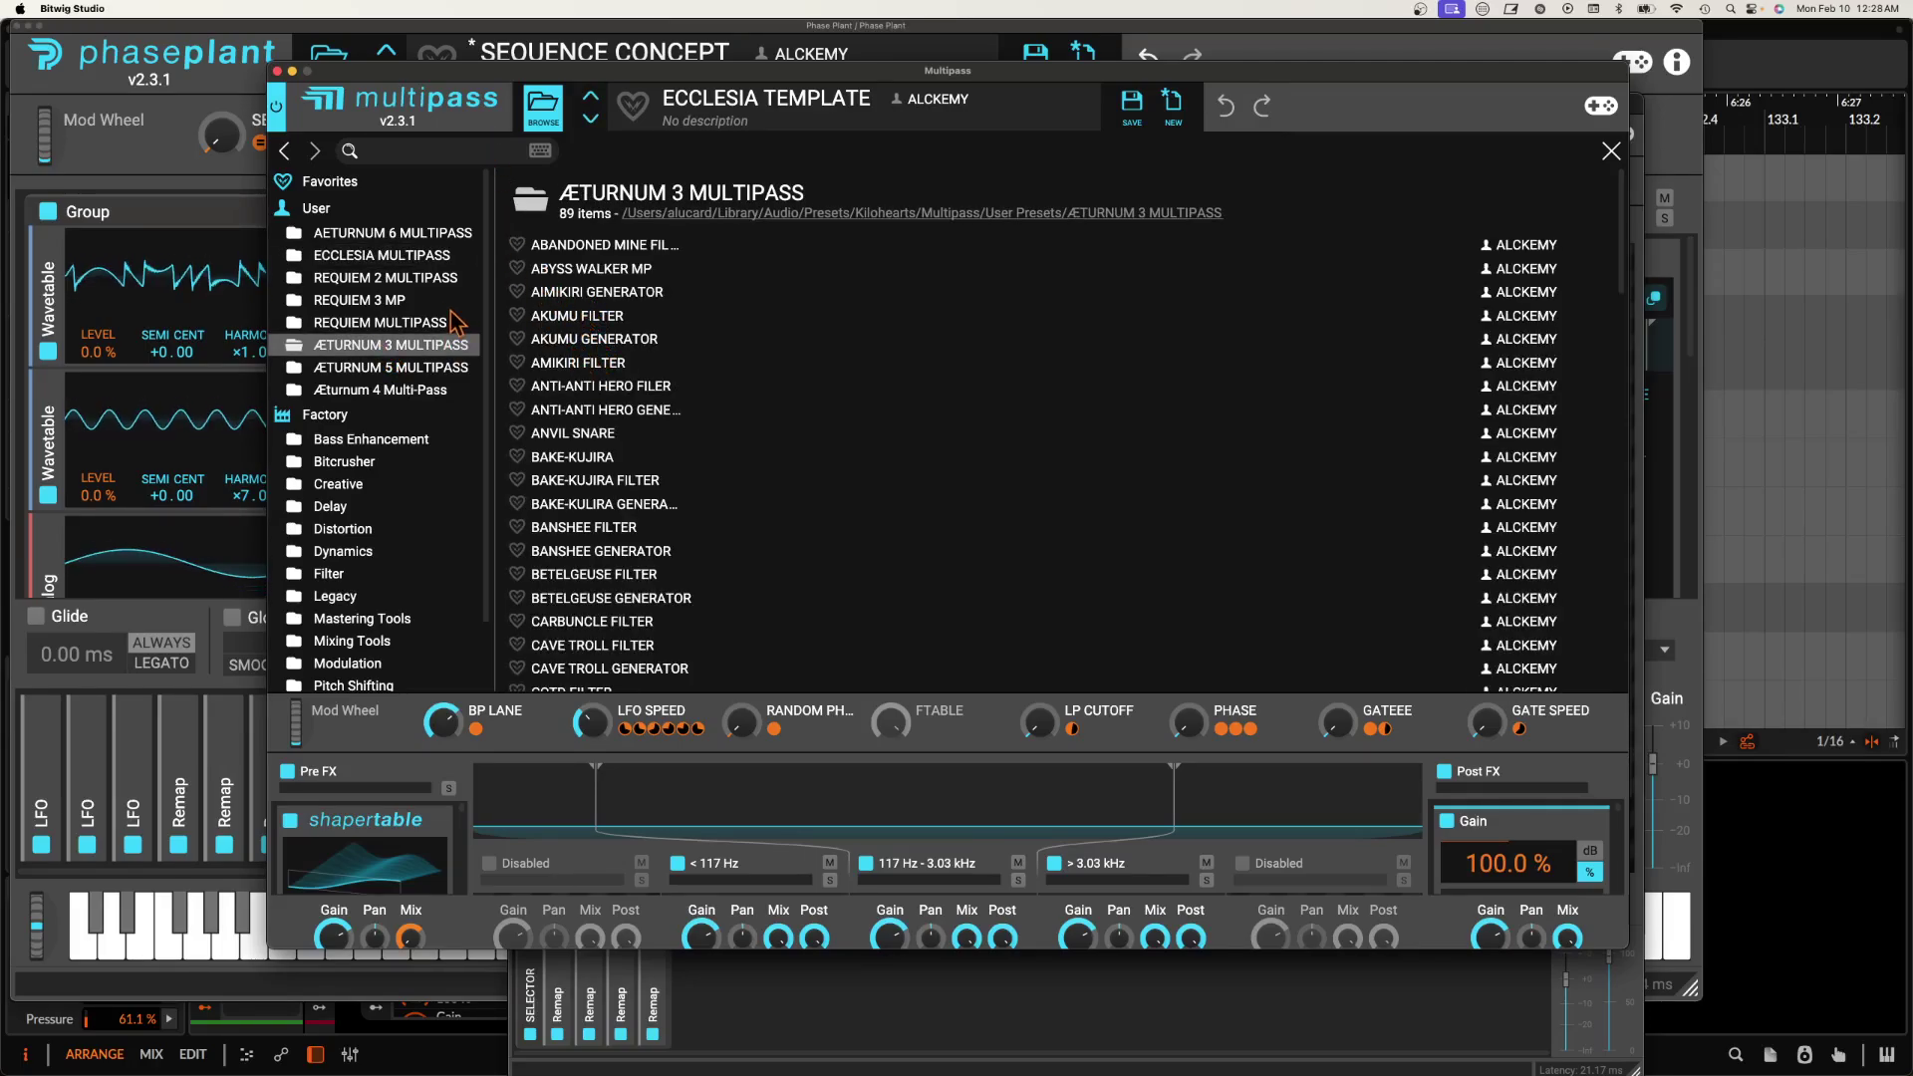
left_click(394, 257)
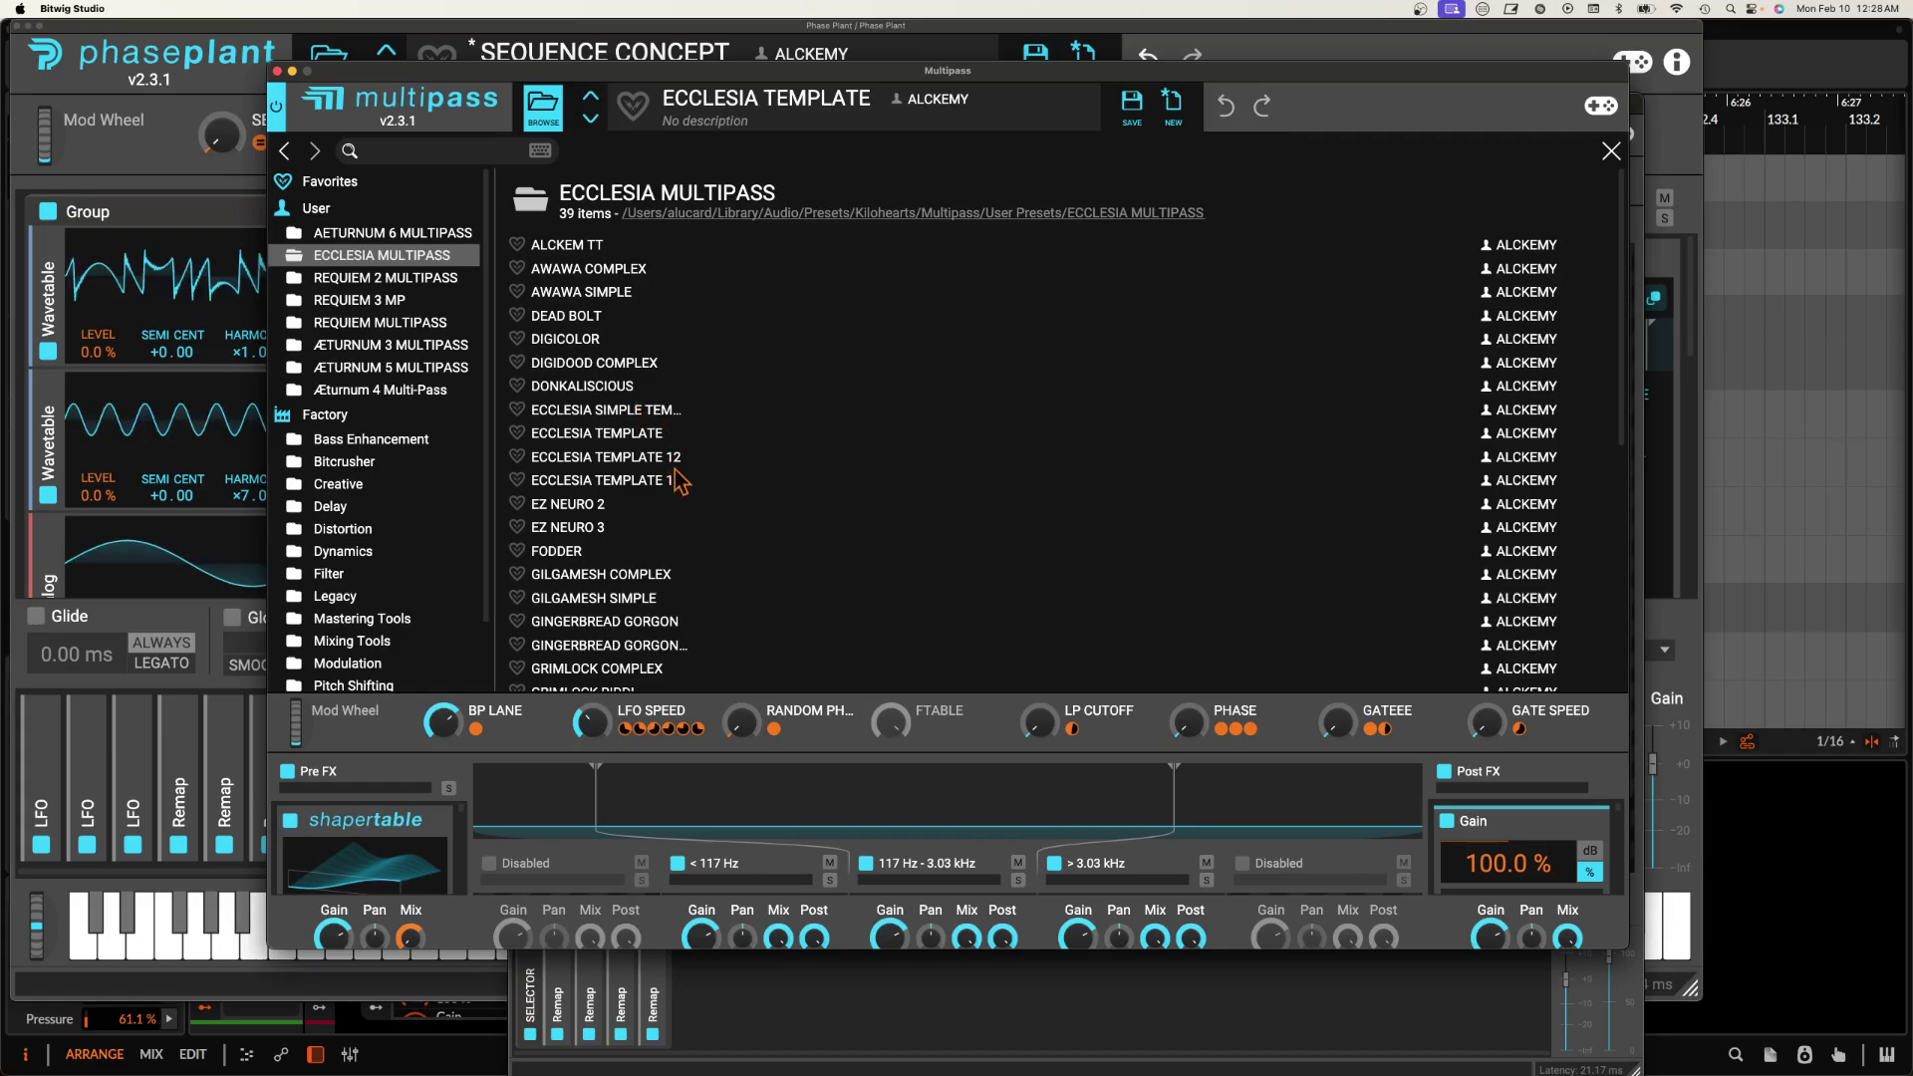
left_click(676, 580)
left_click(543, 106)
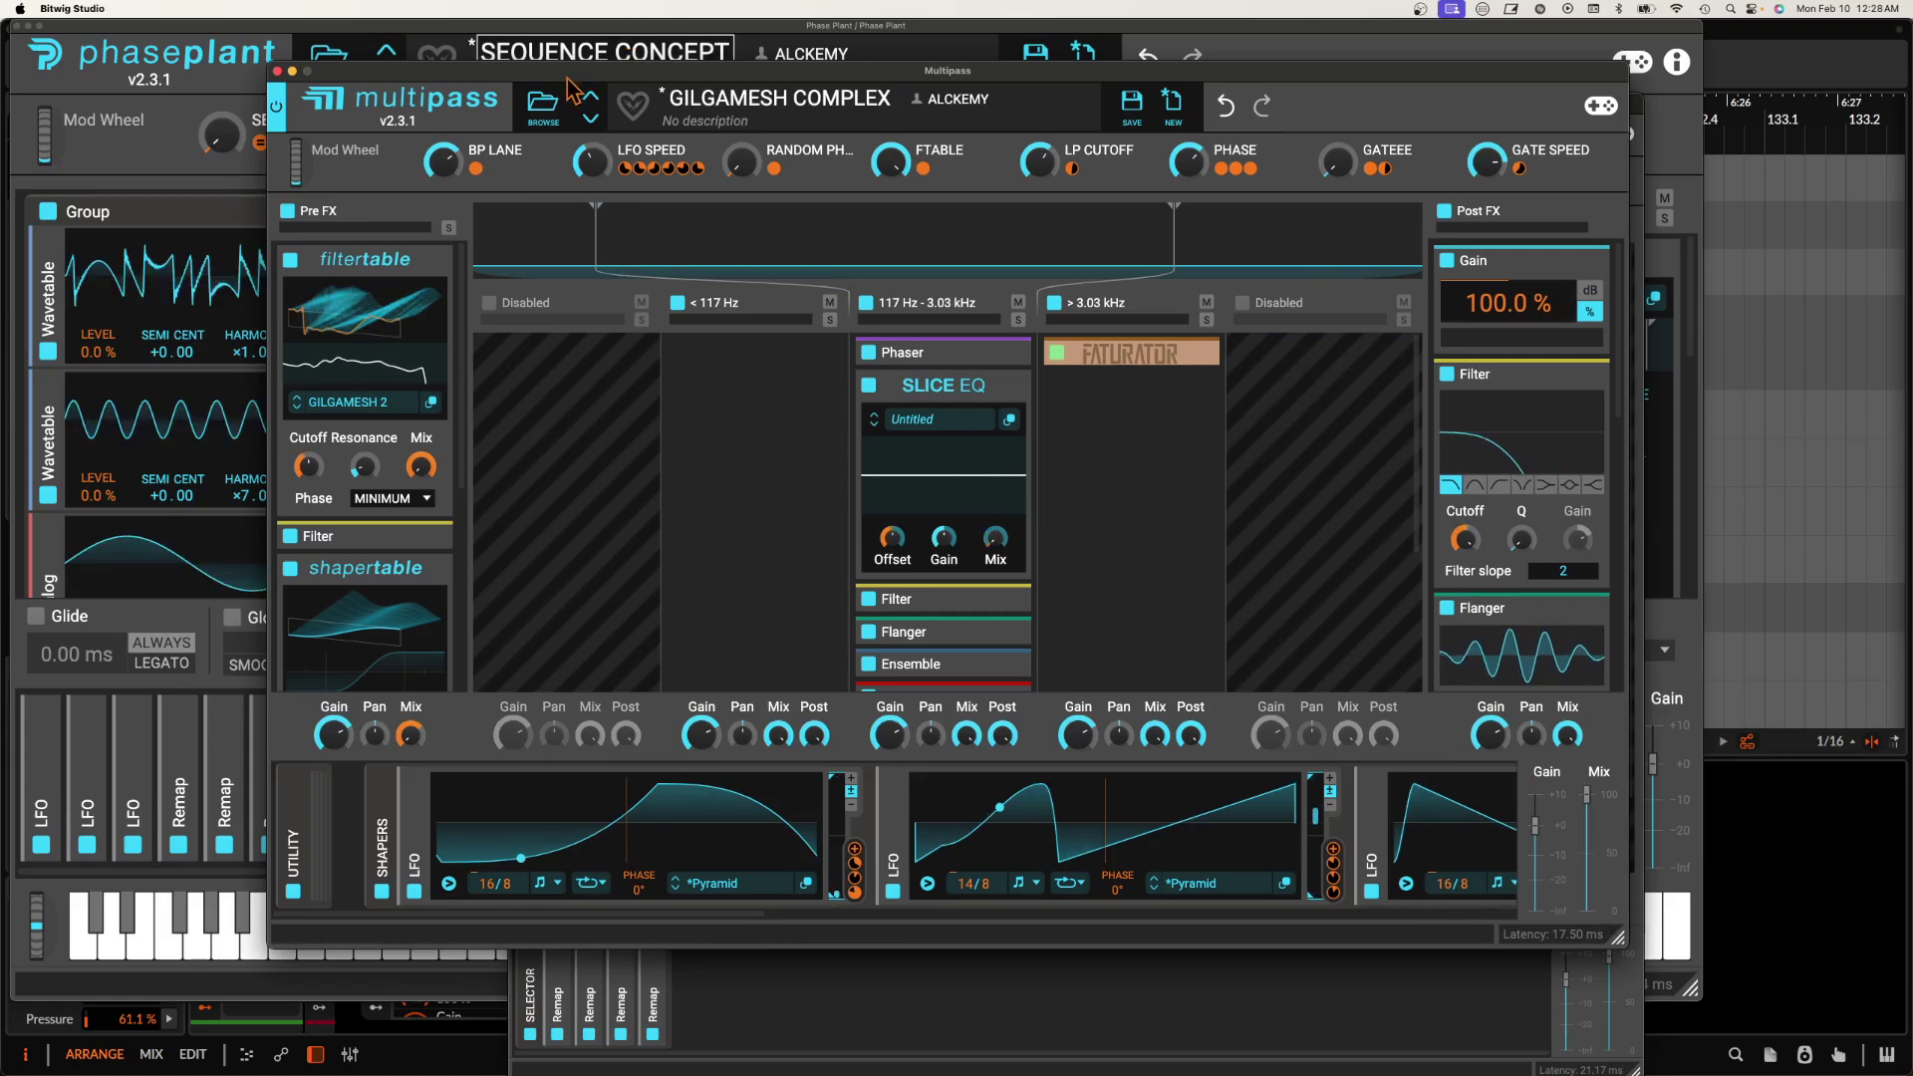
Close the Multipass and Snap Heap editor windows to return to the main synth.
left_click_drag(545, 75, 866, 542)
left_click(598, 104)
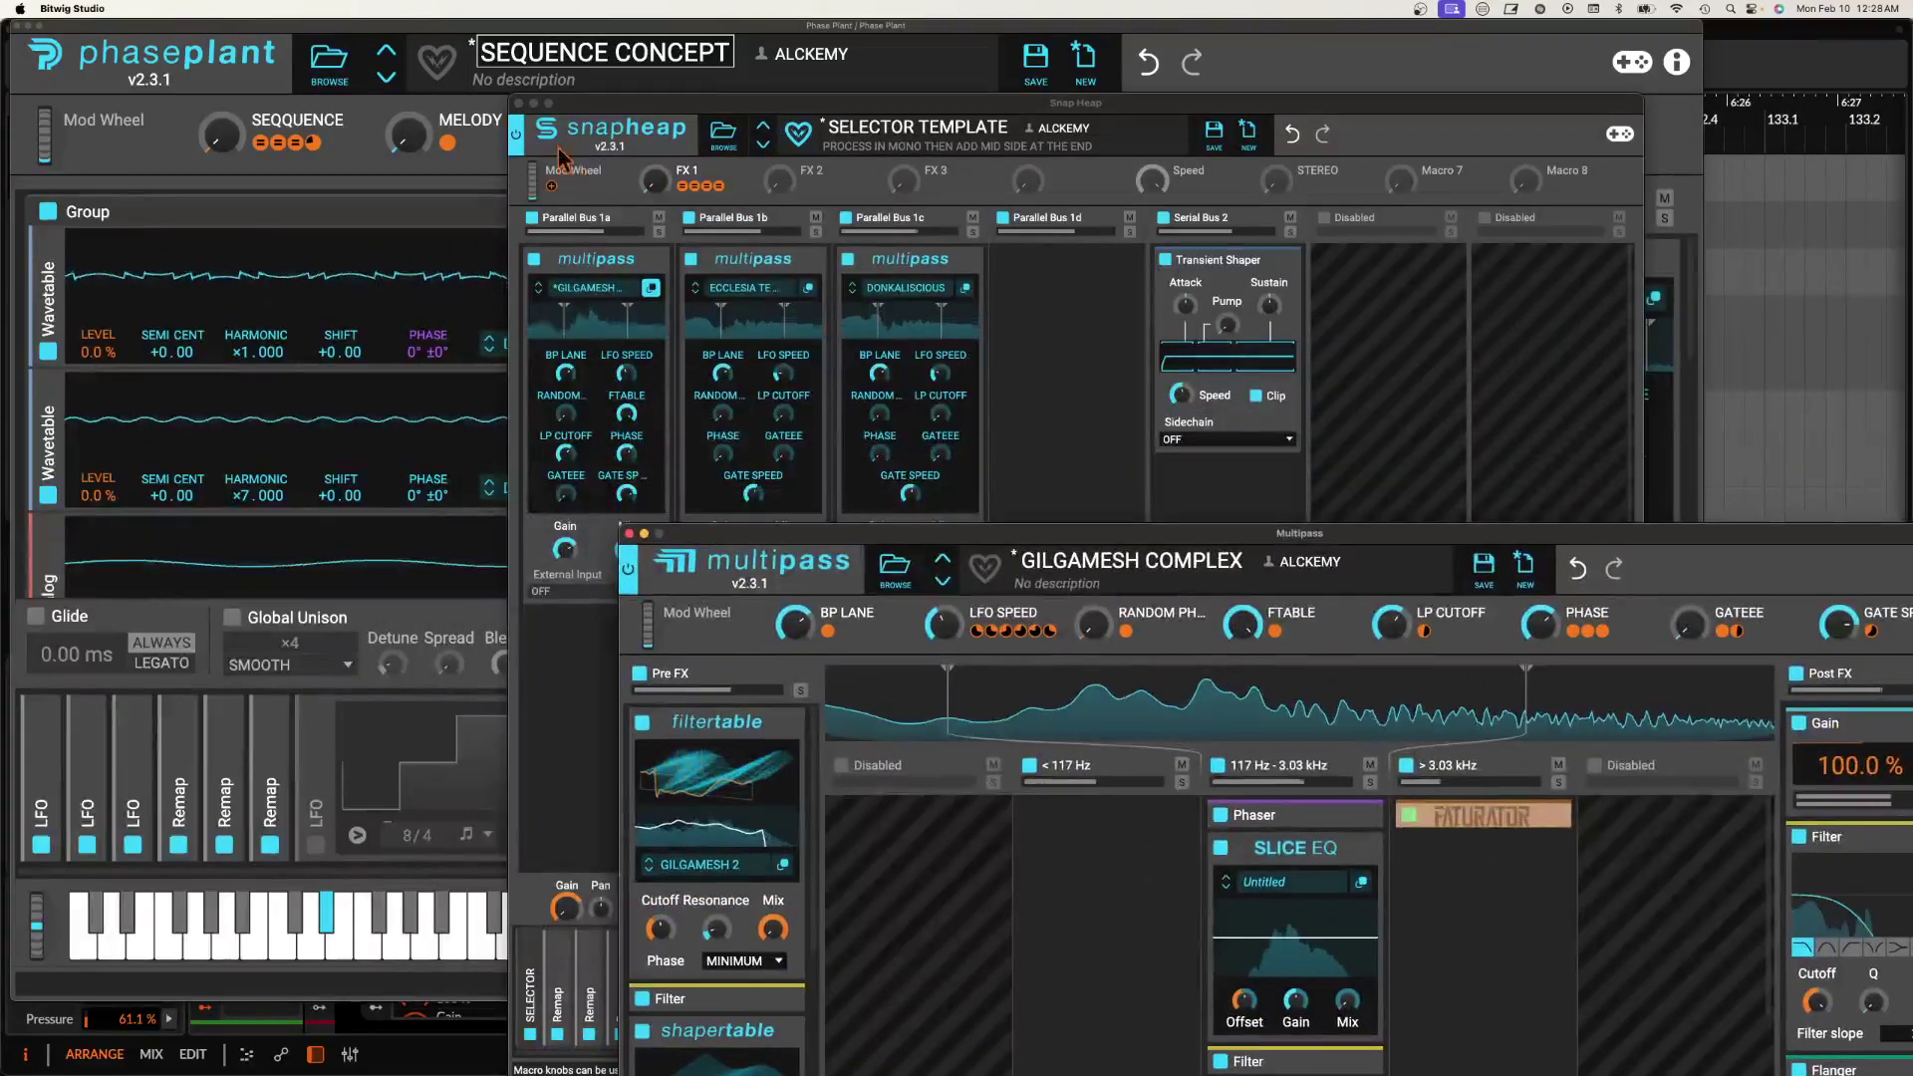
left_click(518, 102)
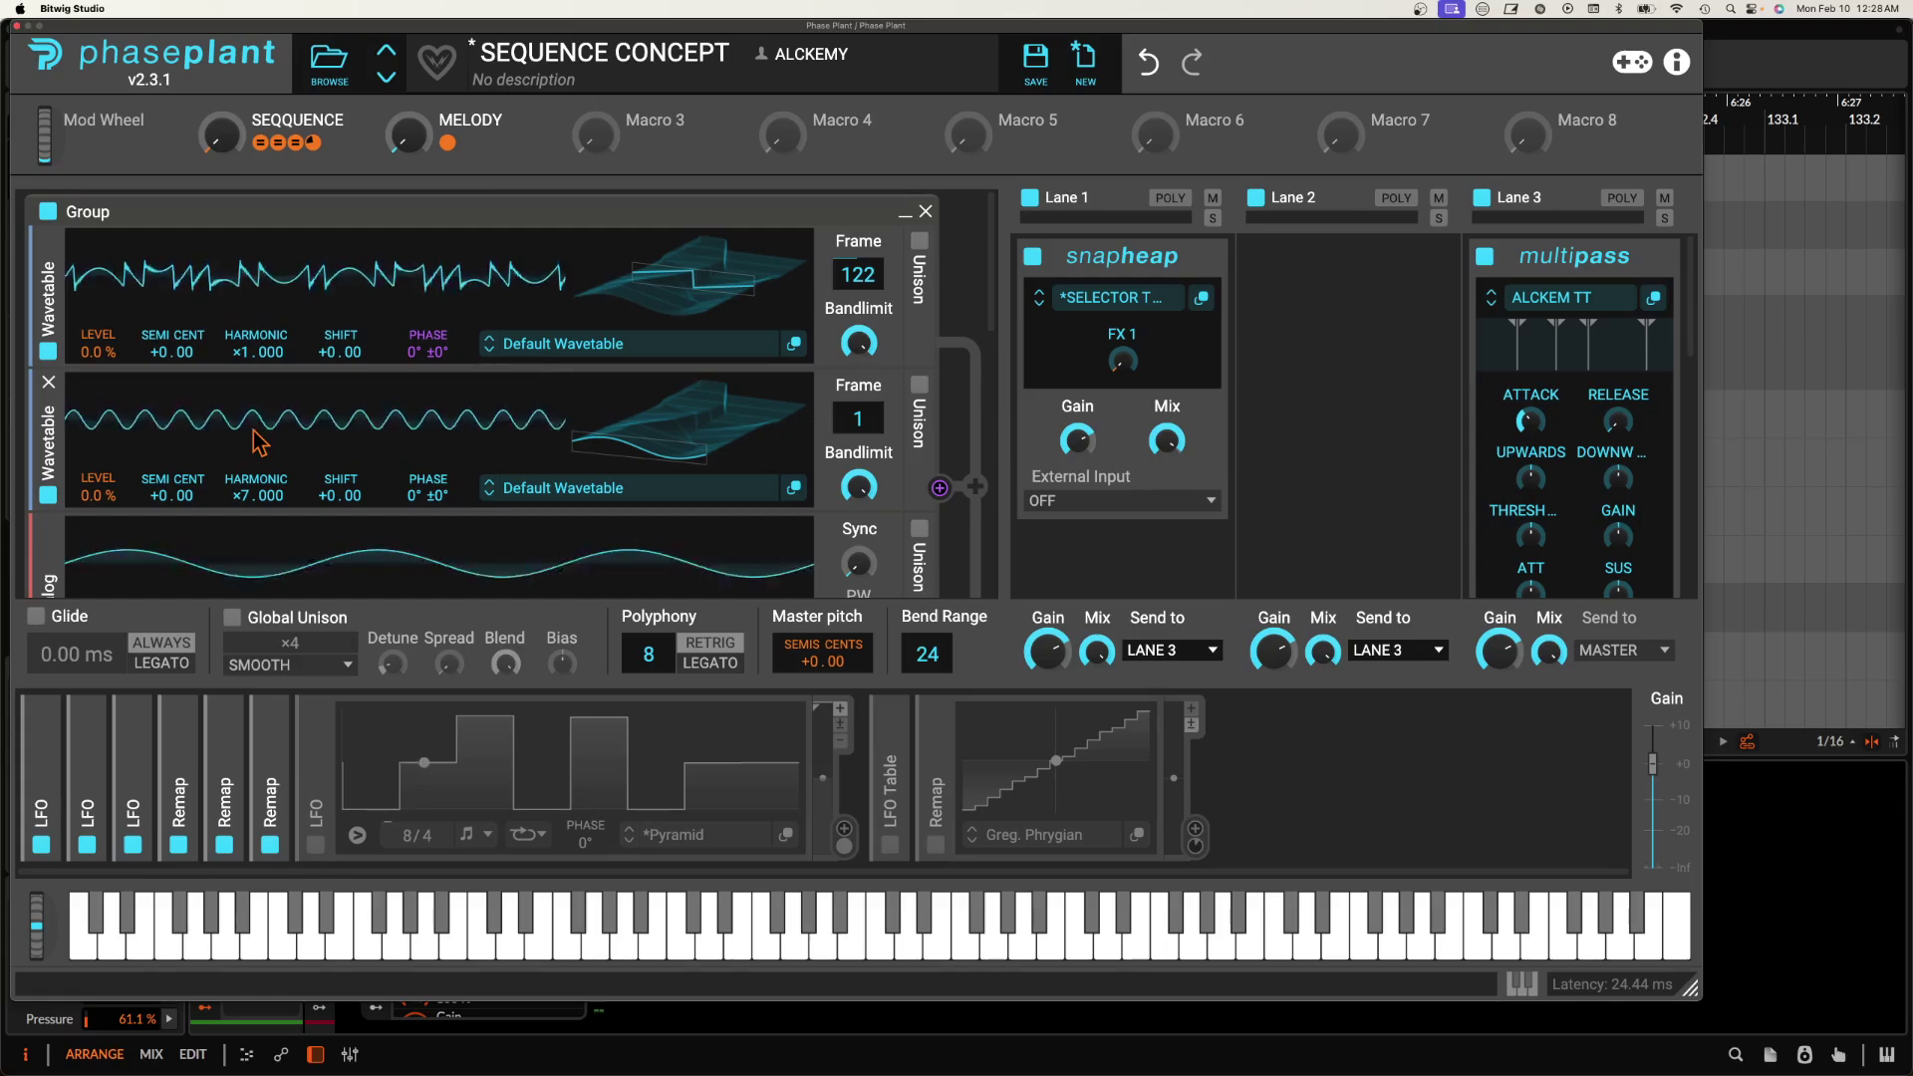
Enable unison on the first wavetable oscillator with ×2 voices in SMOOTH mode.
scroll(260, 442, "down", 2)
scroll(260, 443, "up", 2)
scroll(260, 442, "down", 2)
scroll(260, 442, "up", 2)
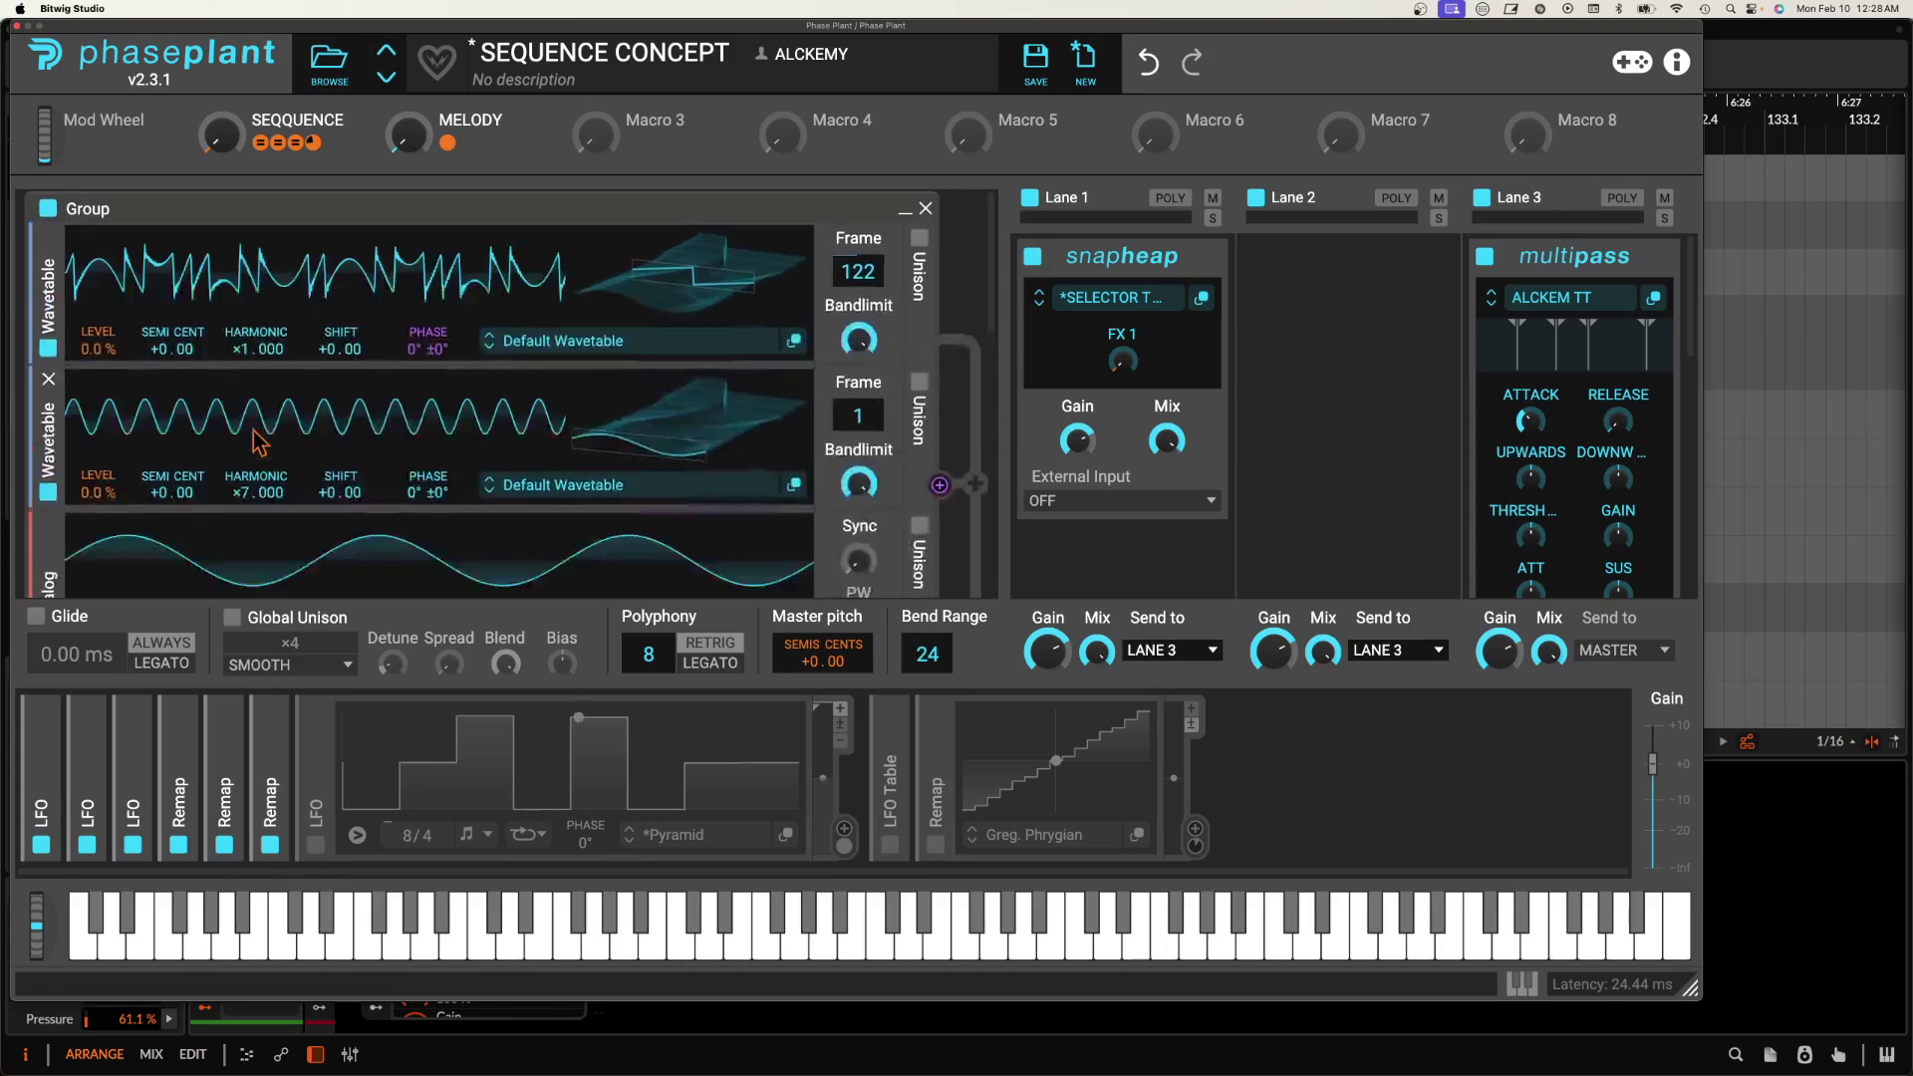
scroll(260, 443, "down", 1)
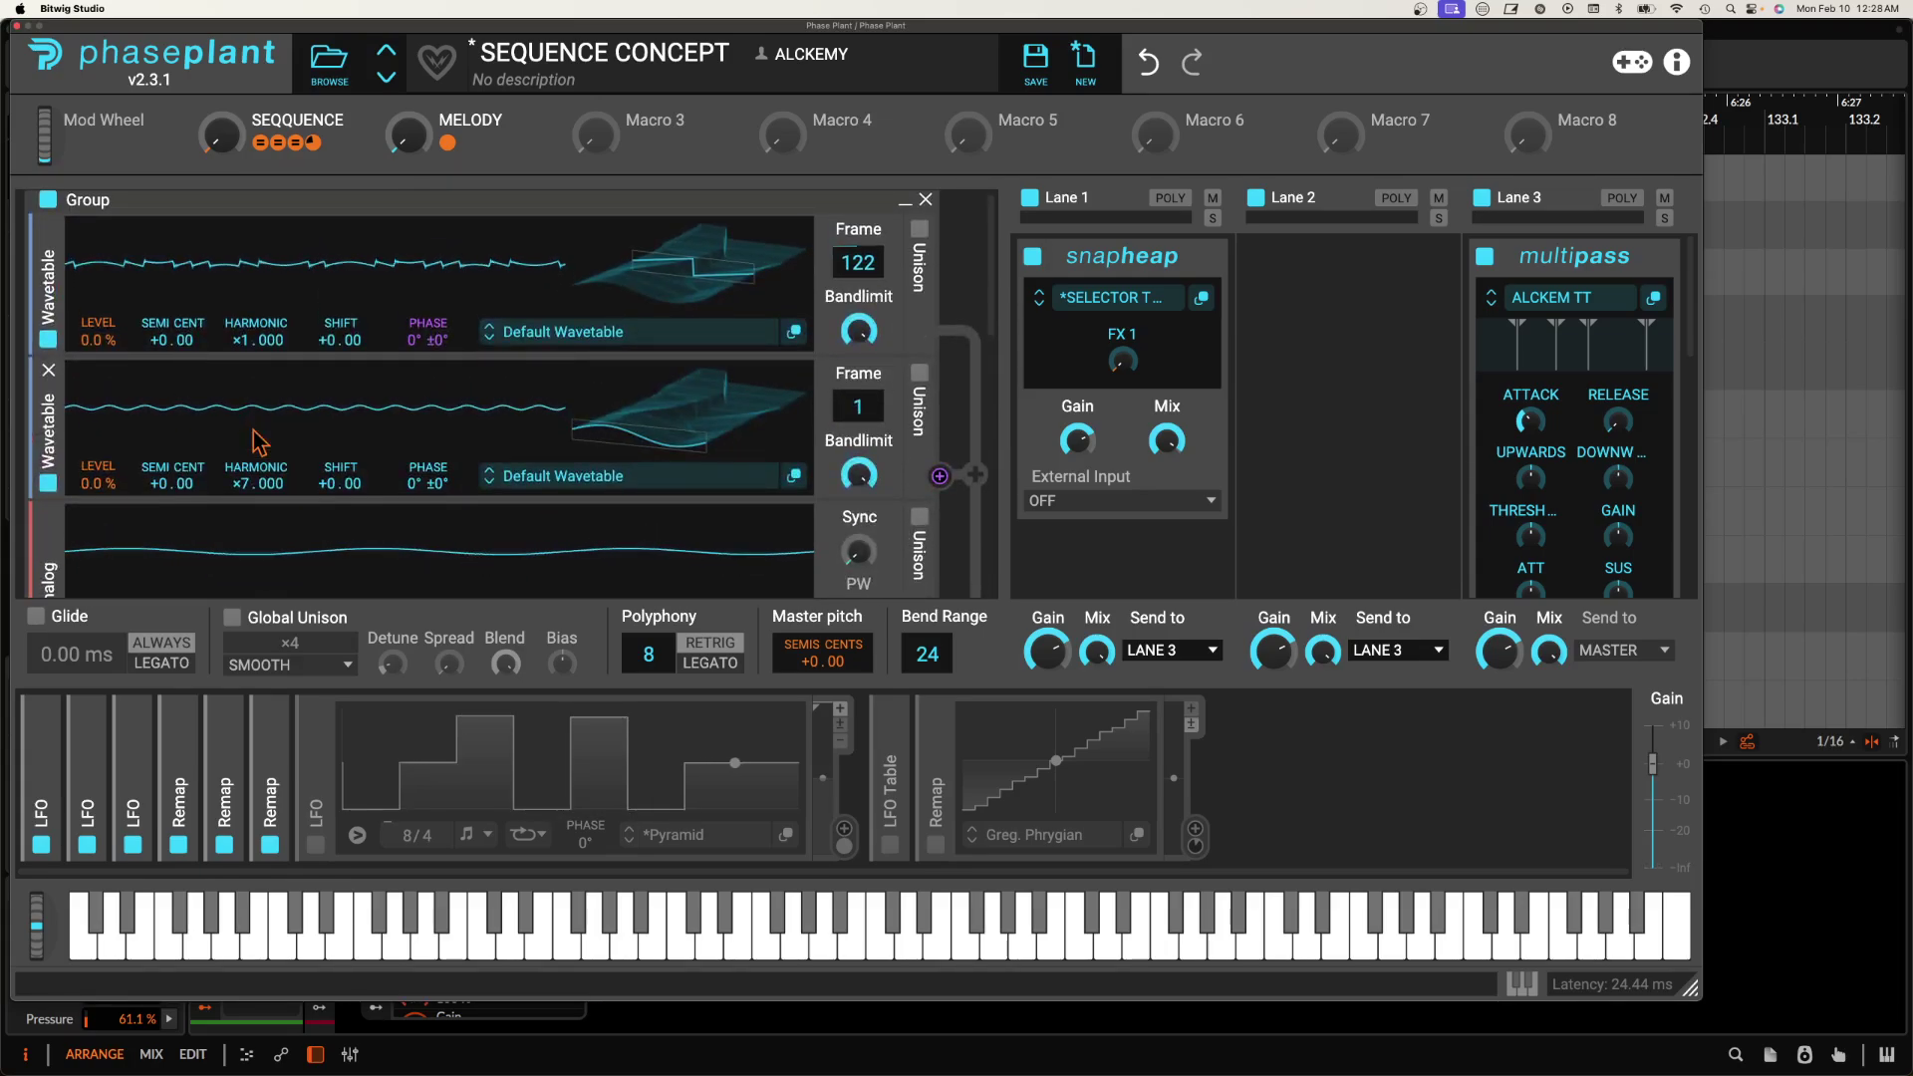
left_click(919, 229)
left_click_drag(320, 376, 320, 400)
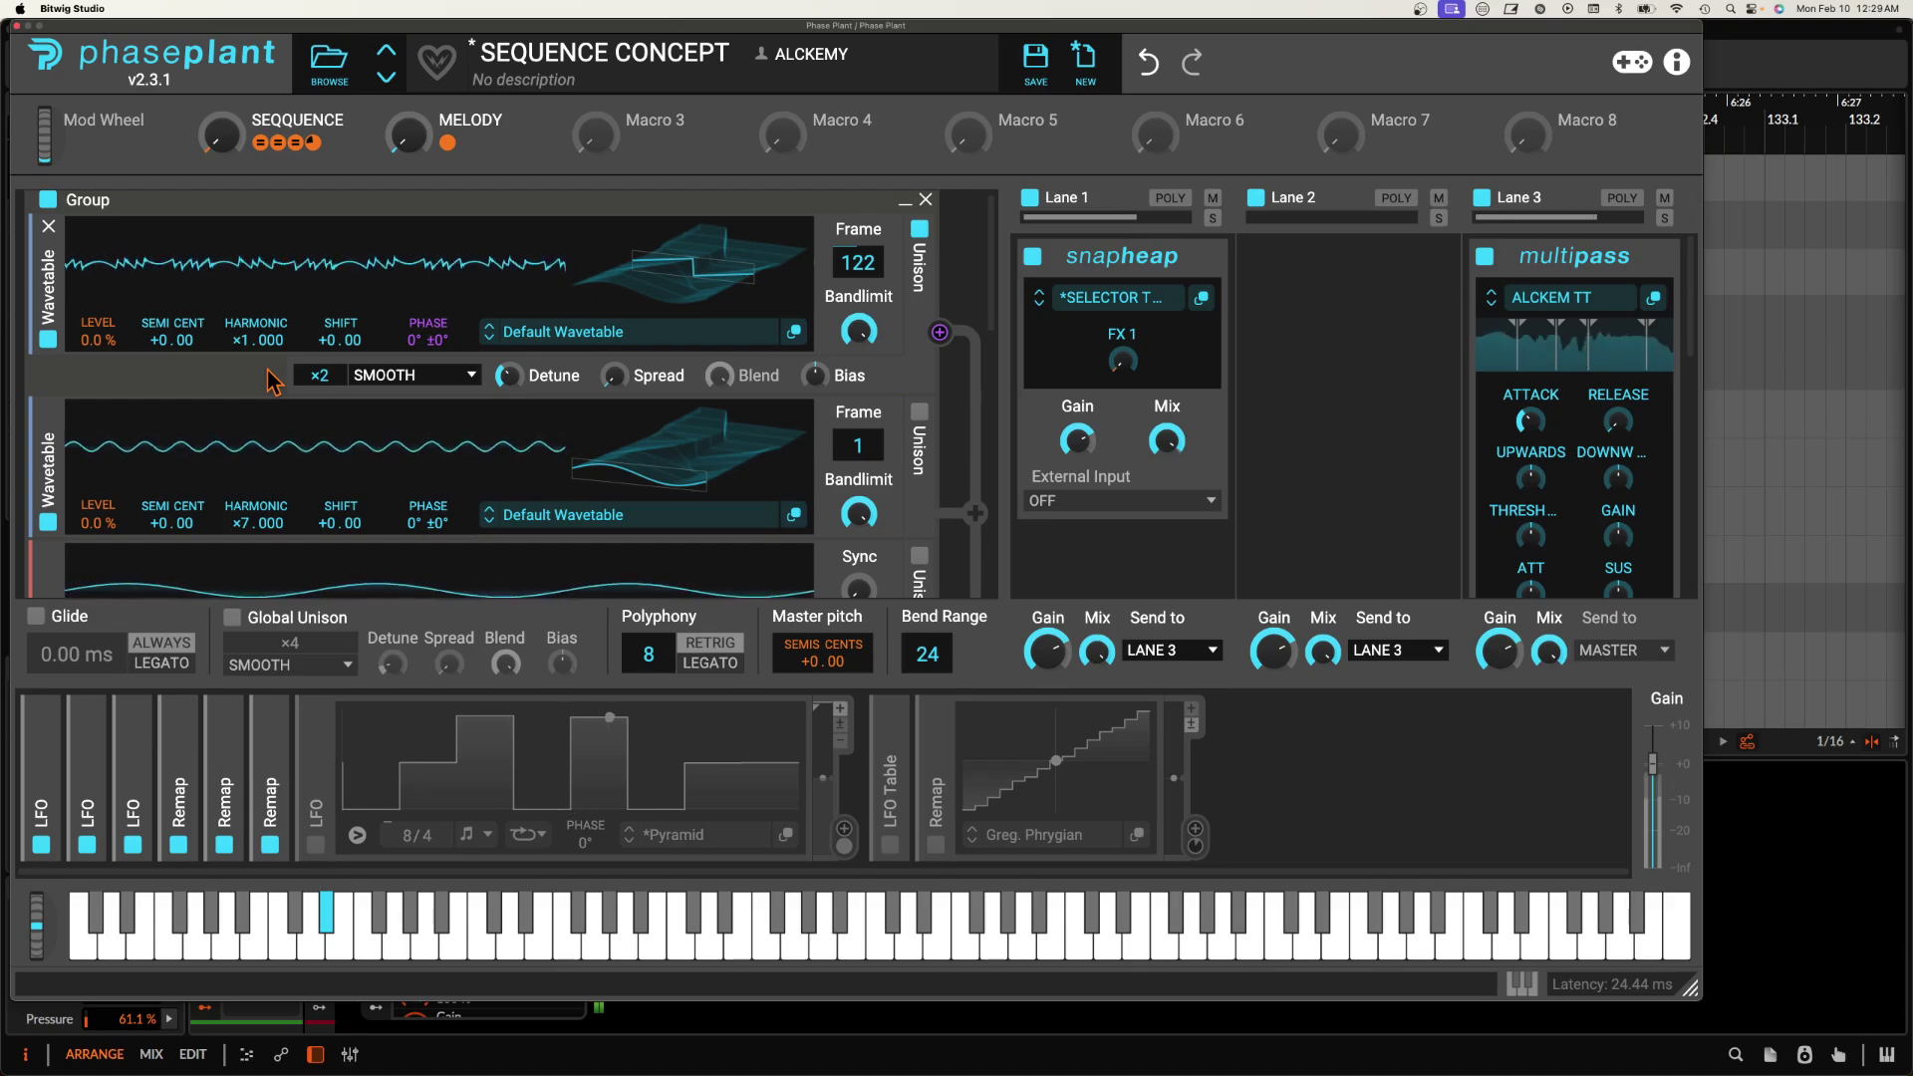
Expand the first two collapsed LFO modulators to show their curves and rates.
scroll(296, 445, "down", 3)
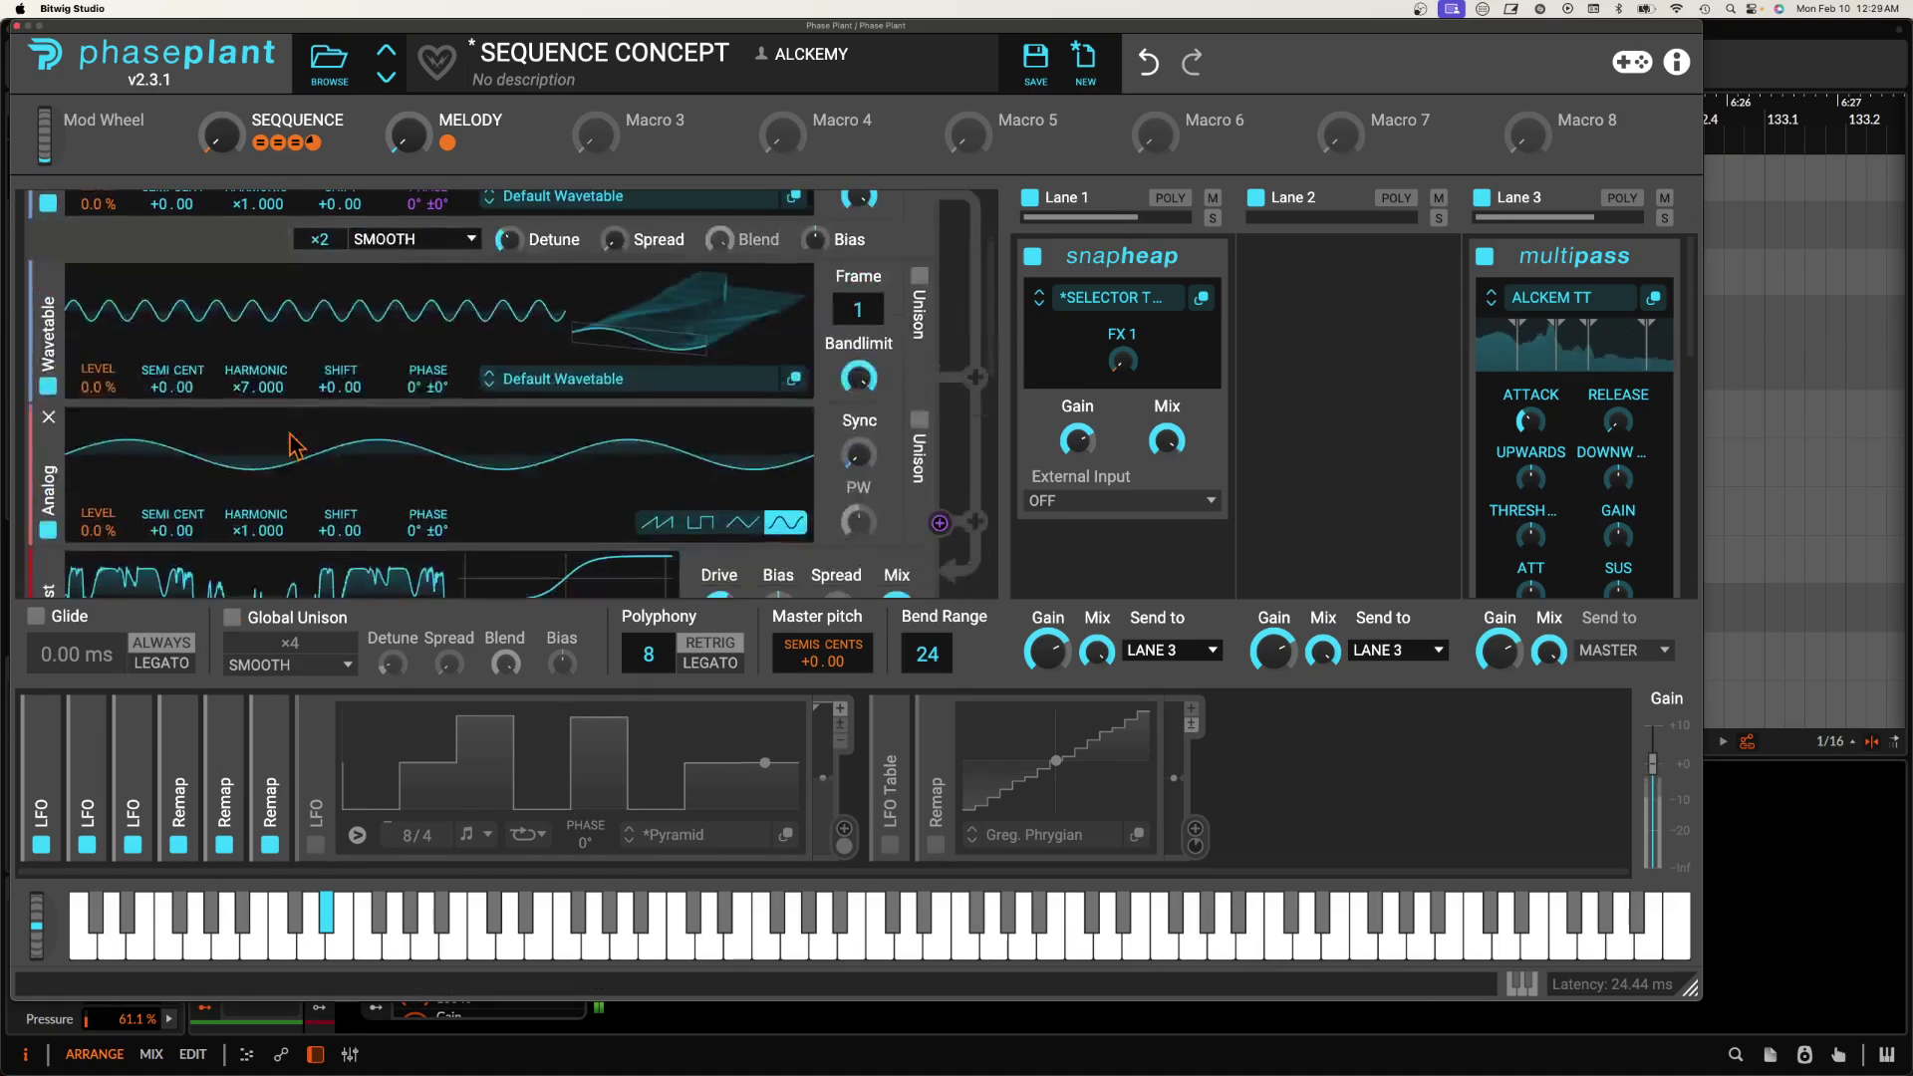
left_click(45, 767)
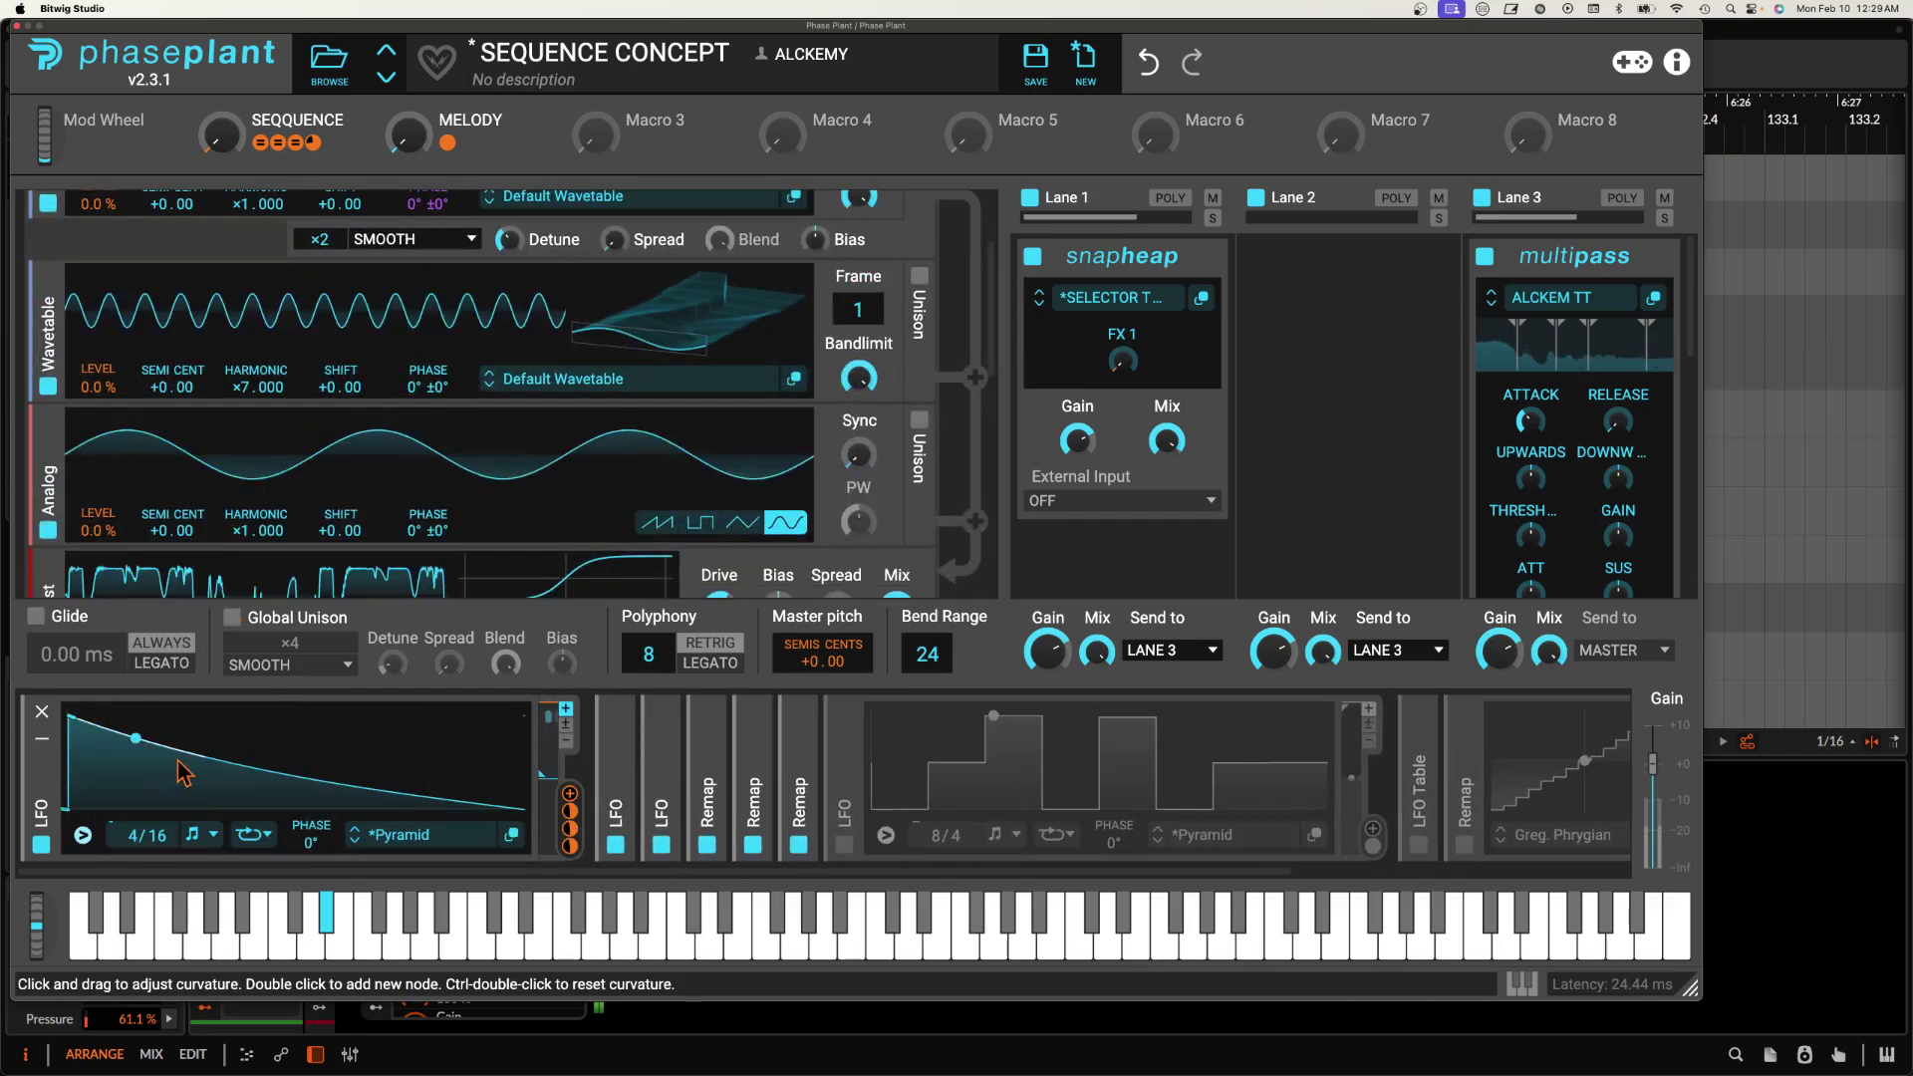
left_click(619, 742)
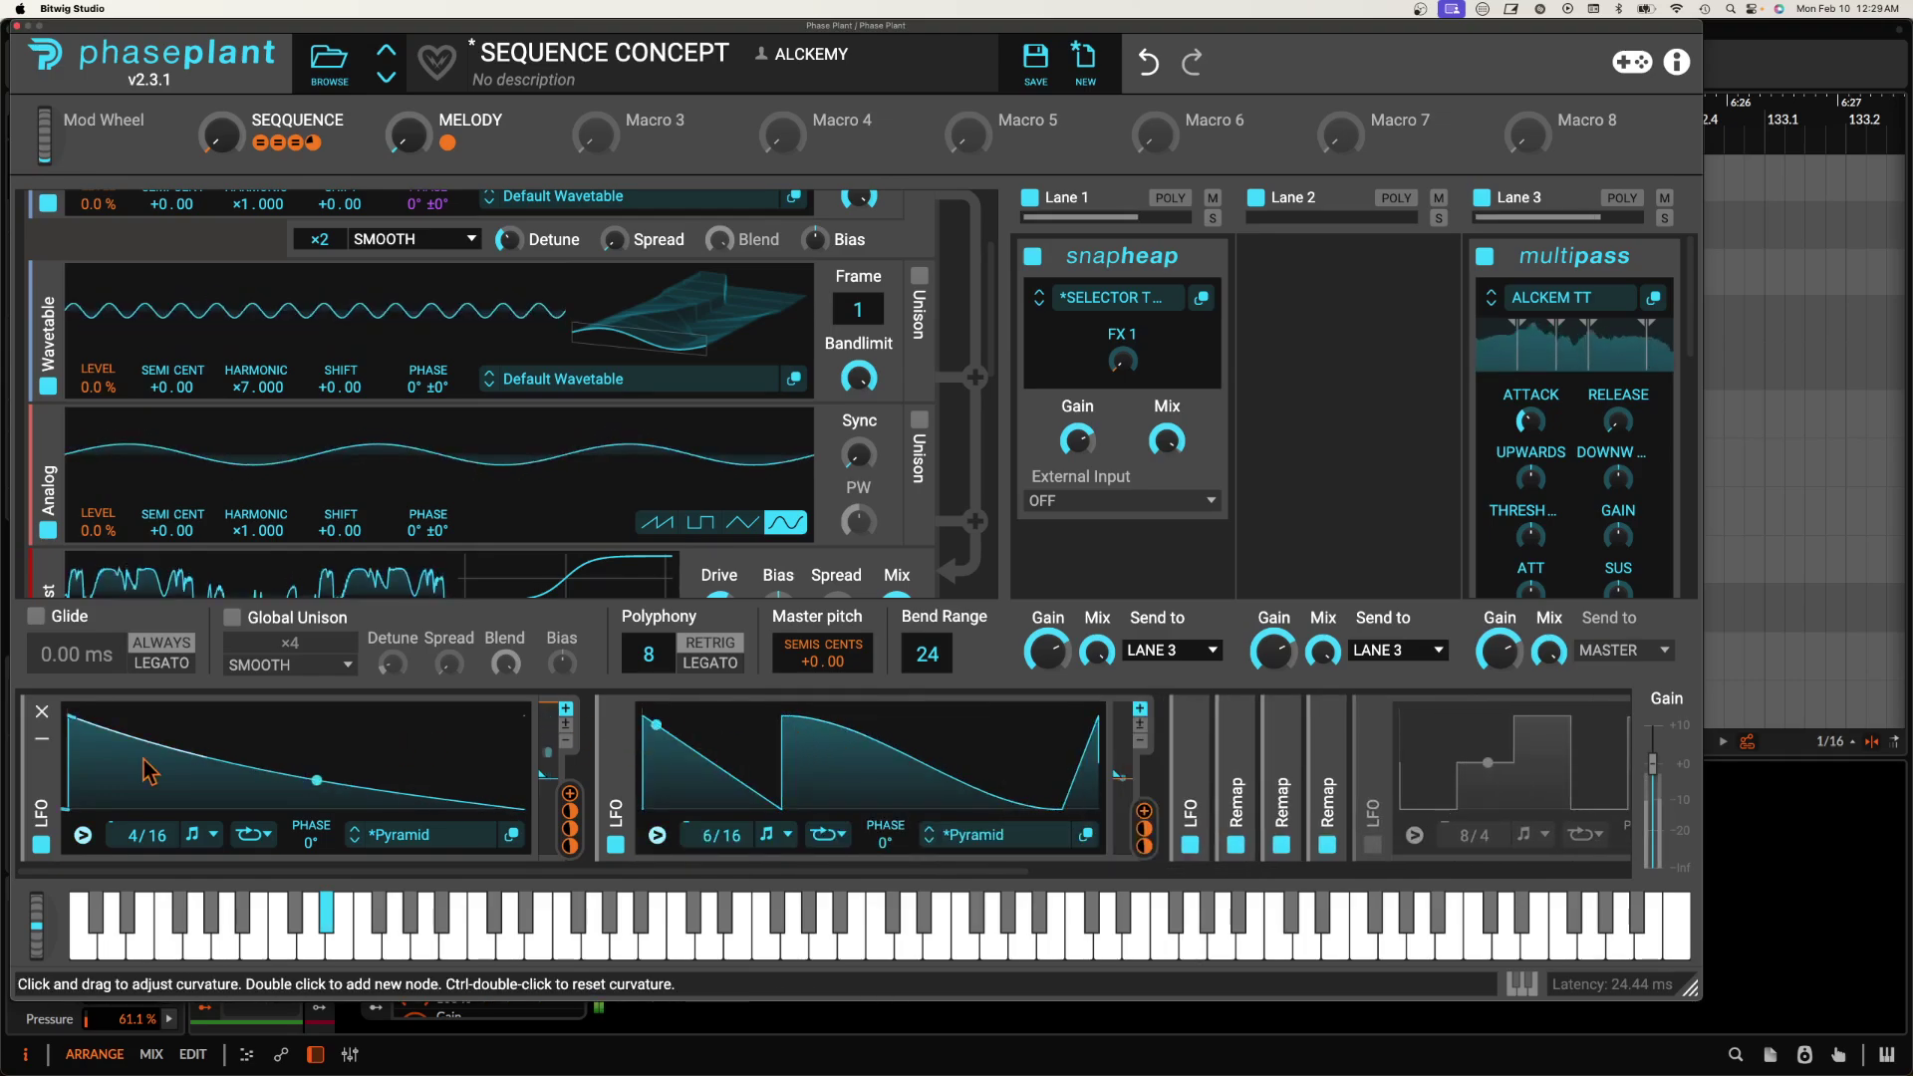
Reshape the first LFO's curve into two peaks, the second ending in a gradual curved decay.
left_click_drag(70, 716, 439, 685)
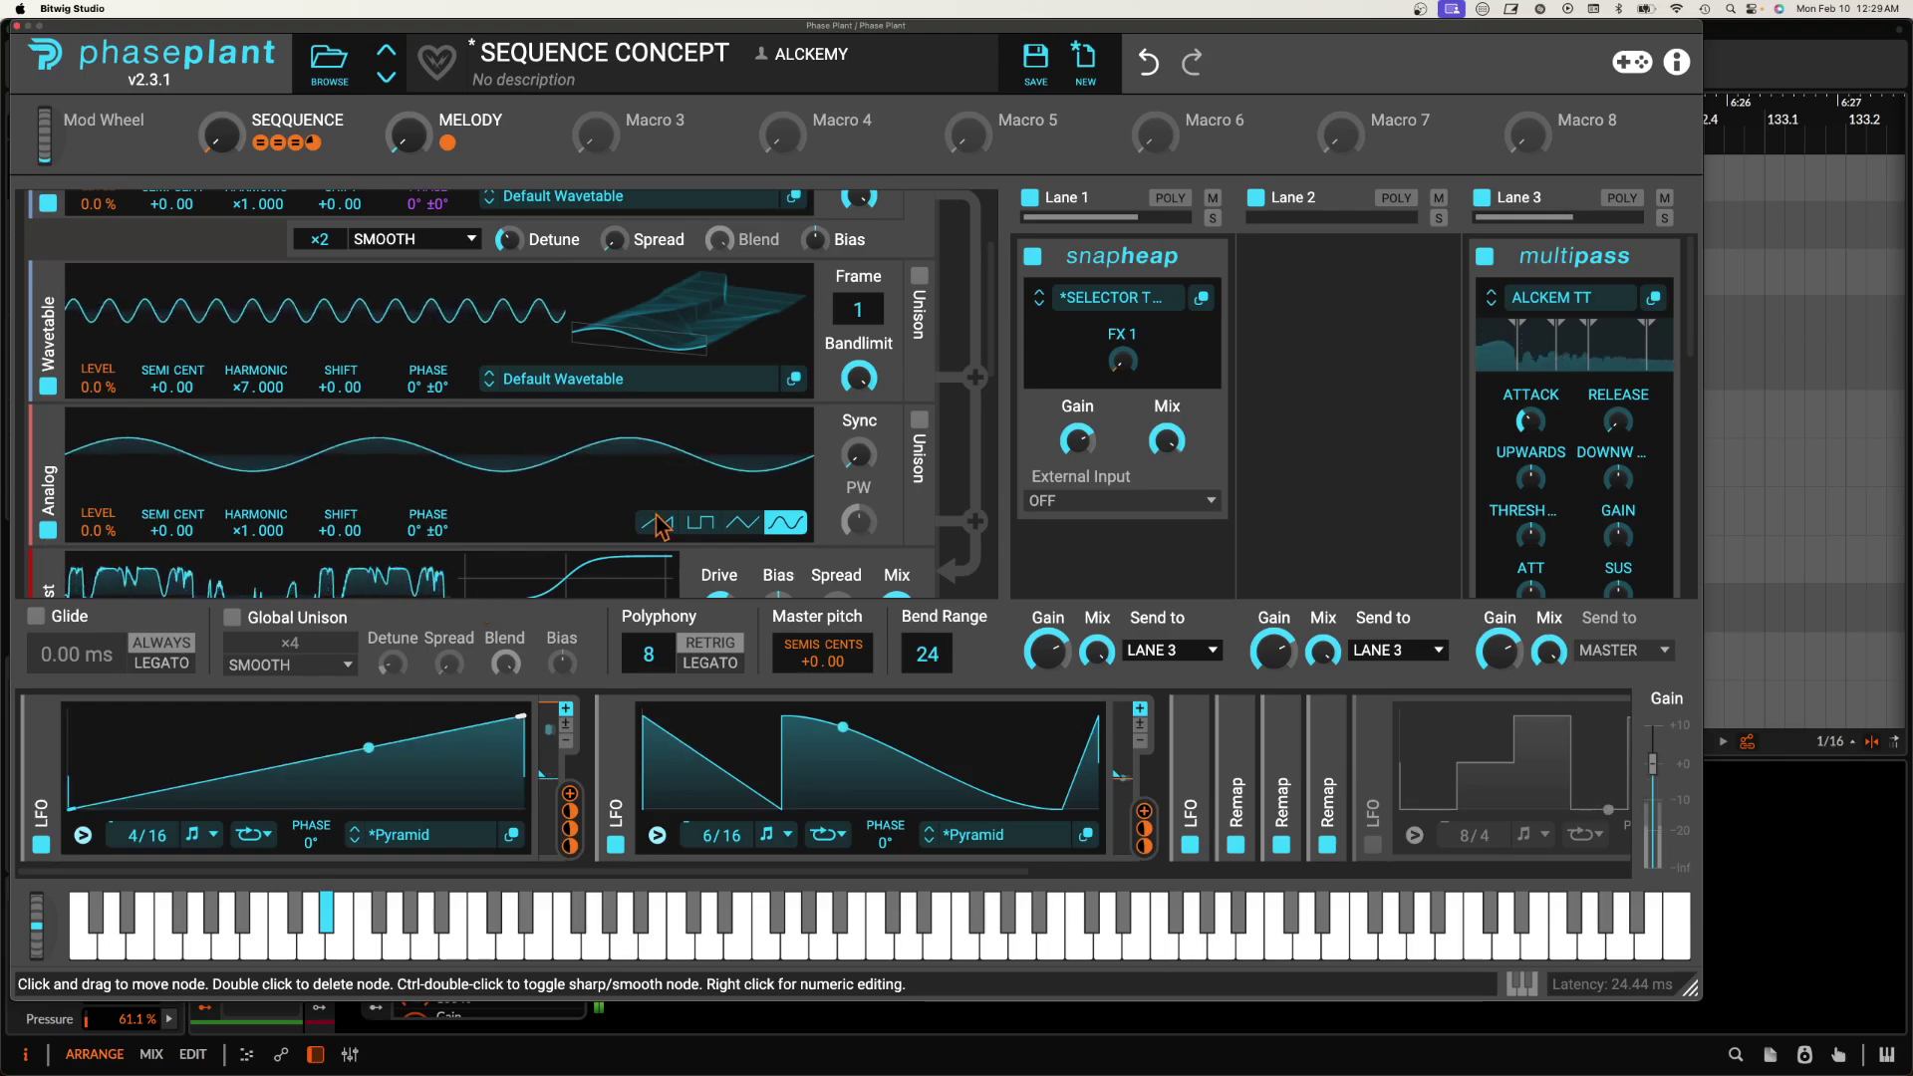
left_click_drag(430, 717, 138, 717)
left_click_drag(257, 782, 262, 802)
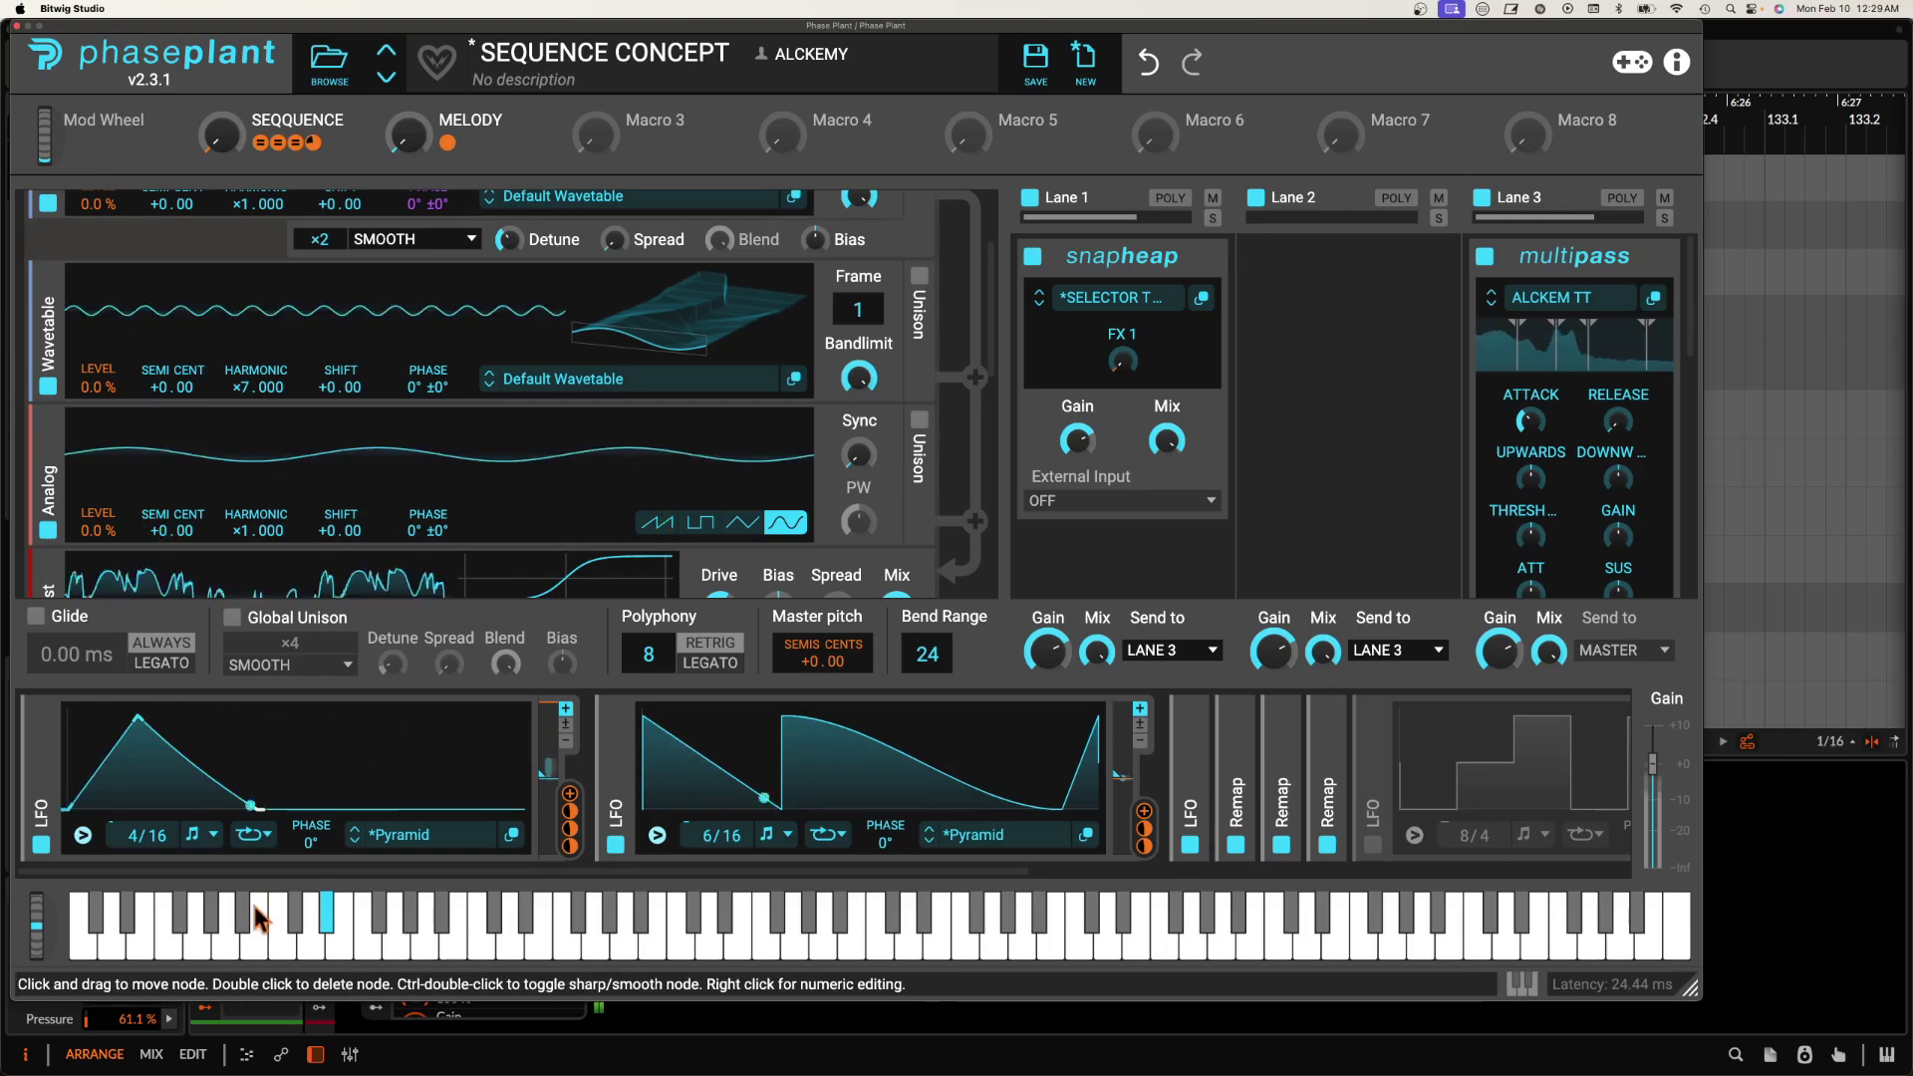
double_click(325, 716)
left_click_drag(425, 740, 426, 775)
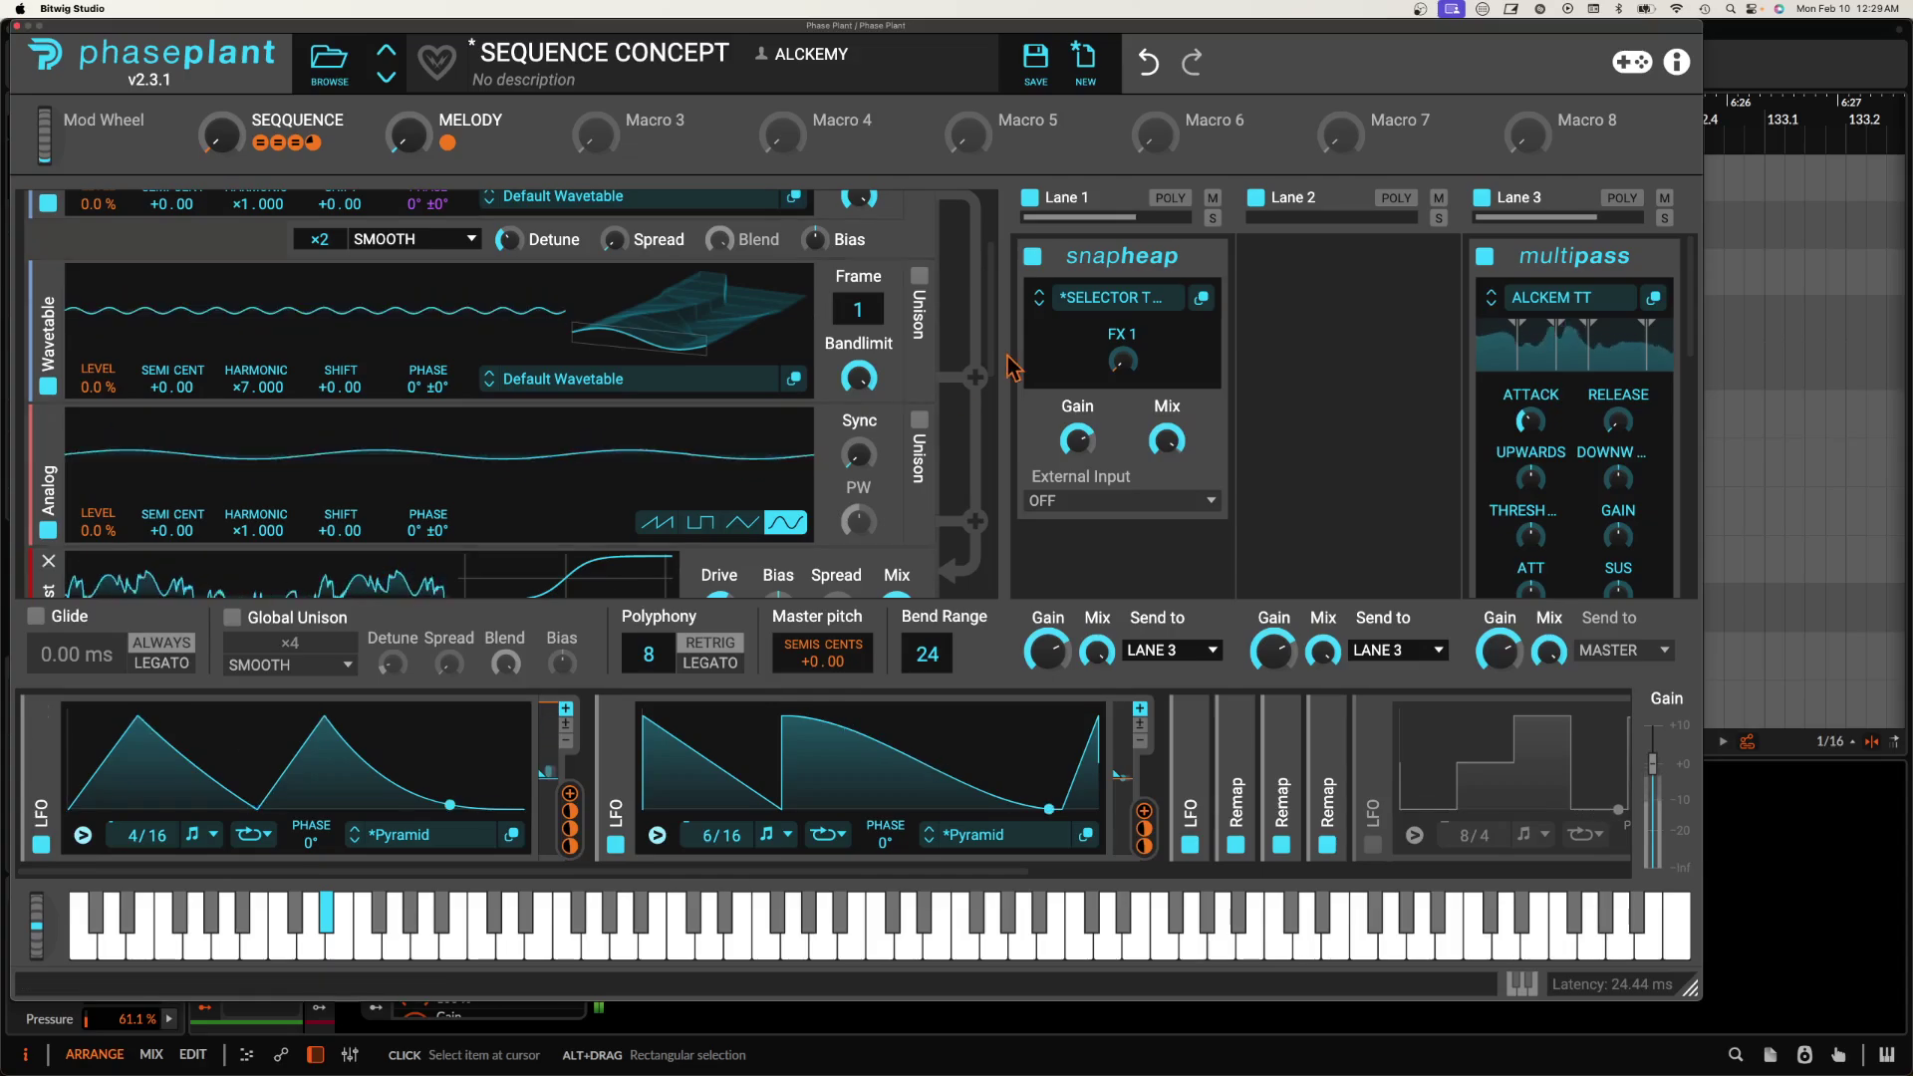
In the GILGAMESH COMPLEX Multipass on Parallel Bus 1a, reshape the first two visible LFO curves so each peaks early in the cycle.
left_click(1201, 297)
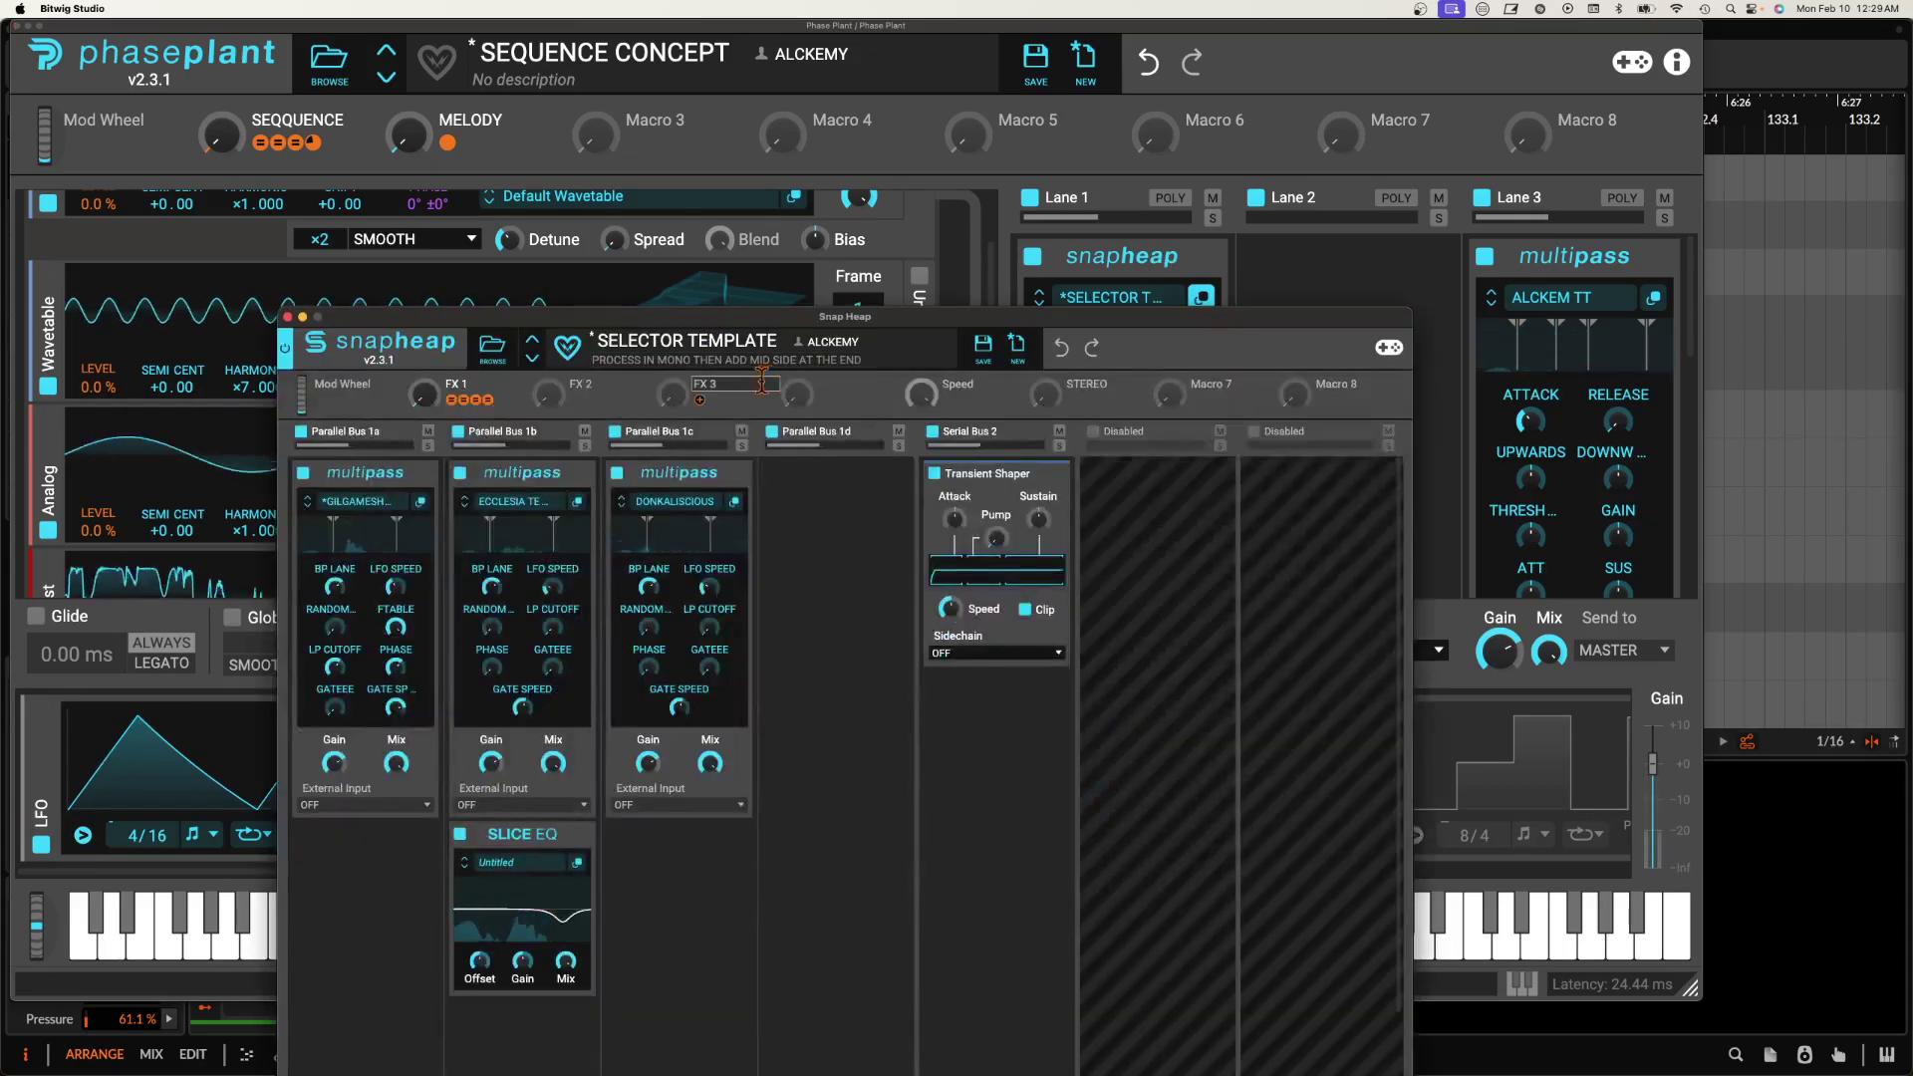
left_click(421, 502)
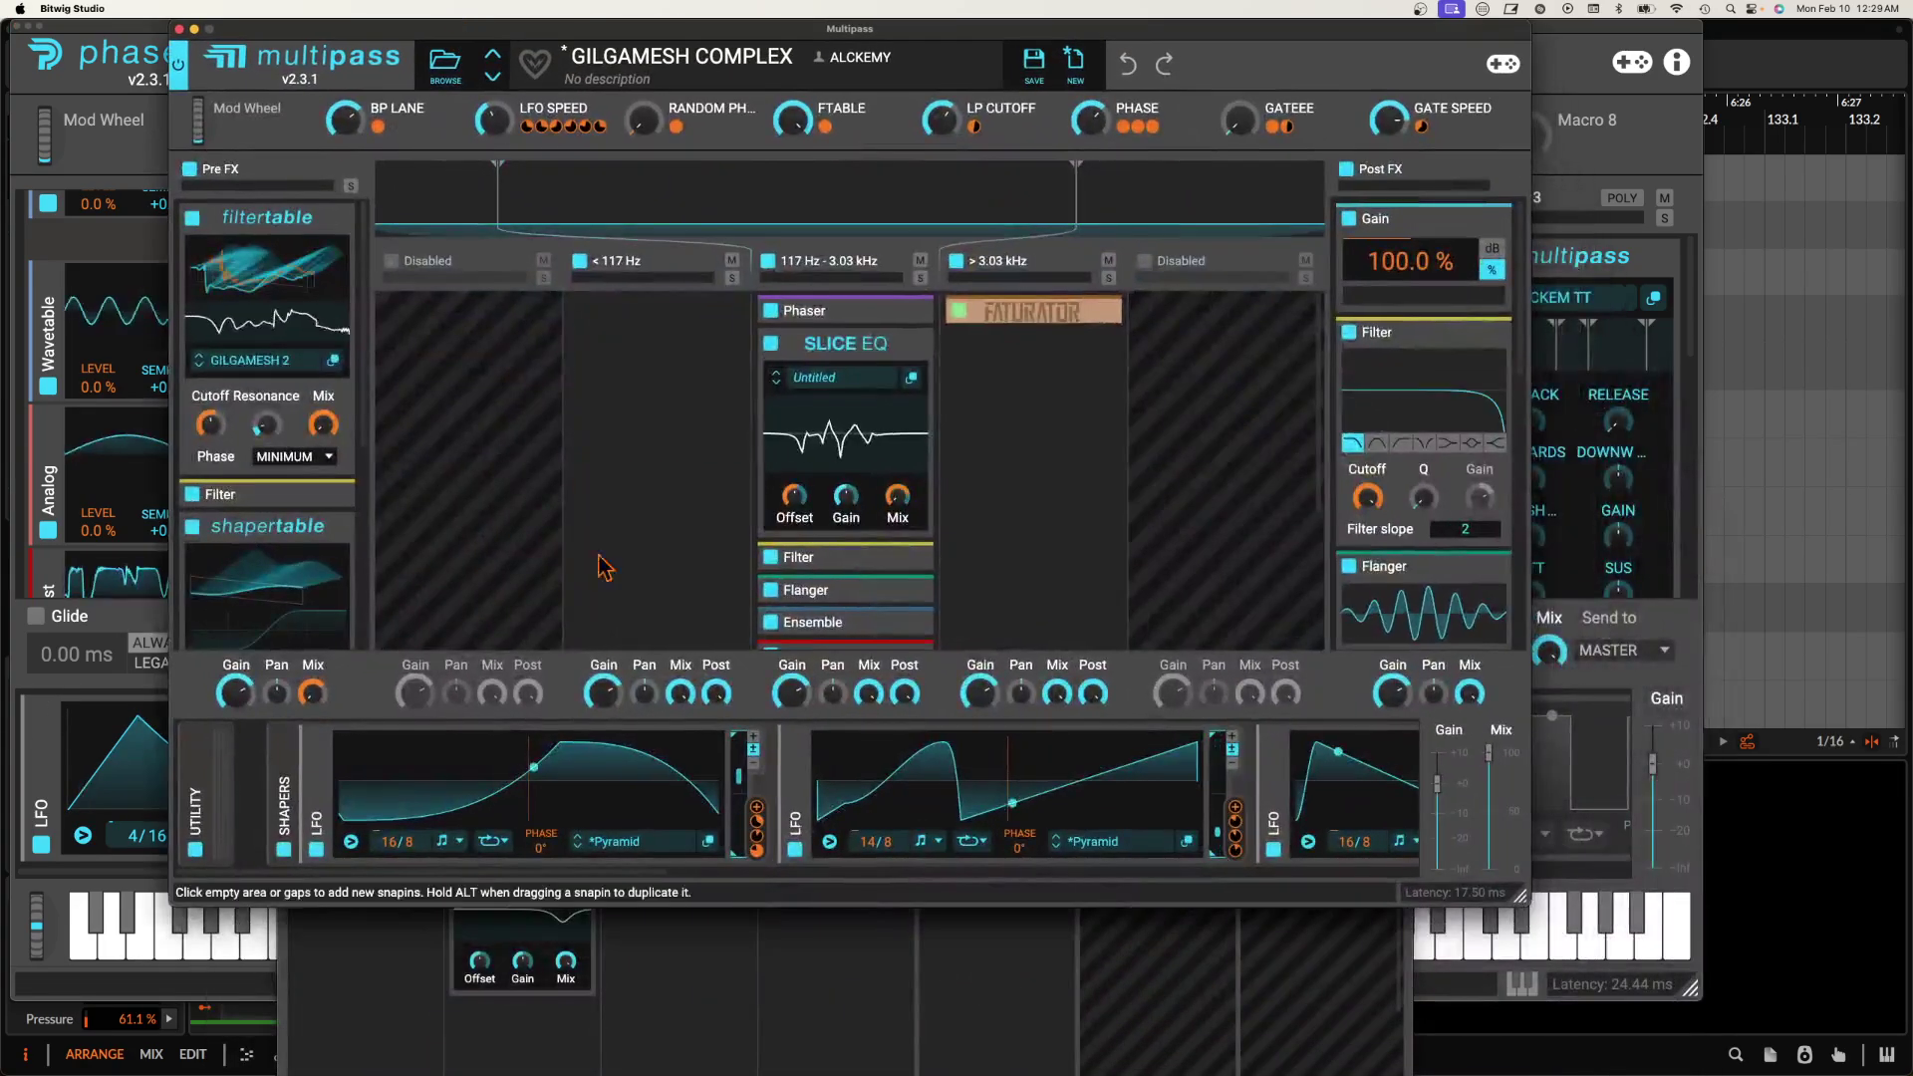
left_click_drag(518, 792, 560, 802)
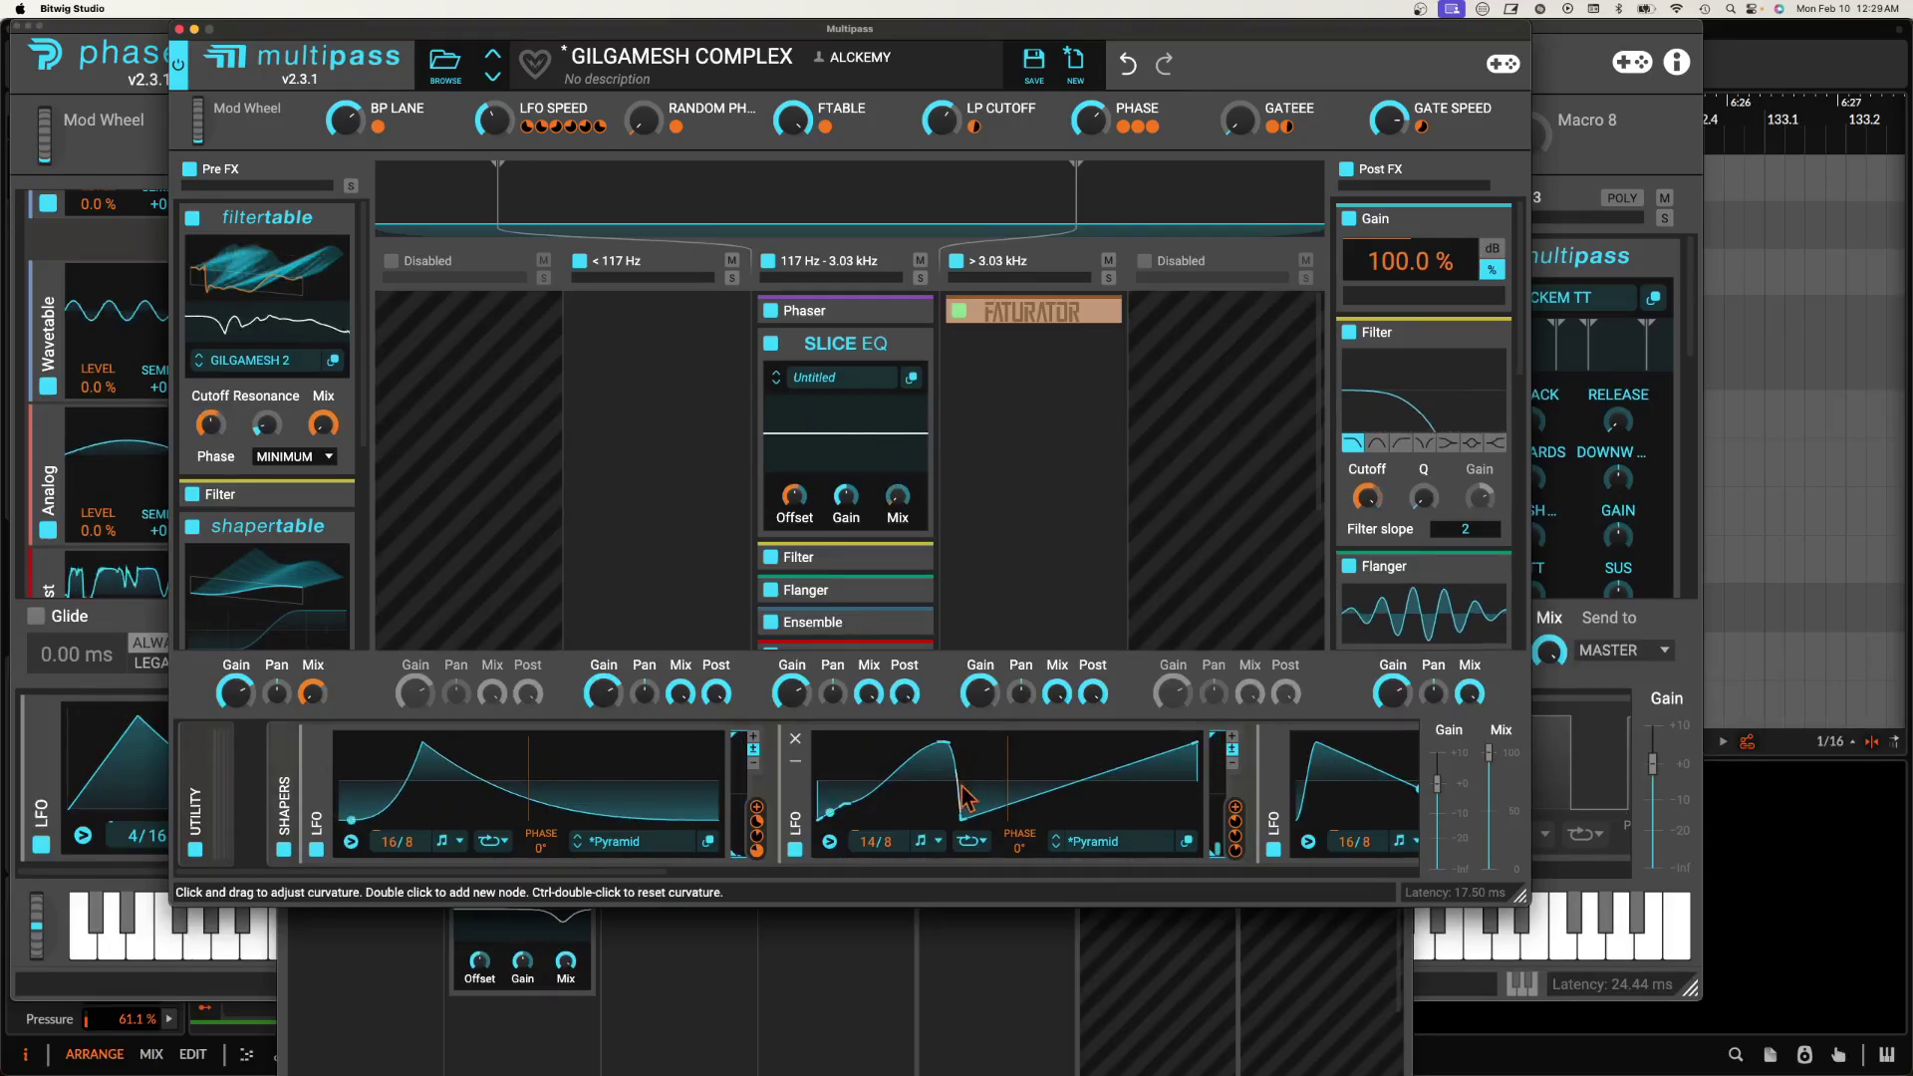
left_click_drag(959, 819, 1008, 819)
left_click_drag(942, 743, 845, 742)
Reshape the 16/8 LFO before the Audio Follower into an early peak and a mid-cycle peak, then close the Multipass and Snap Heap editors.
scroll(1143, 794, "right", 10)
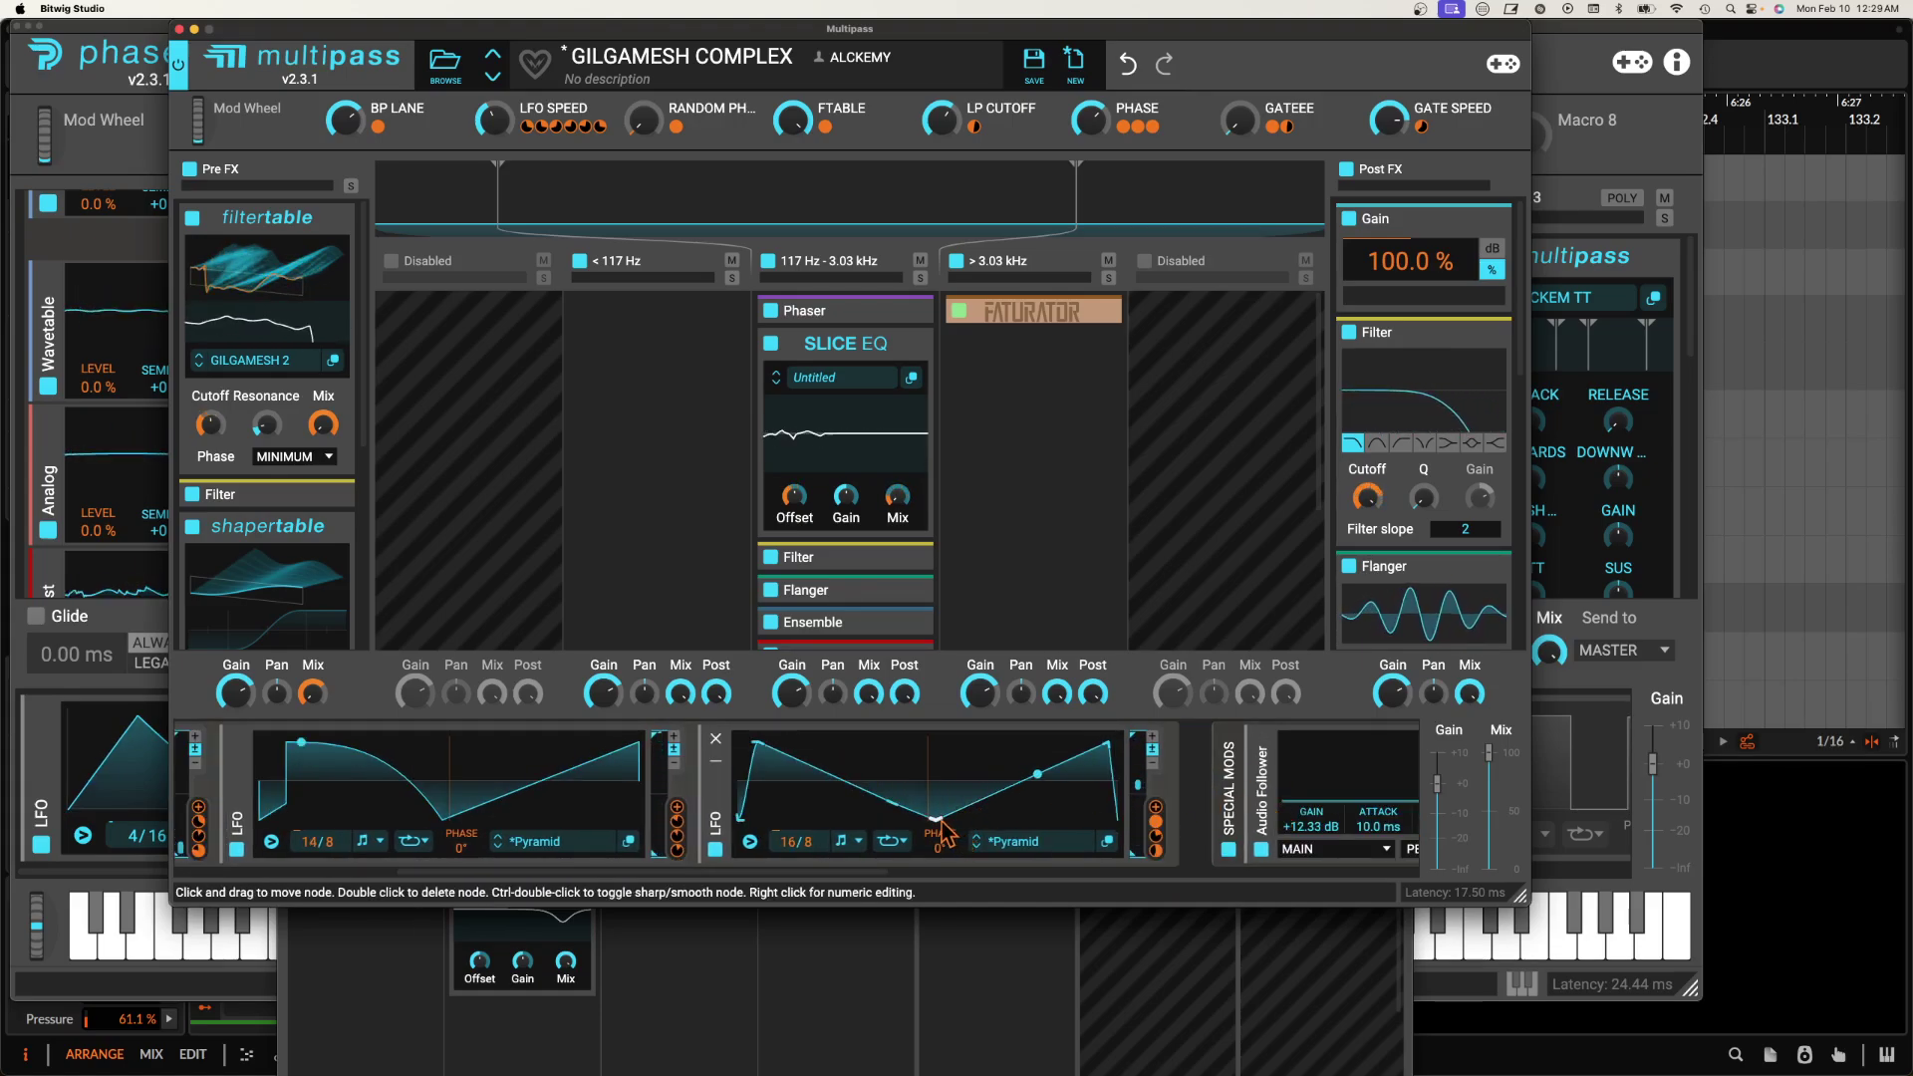
left_click_drag(935, 819, 893, 820)
left_click_drag(1111, 747, 927, 745)
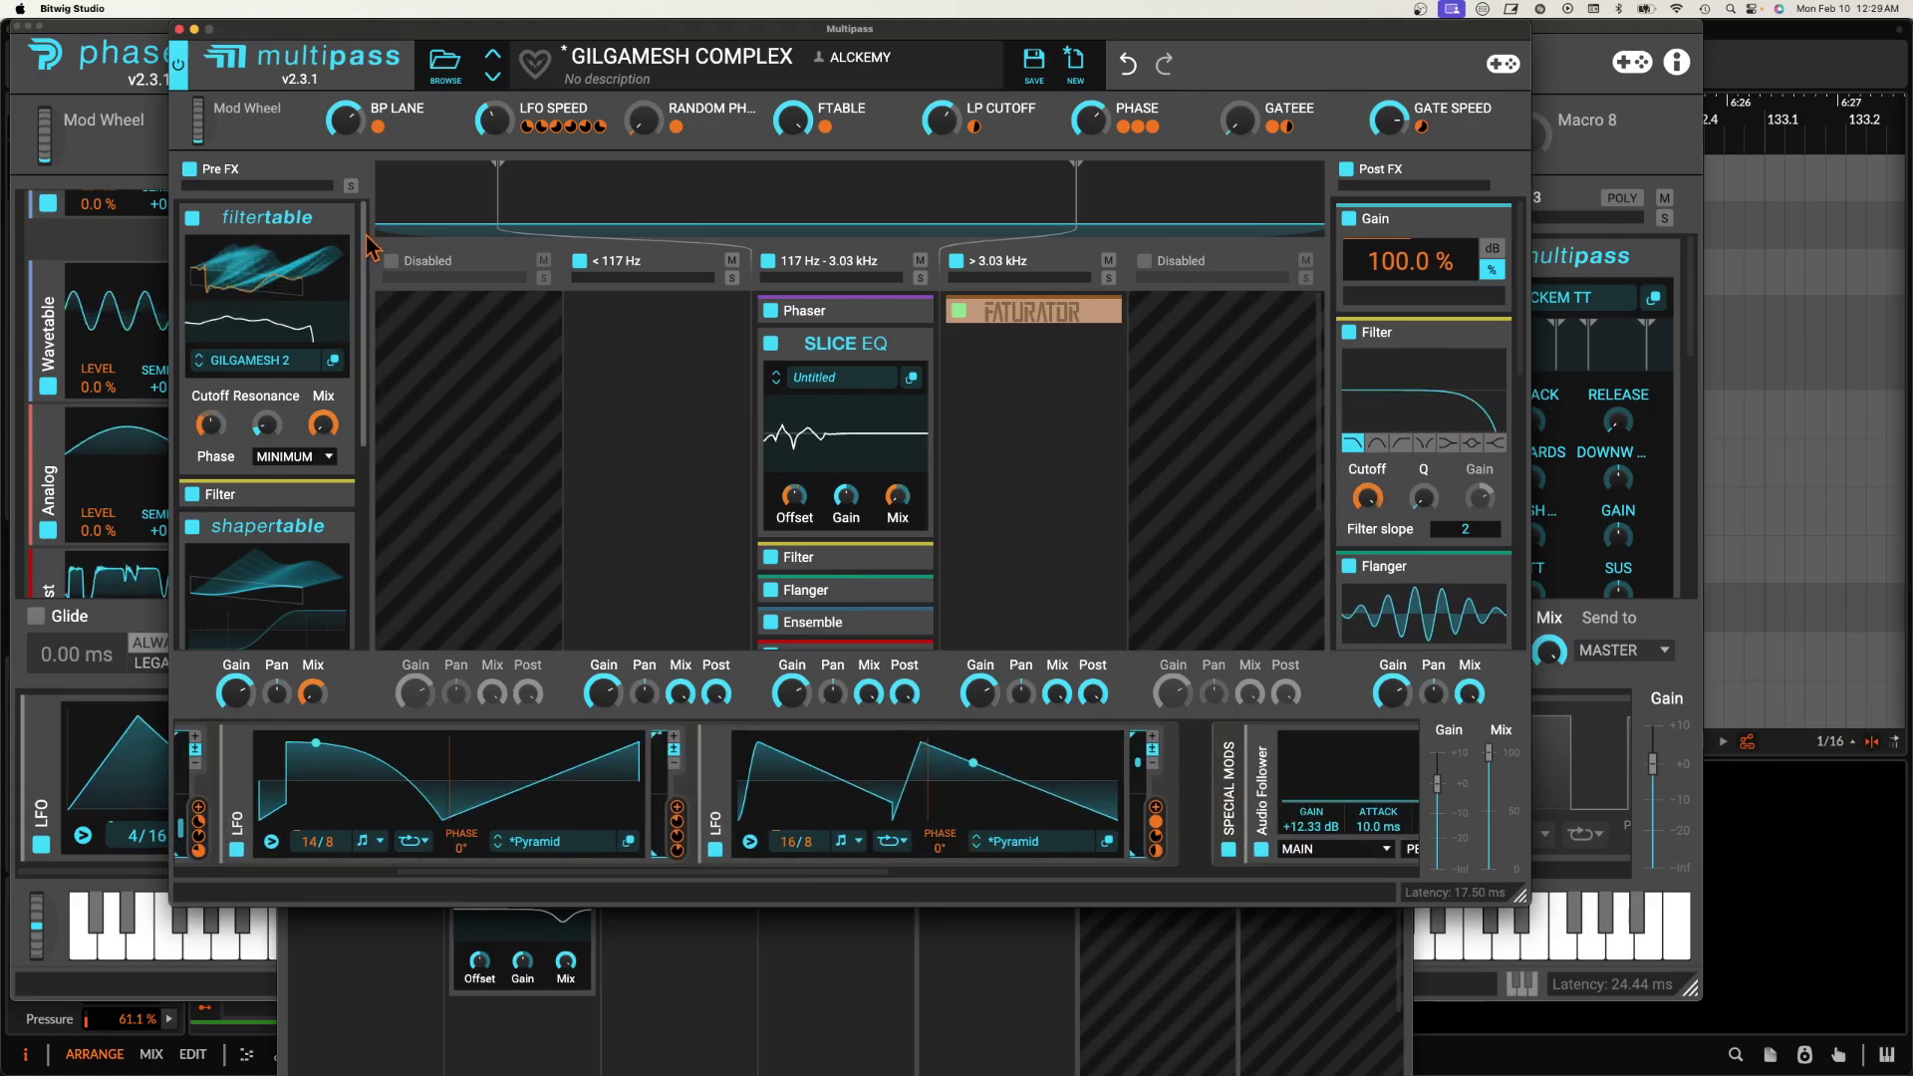
left_click(179, 29)
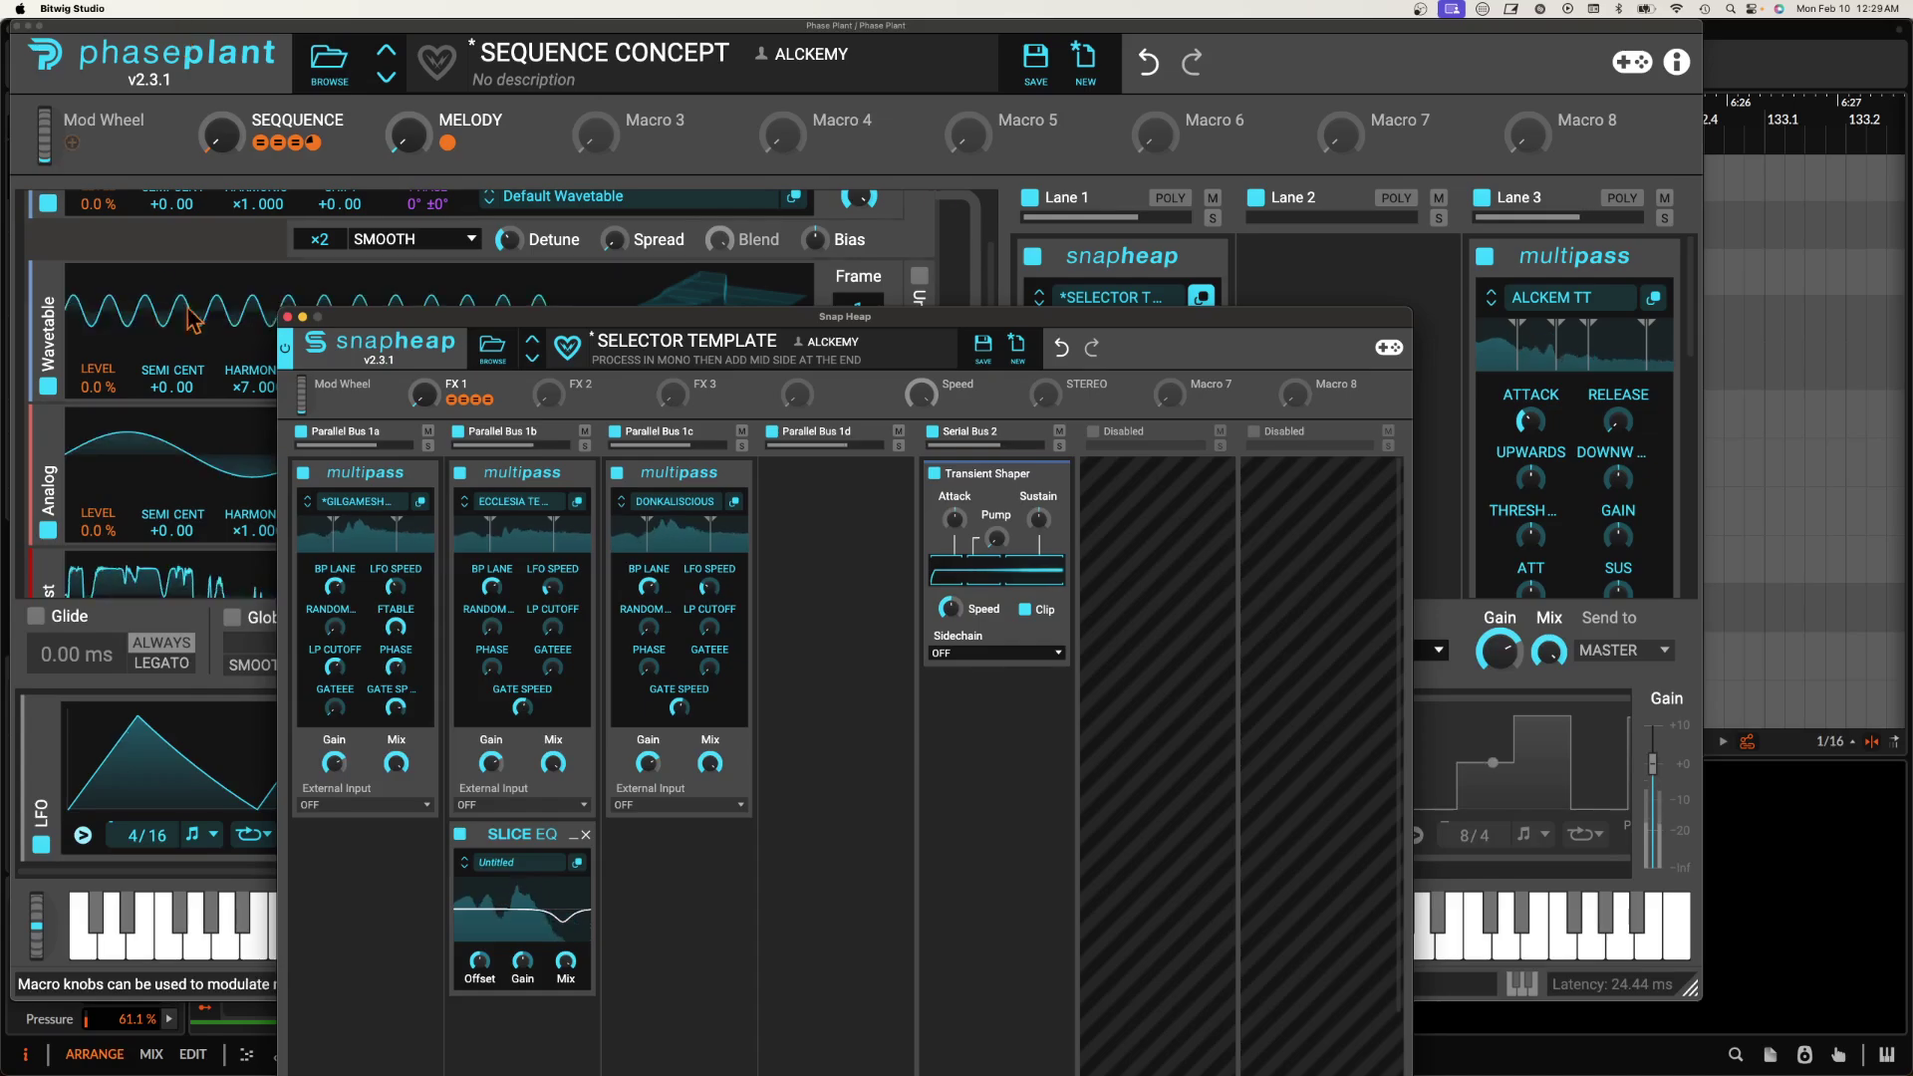
left_click(288, 321)
Set the first LFO's modulation amount to +40 % on the second wavetable oscillator's level and +22 % on the analog oscillator's level.
scroll(319, 319, "up", 3)
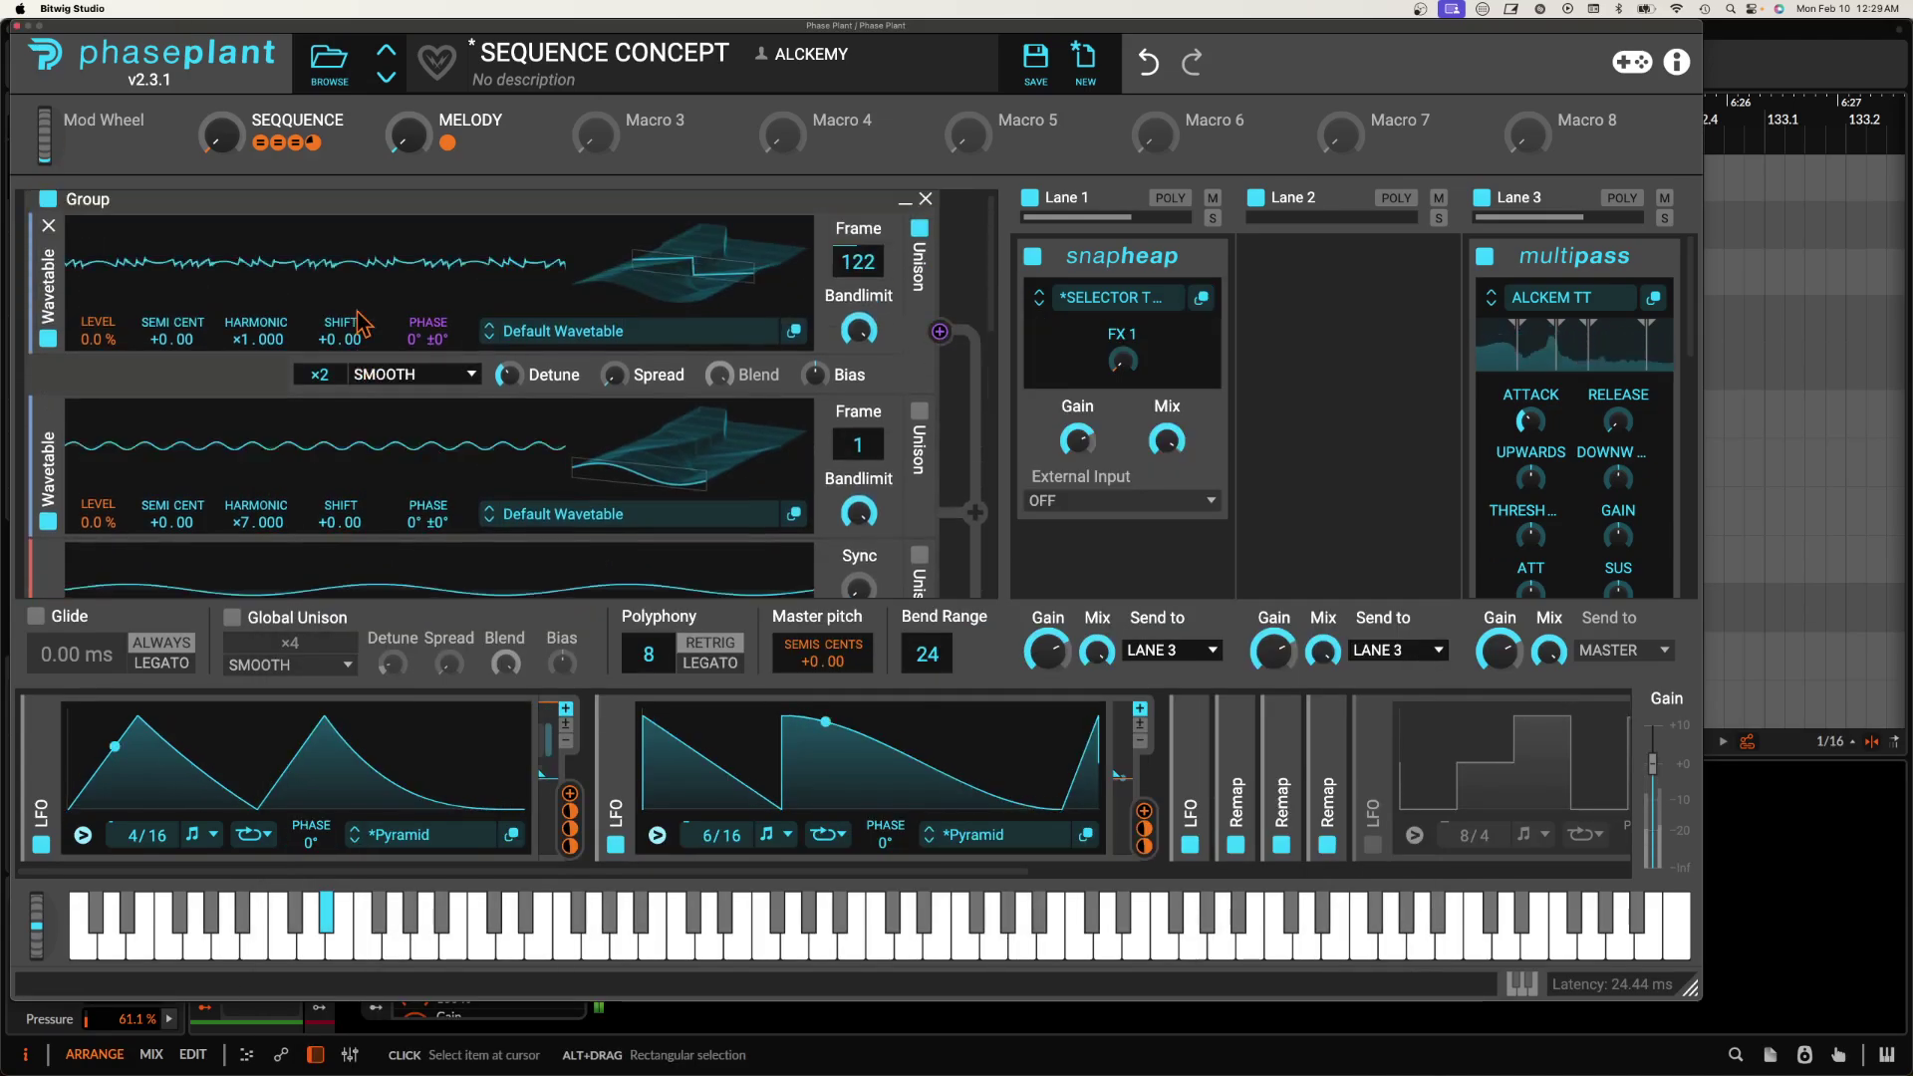
scroll(361, 320, "down", 1)
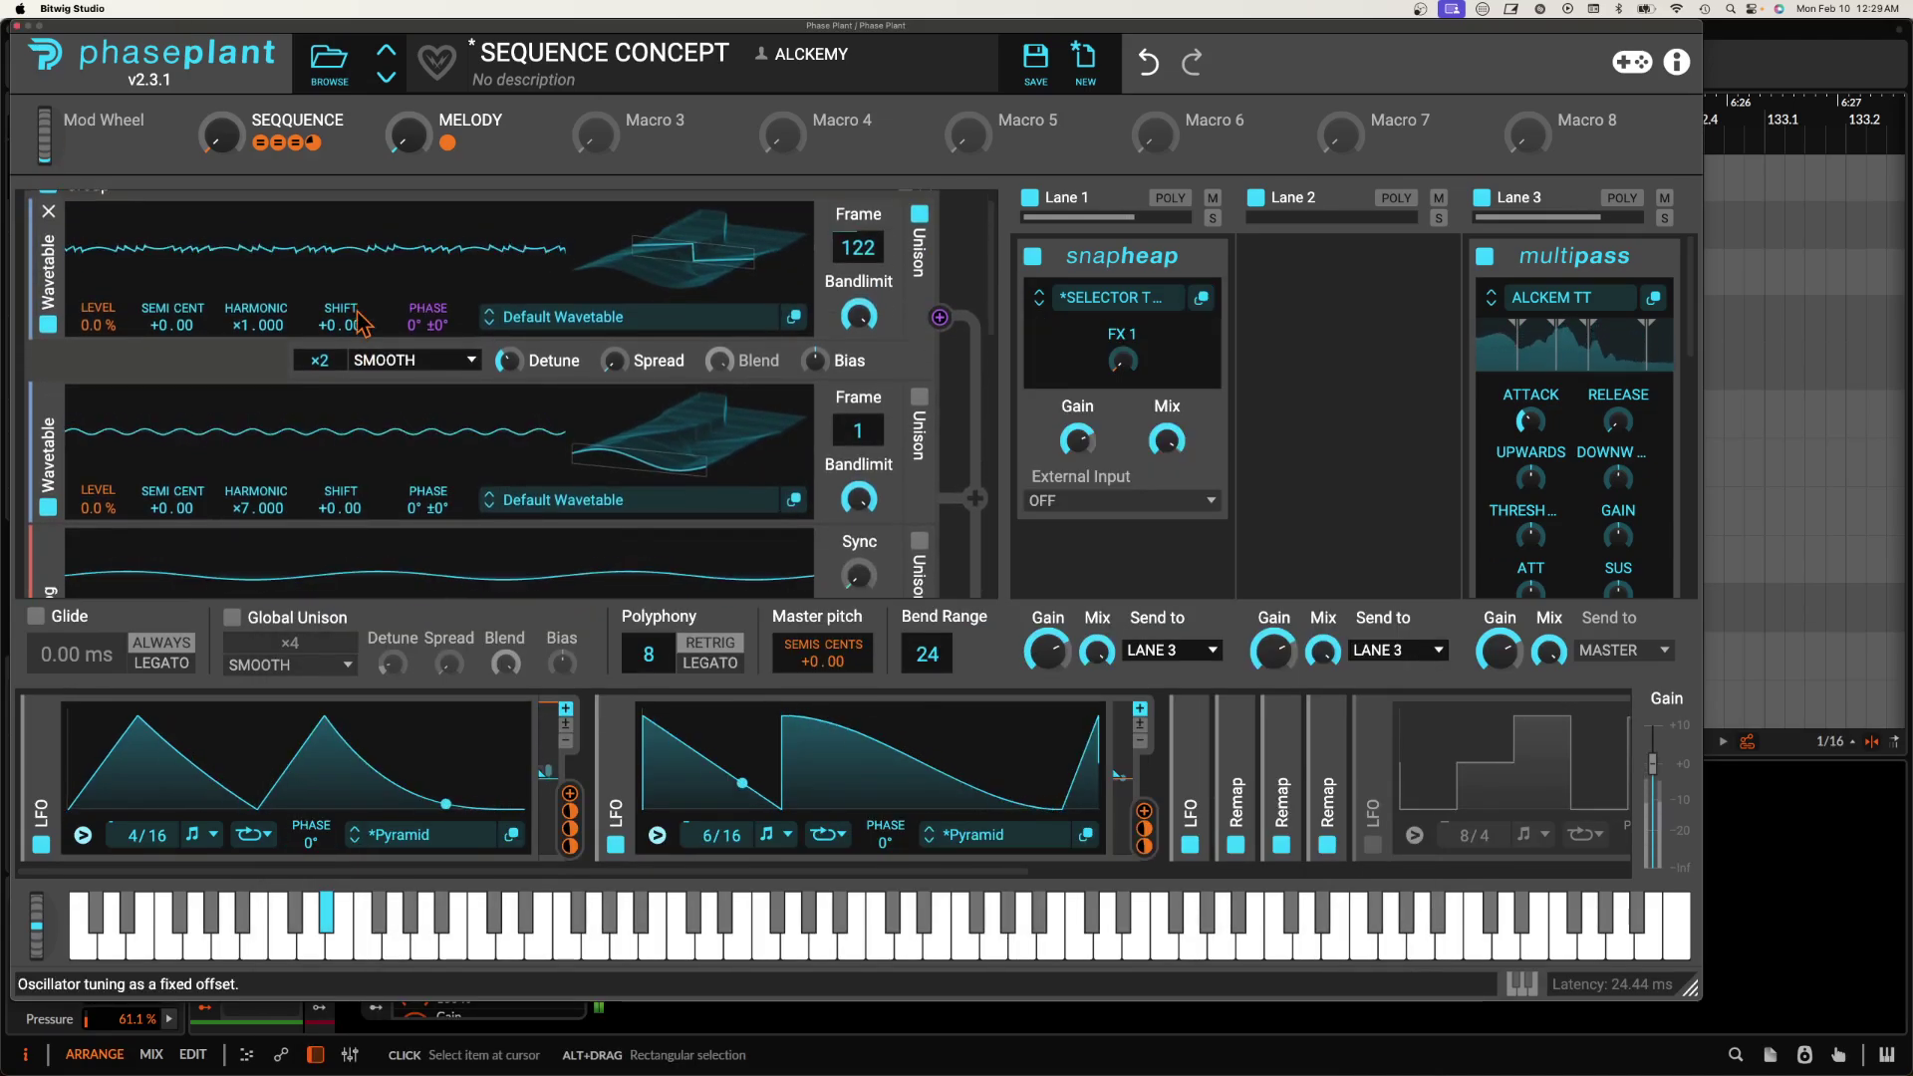
left_click_drag(570, 810, 98, 525)
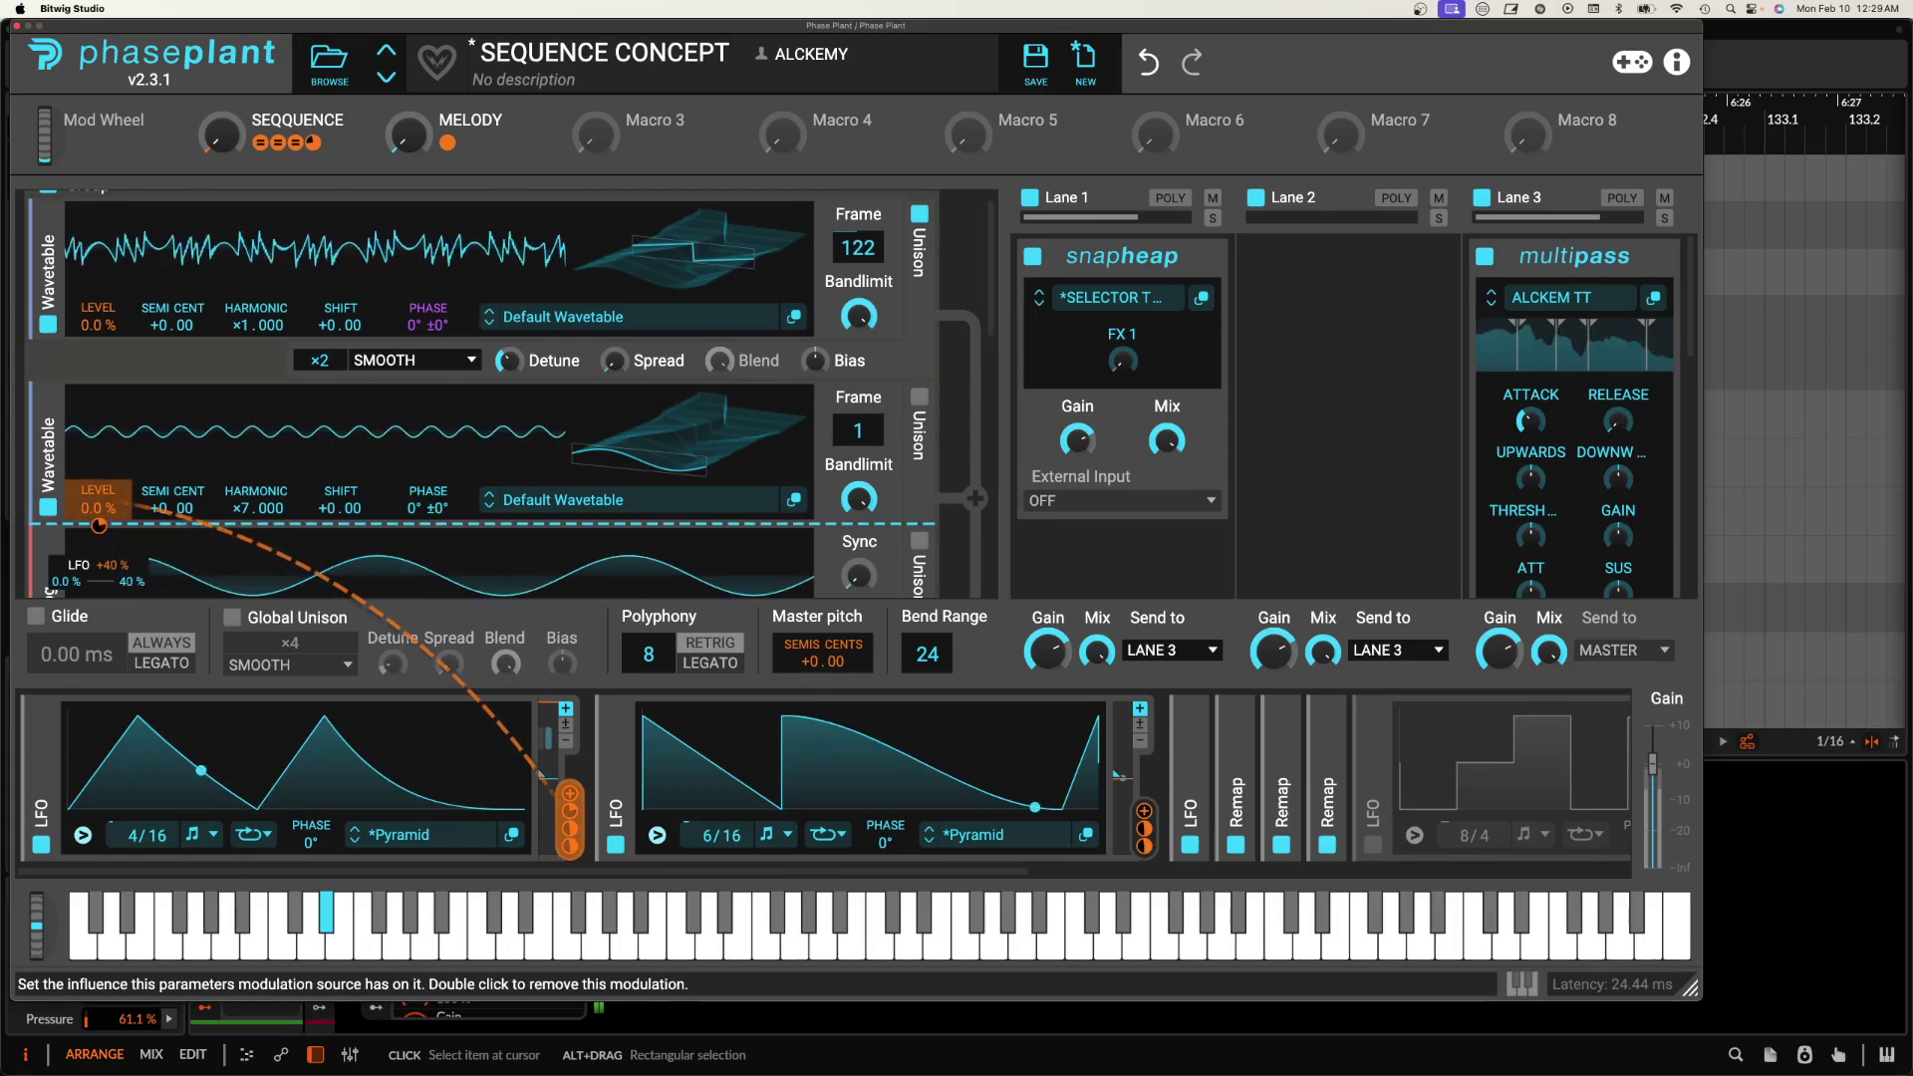
scroll(170, 448, "down", 3)
left_click_drag(570, 810, 99, 609)
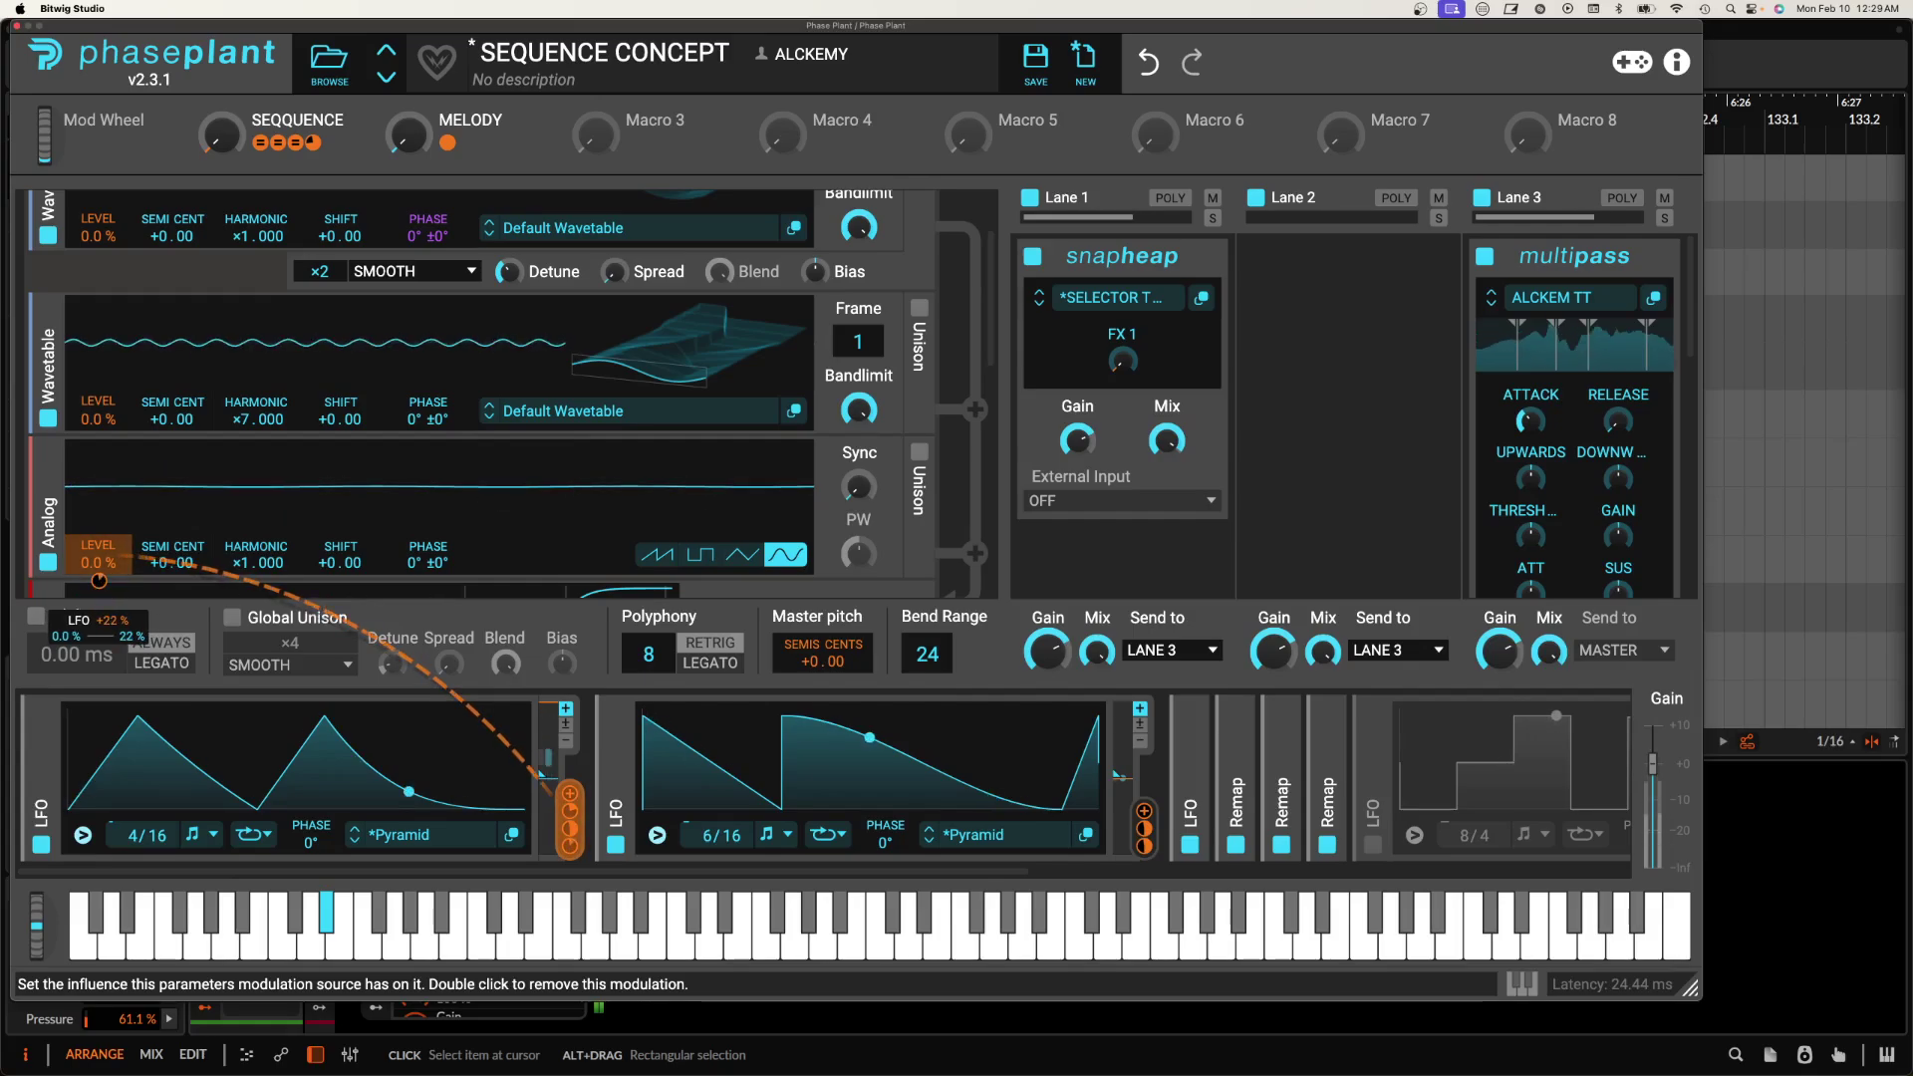
Switch the first group's analog oscillator to a sawtooth wave and enable unison with ×2 voices in SMOOTH mode.
left_click(654, 554)
left_click(918, 454)
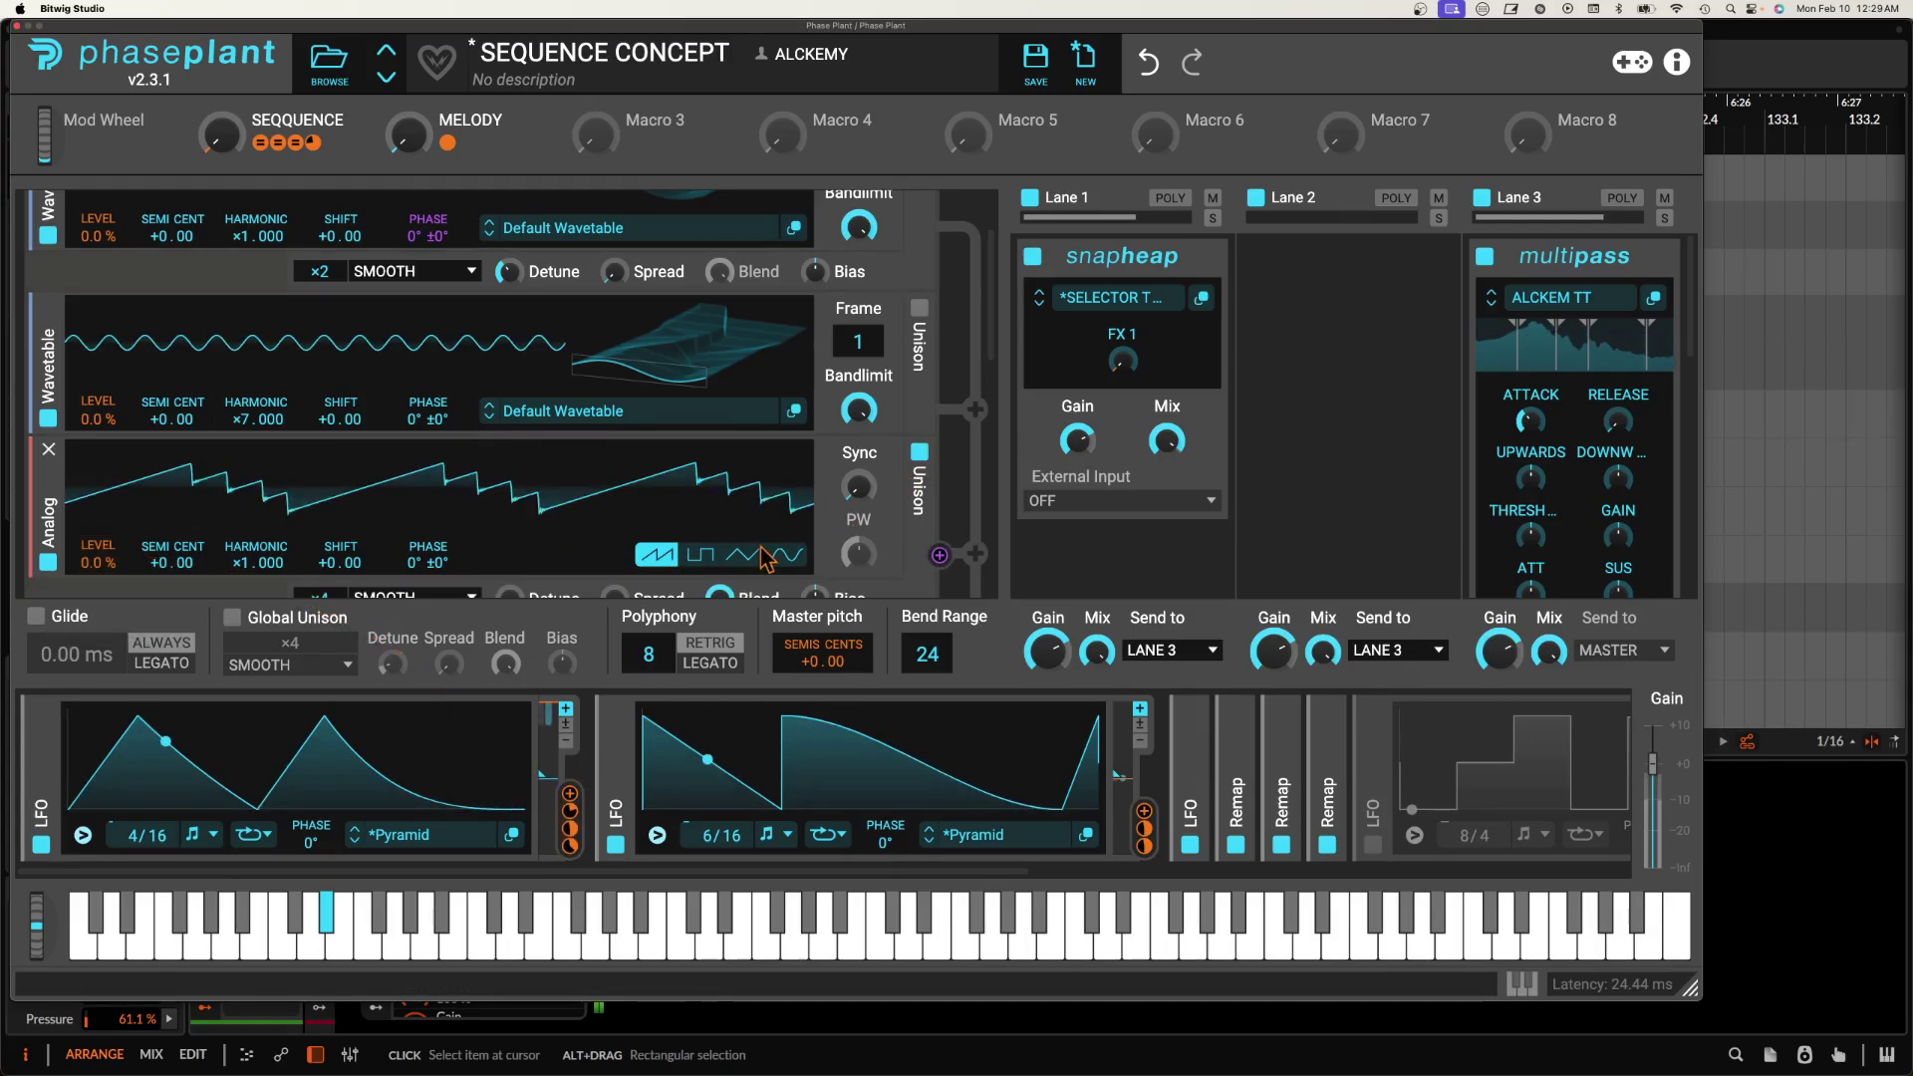
scroll(920, 464, "down", 3)
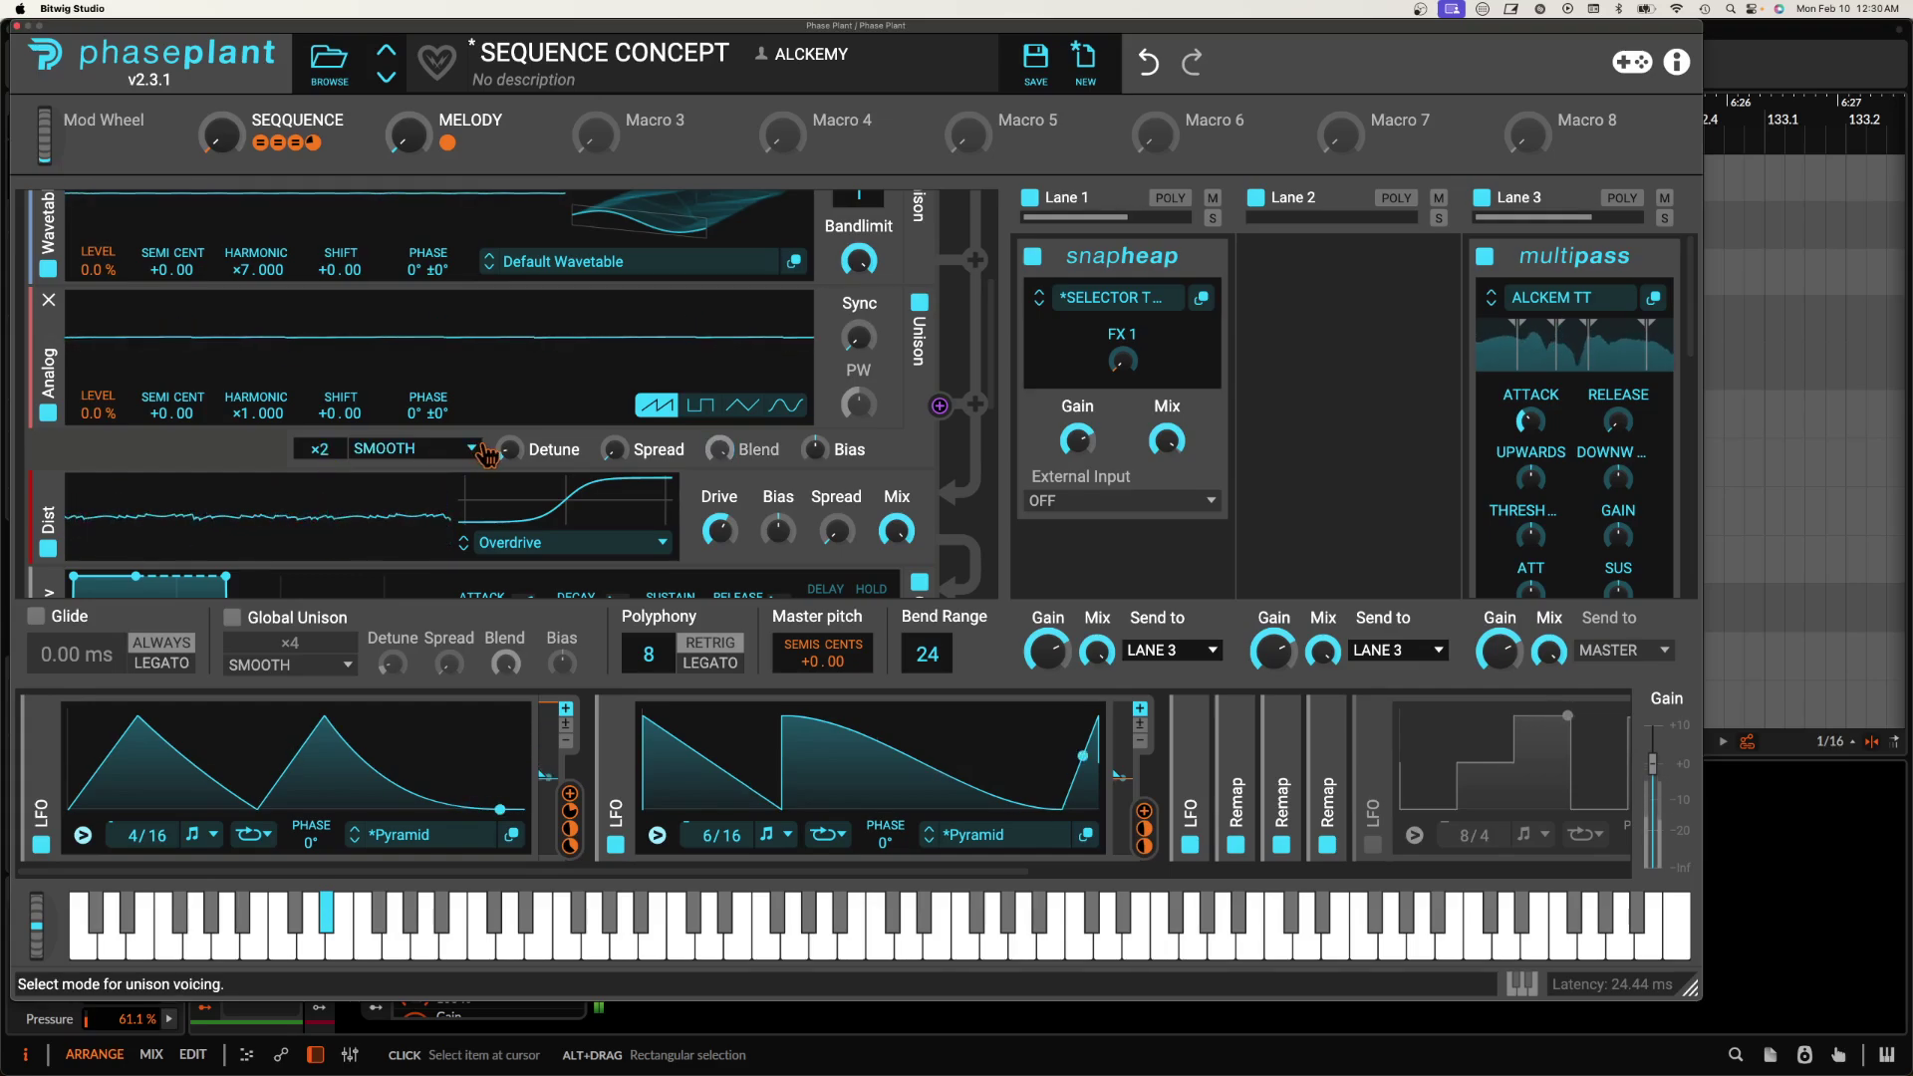
scroll(590, 351, "up", 3)
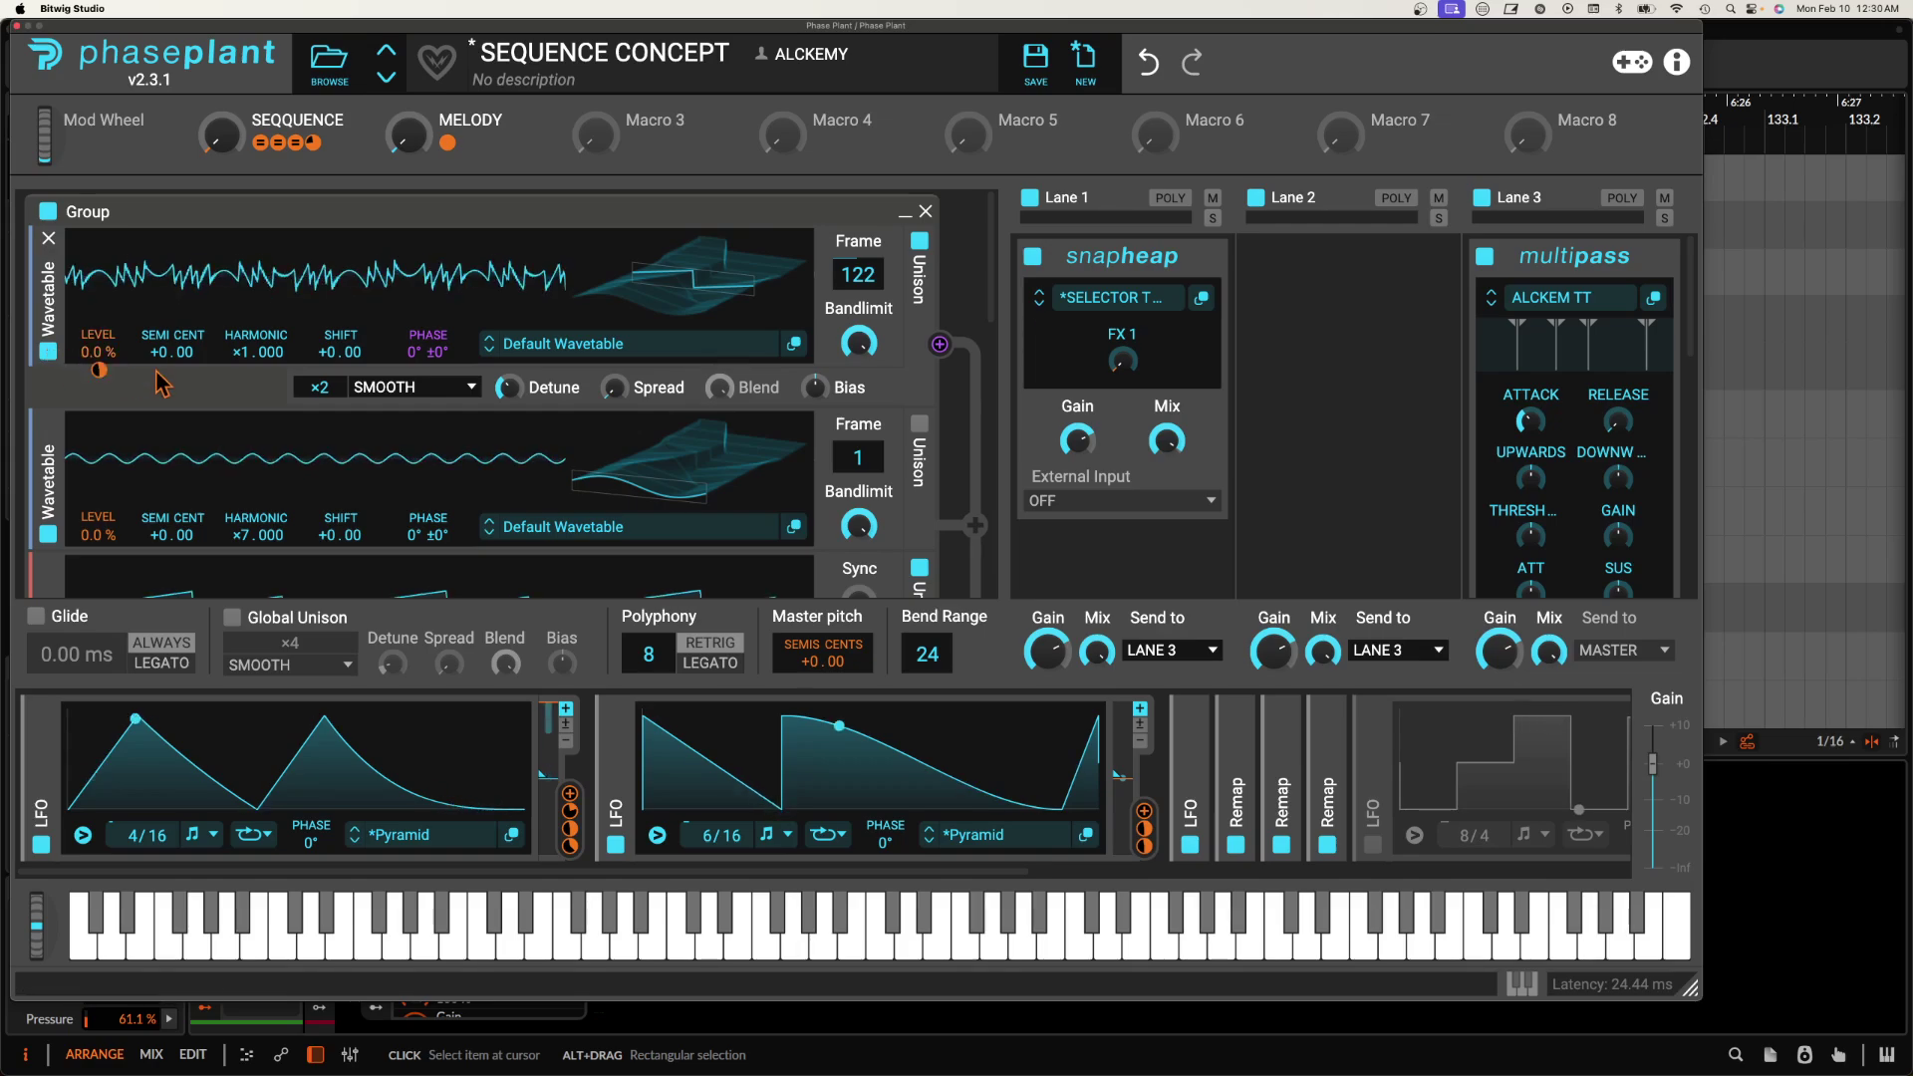
scroll(161, 381, "down", 3)
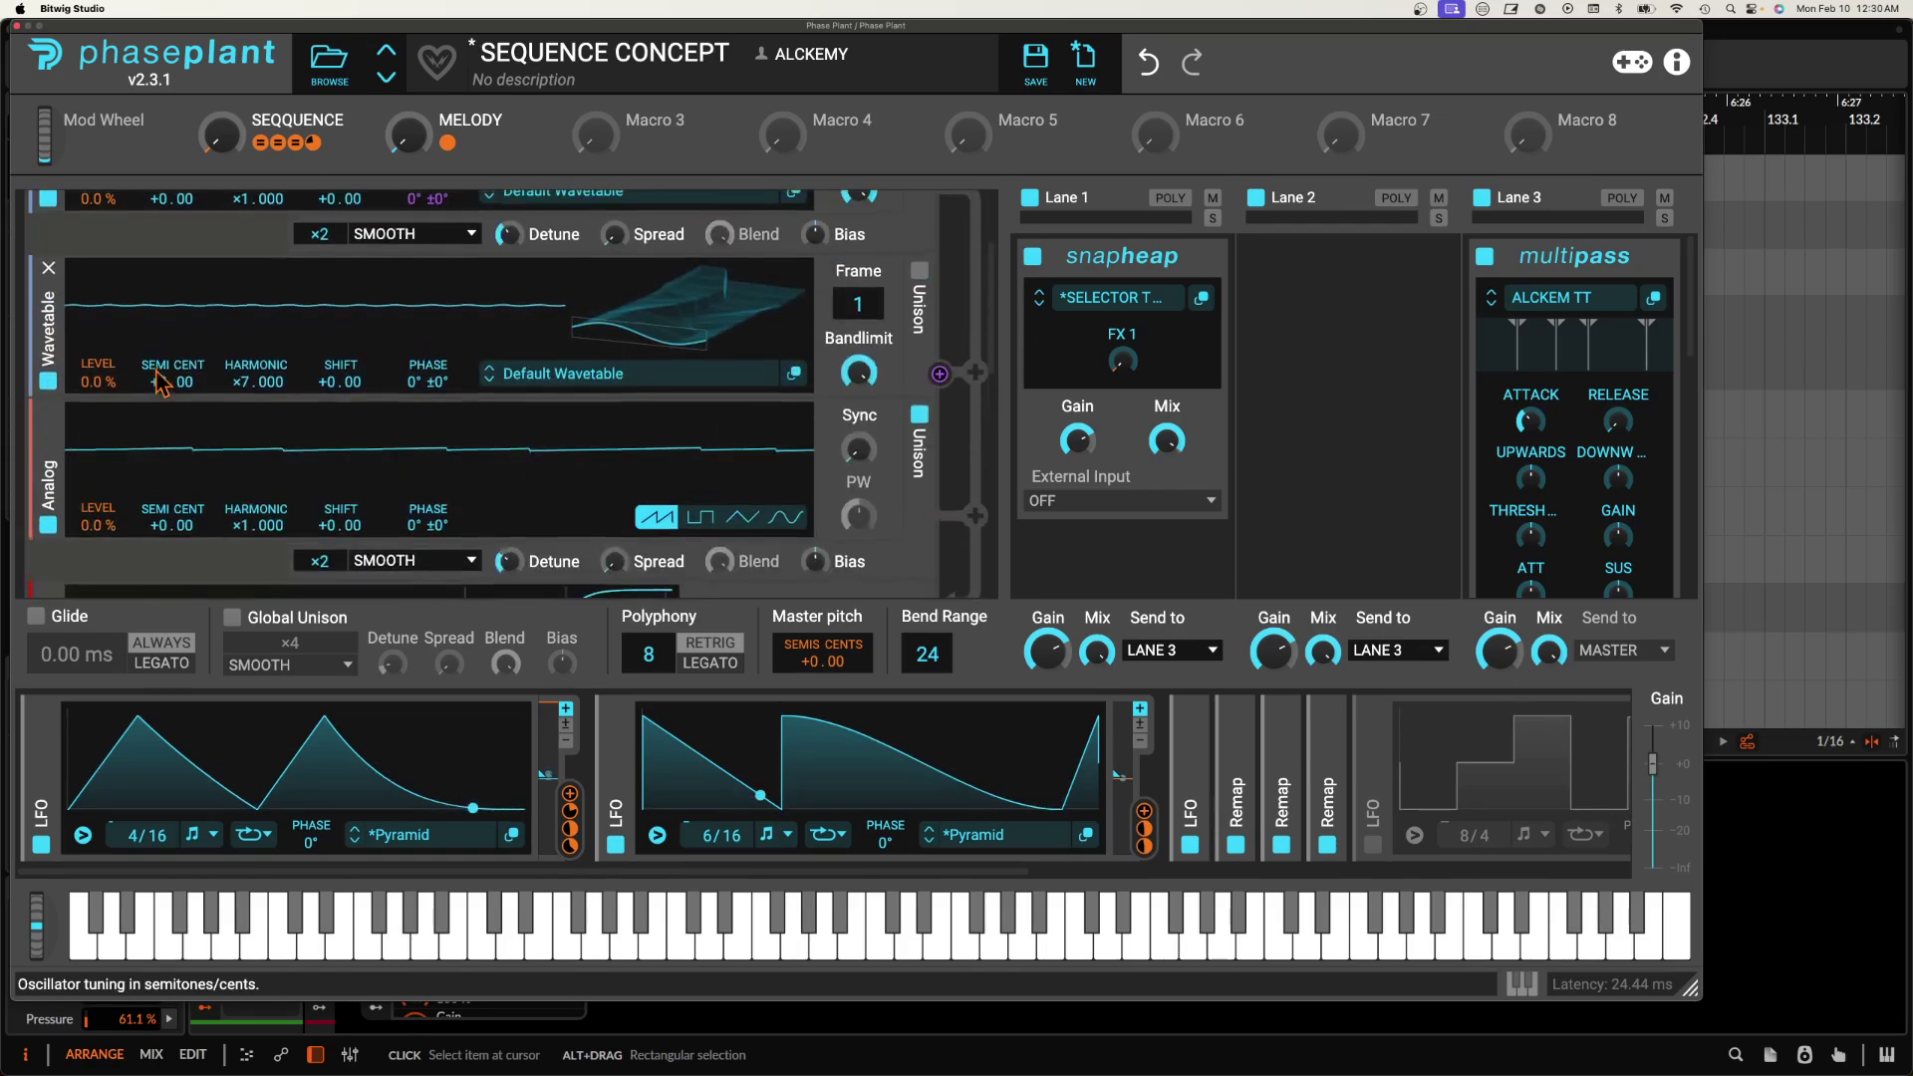
scroll(574, 398, "up", 3)
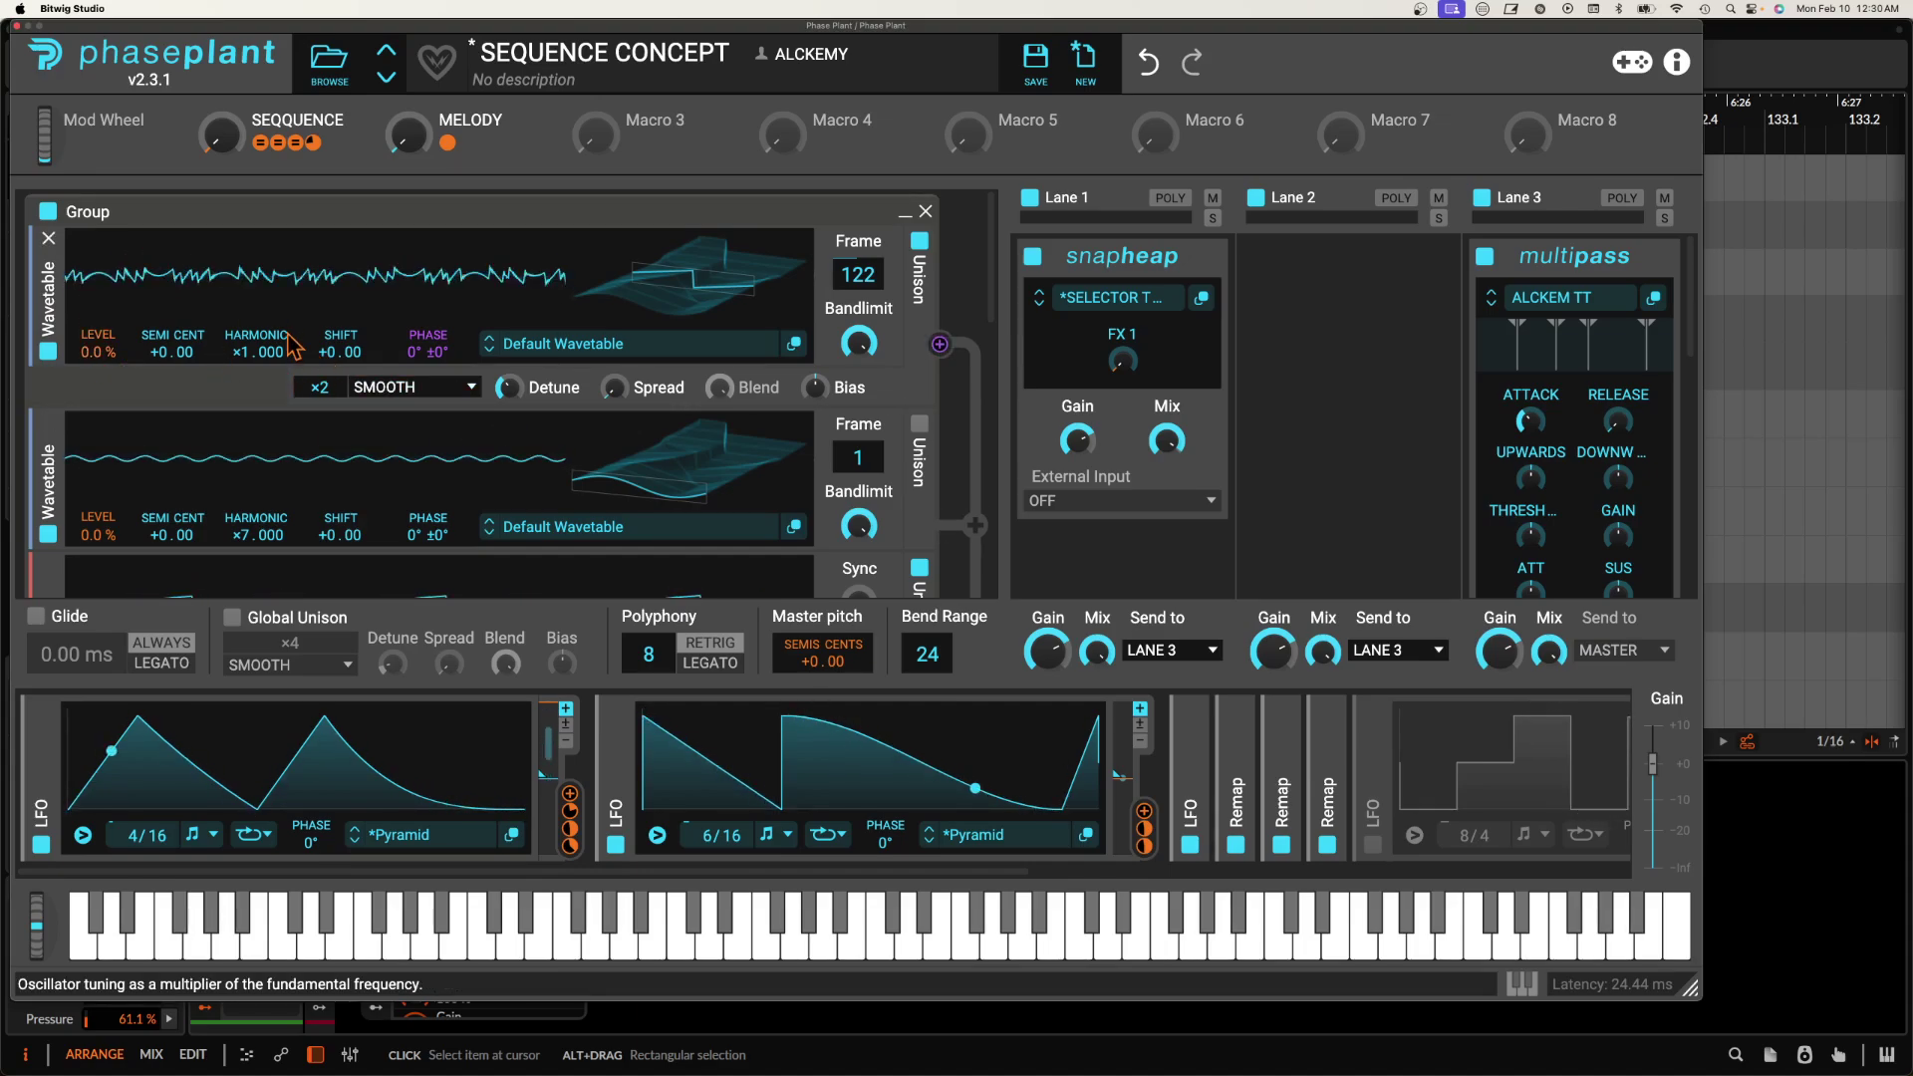
Reshape the first LFO into two closely spaced peaks followed by a long rising ramp, and set its rate to 8/16.
left_click_drag(324, 716, 200, 719)
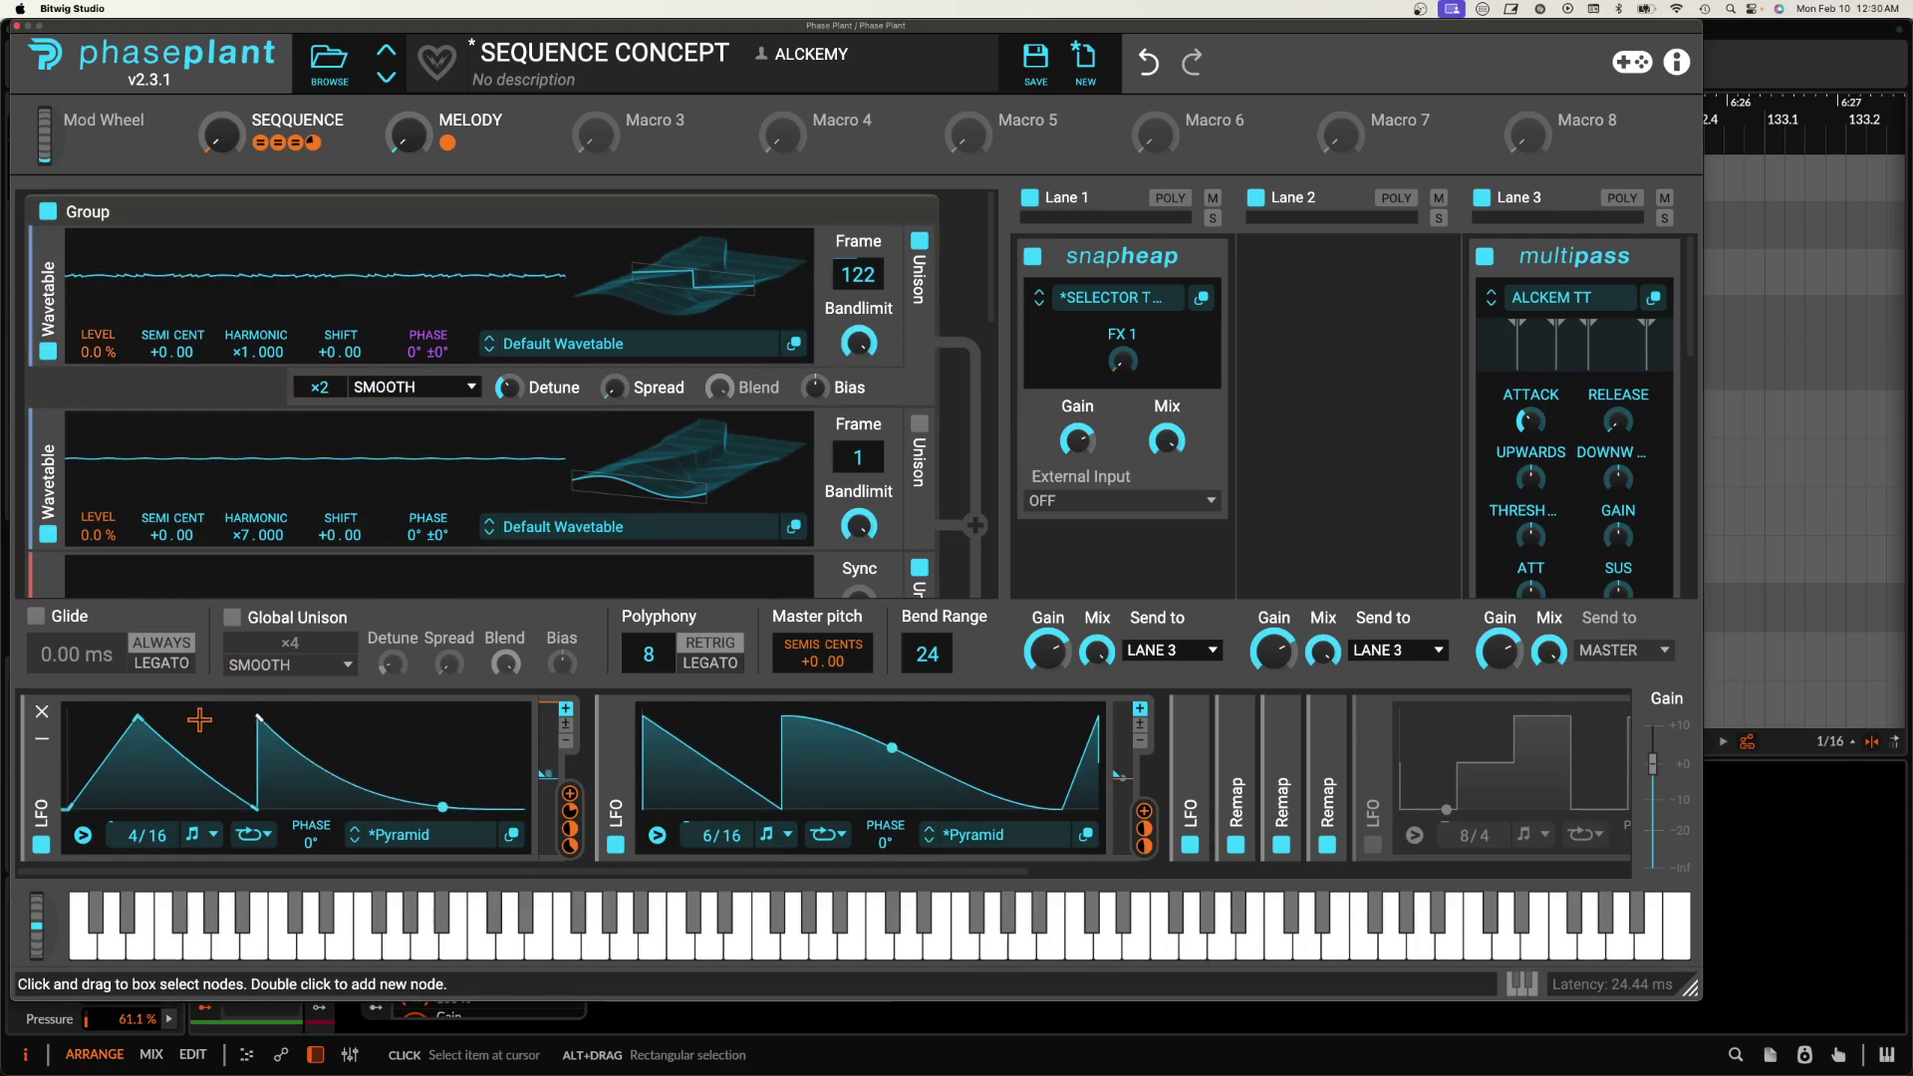
left_click_drag(257, 809, 204, 805)
left_click_drag(389, 760, 336, 826)
double_click(425, 758)
left_click_drag(426, 757, 573, 578)
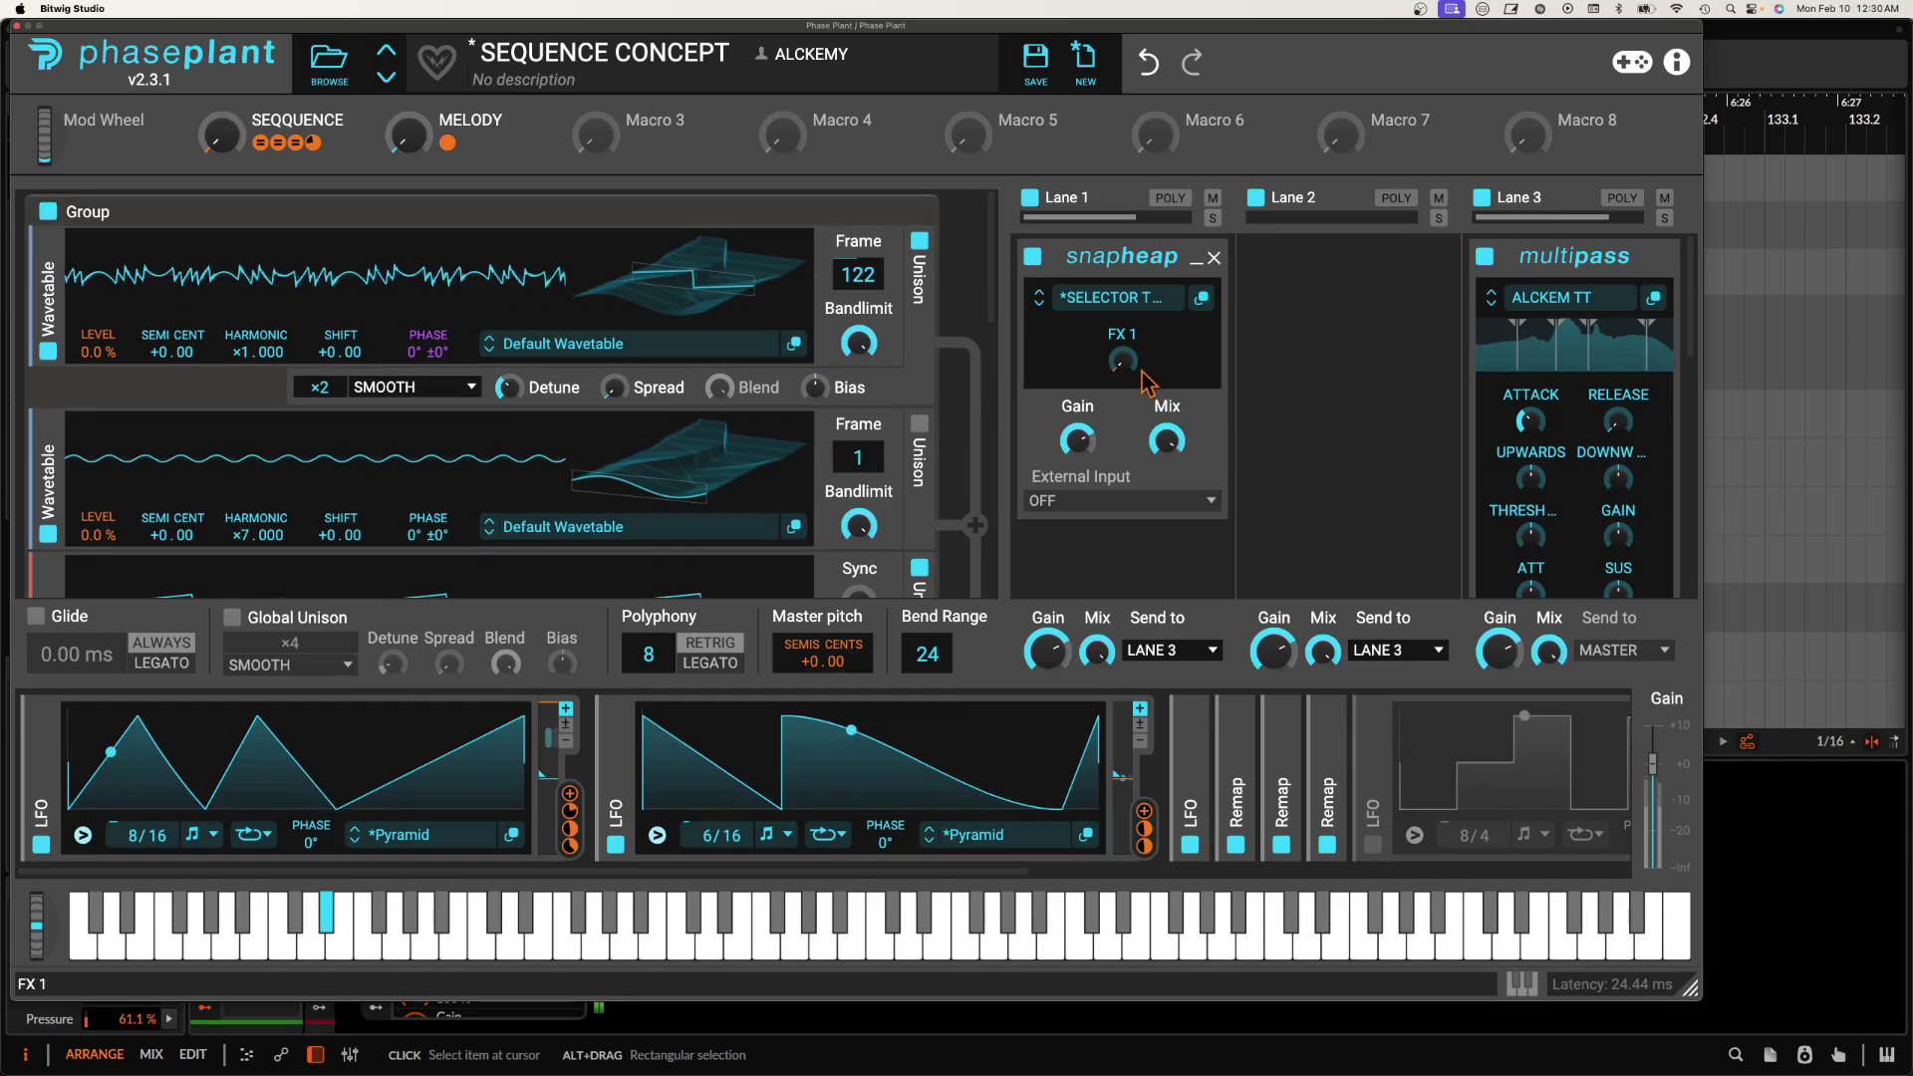
Collapse the first oscillator group in favour of the second one, and set the SEQQUENCE macro to 44 %.
left_click(902, 213)
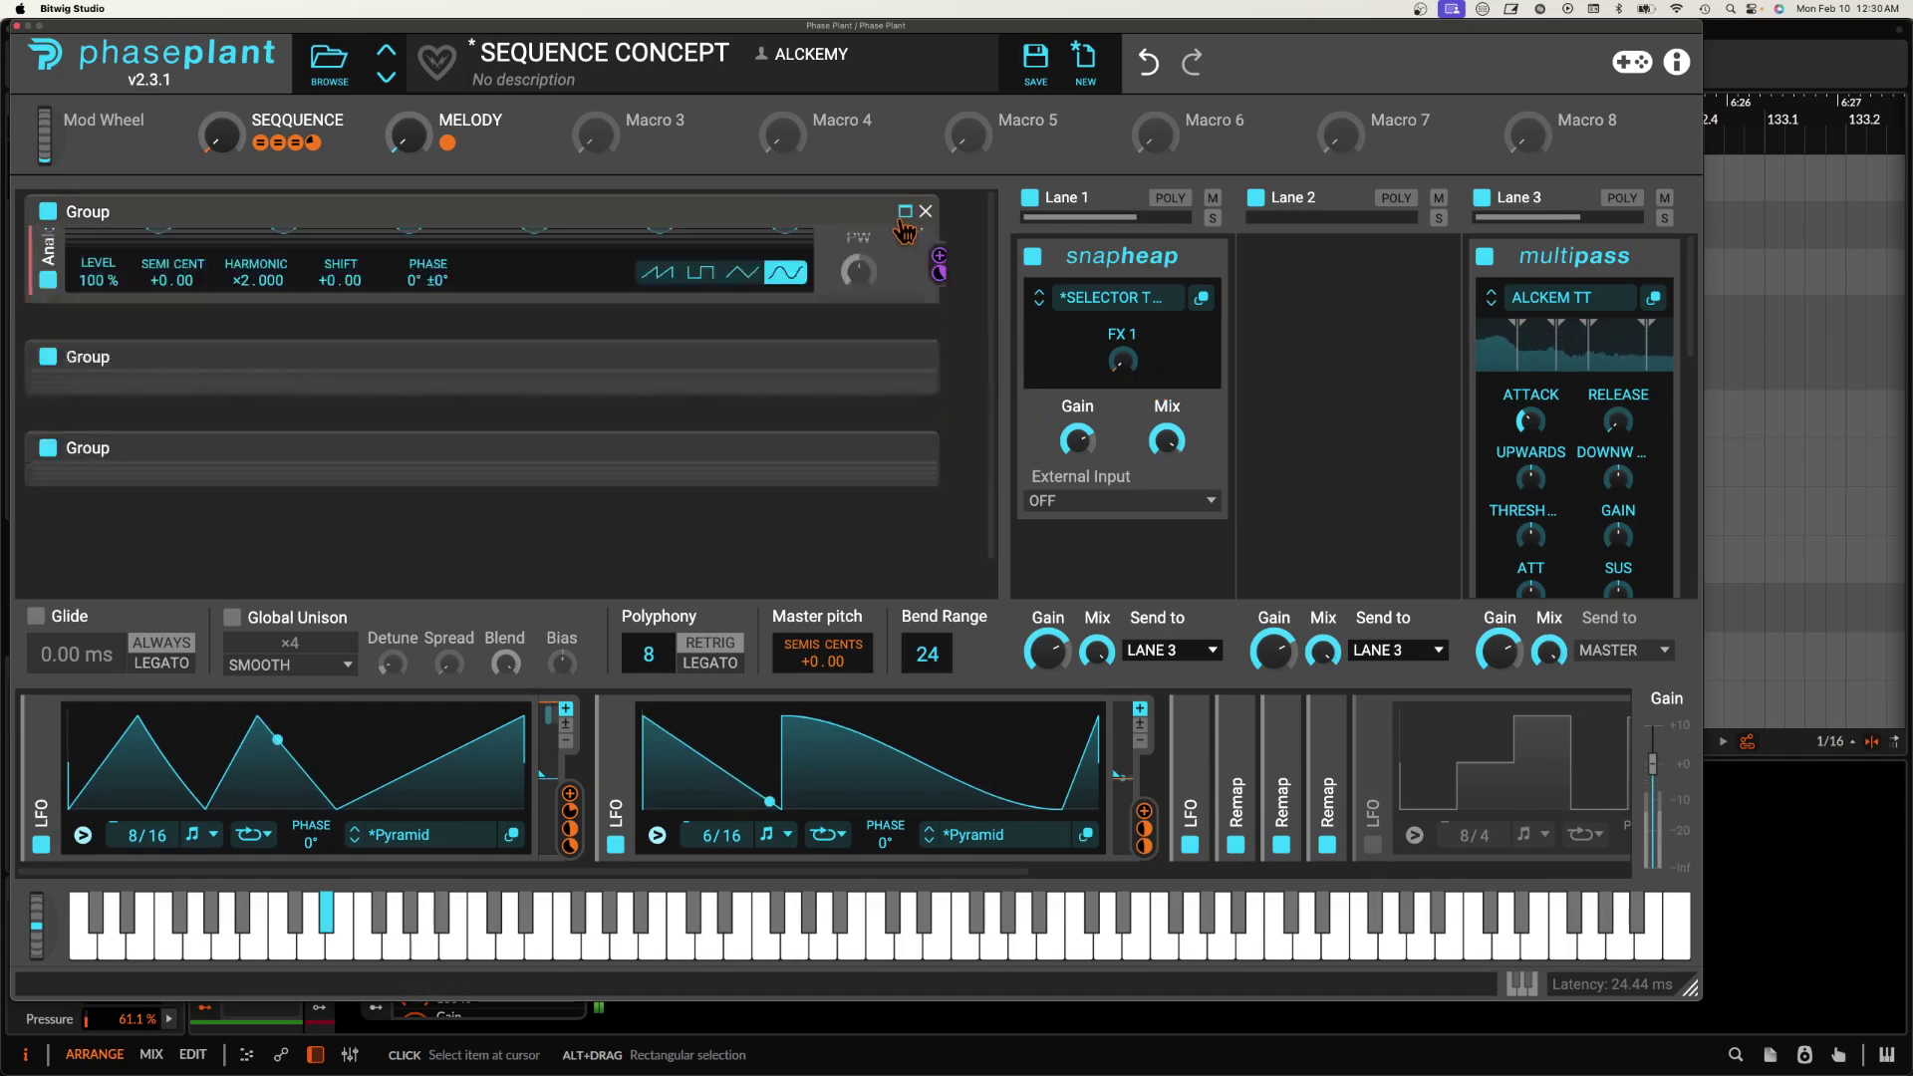
left_click(906, 303)
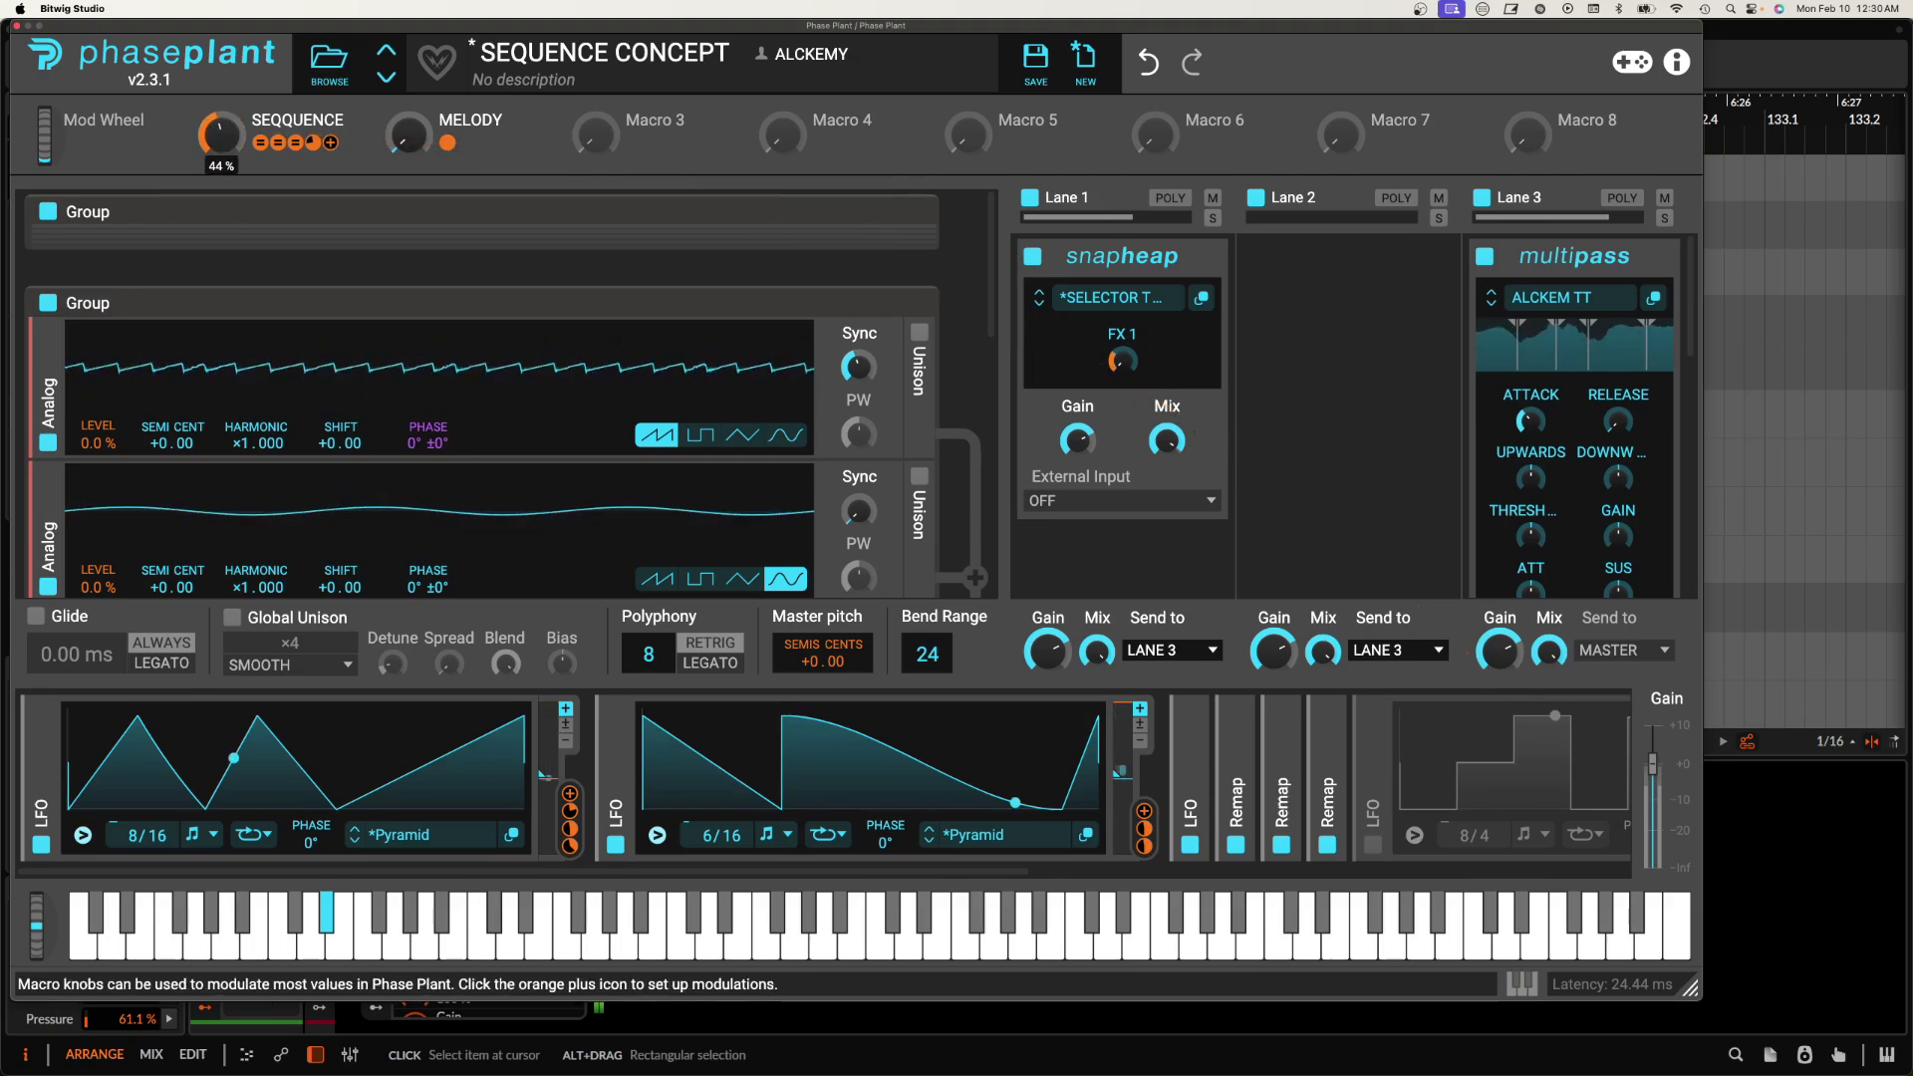
Enable ×2 SMOOTH unison on the second group's lower analog oscillator and switch it to a sawtooth wave.
scroll(518, 438, "down", 1)
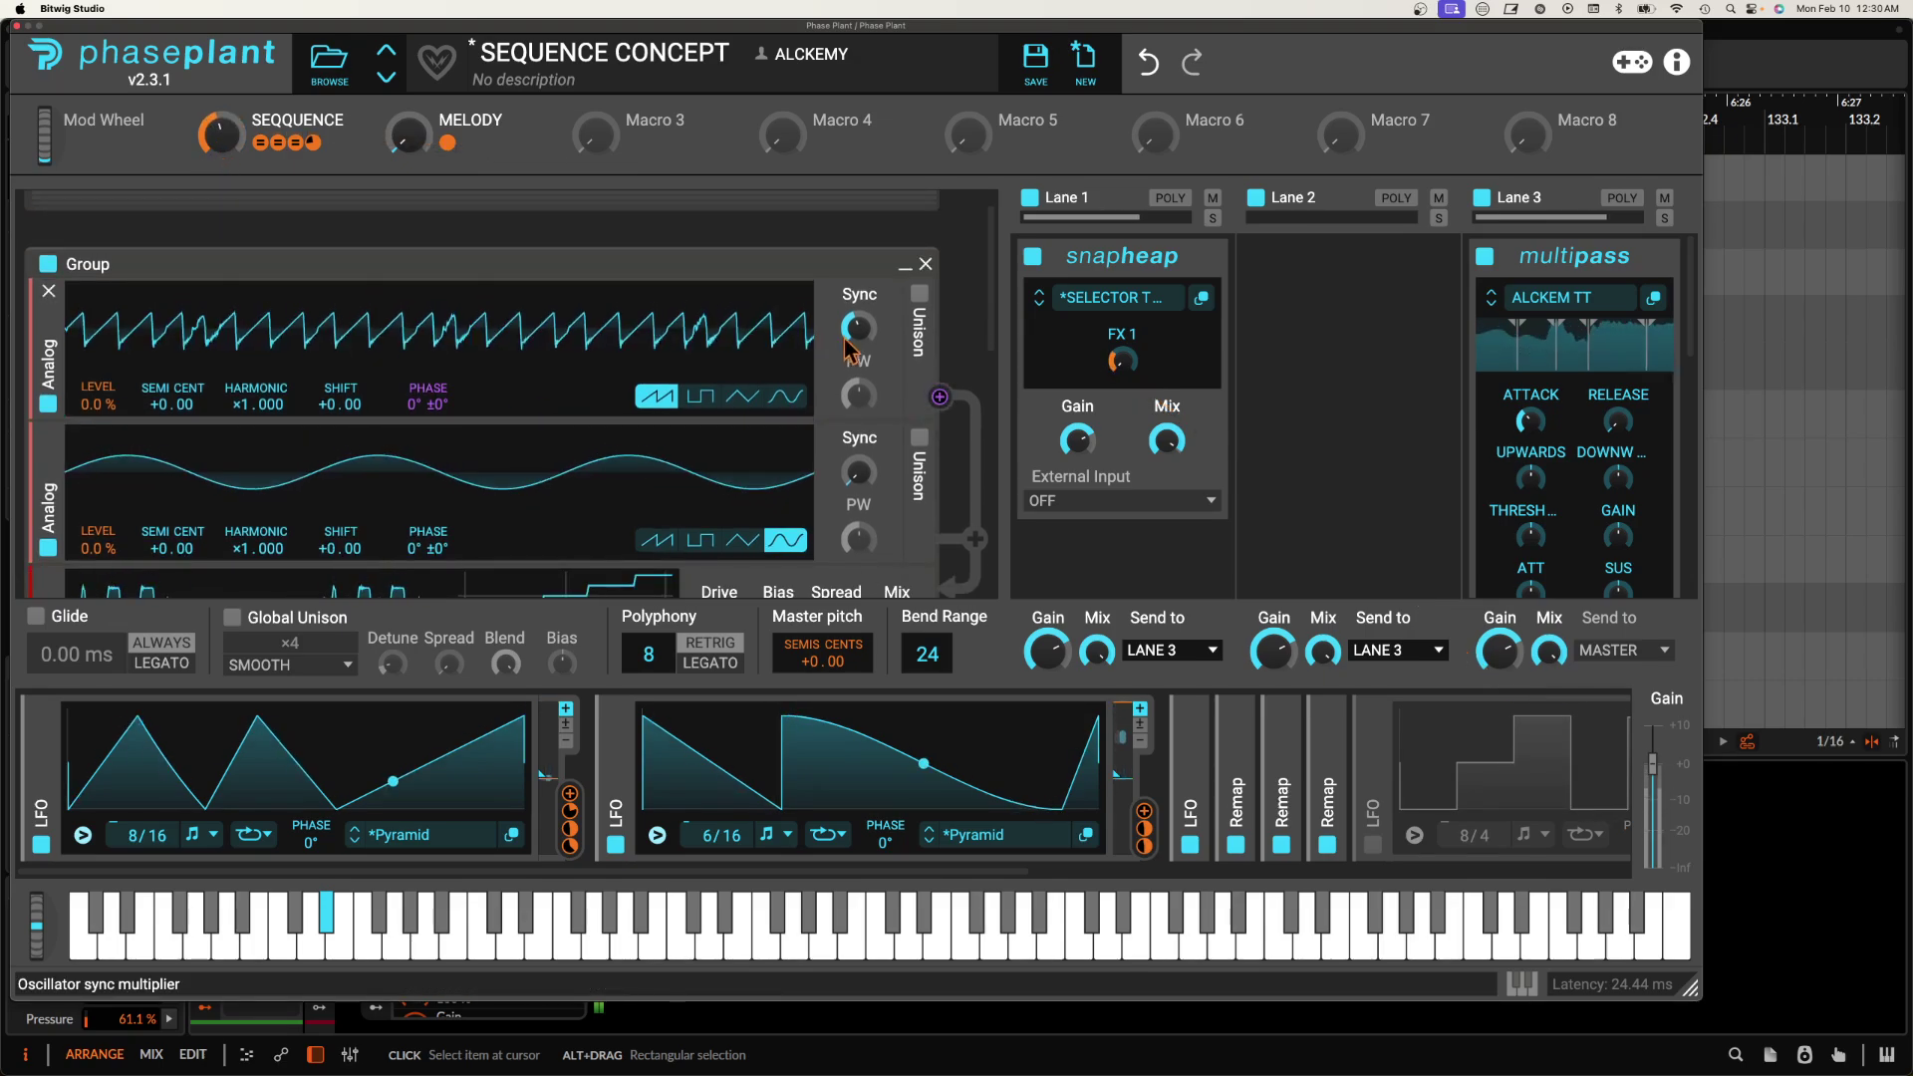
scroll(458, 465, "down", 2)
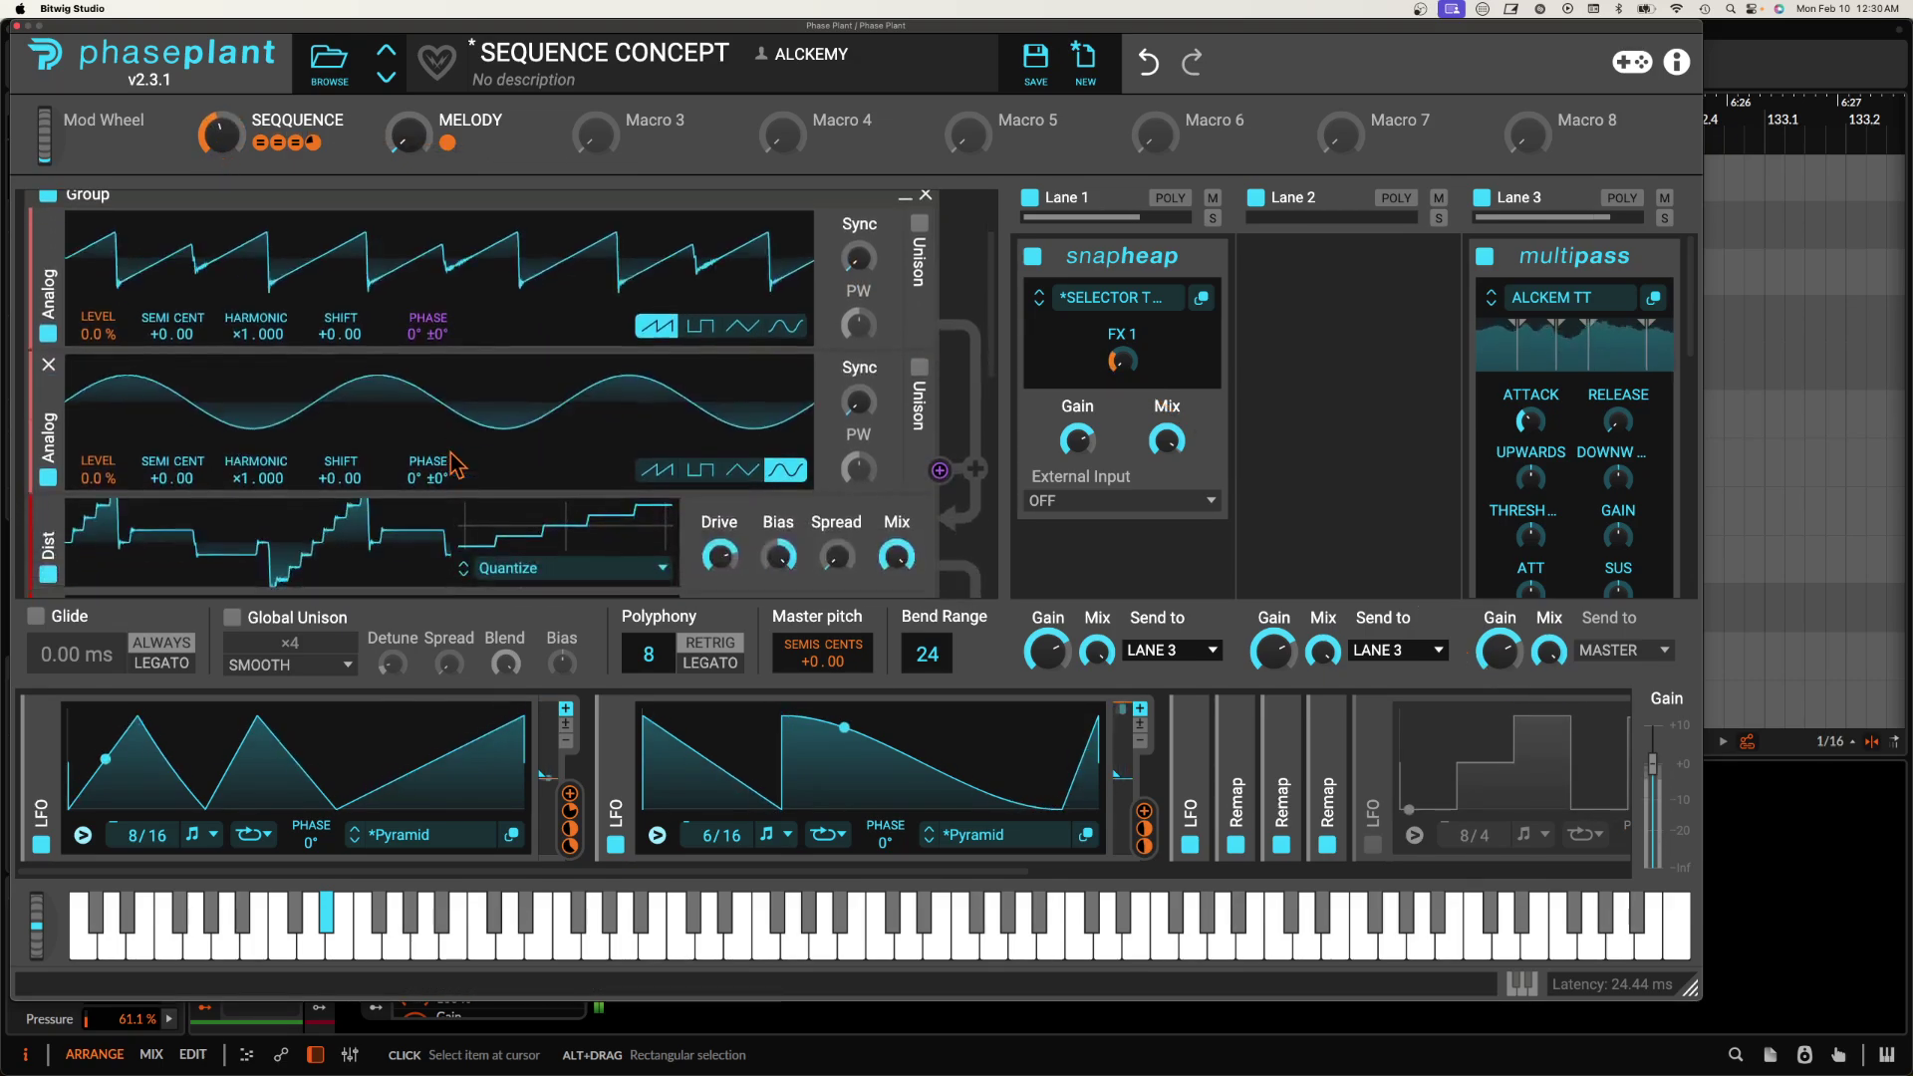
left_click(918, 358)
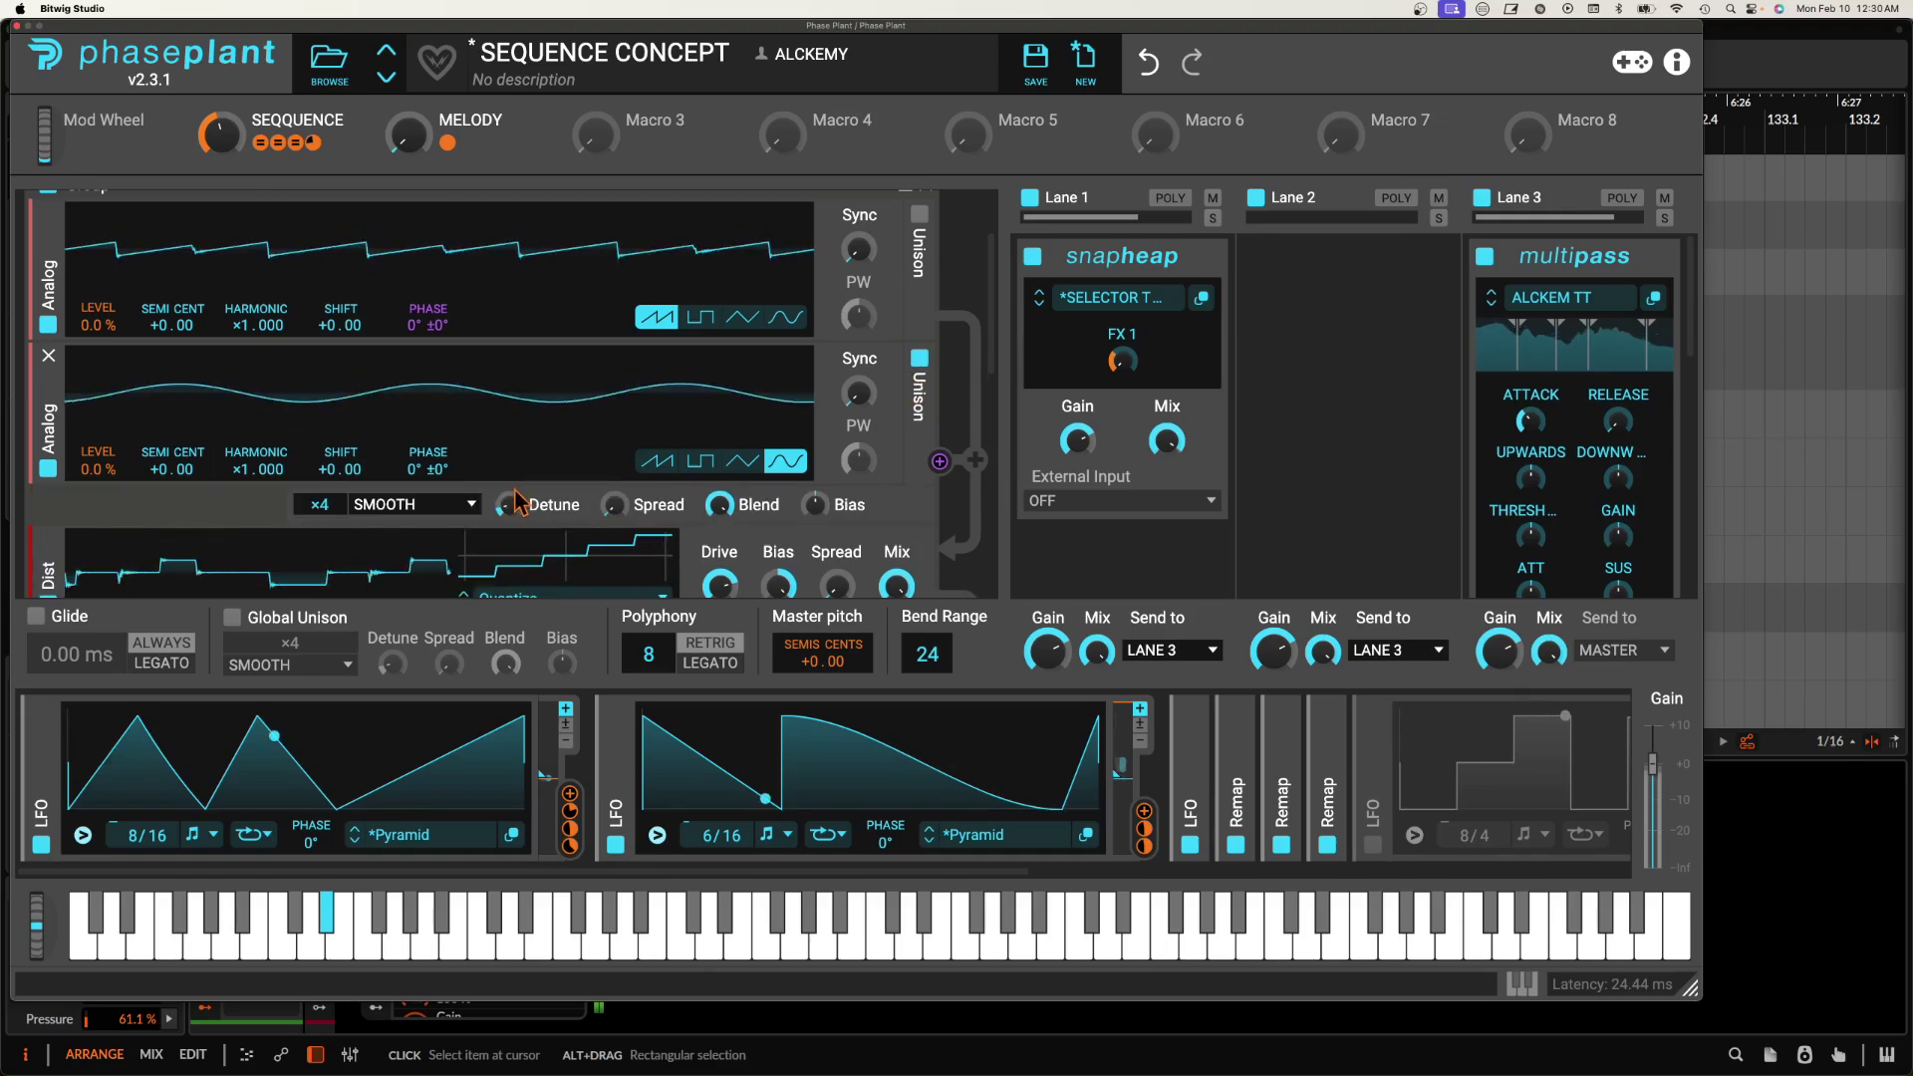
left_click_drag(319, 504, 319, 528)
left_click(656, 460)
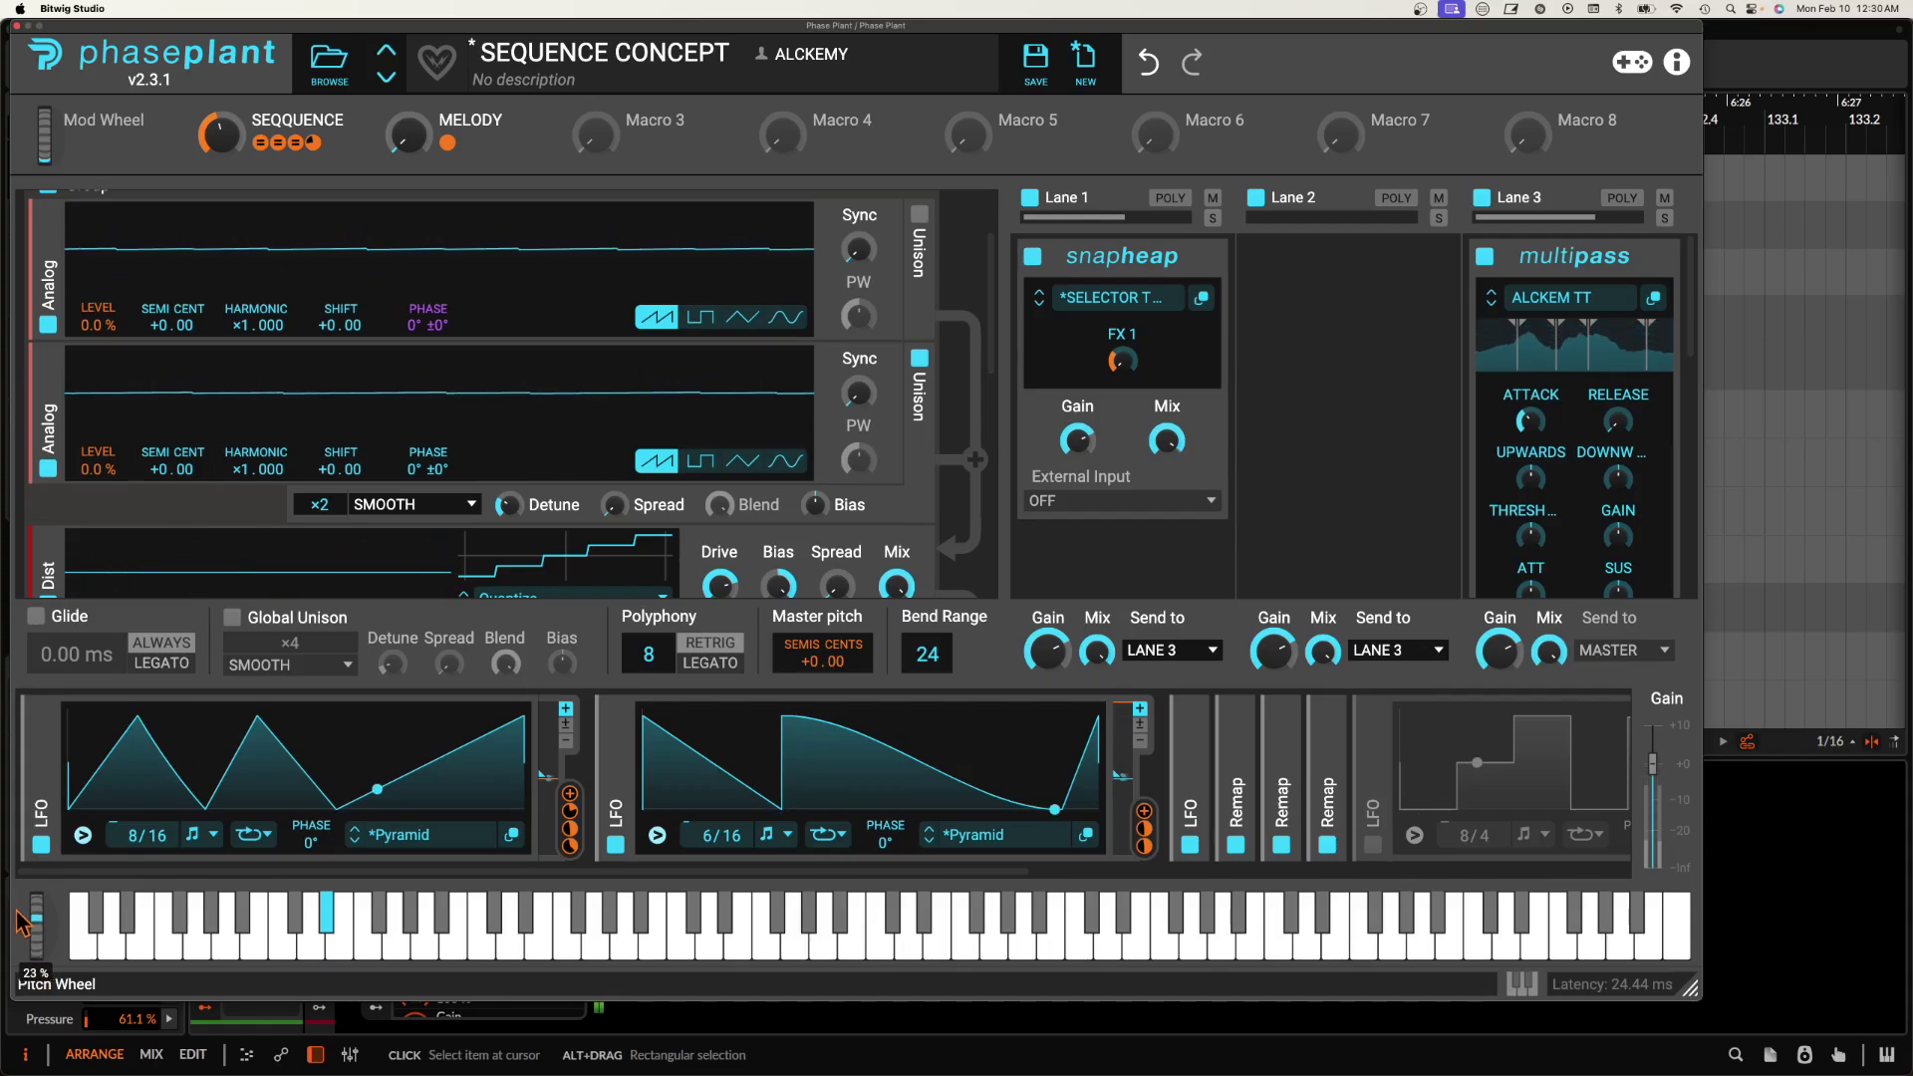
Load the CLOQUE FILTER preset from the ÆTURNUM 5 MULTIPASS user folder into the Multipass on Parallel Bus 1b and close its editor.
left_click(1200, 297)
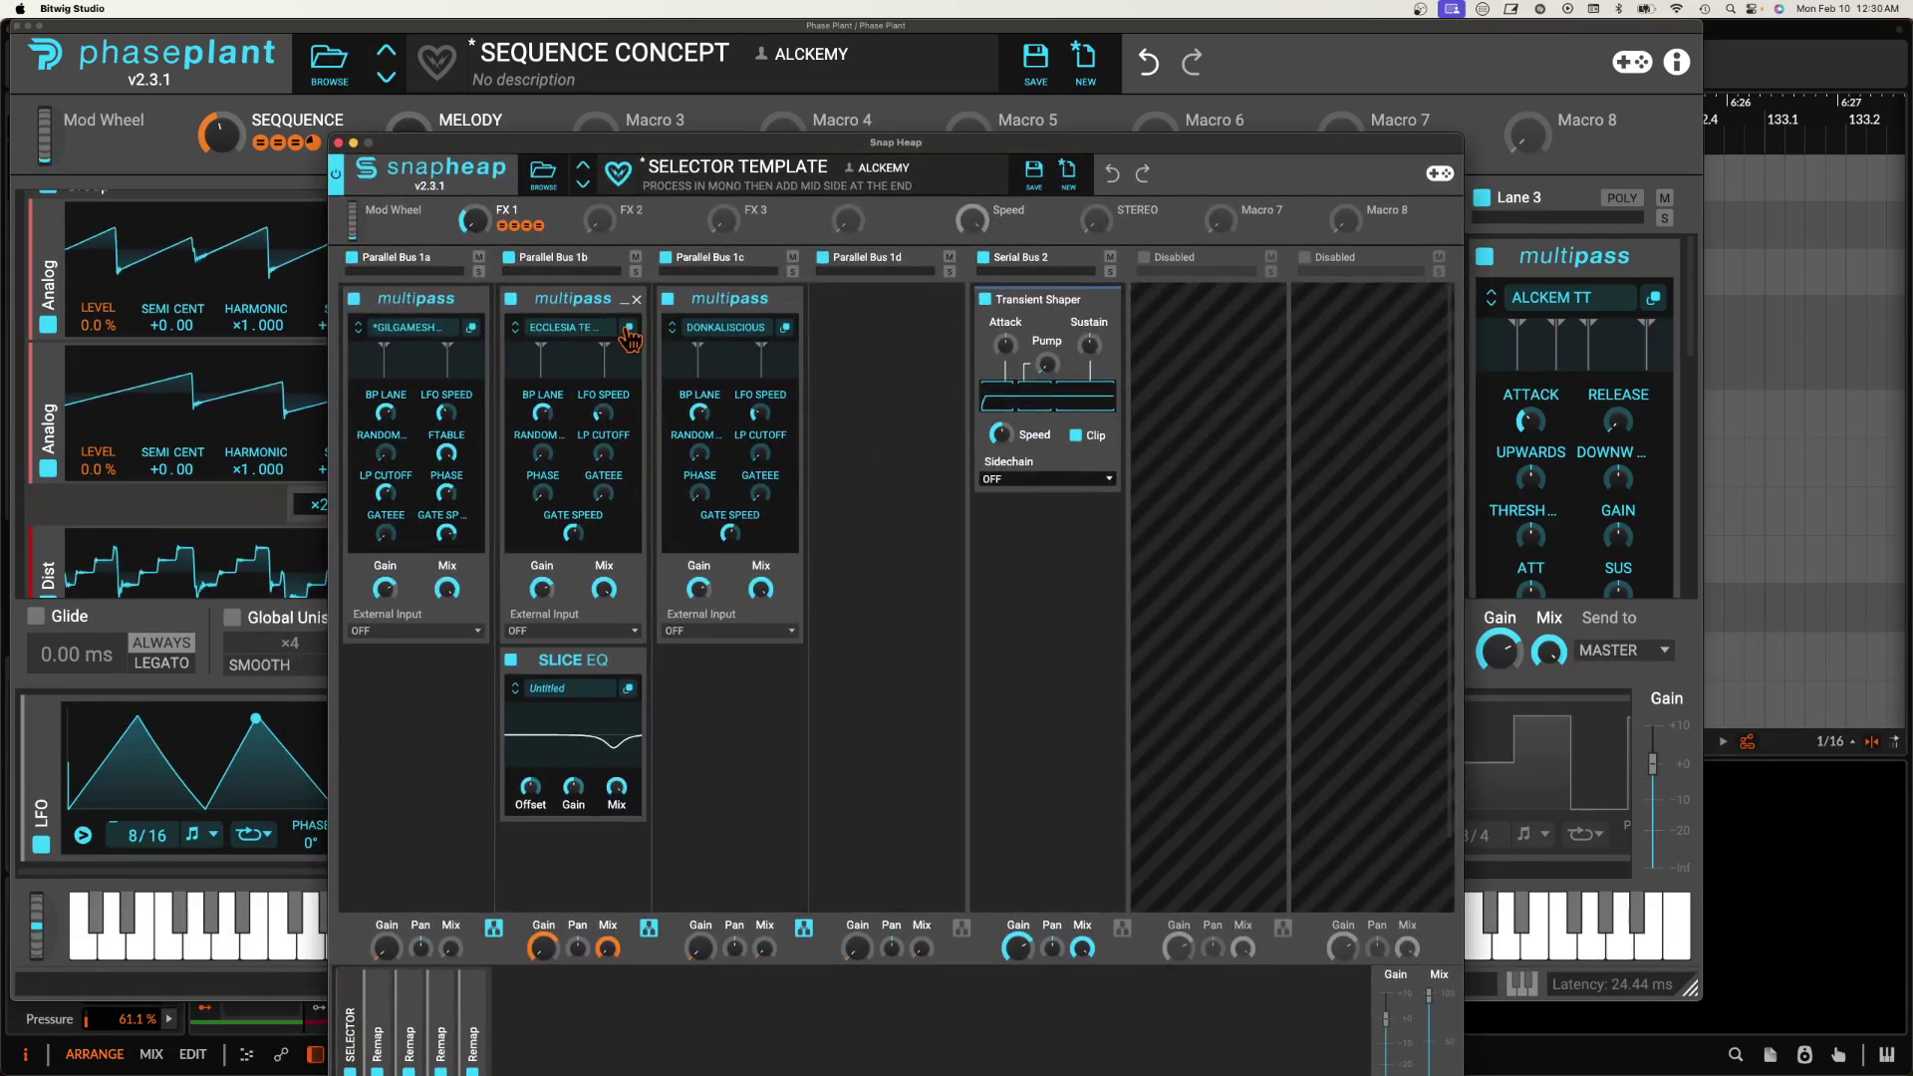
left_click(629, 330)
left_click(819, 377)
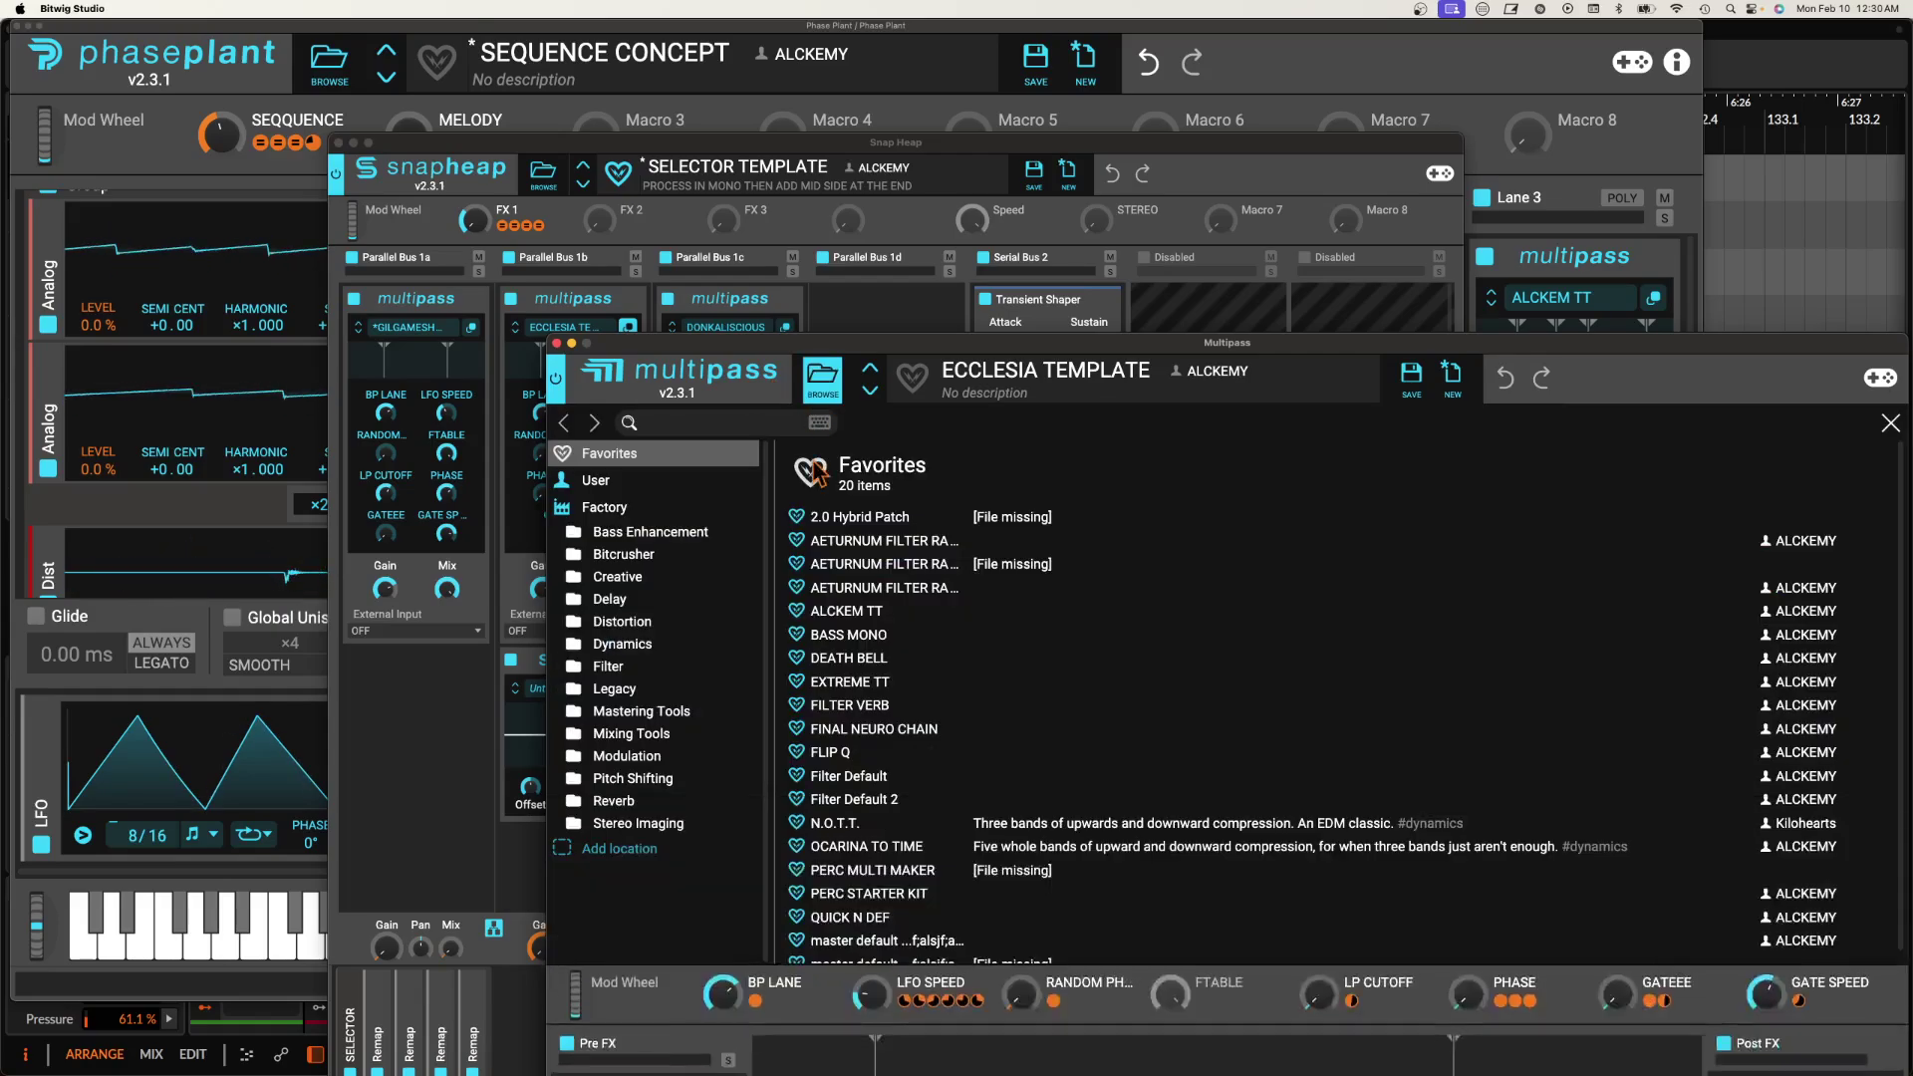
left_click(622, 483)
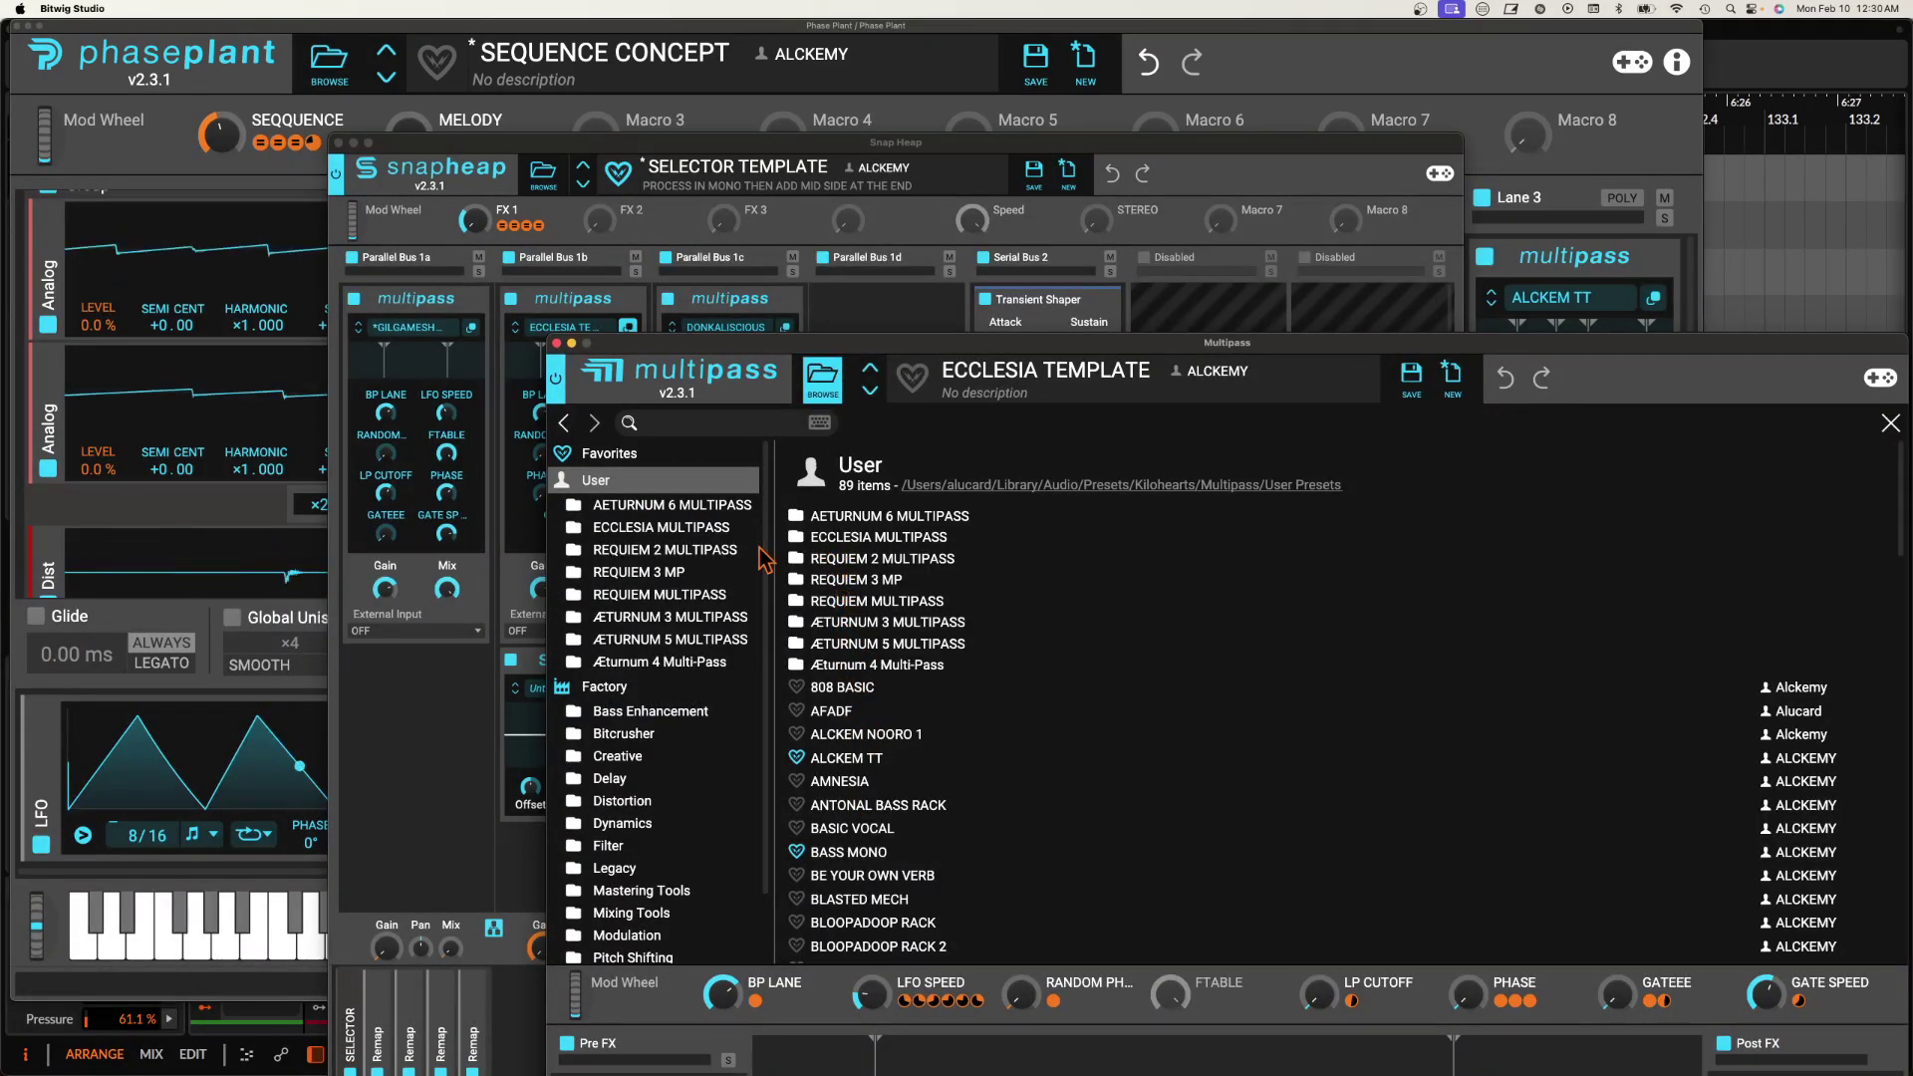
left_click(667, 639)
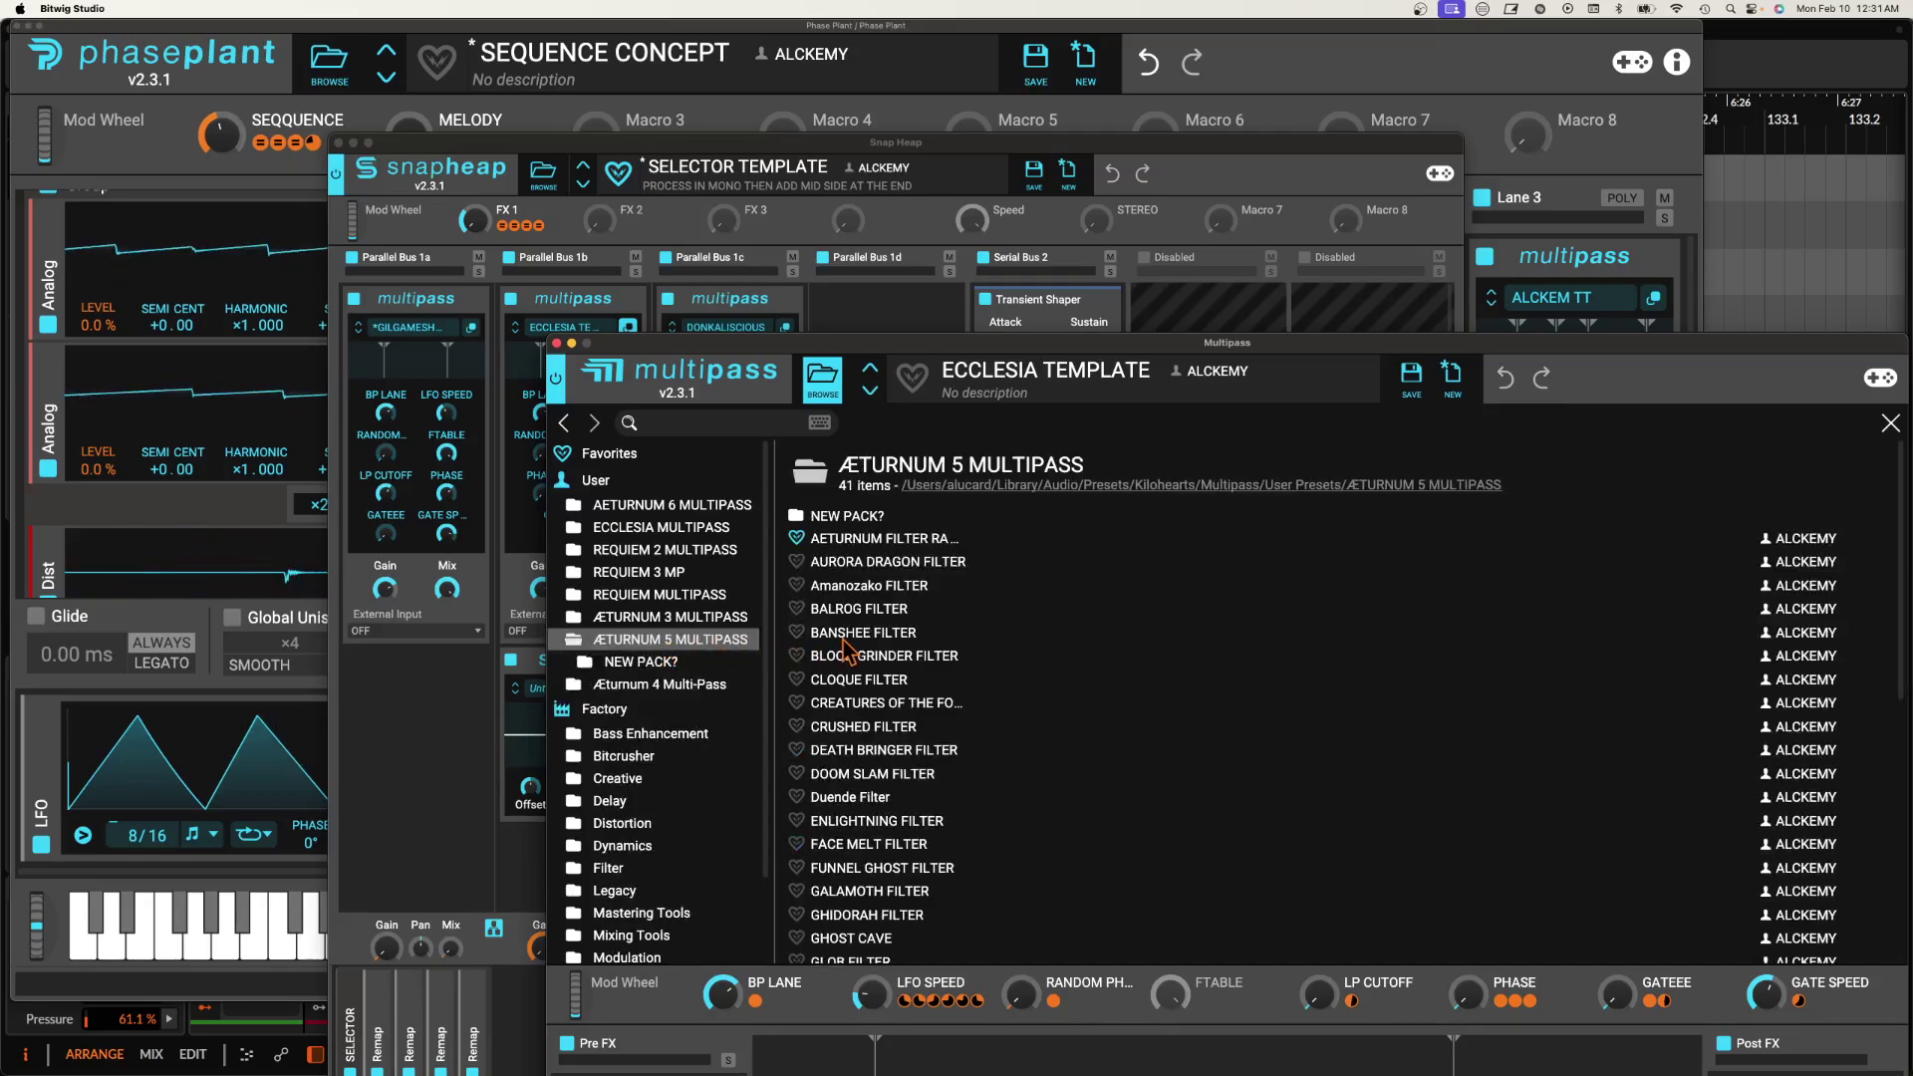
left_click(887, 680)
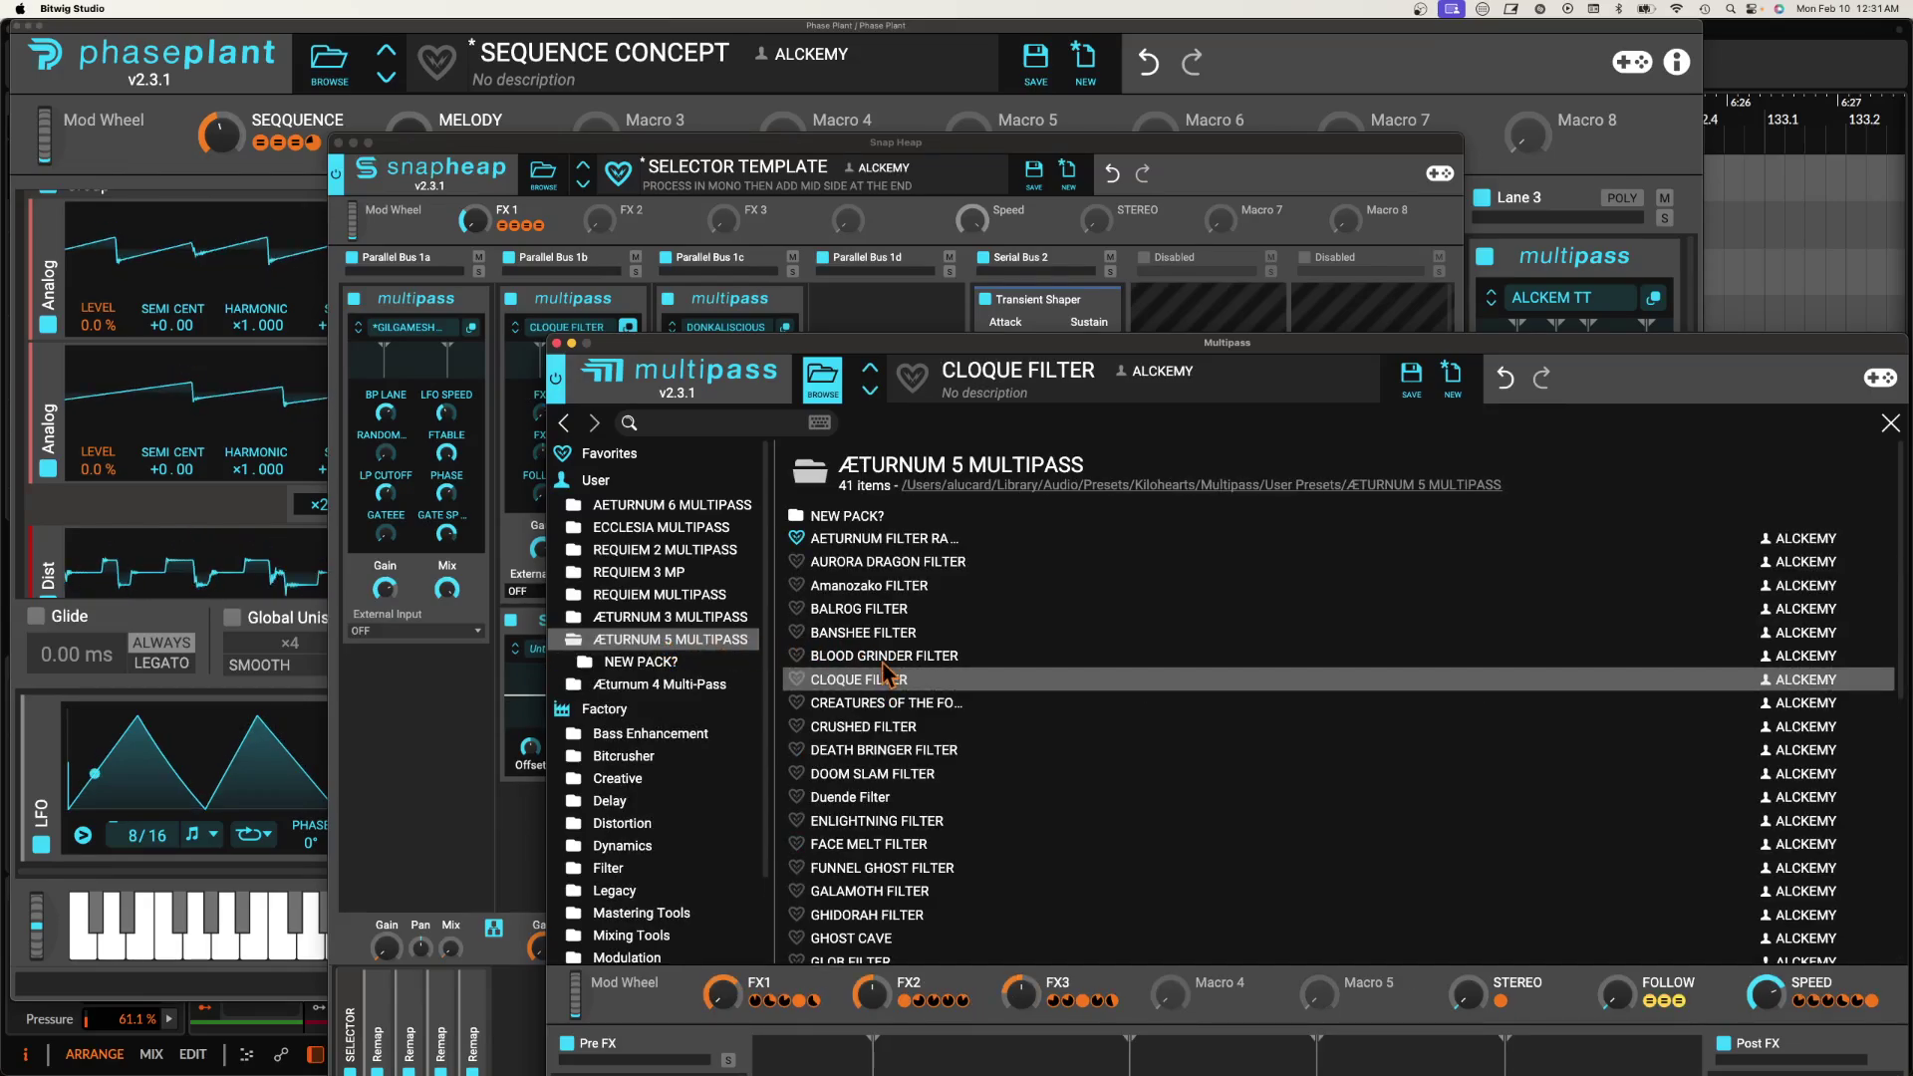
left_click(556, 342)
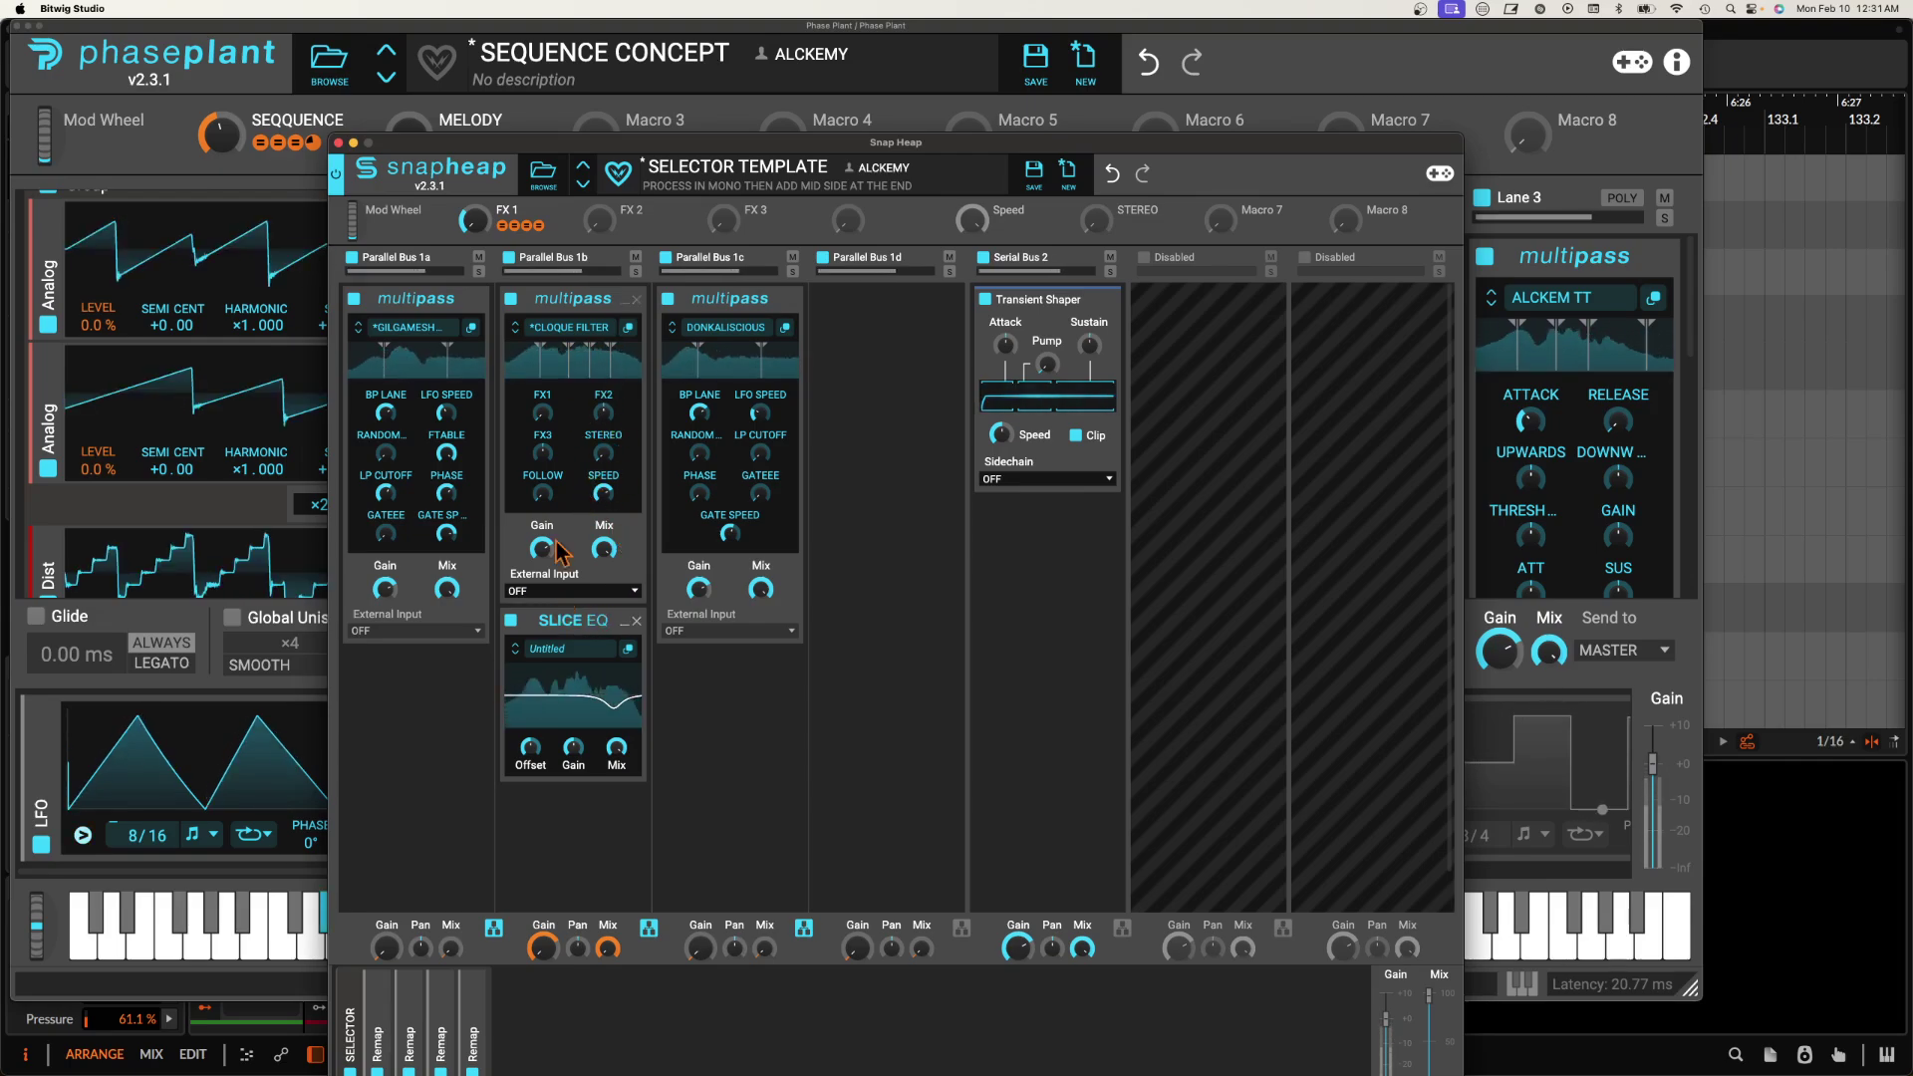
Load the AGGABAGGA FILTER preset from the REQUIEM 3 MP user folder into the Multipass on Parallel Bus 1b and close its editor.
left_click(627, 327)
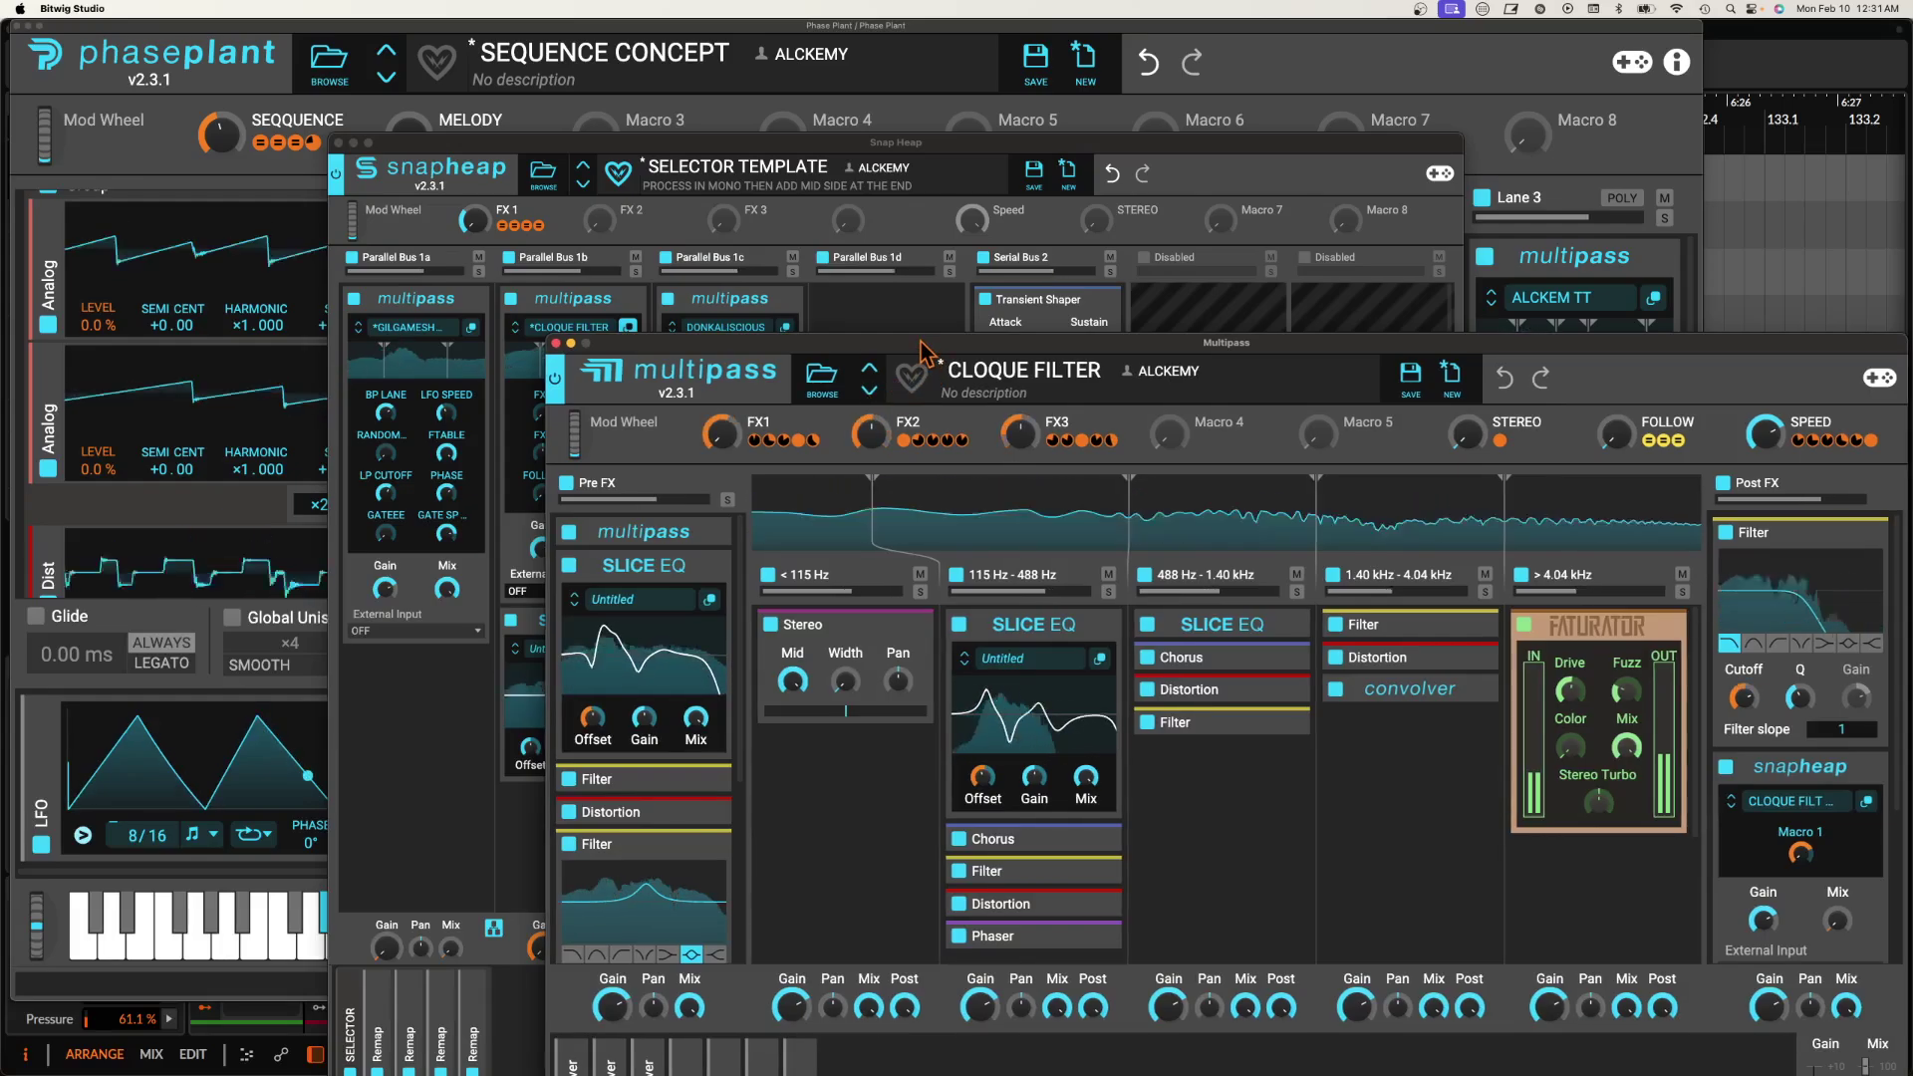
left_click_drag(918, 344, 712, 154)
left_click(620, 194)
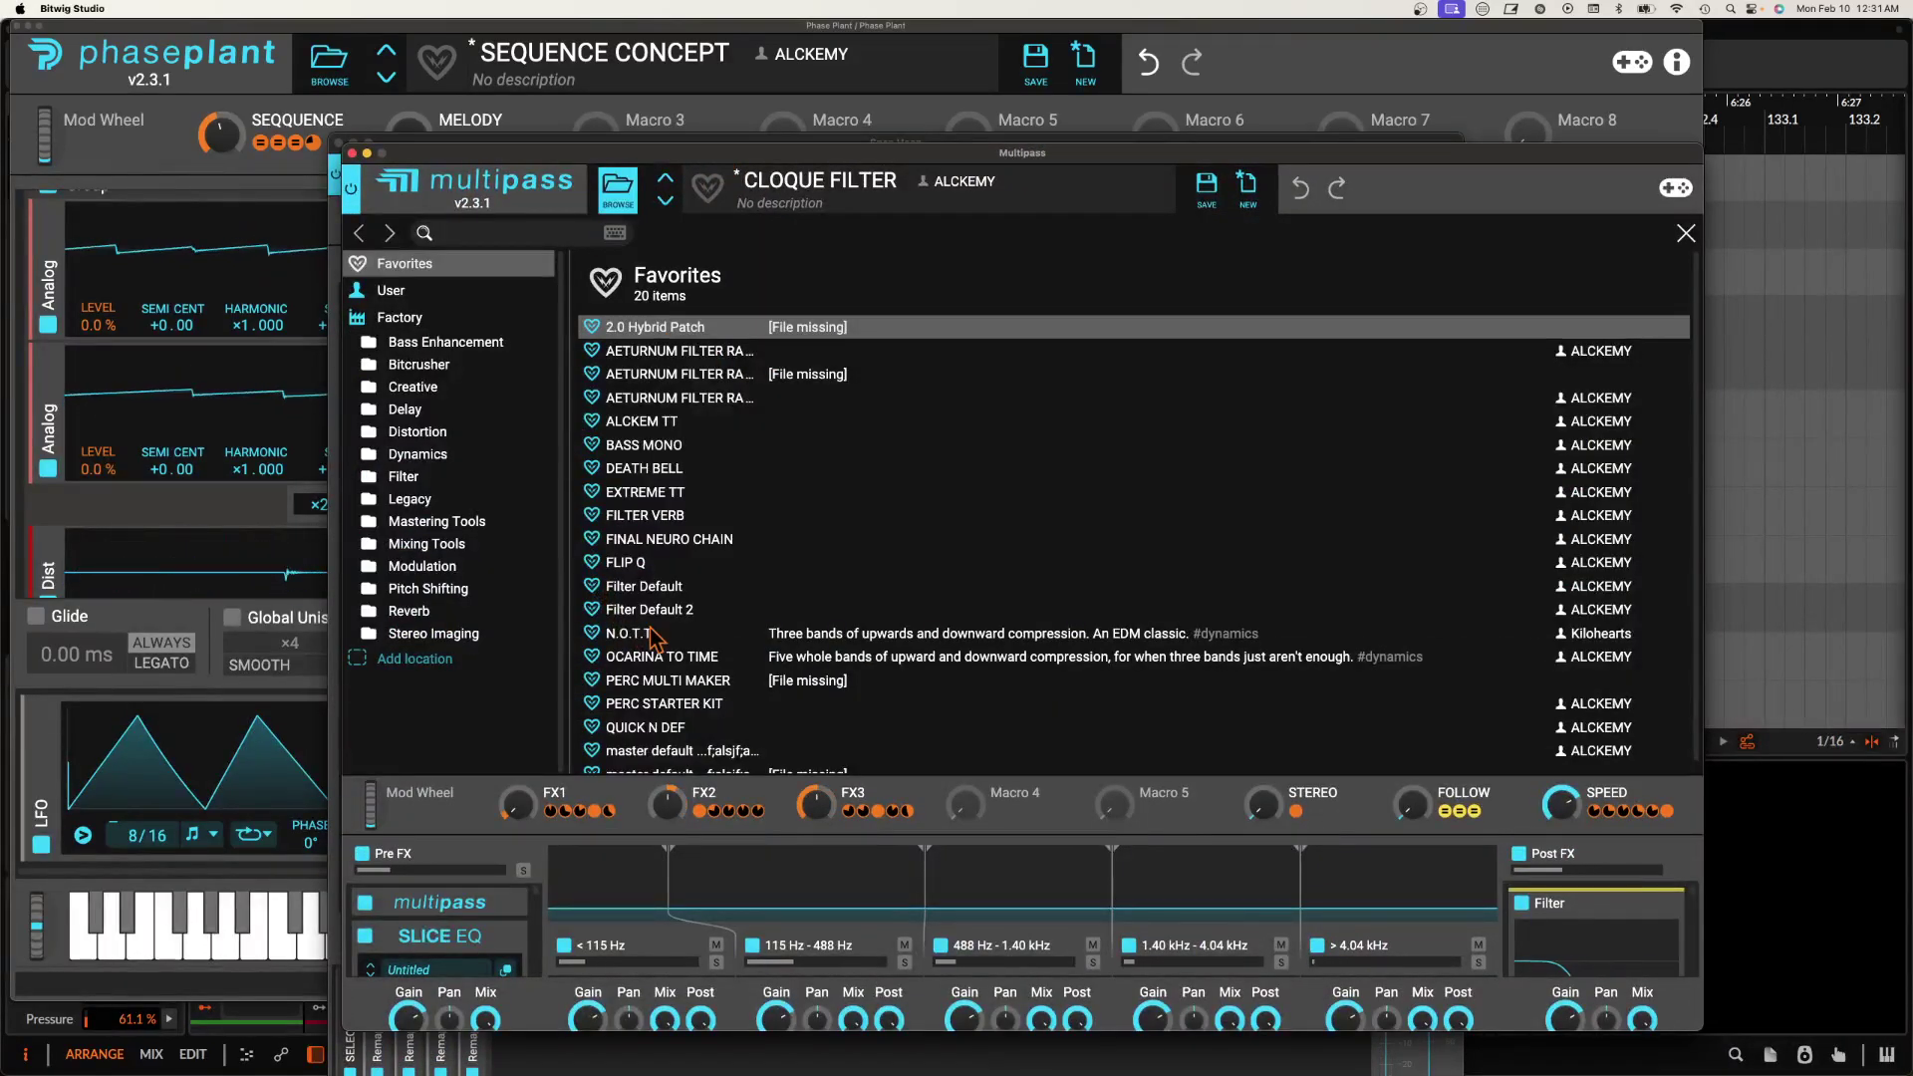
left_click(389, 290)
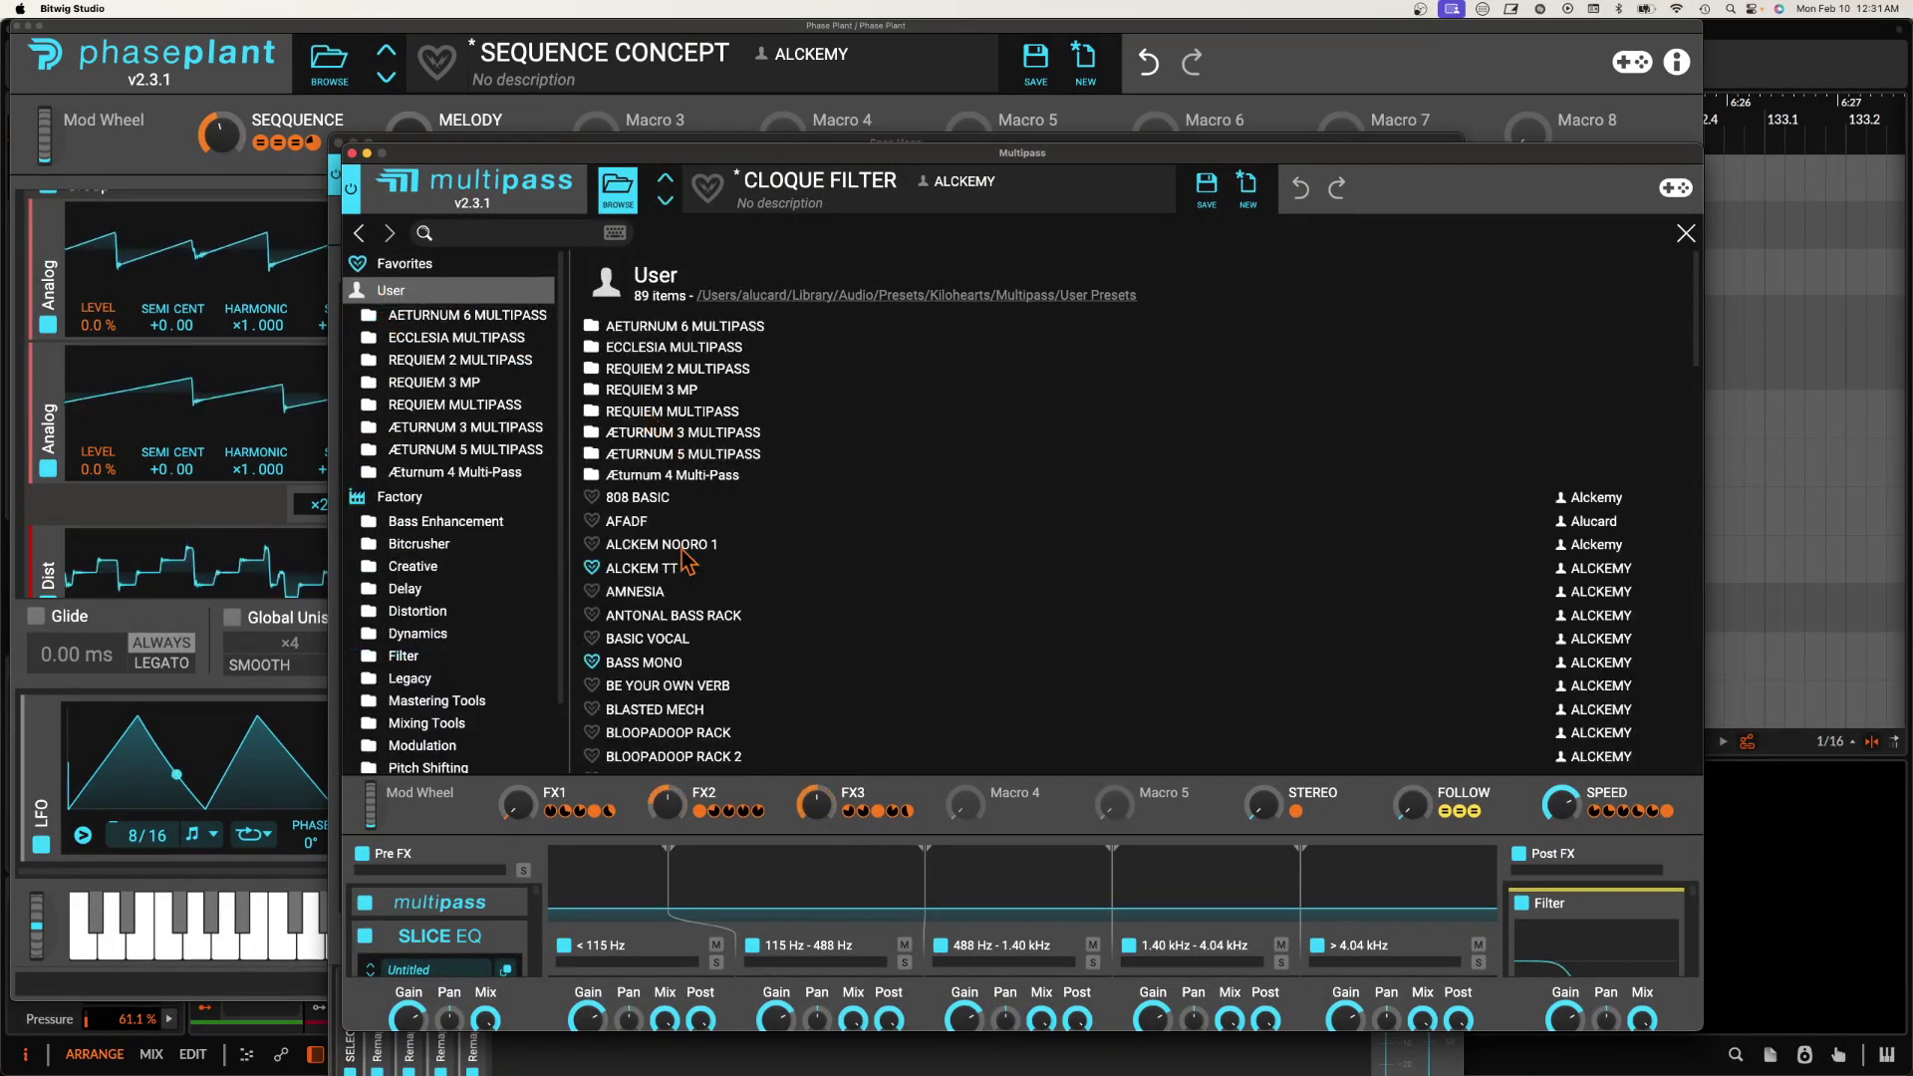
left_click(643, 390)
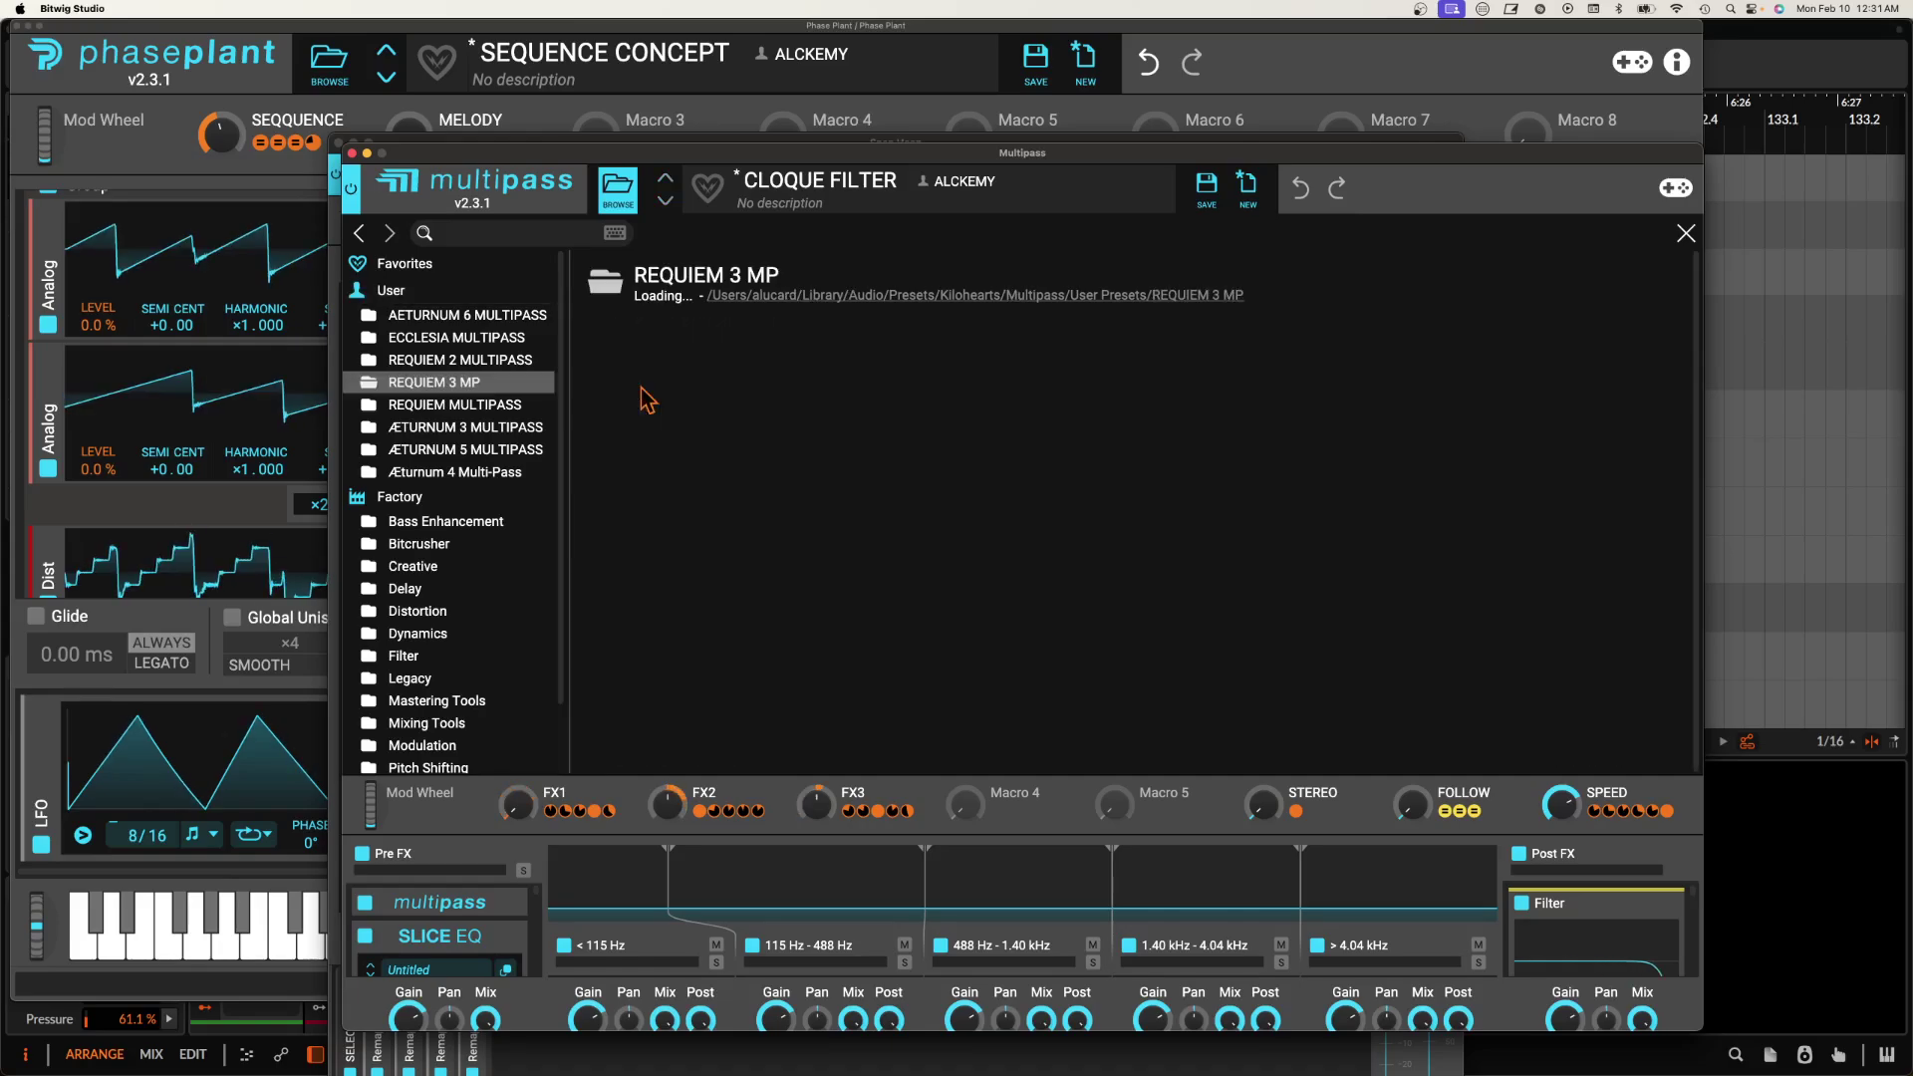
left_click(655, 353)
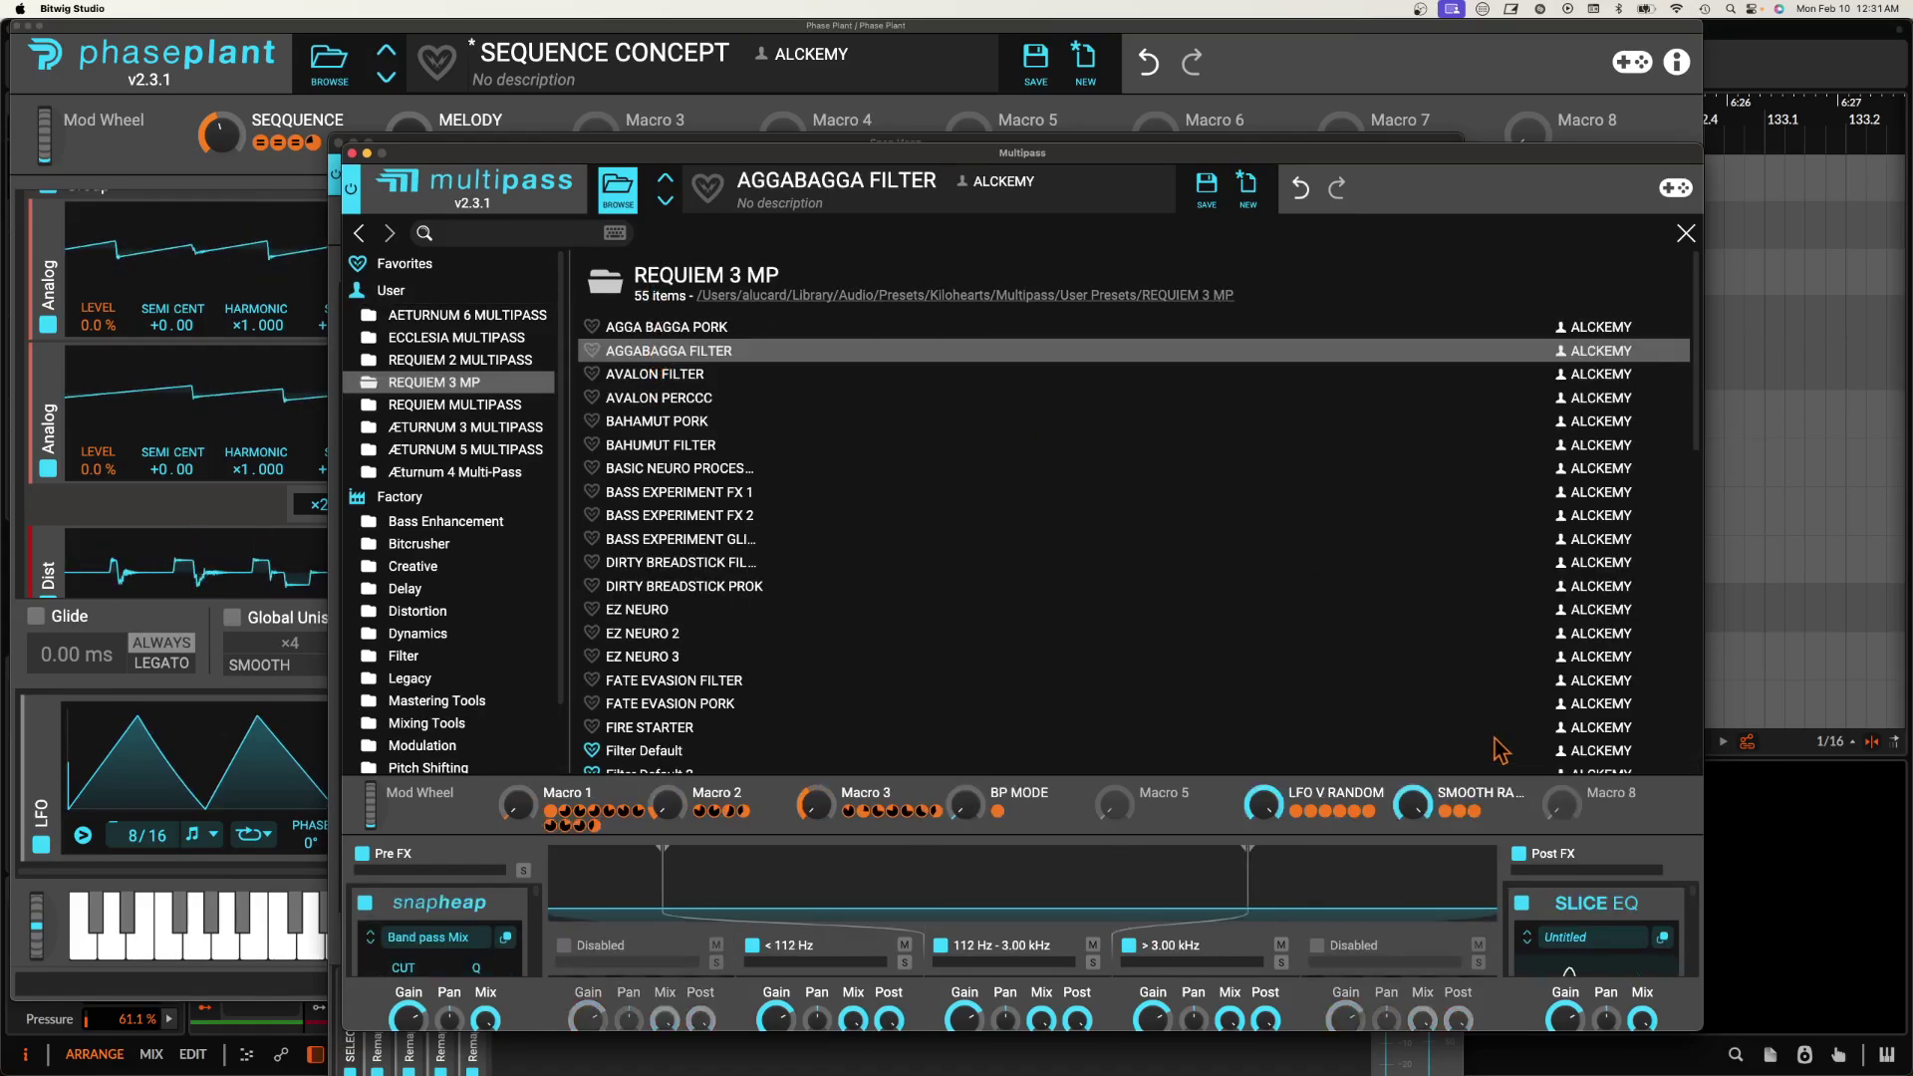
left_click(628, 198)
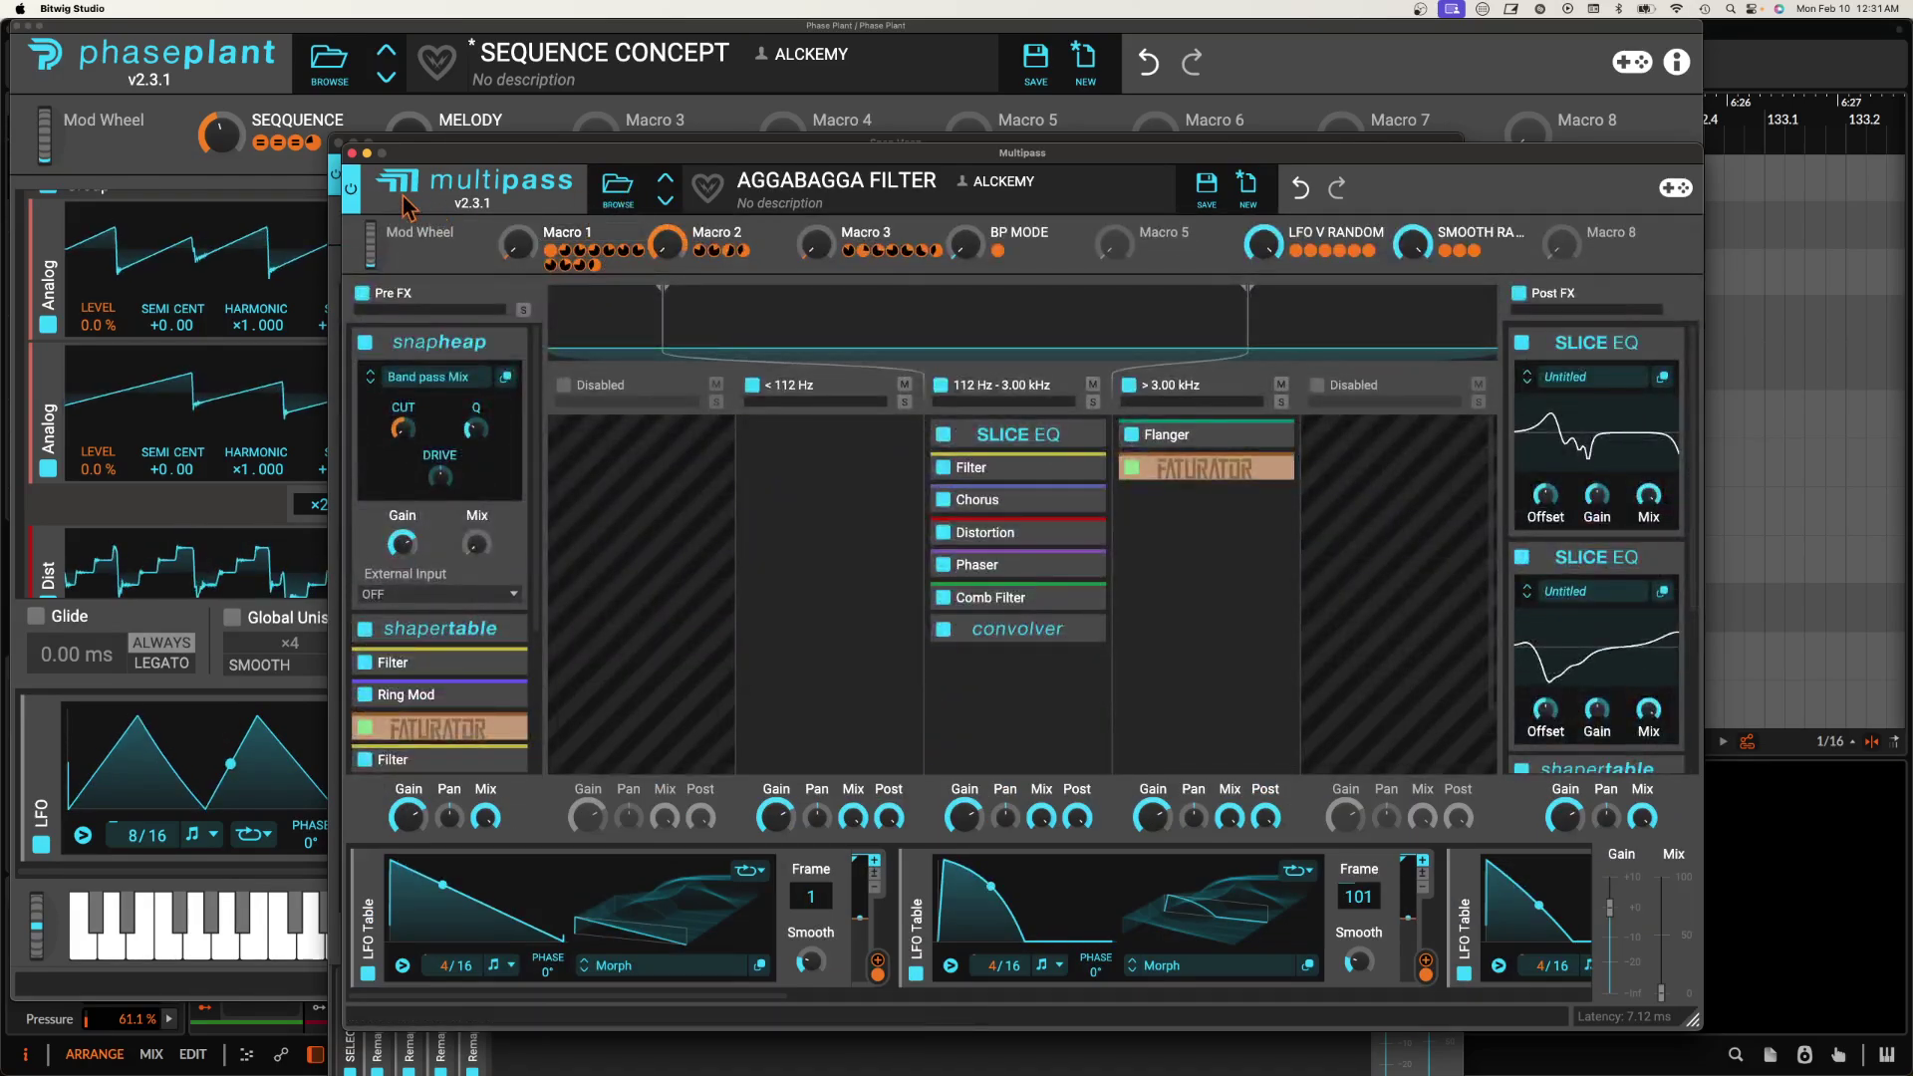
left_click(352, 155)
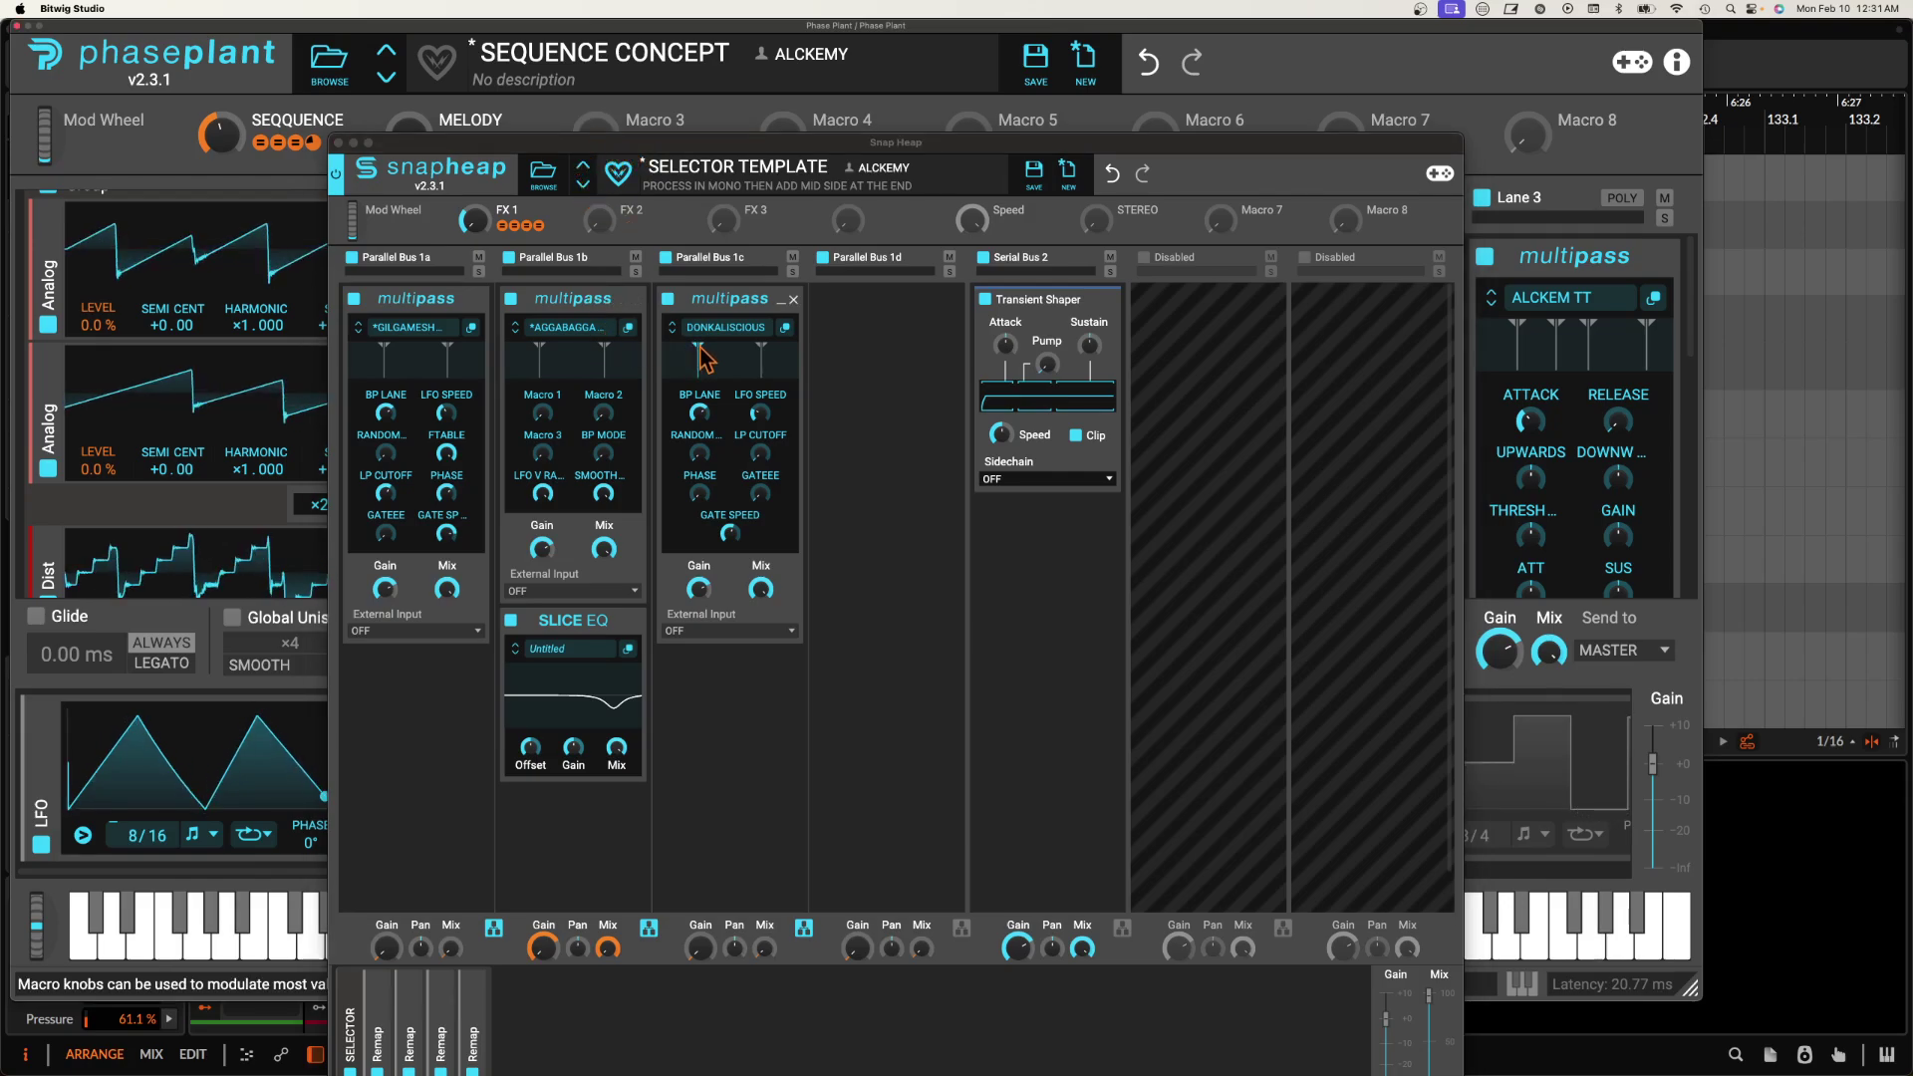
Examine the AGGABAGGA FILTER effect chain and modulators in the Parallel Bus 1b Multipass editor, and close the editor.
left_click(630, 329)
left_click_drag(680, 361, 450, 78)
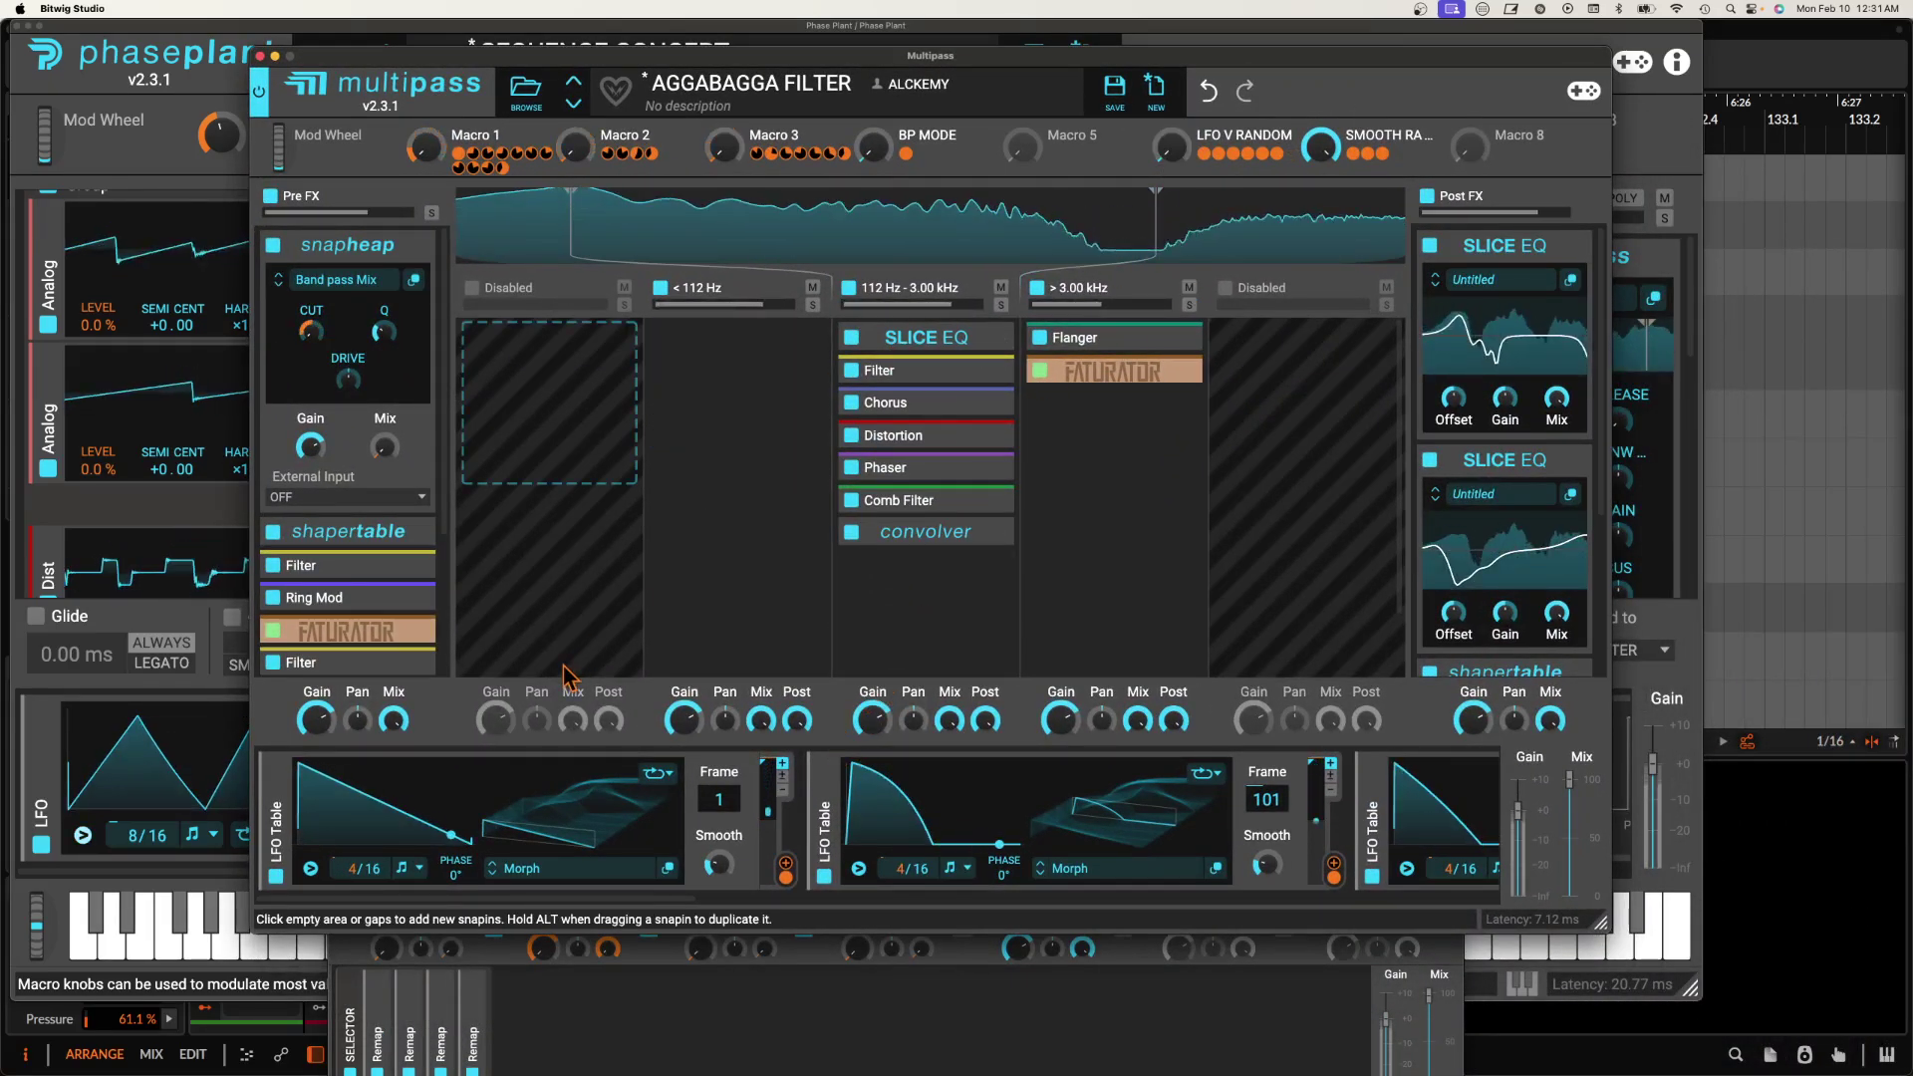
left_click(260, 57)
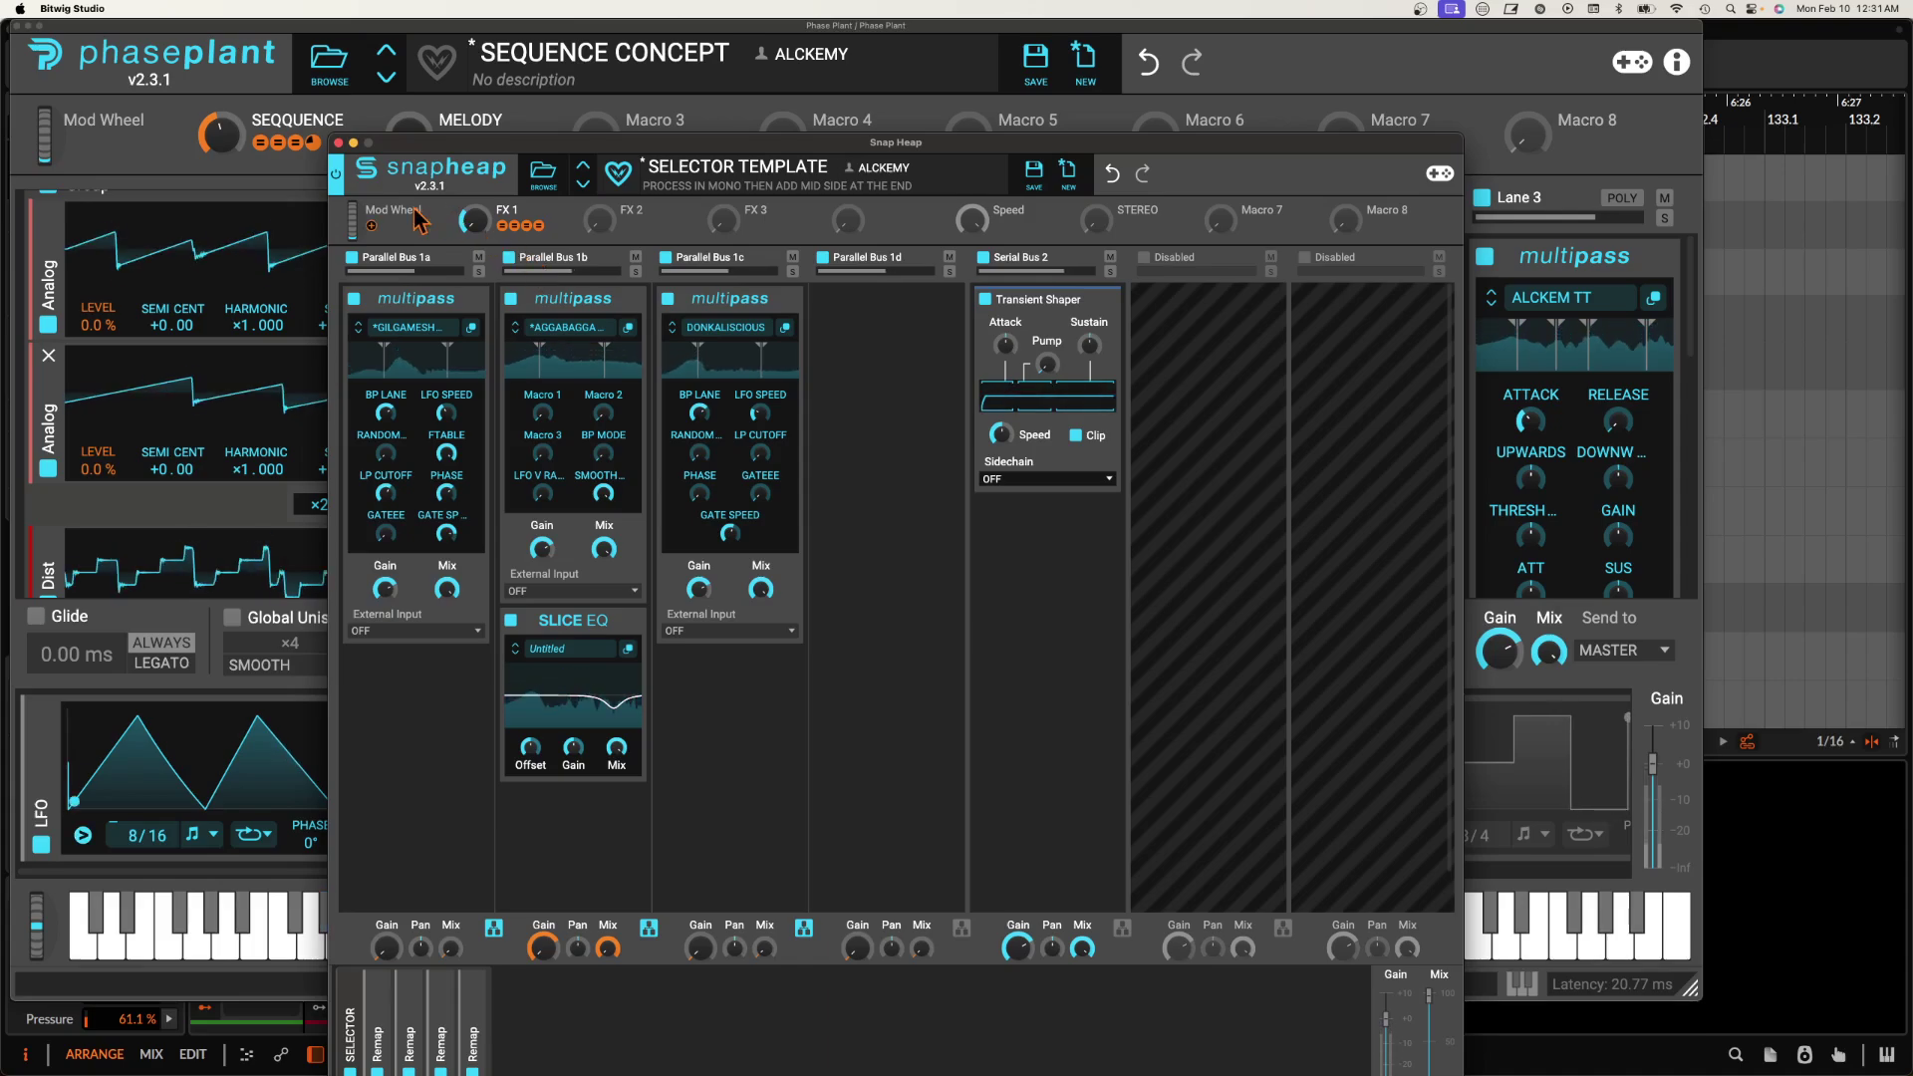
Raise the SEQQUENCE macro to 67 % to switch the signal to Parallel Bus 1c.
mouse_move(221, 135)
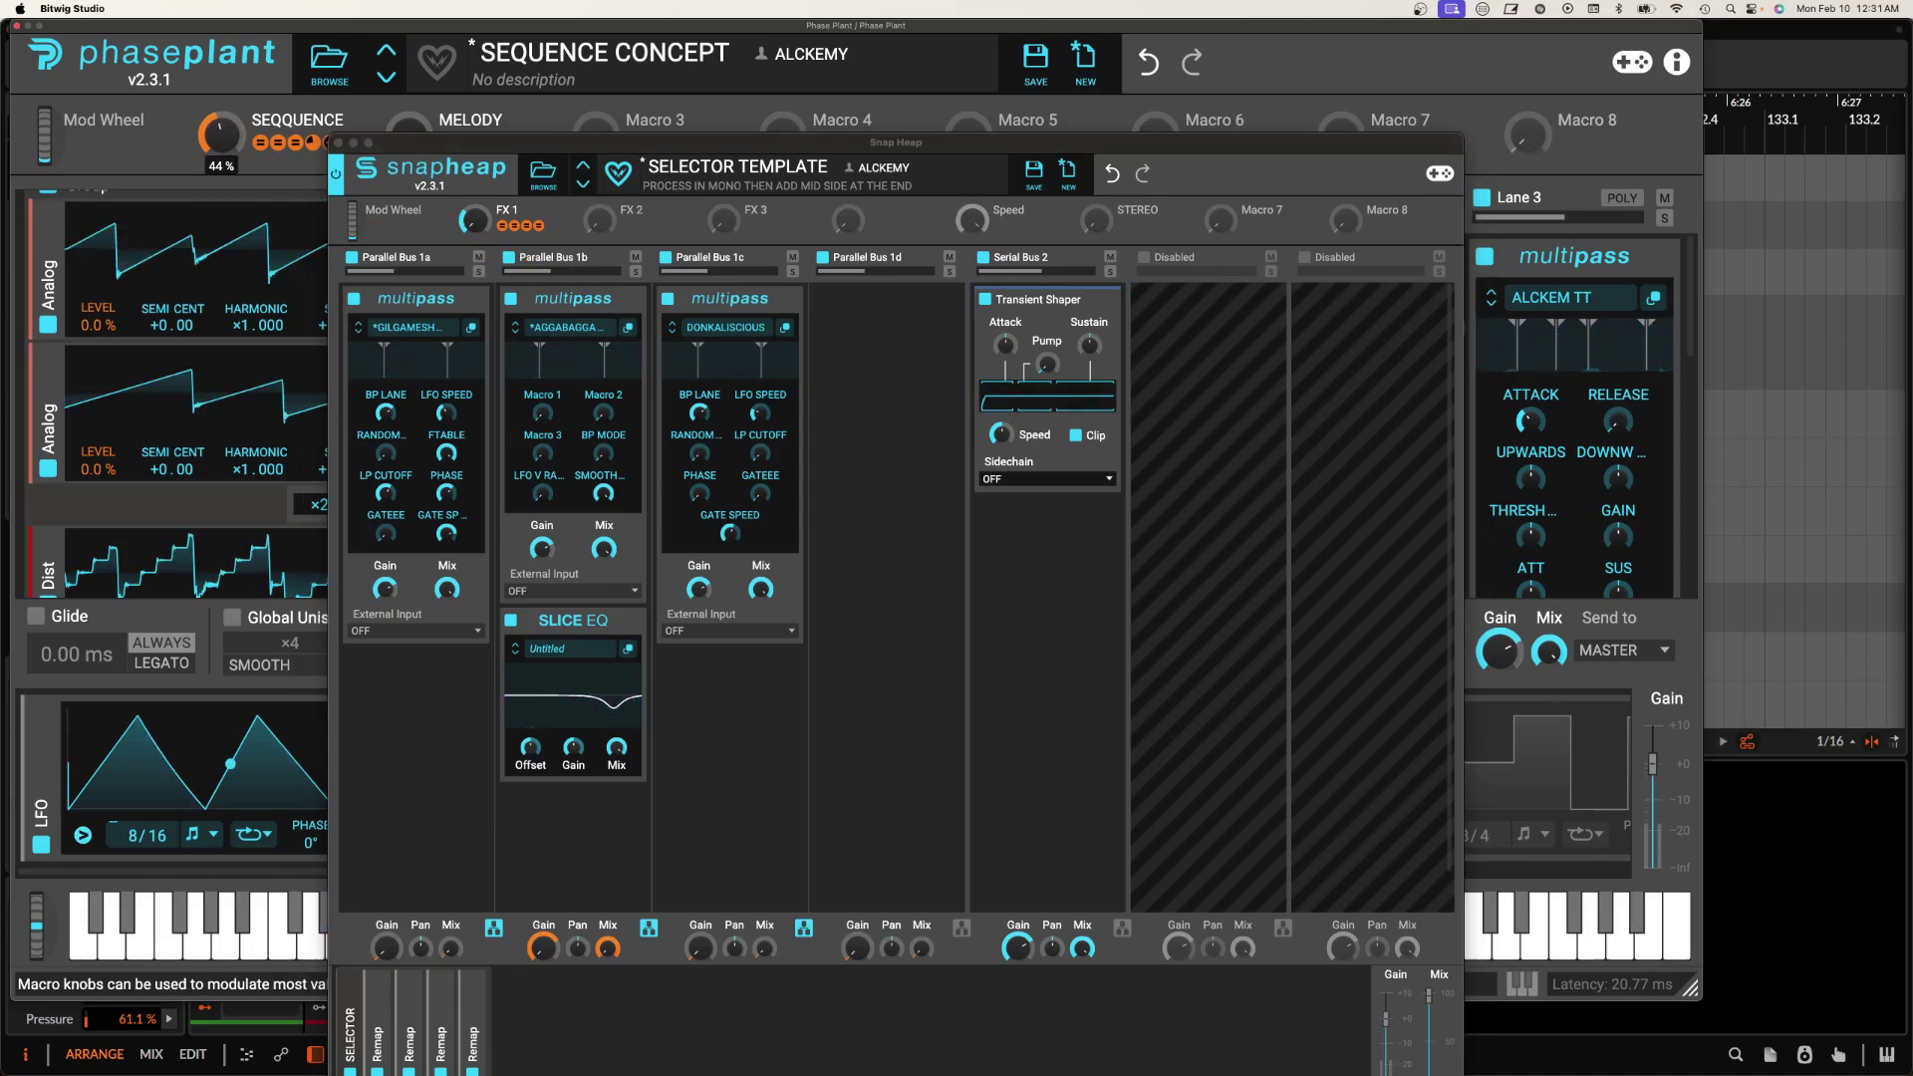
left_click(573, 327)
left_click(221, 135)
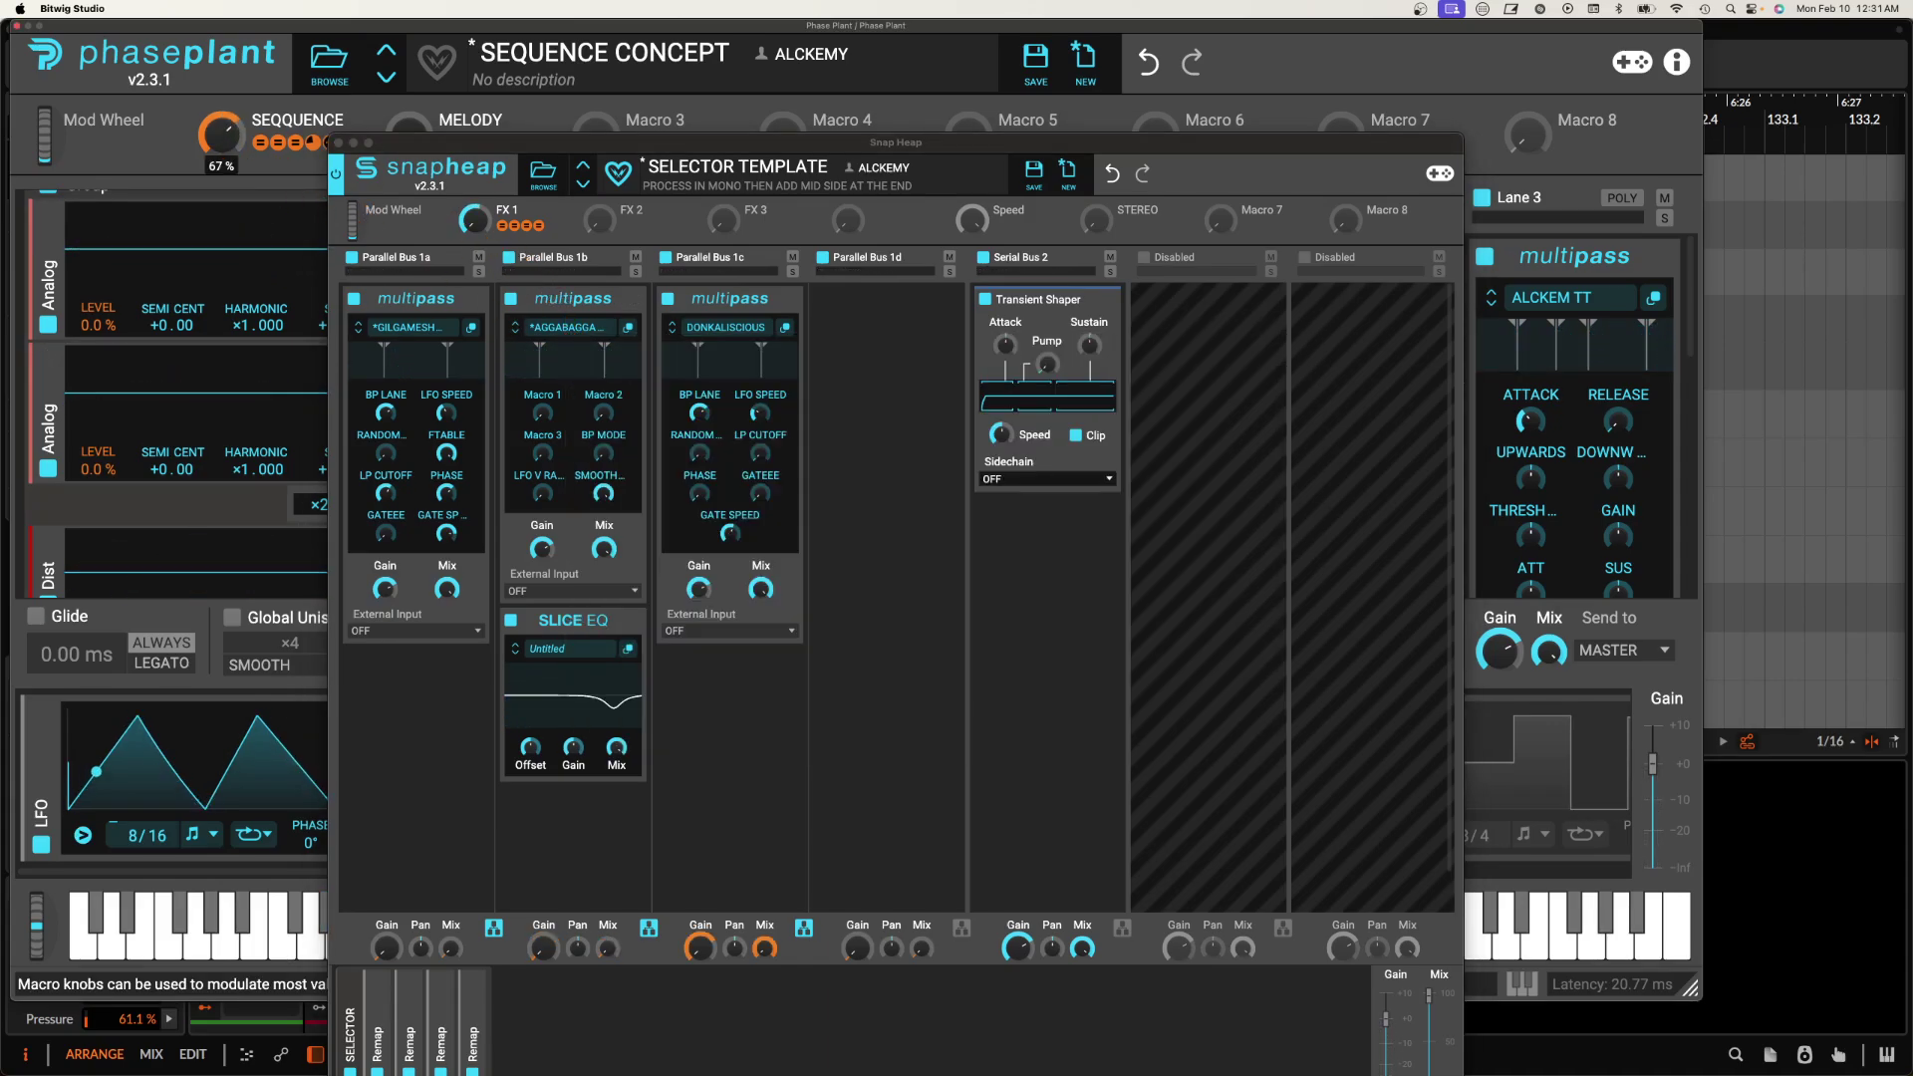
Load the AKUMU GENERATOR preset from the ÆTURNUM 3 MULTIPASS user folder into the Multipass on Parallel Bus 1b.
left_click(564, 327)
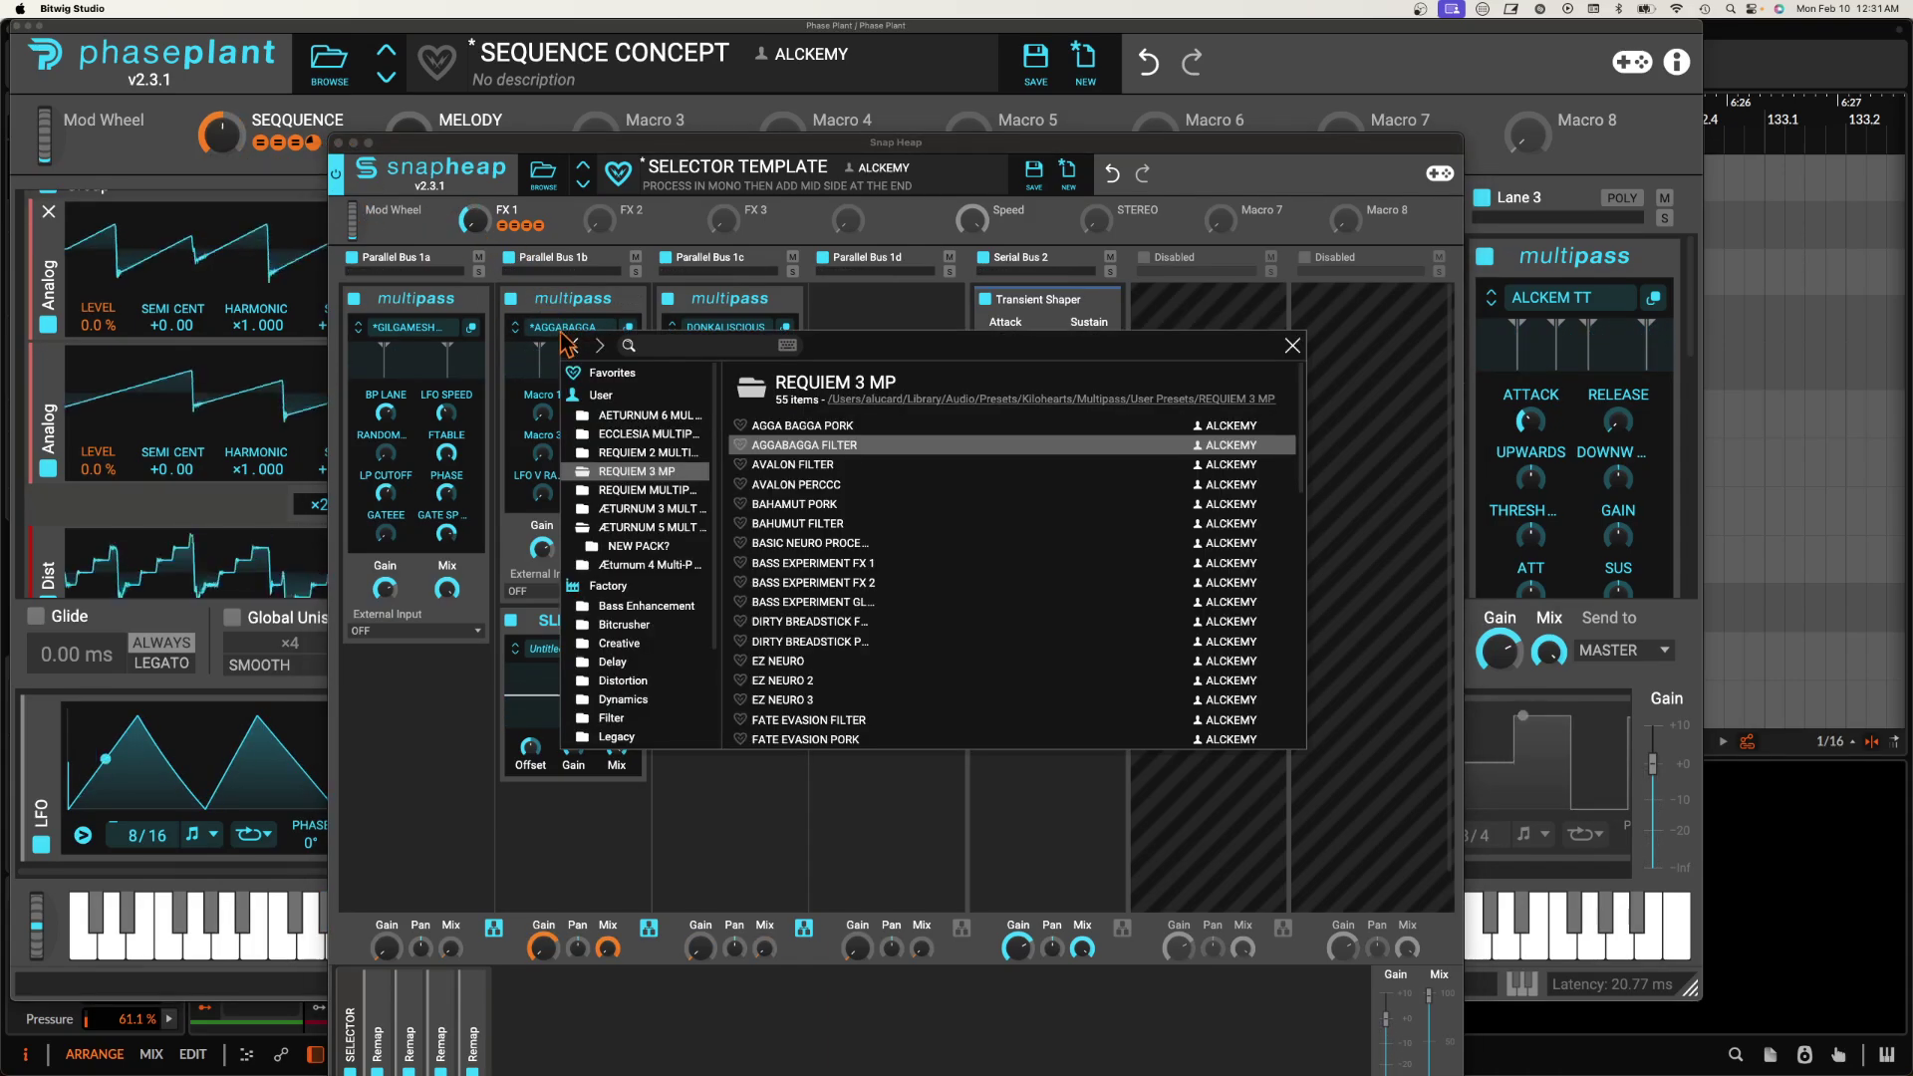
left_click(642, 528)
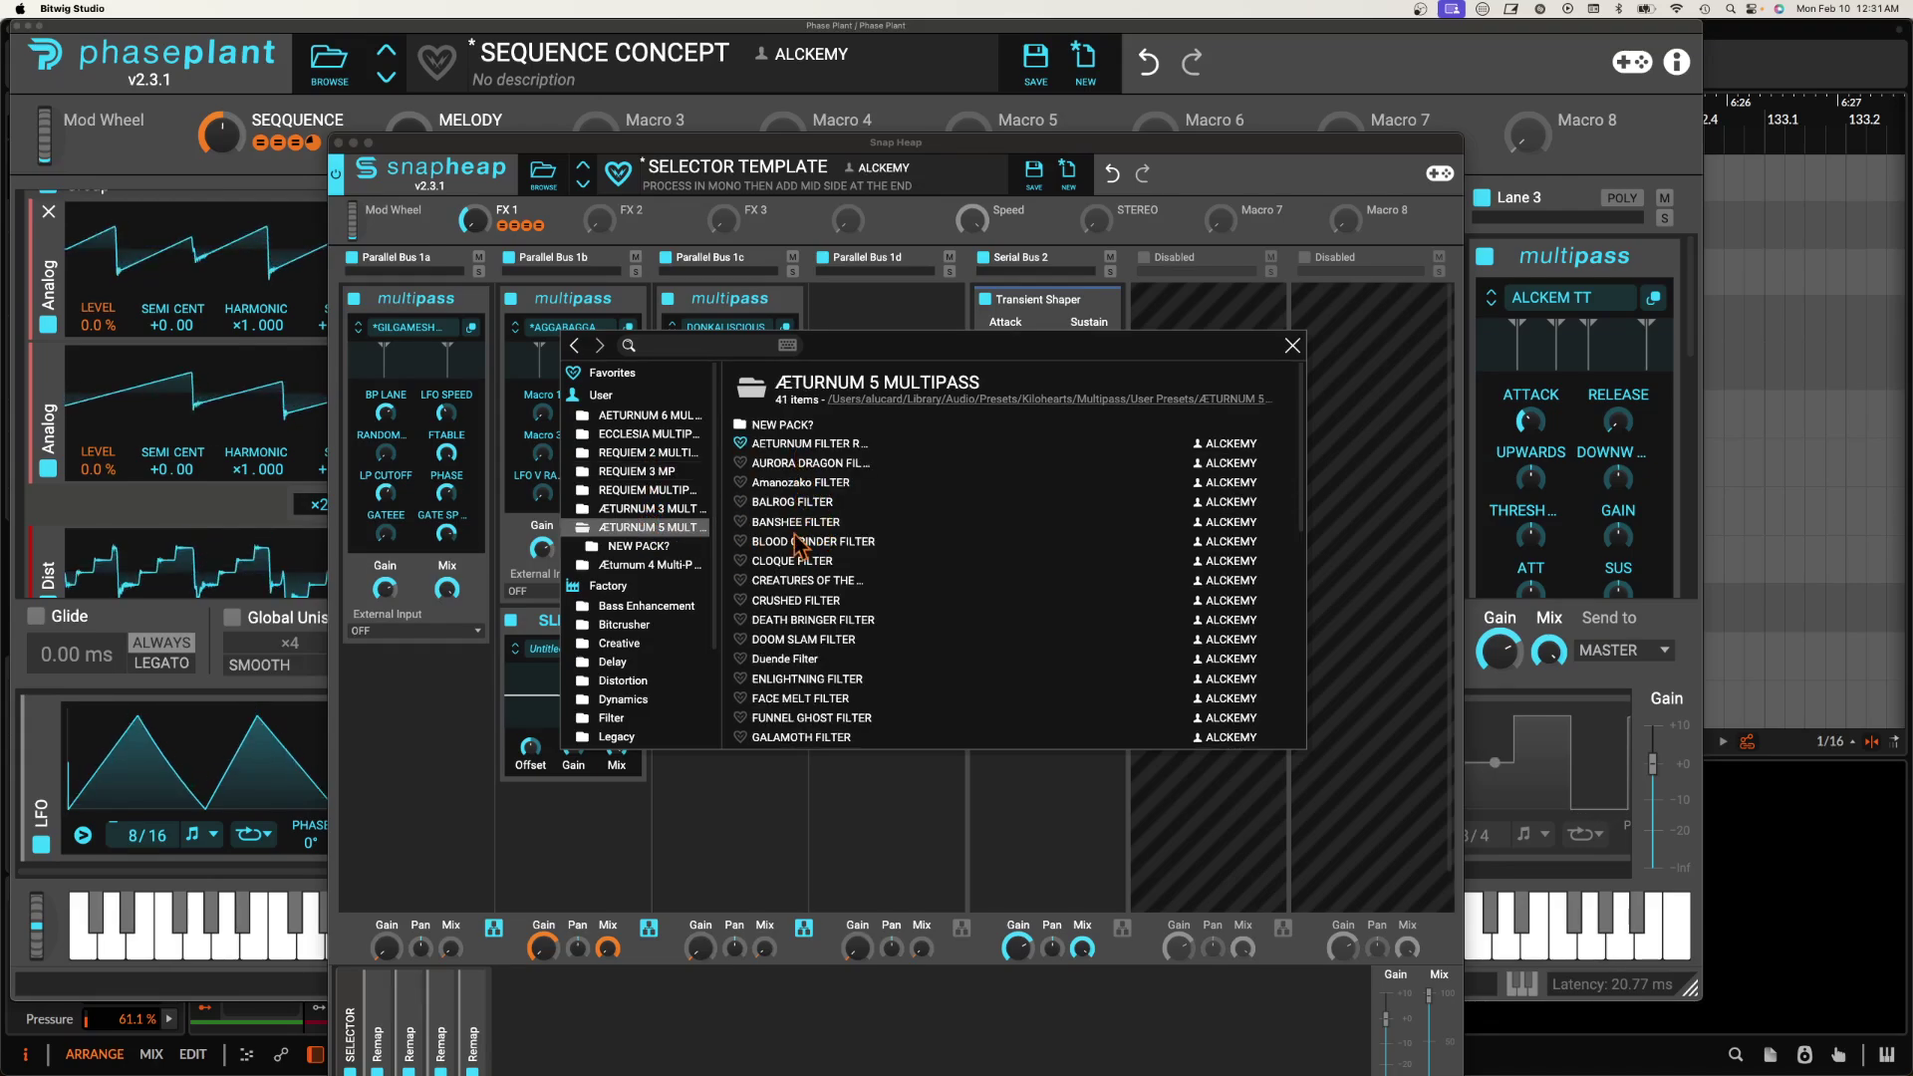
scroll(796, 607, "down", 3)
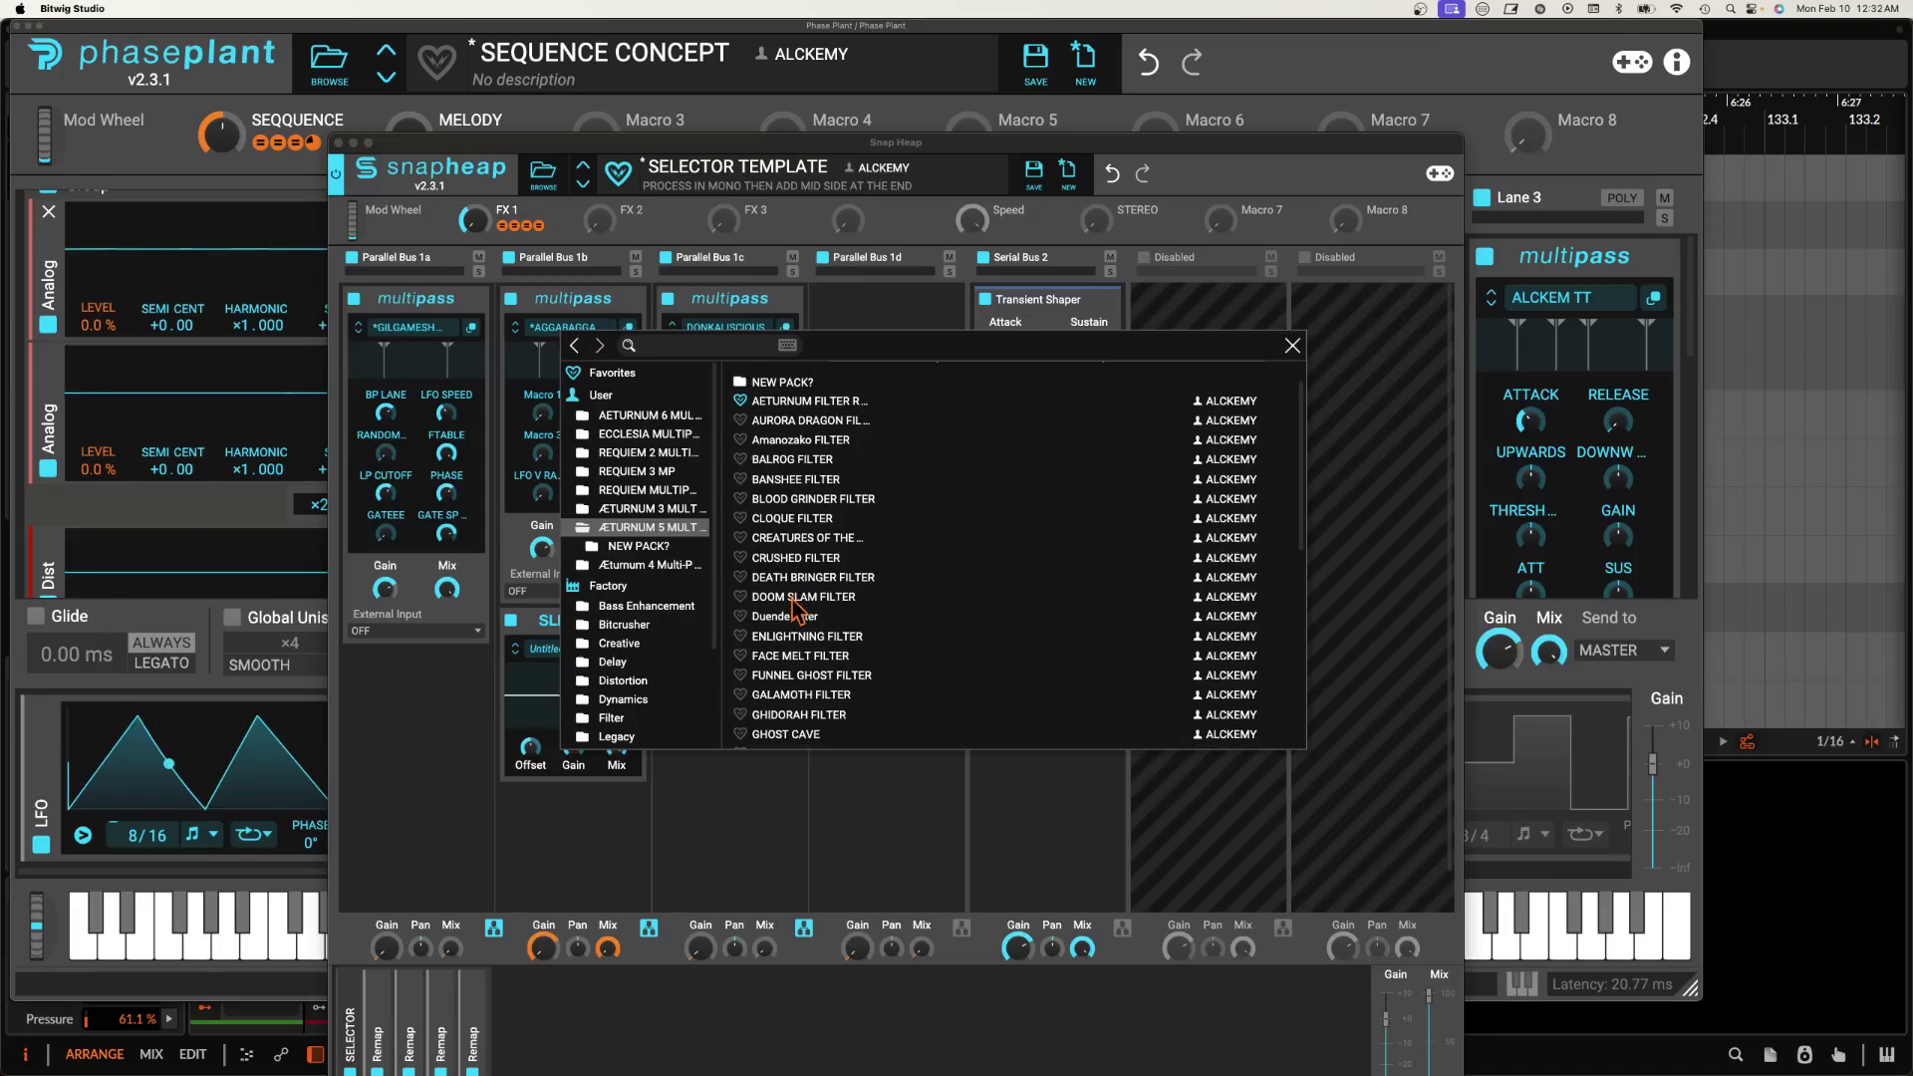
scroll(796, 608, "down", 5)
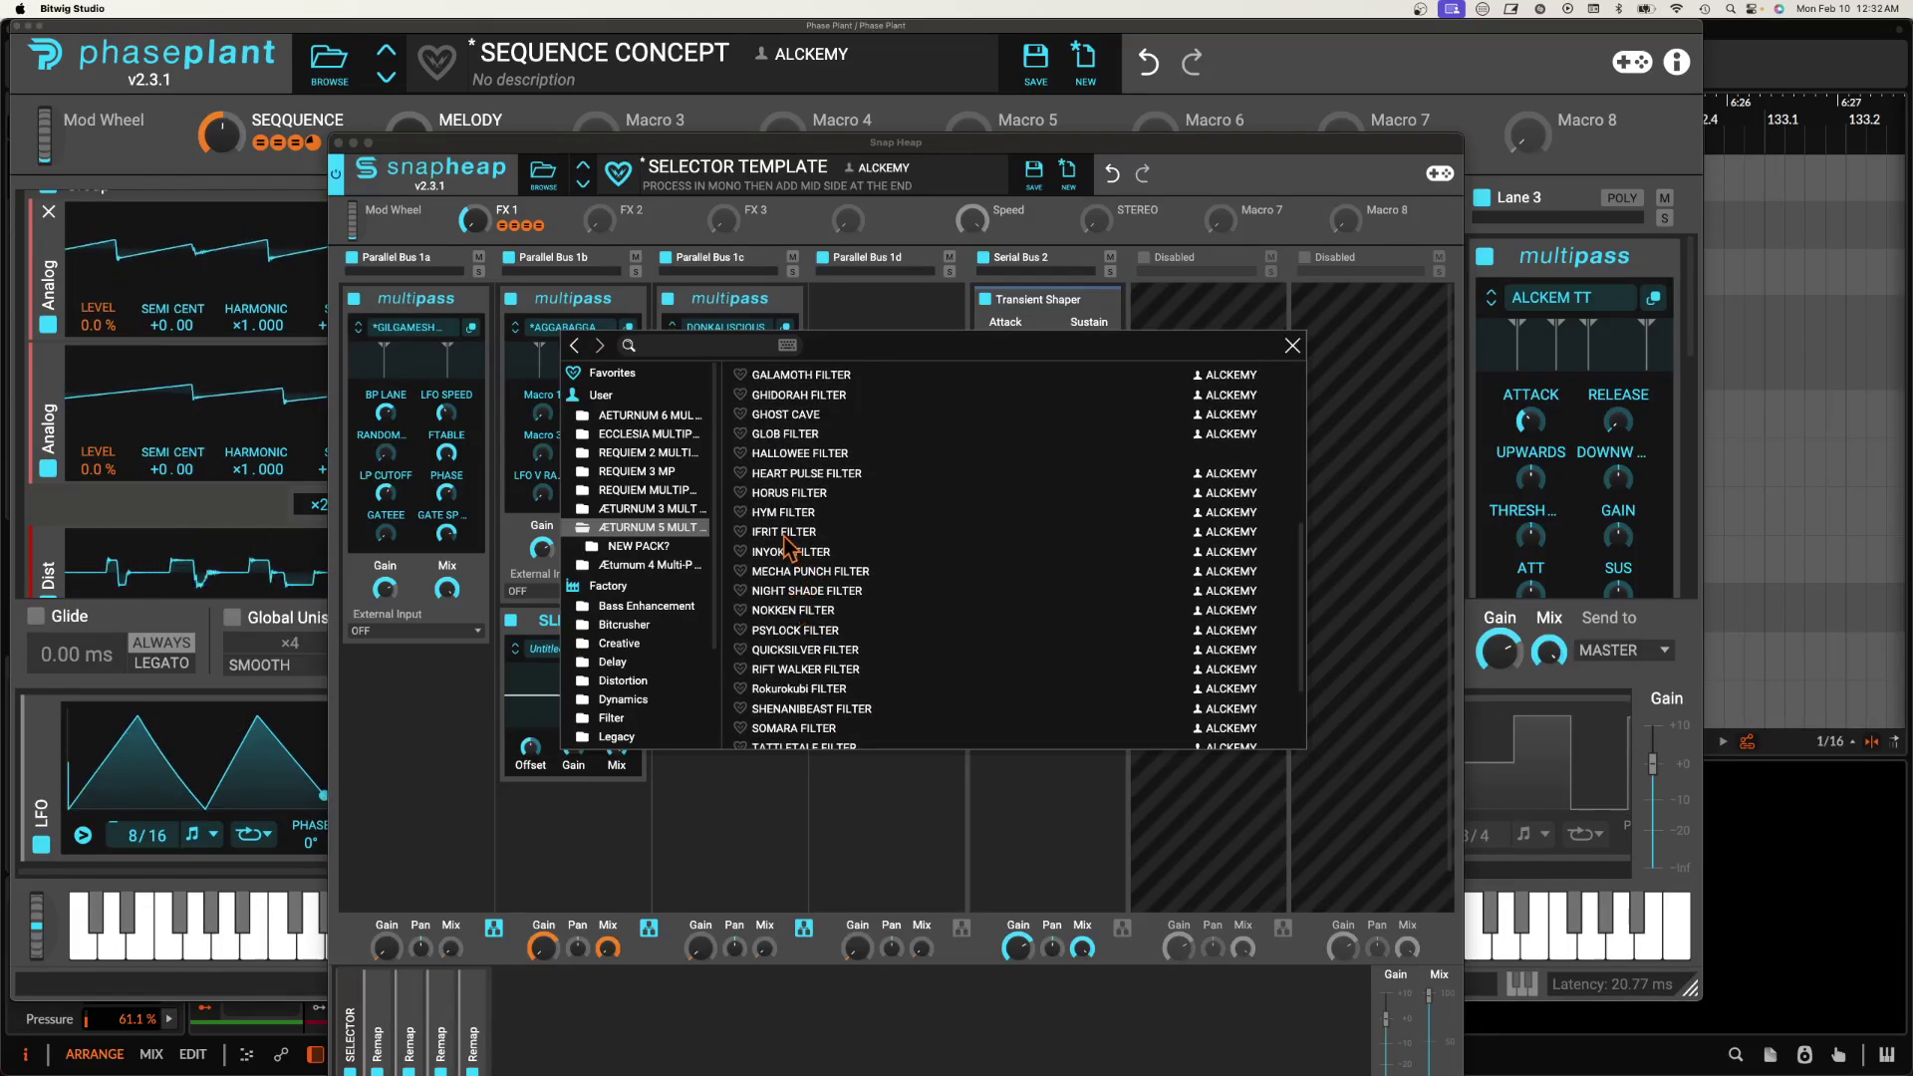
scroll(787, 495, "down", 3)
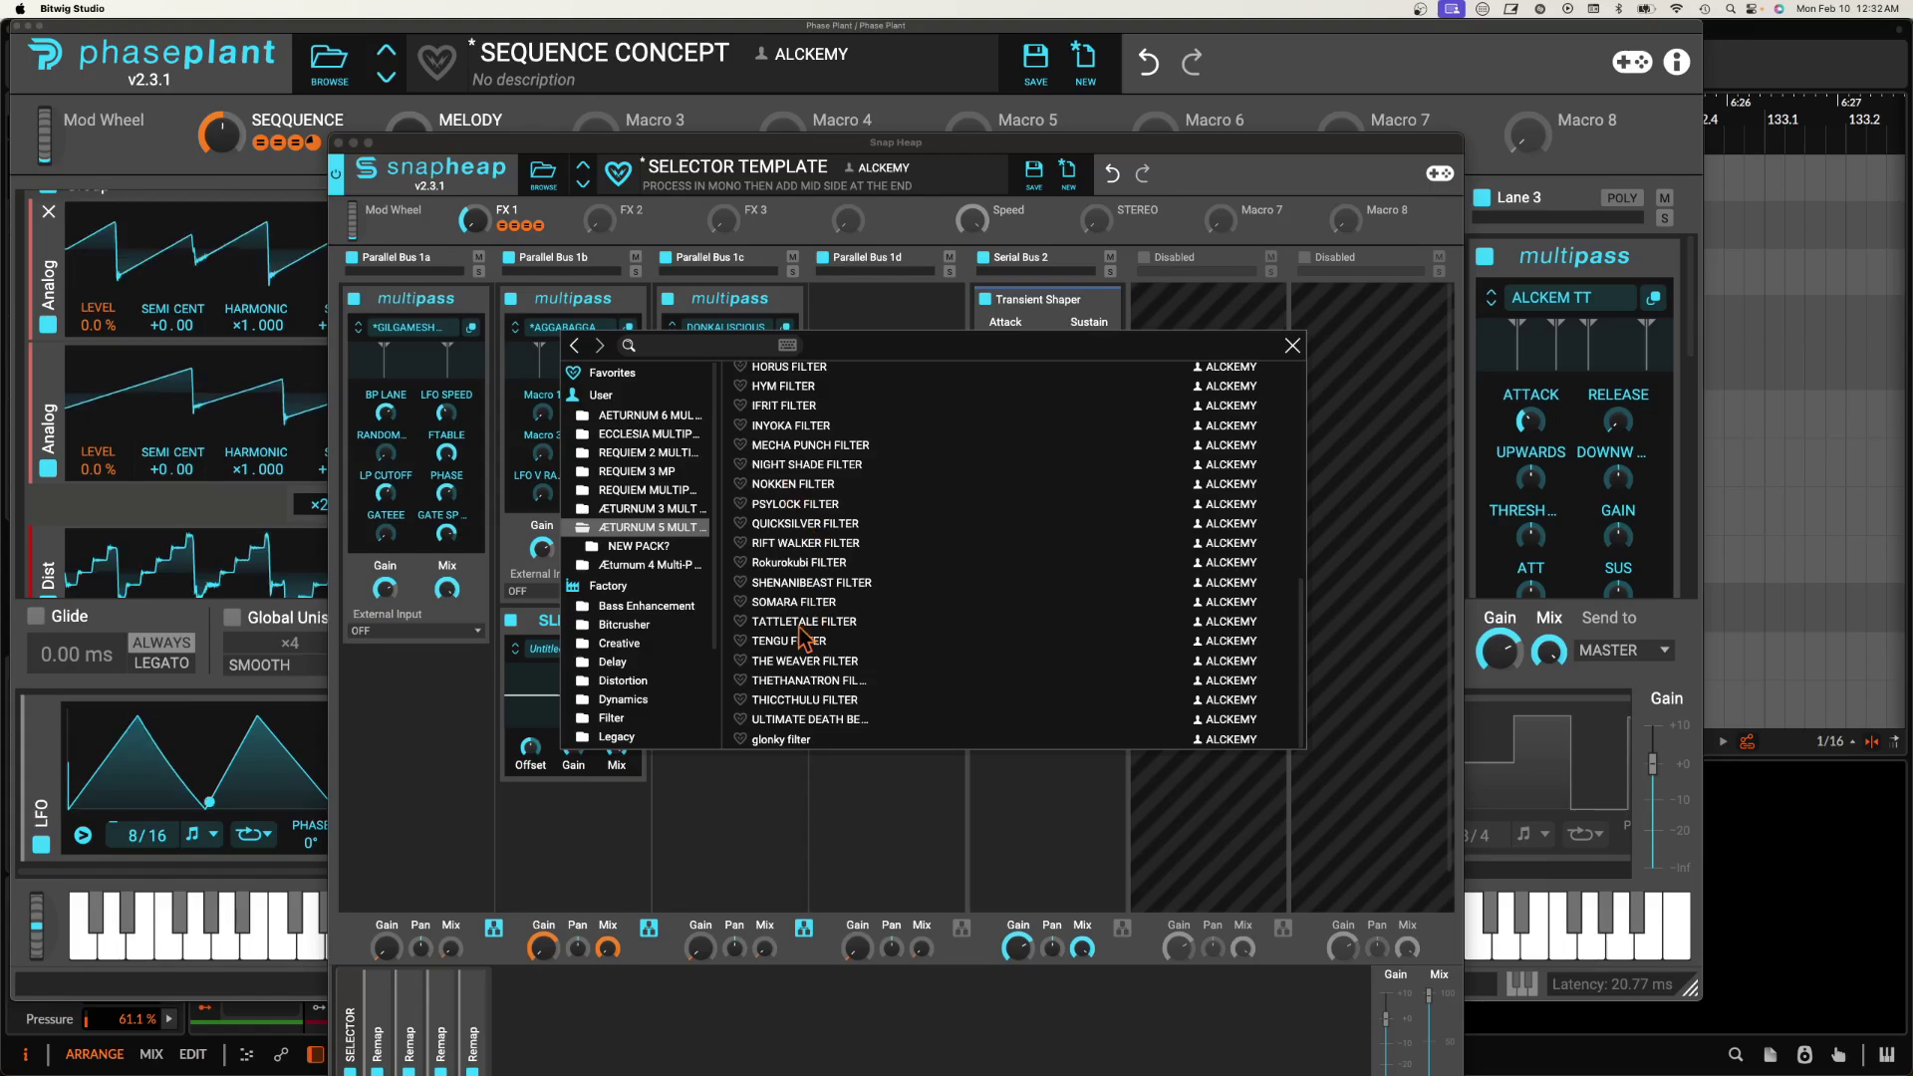
left_click(647, 509)
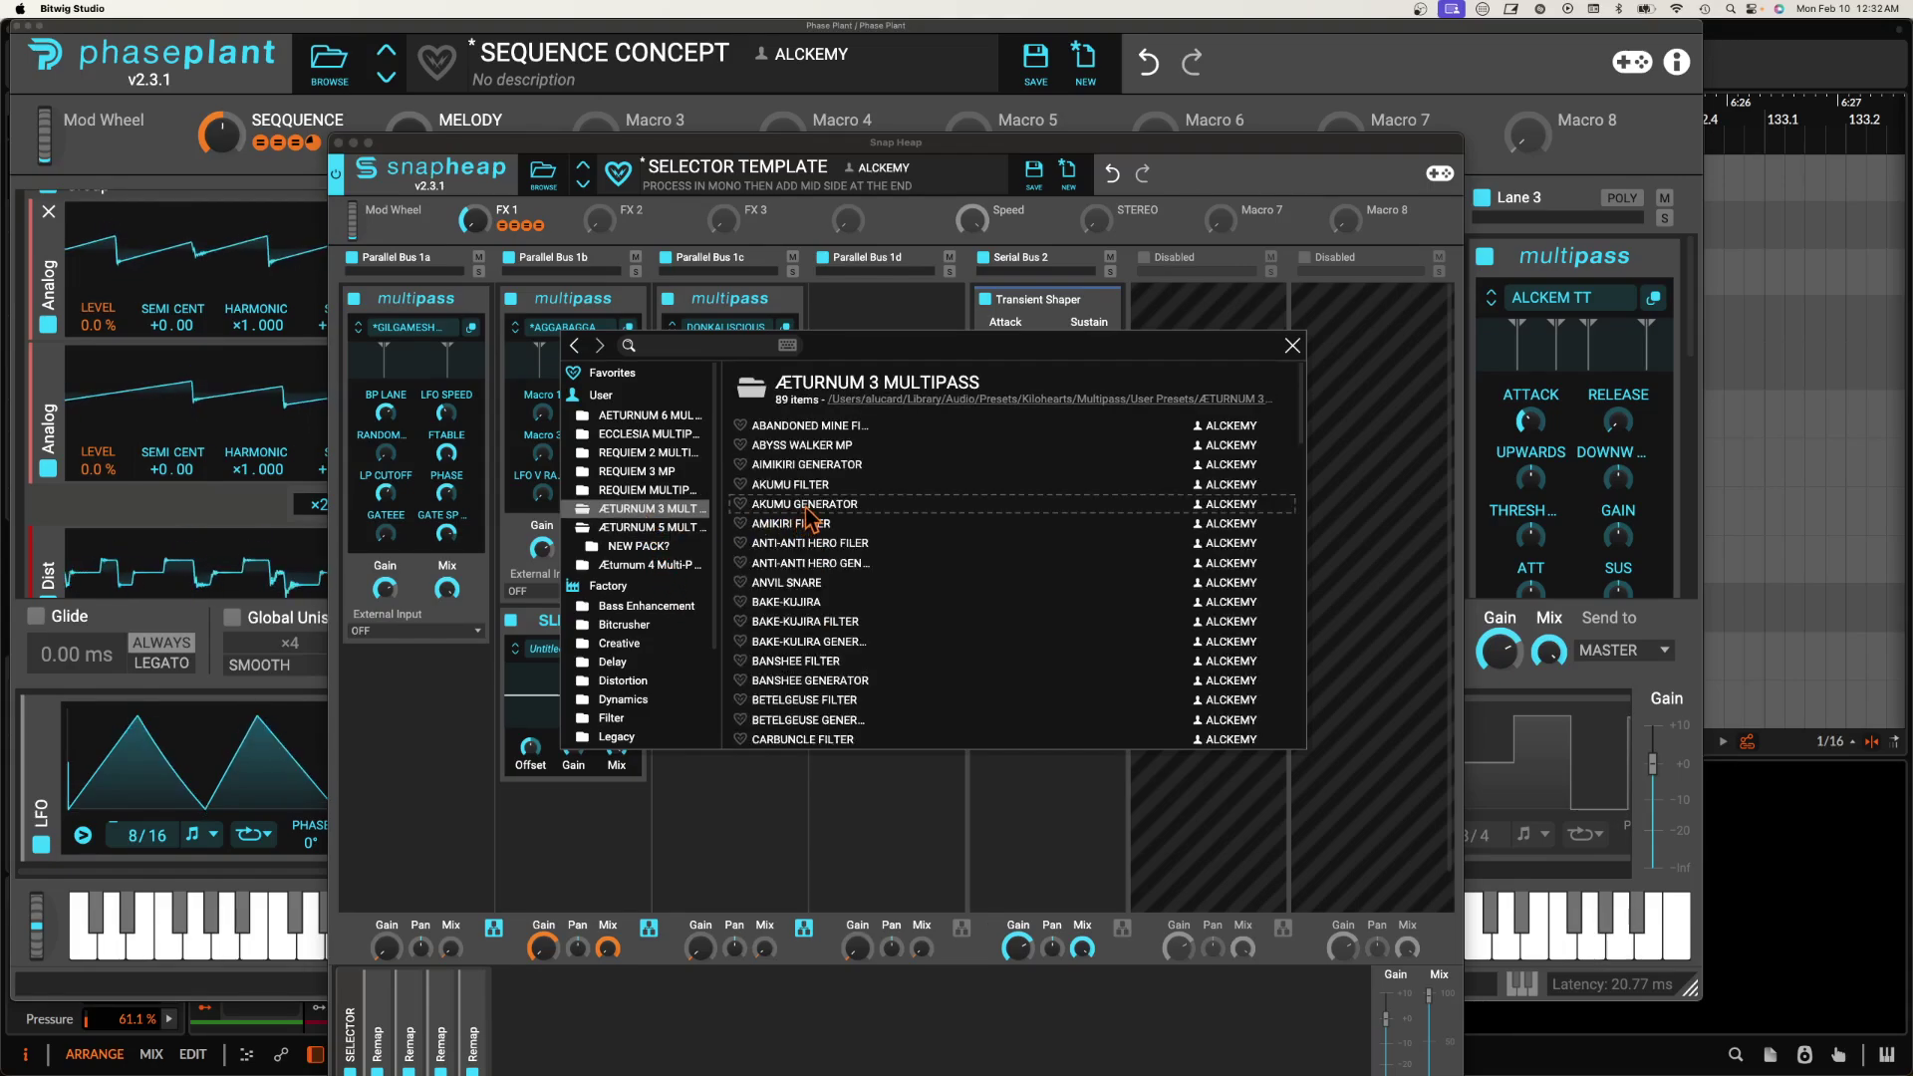
left_click(809, 504)
left_click(565, 336)
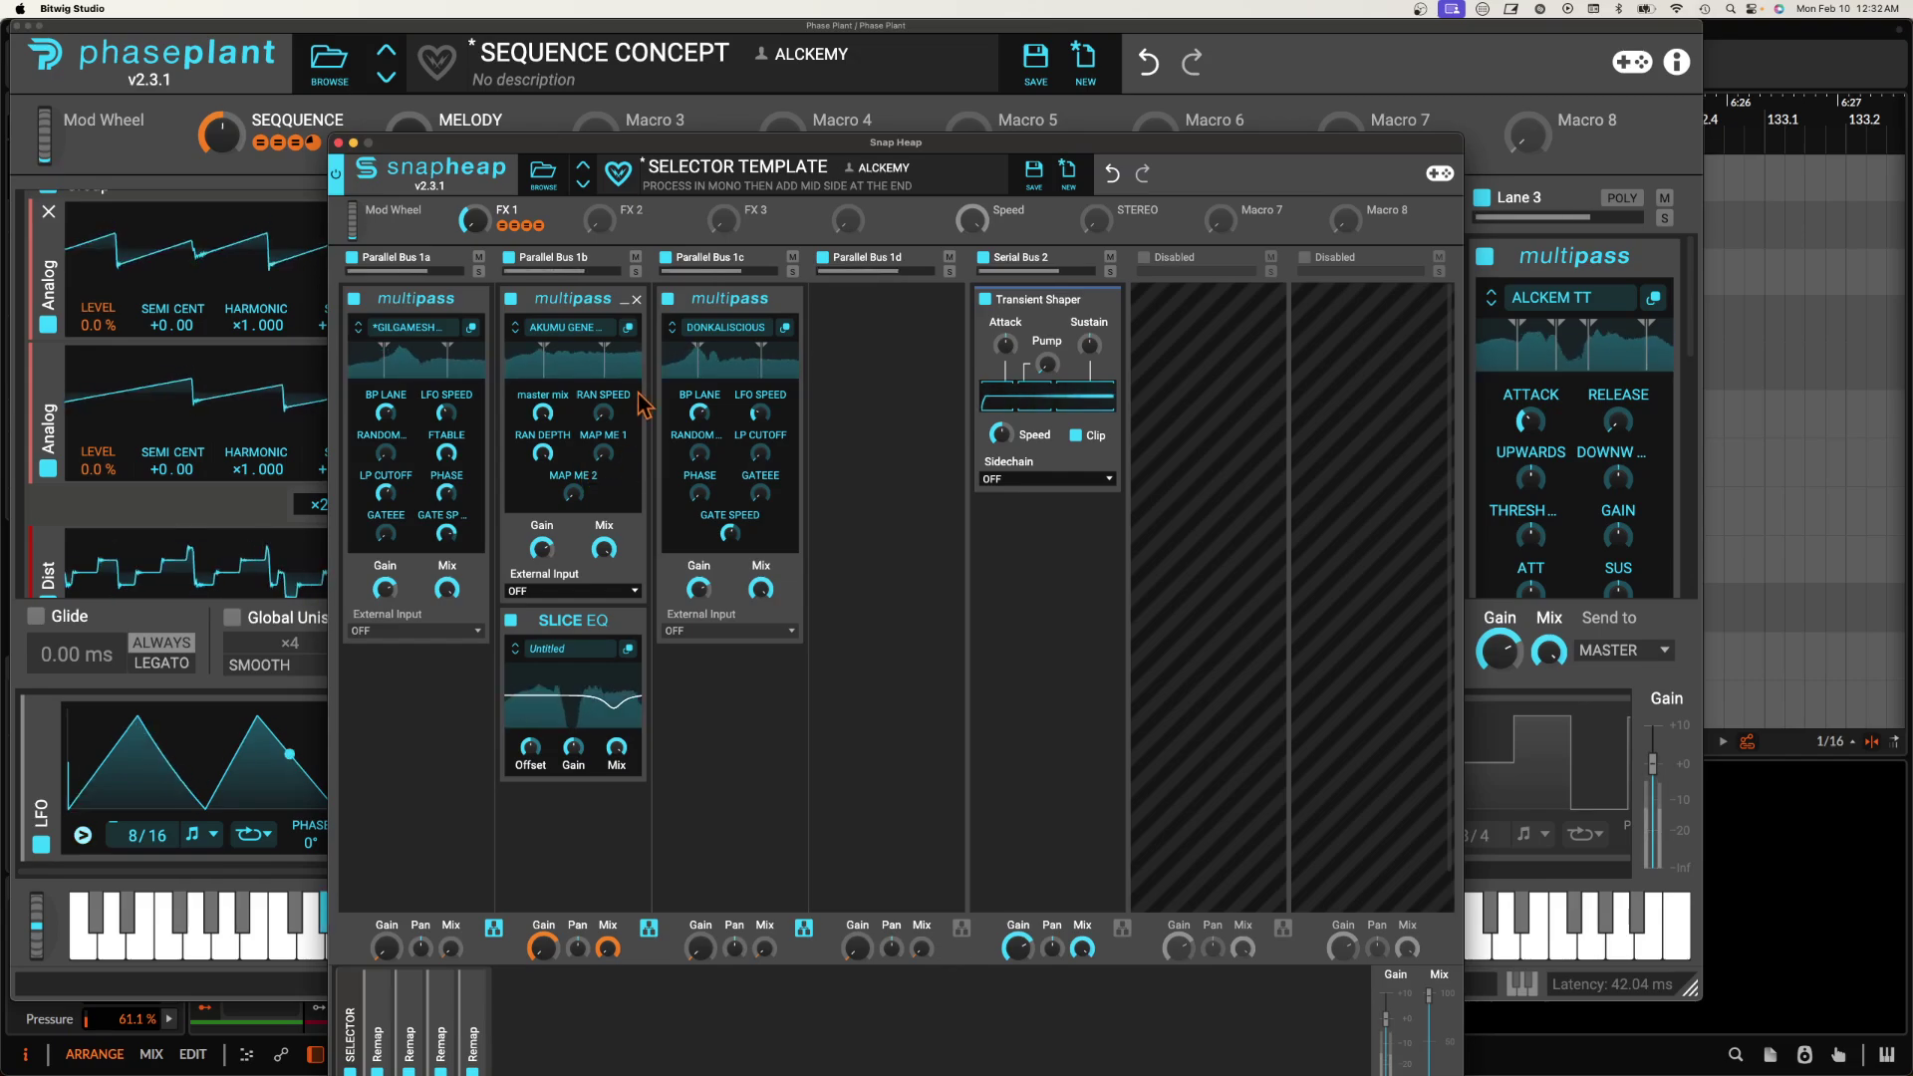
Examine the AKUMU GENERATOR bands, effects and random modulators in the Parallel Bus 1b Multipass editor, and close the editor.
left_click(627, 327)
left_click_drag(728, 348, 460, 167)
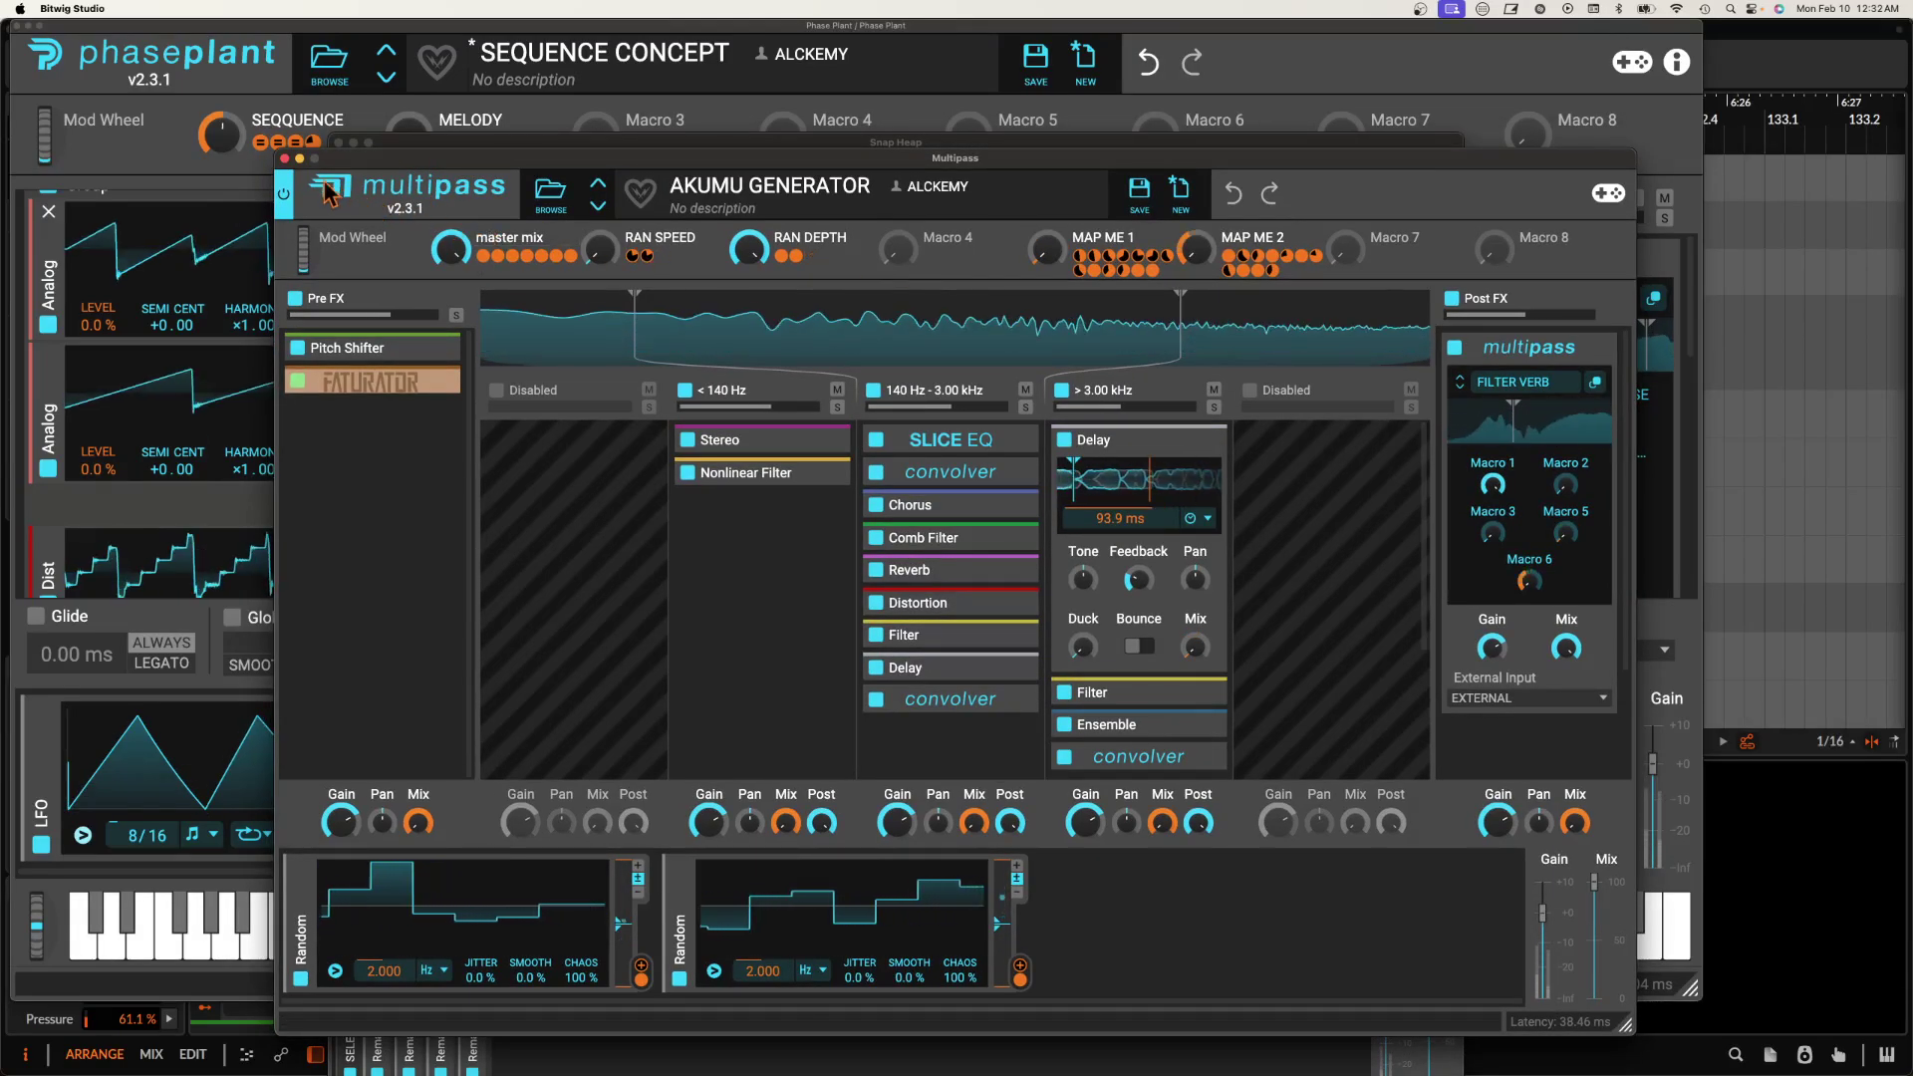
left_click(285, 159)
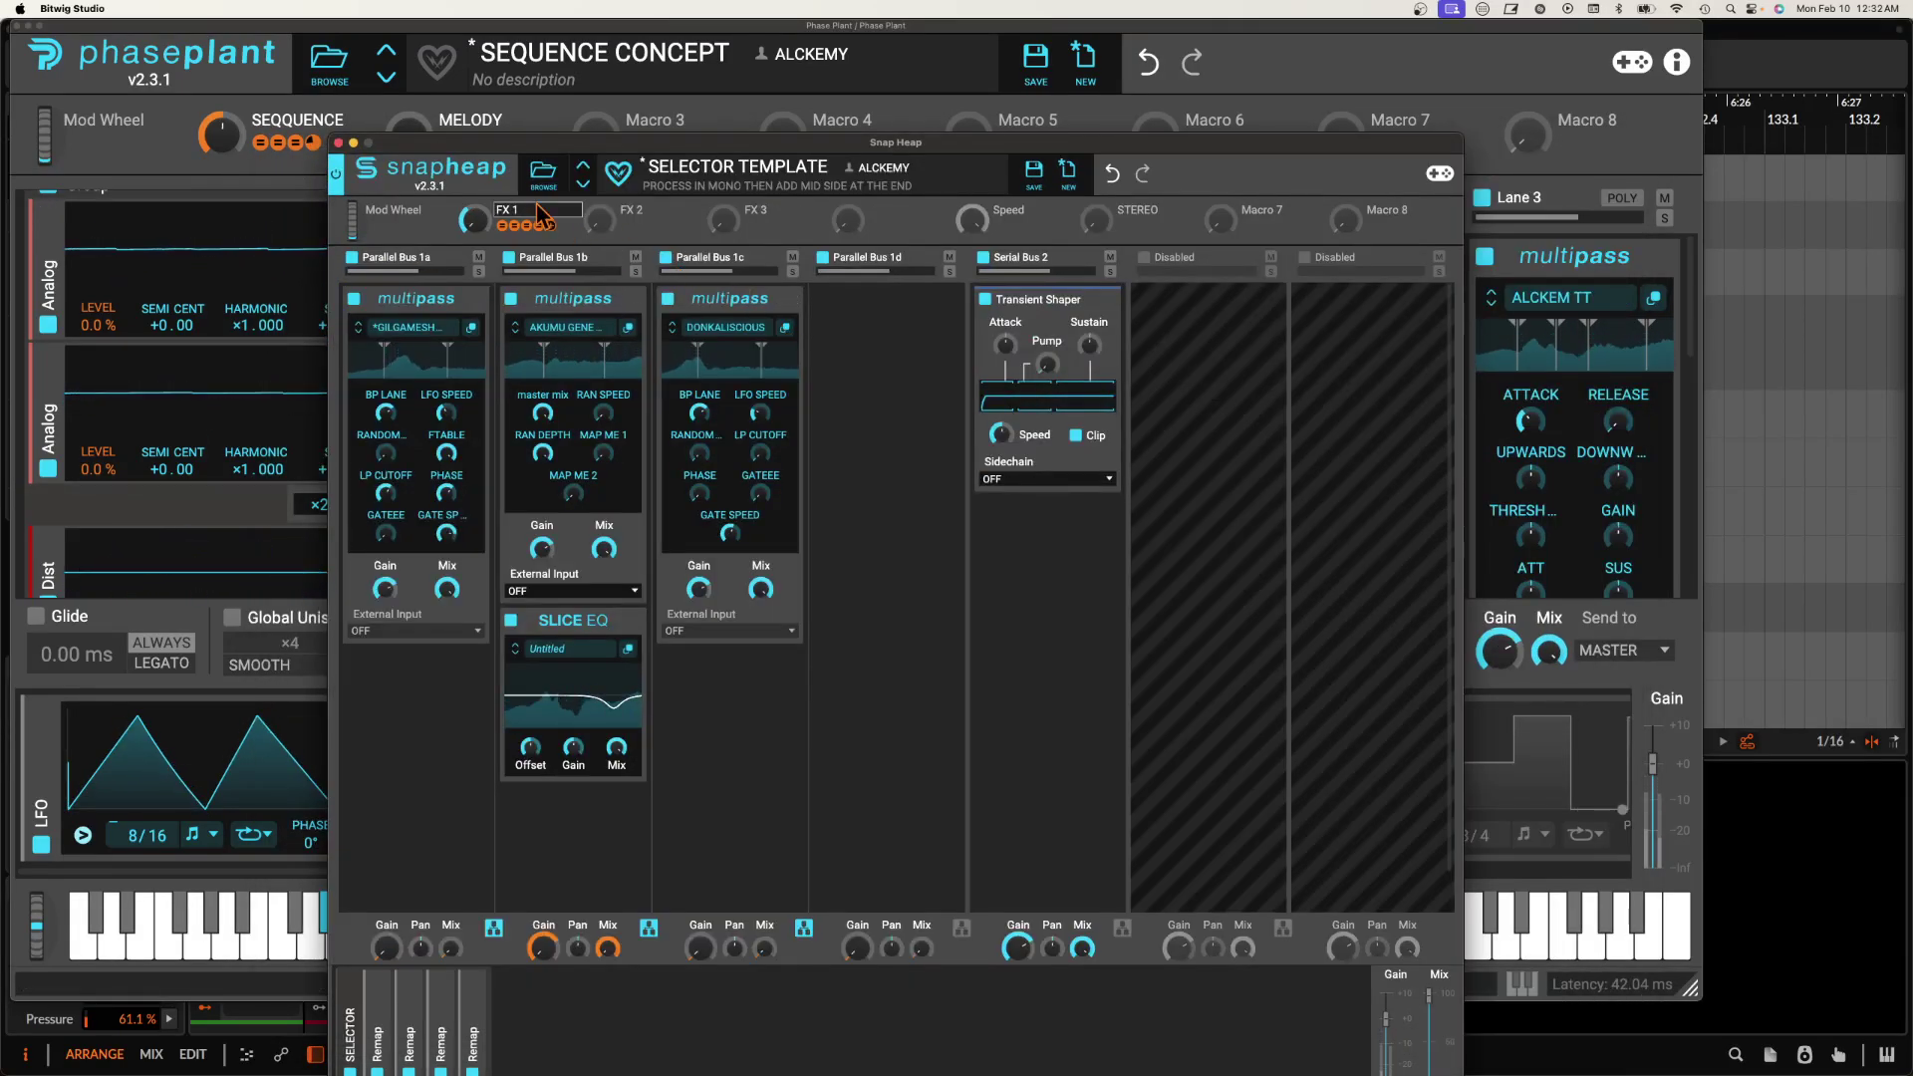
Raise the SEQQUENCE macro to select Parallel Bus 1c and load AVALON FILTER from the REQUIEM 3 MP folder into that bus's Multipass.
left_click_drag(221, 133, 221, 80)
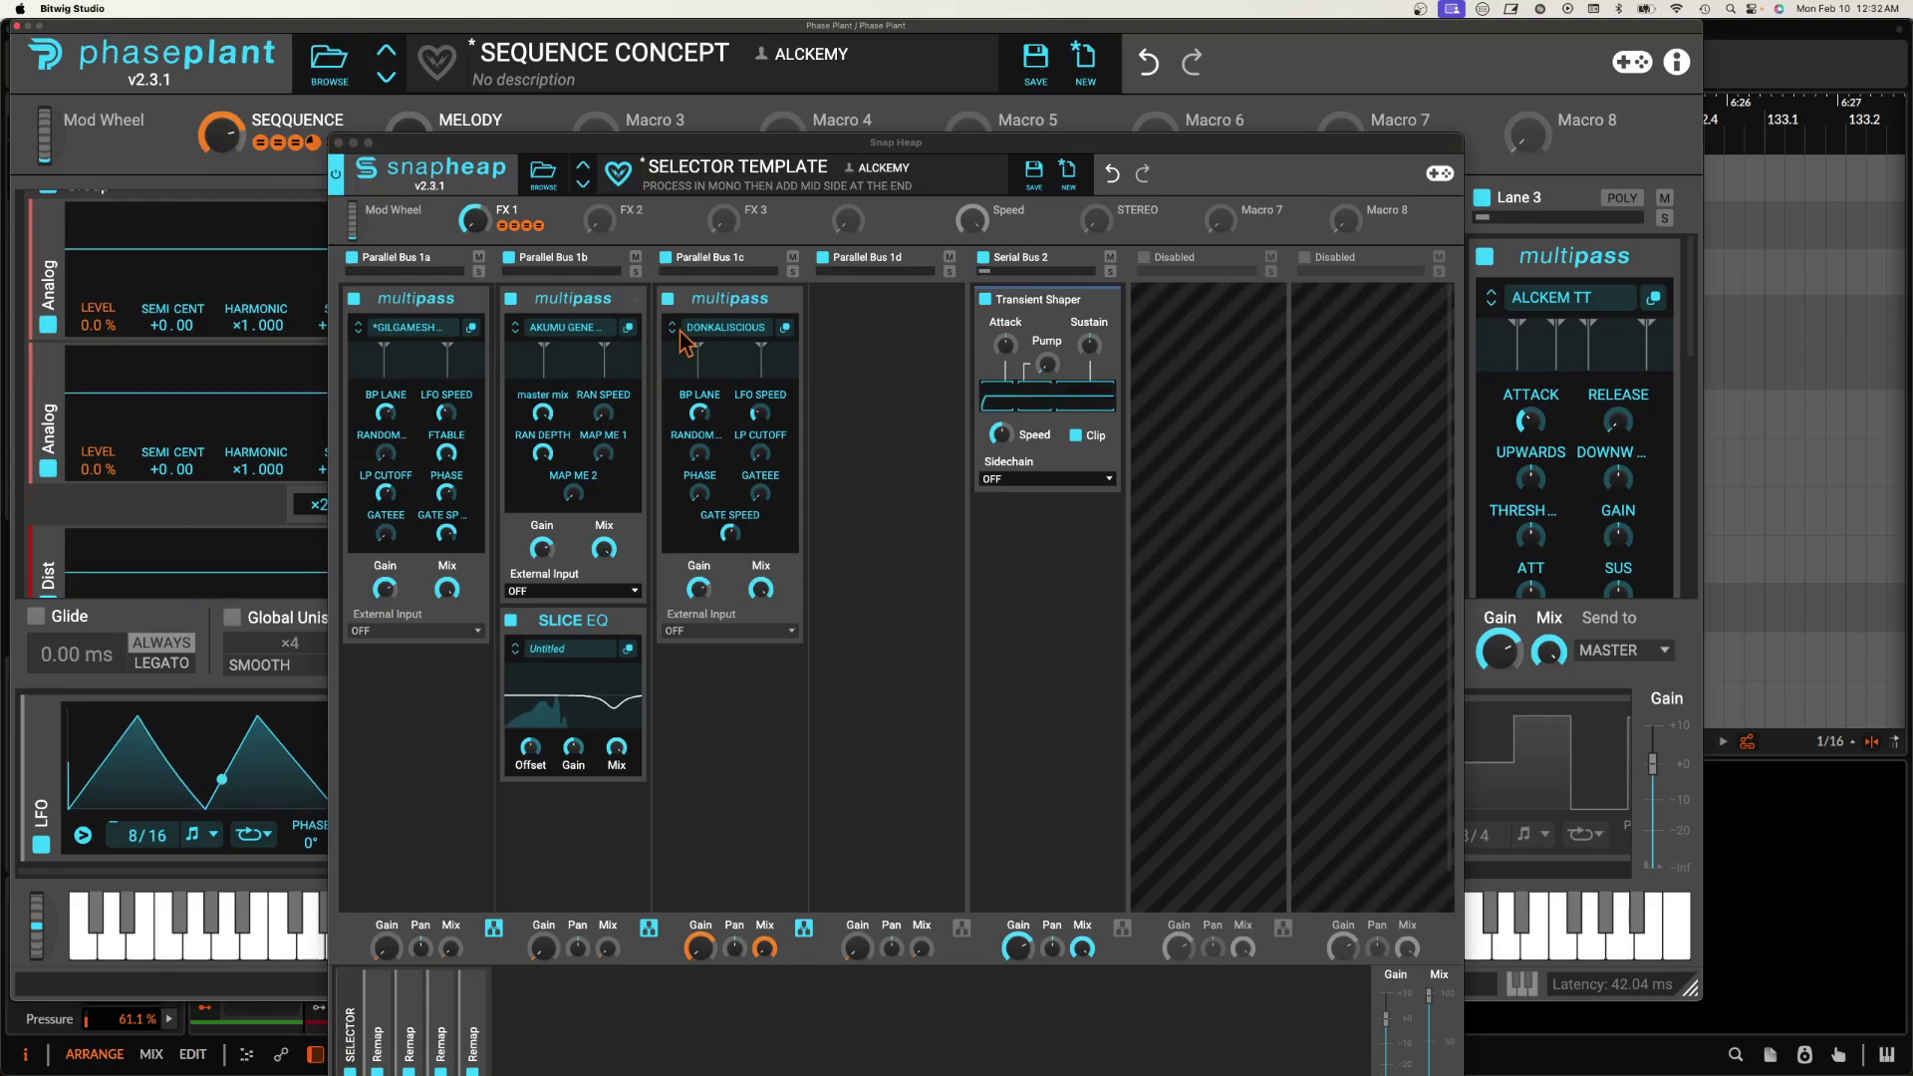
left_click(743, 330)
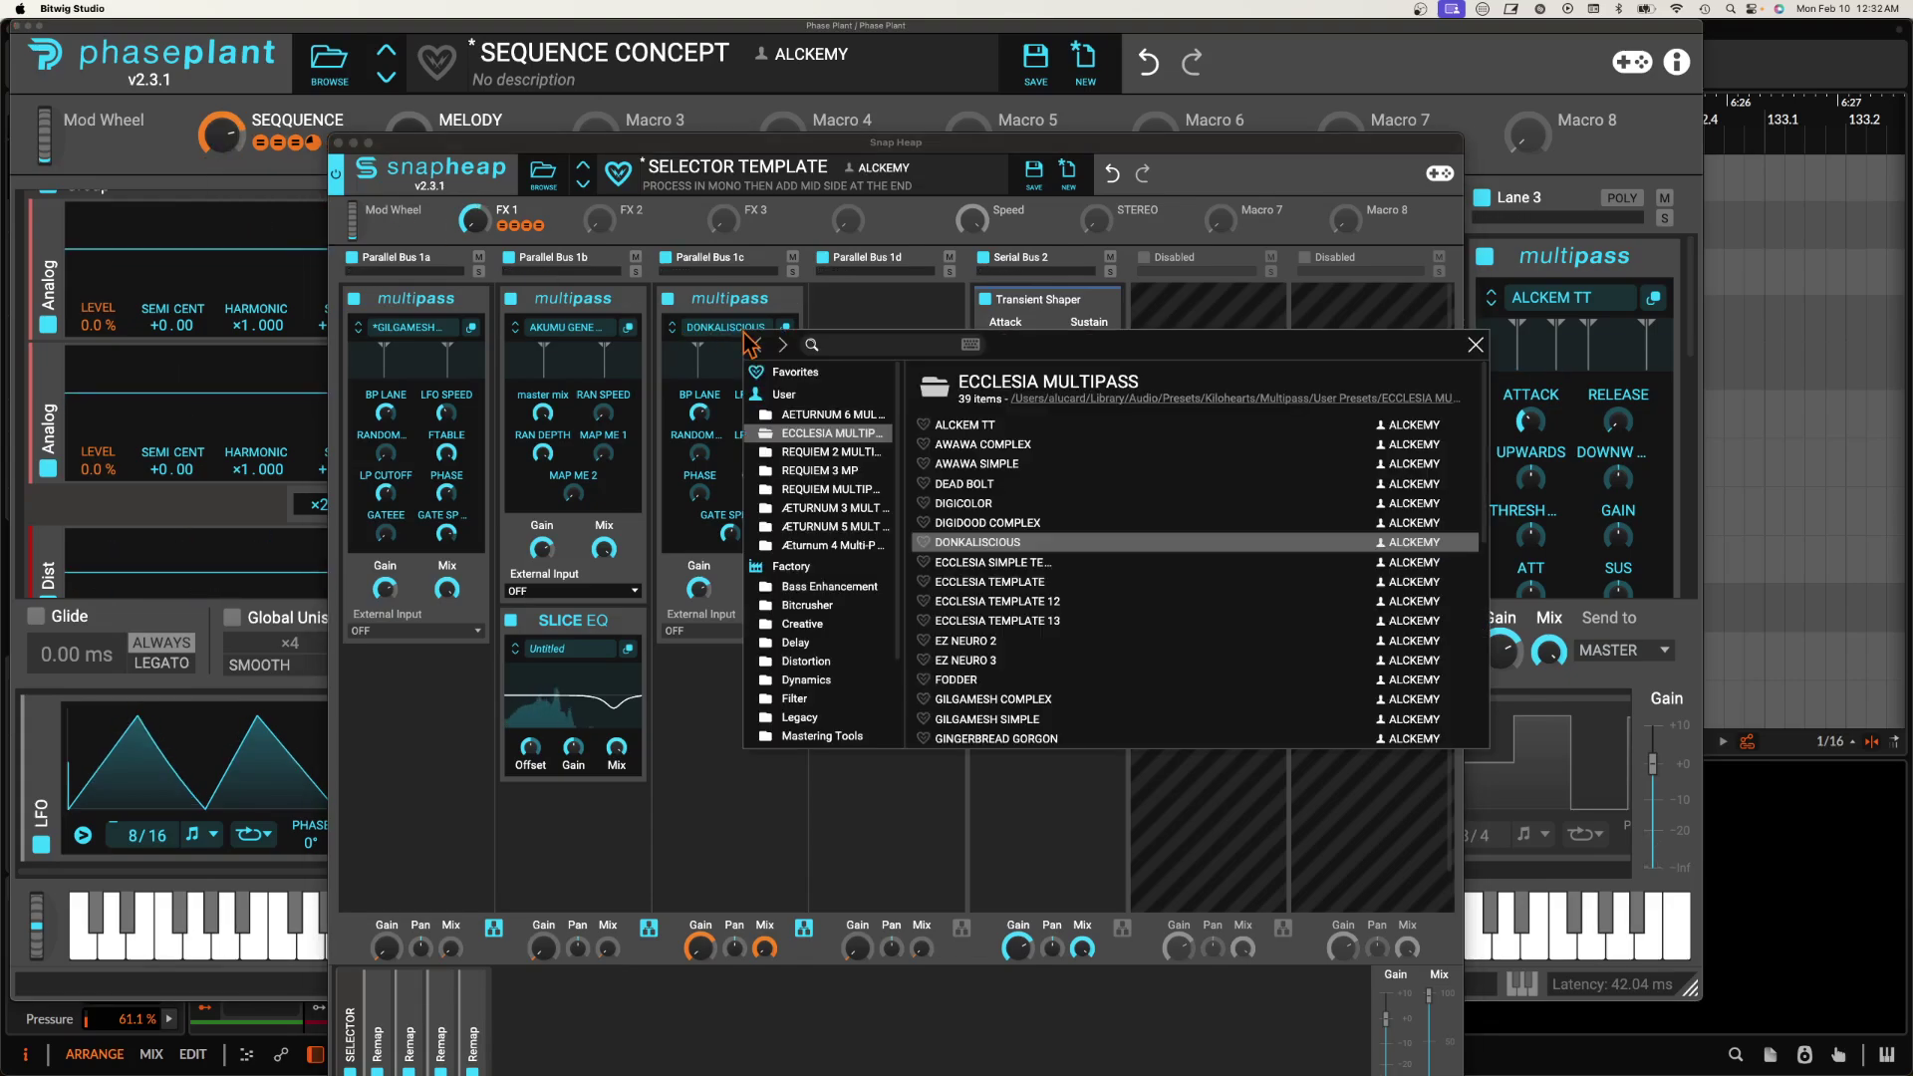
left_click(847, 471)
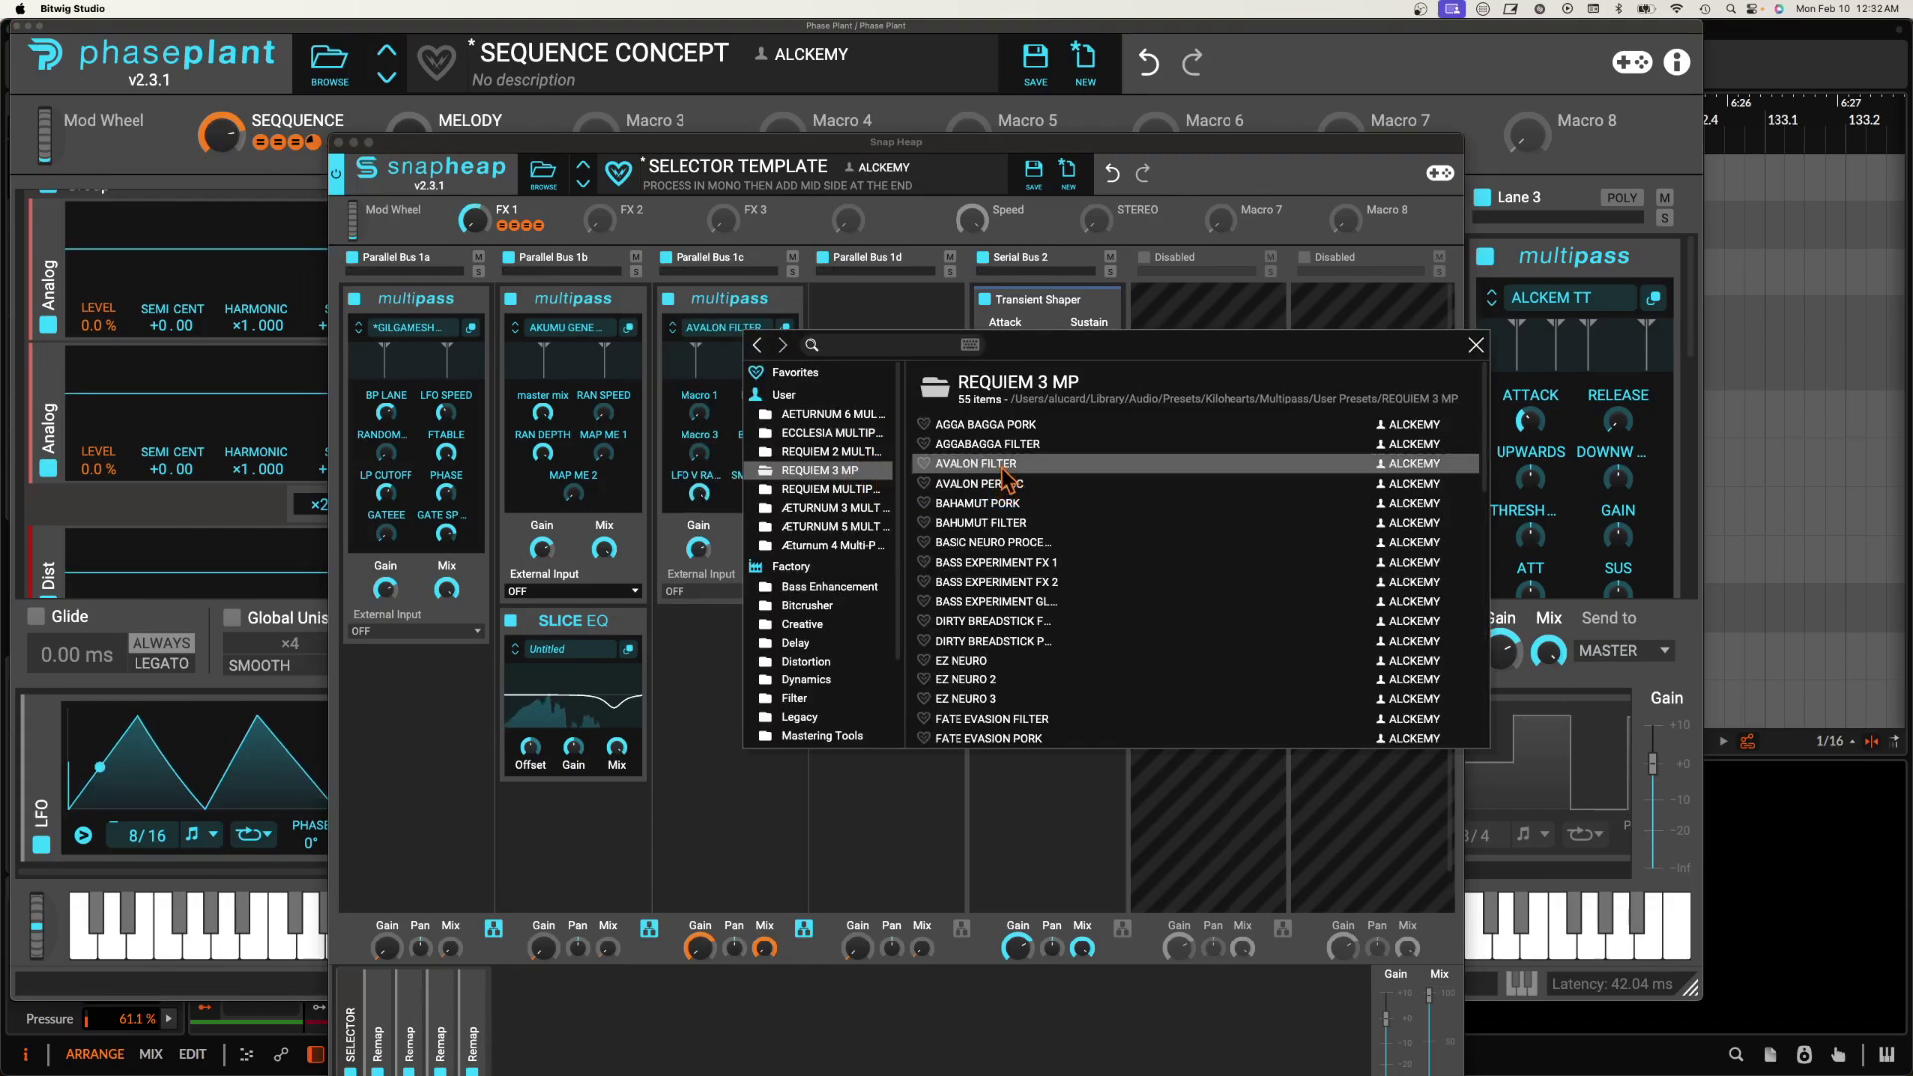
double_click(981, 464)
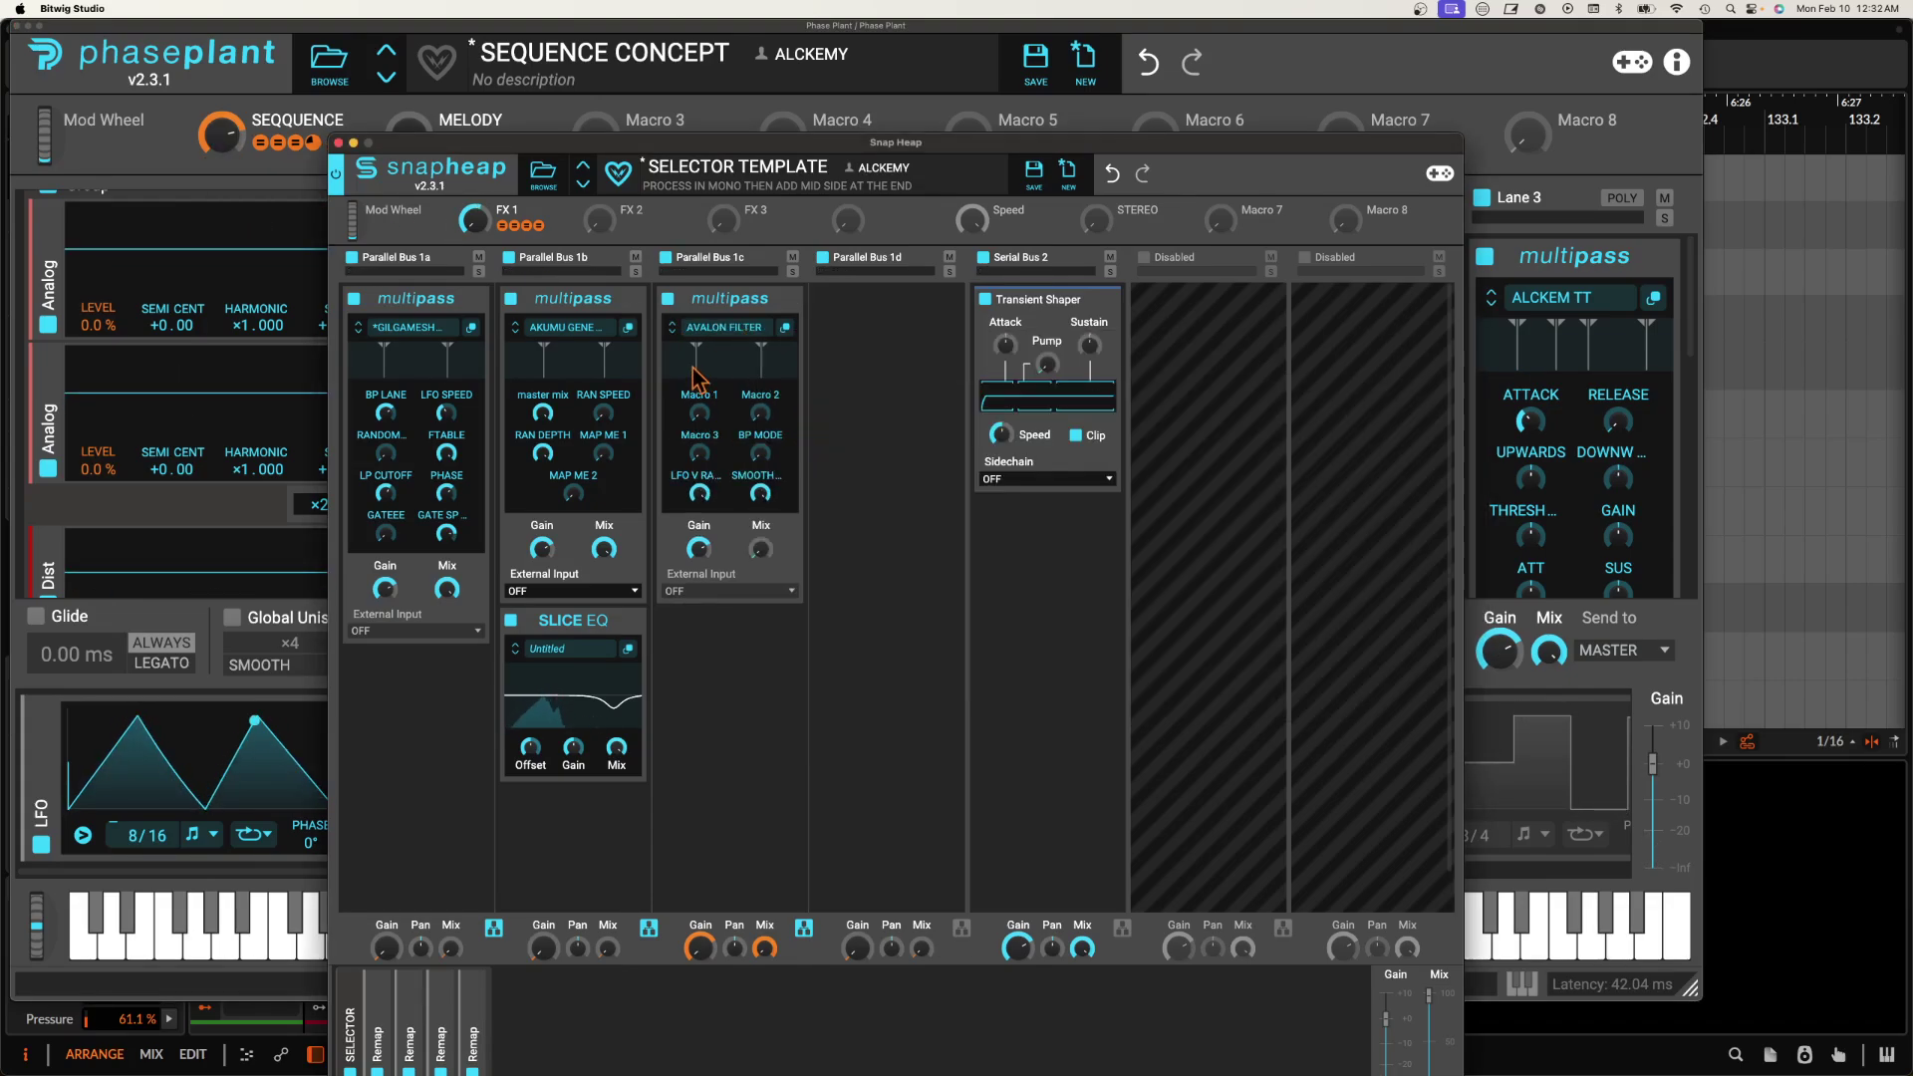
Load GILGAMESH COMPLEX from the ECCLESIA MULTIPASS folder into the Multipass on Parallel Bus 1c and close the Snap Heap editor.
left_click(730, 328)
left_click(782, 436)
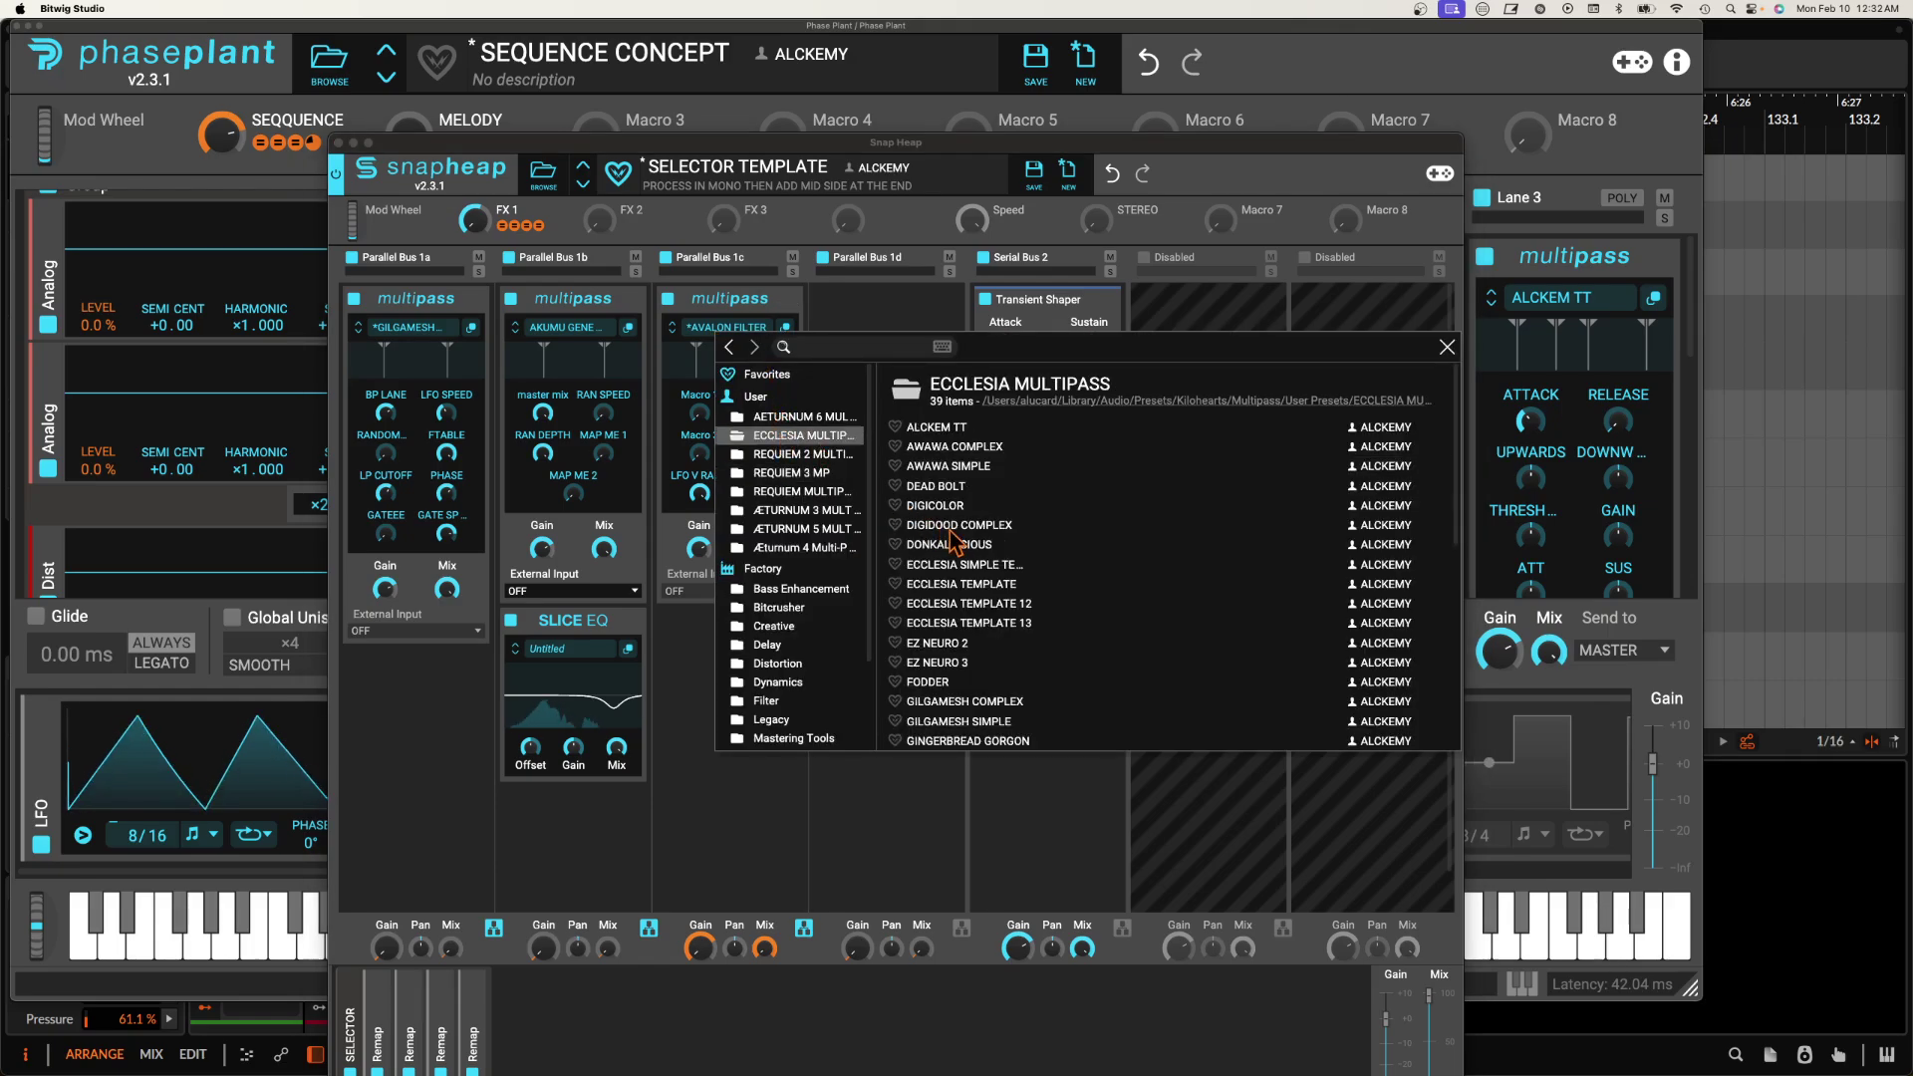
scroll(951, 543, "down", 3)
left_click(966, 615)
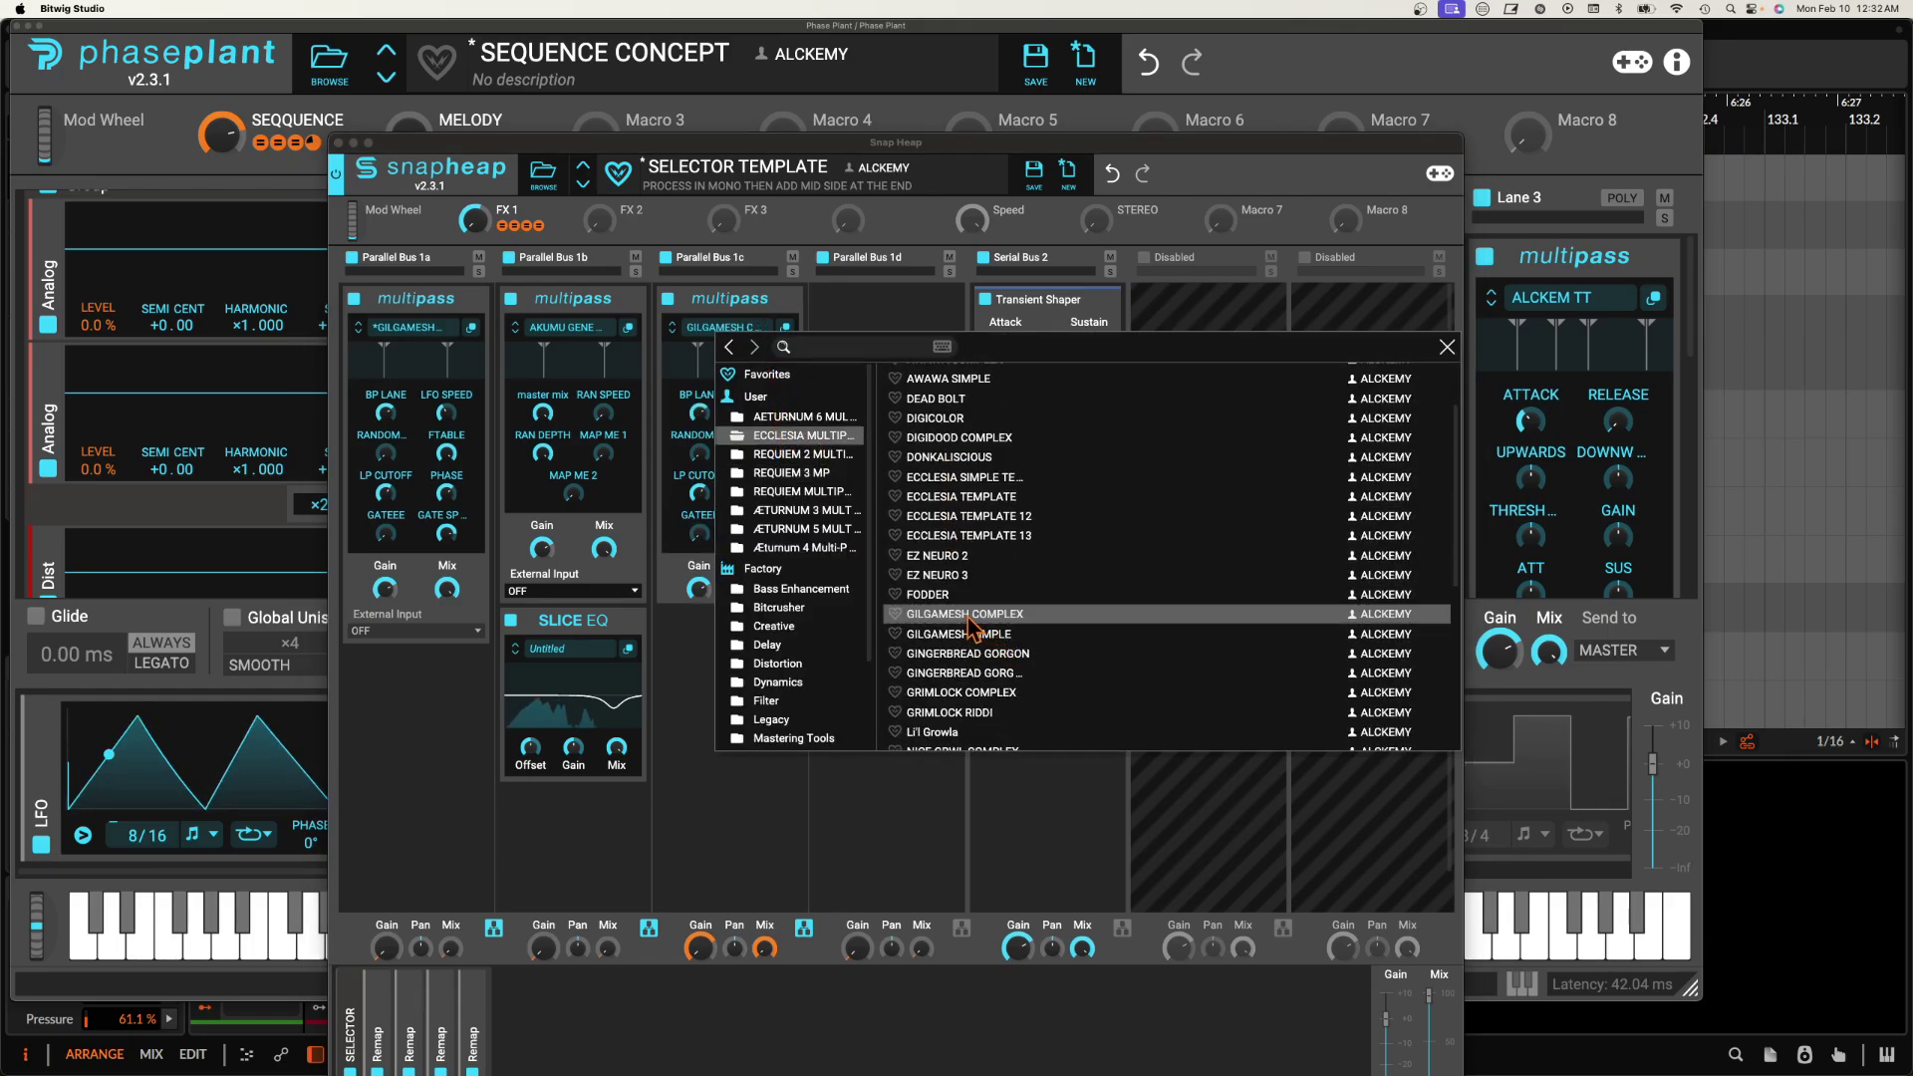
left_click(724, 331)
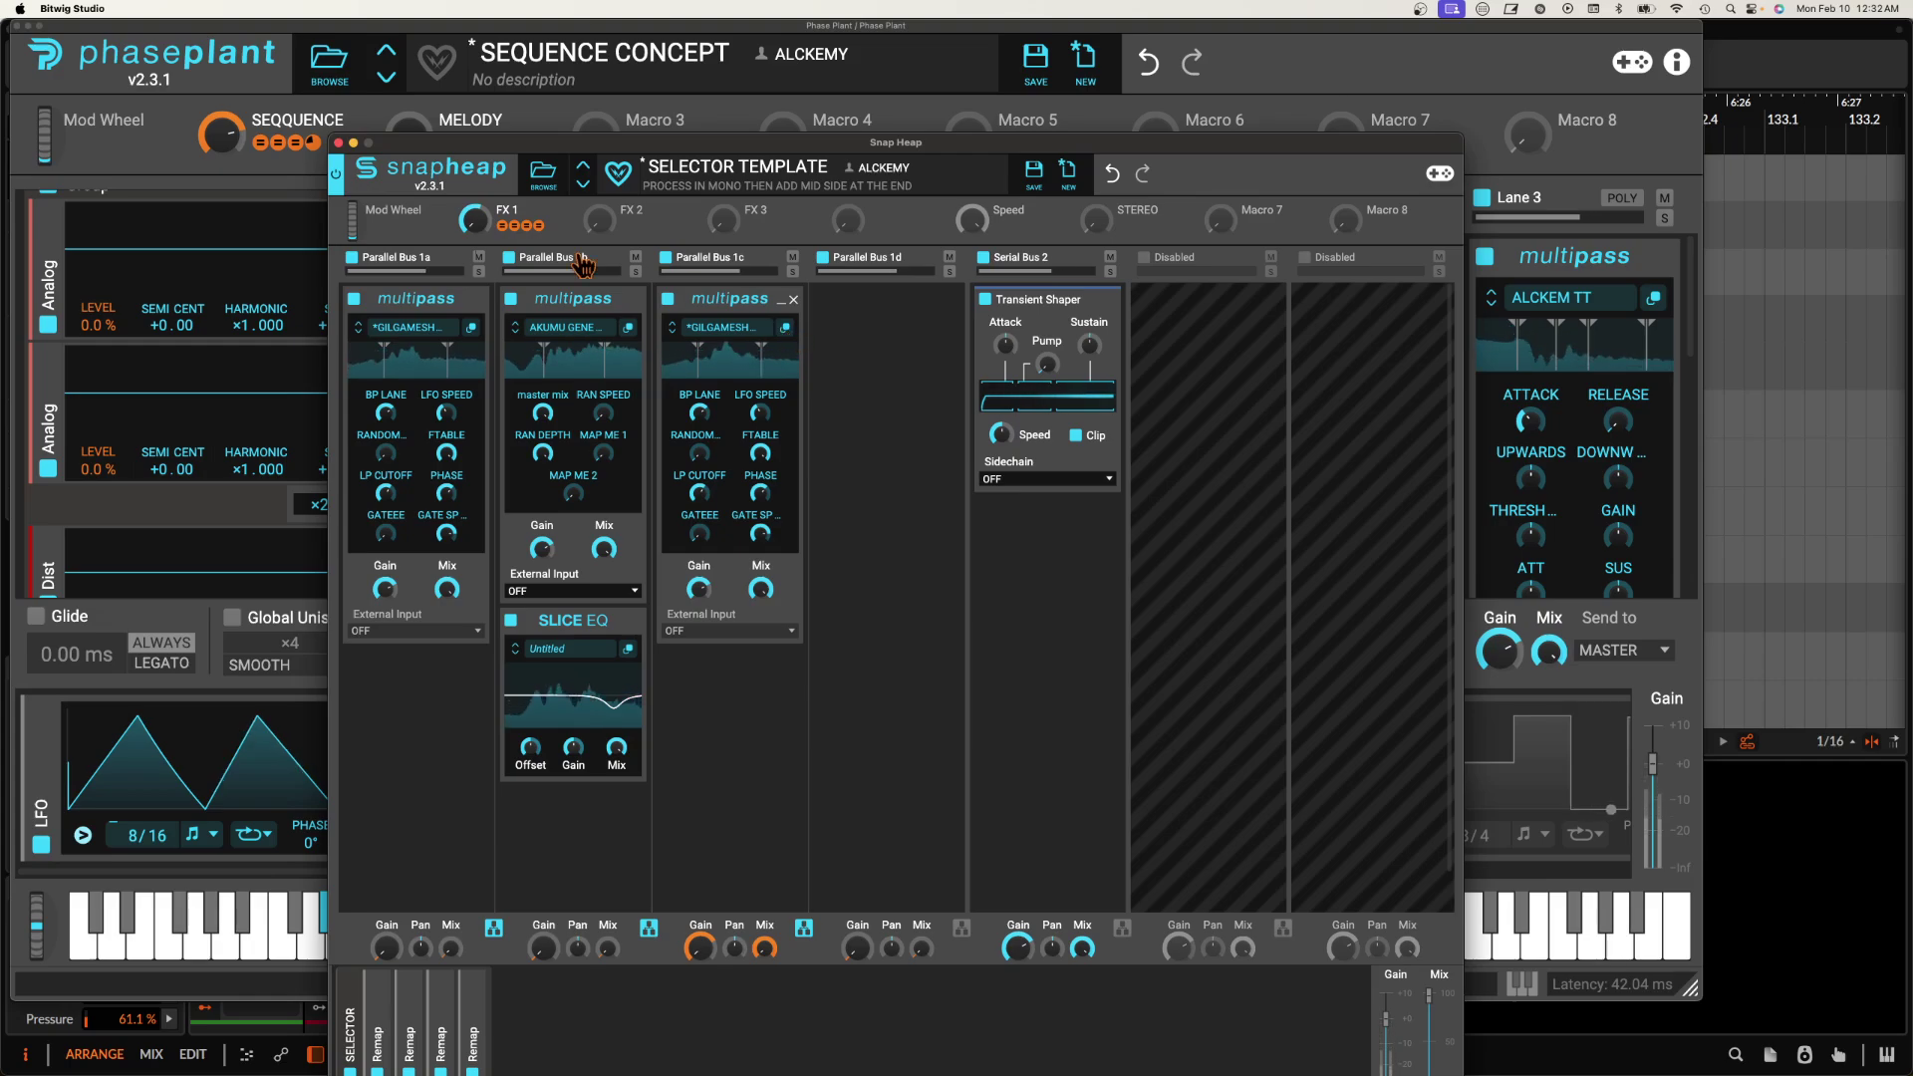
left_click(338, 144)
In the group below the standalone sawtooth oscillator, switch the upper analog oscillator to a square wave and enable its ×2 SMOOTH unison.
scroll(498, 398, "down", 10)
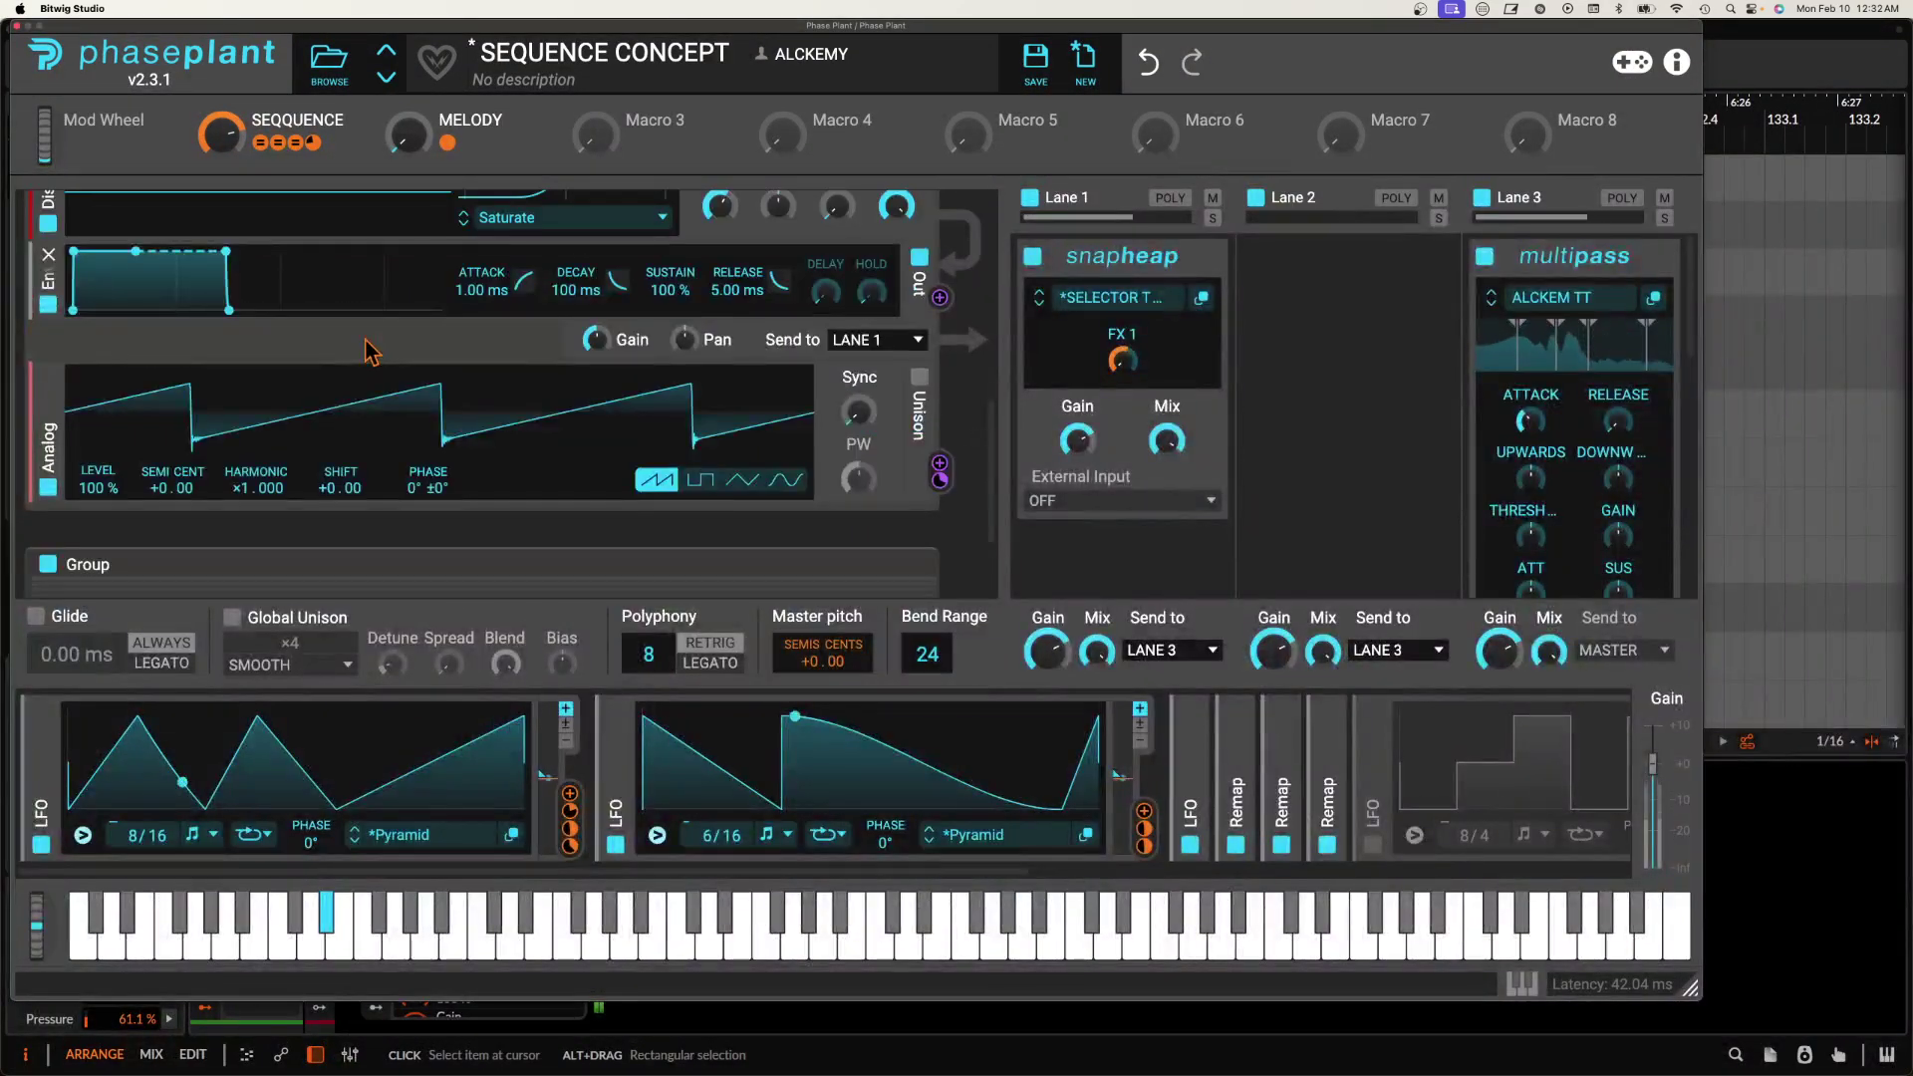
left_click(914, 410)
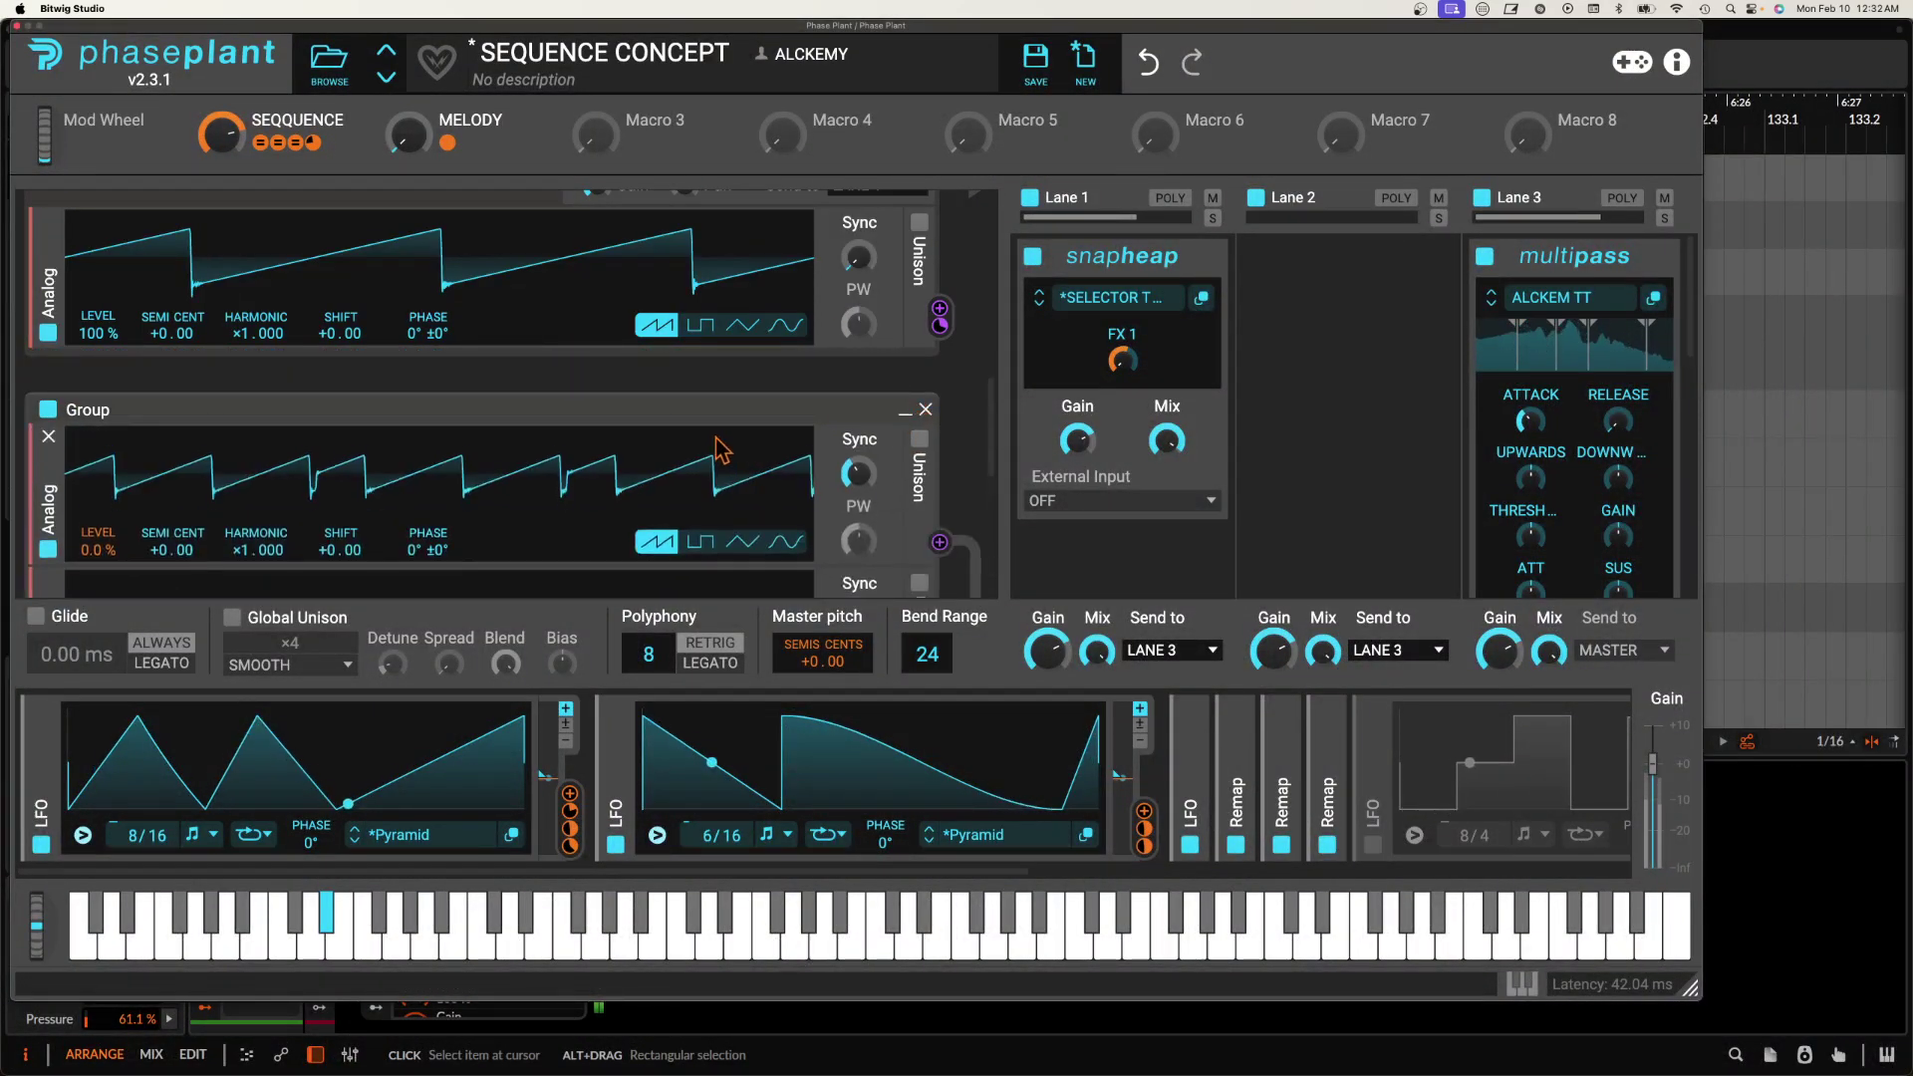
scroll(717, 448, "down", 3)
scroll(718, 448, "up", 1)
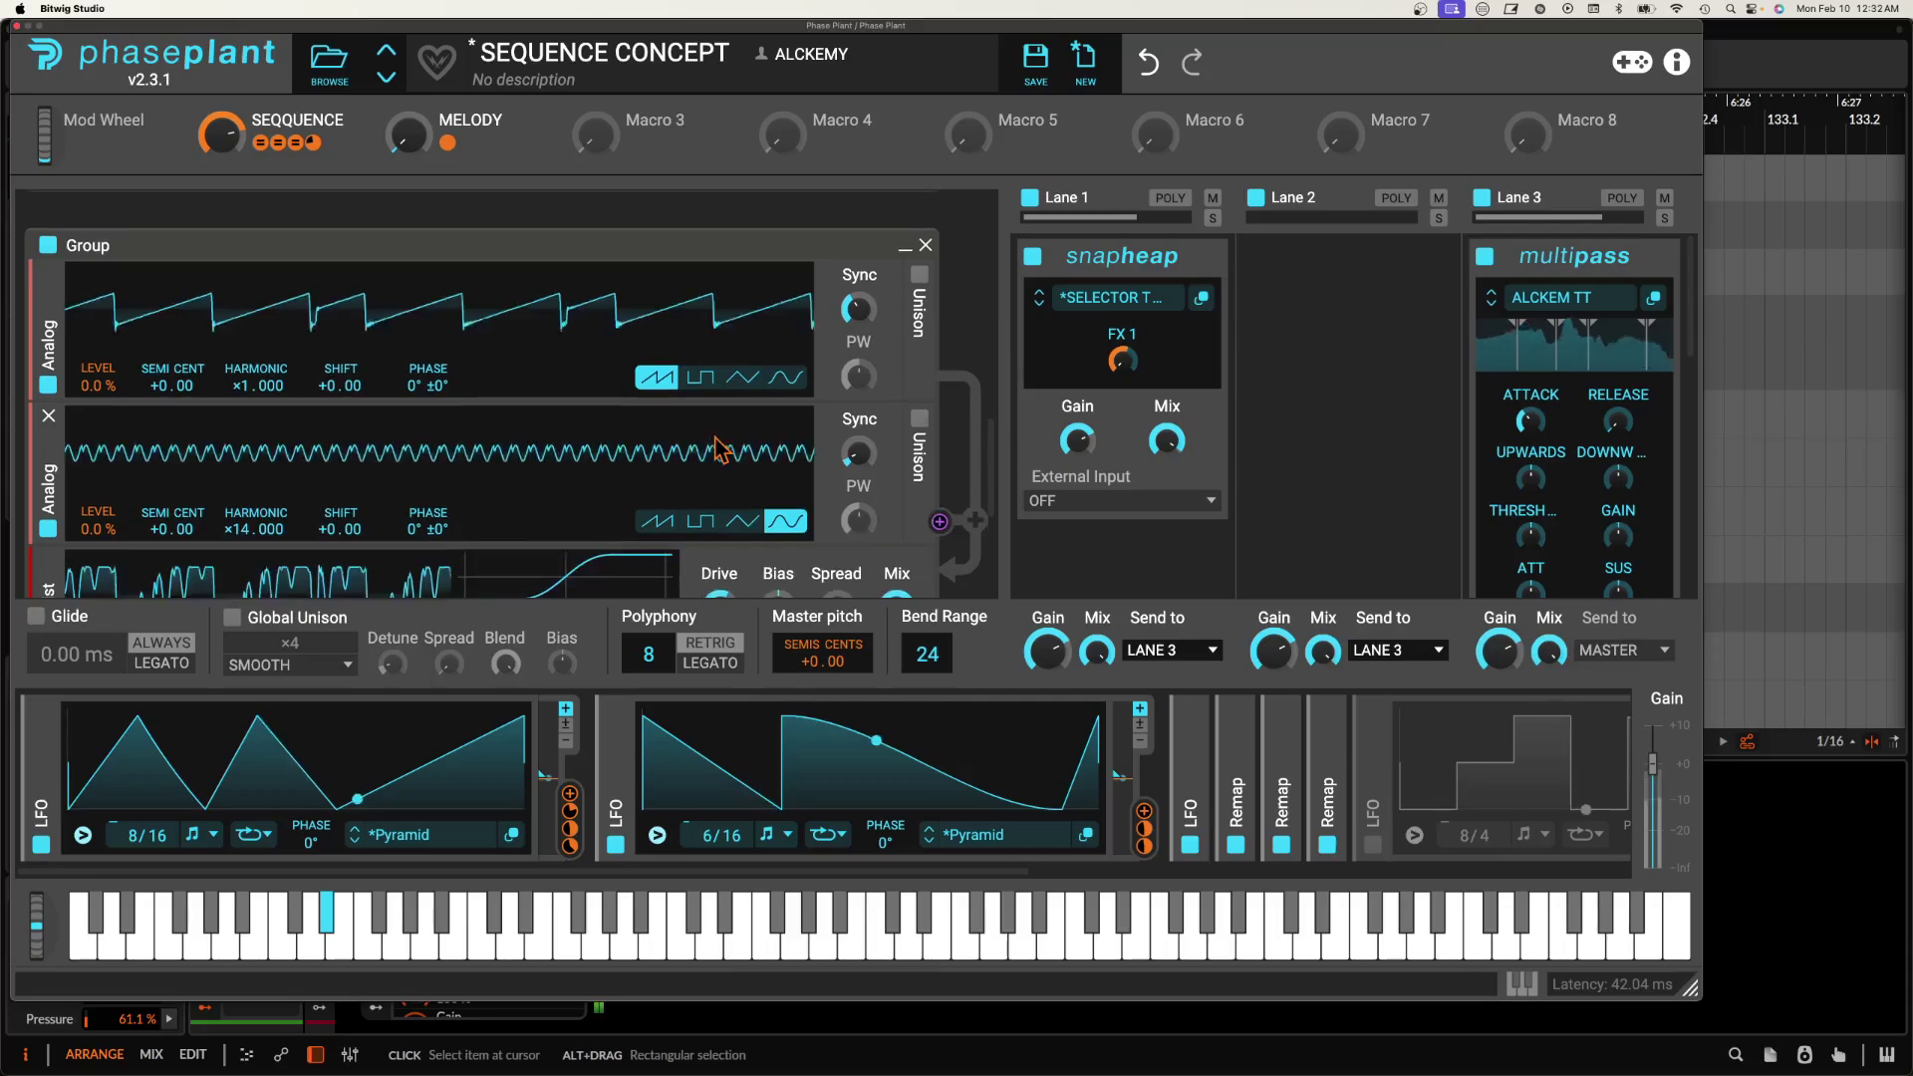
left_click(699, 376)
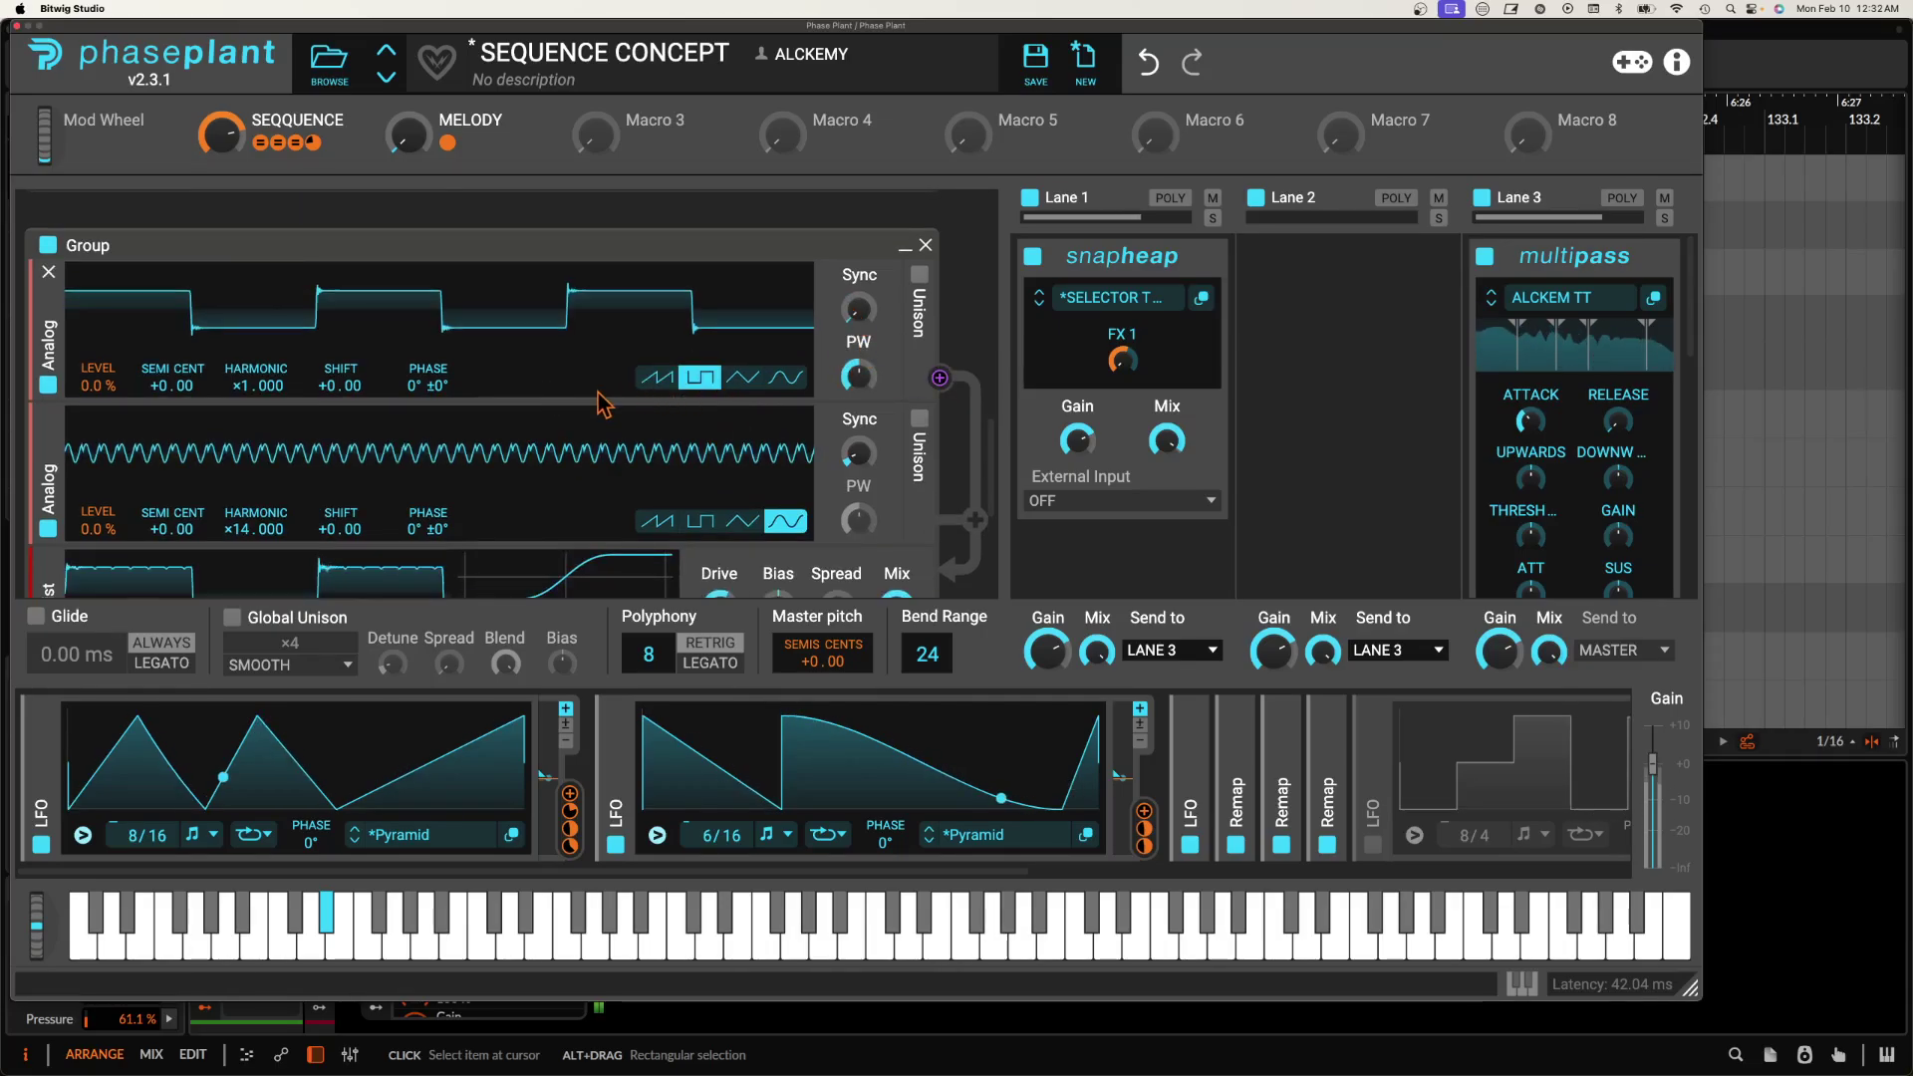
left_click(919, 274)
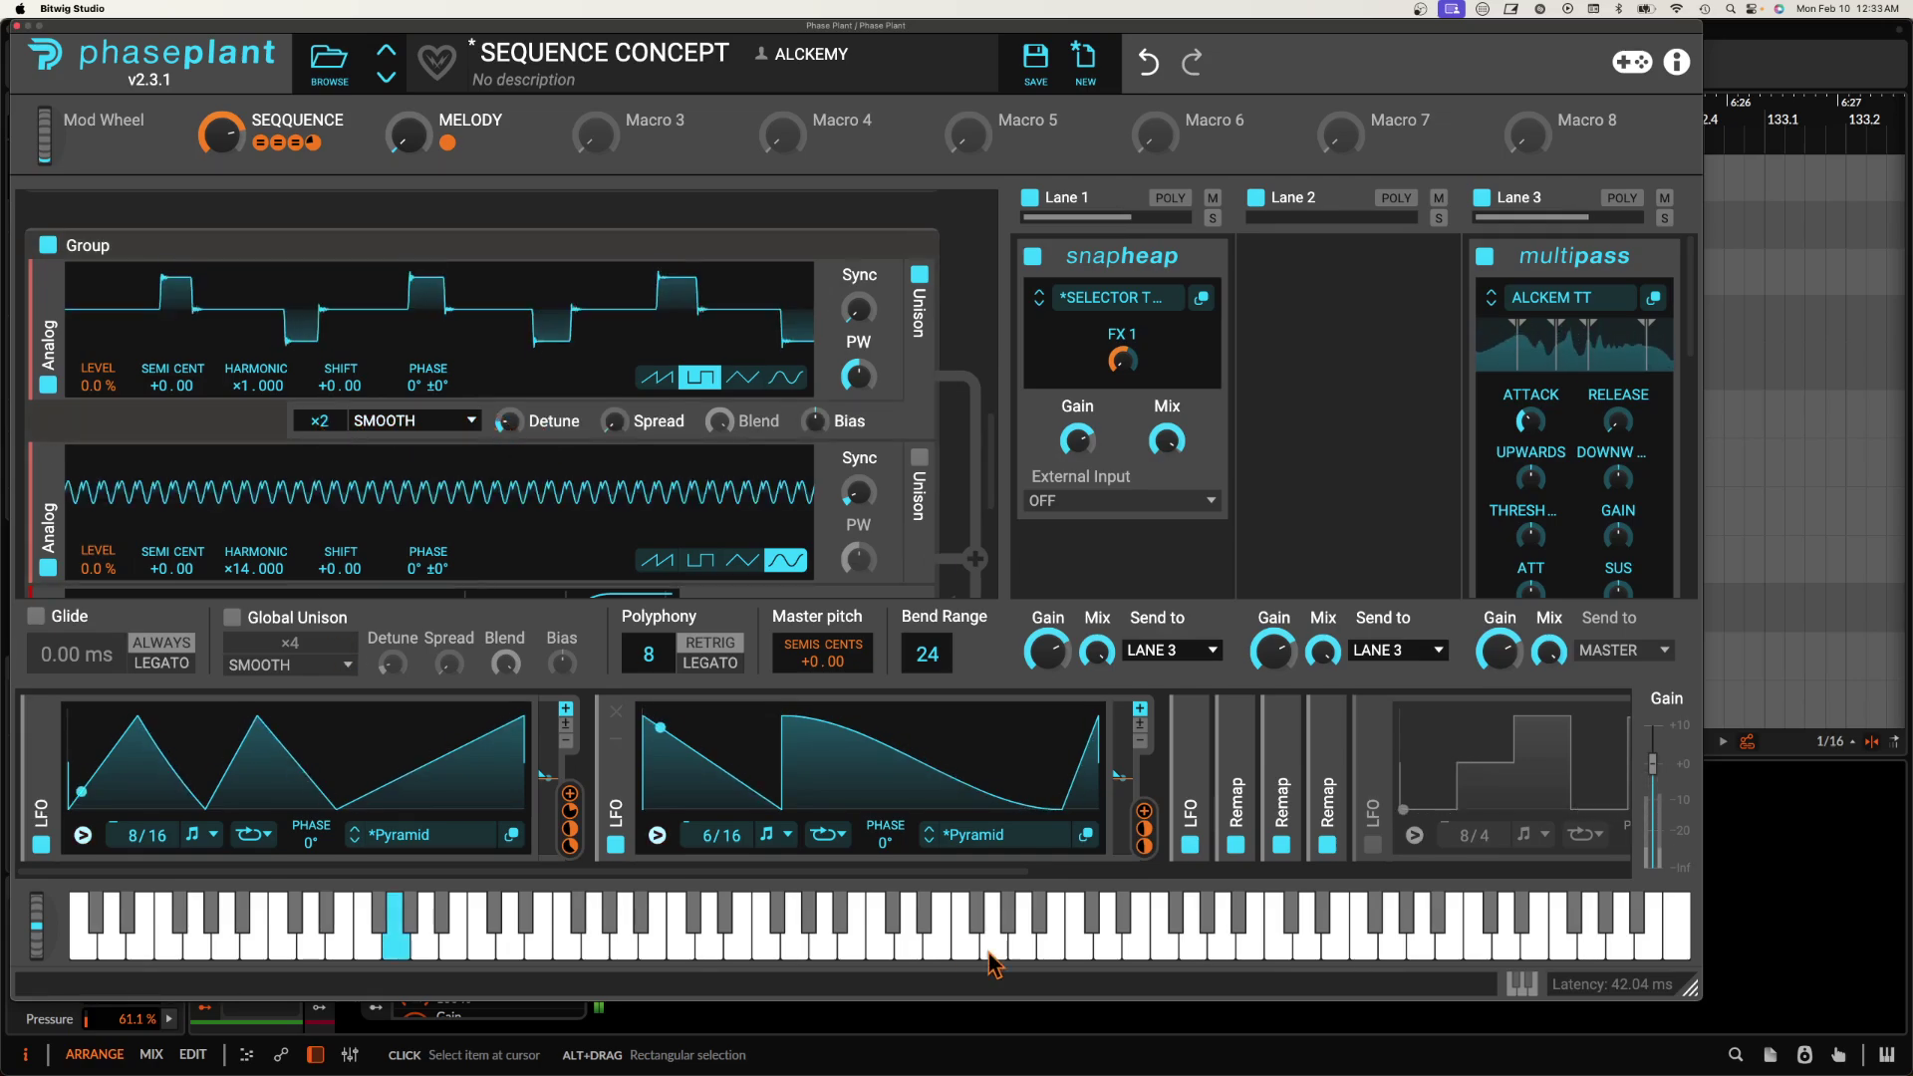
Collapse the second LFO and expand the third LFO, the one running at 4/16.
left_click(618, 752)
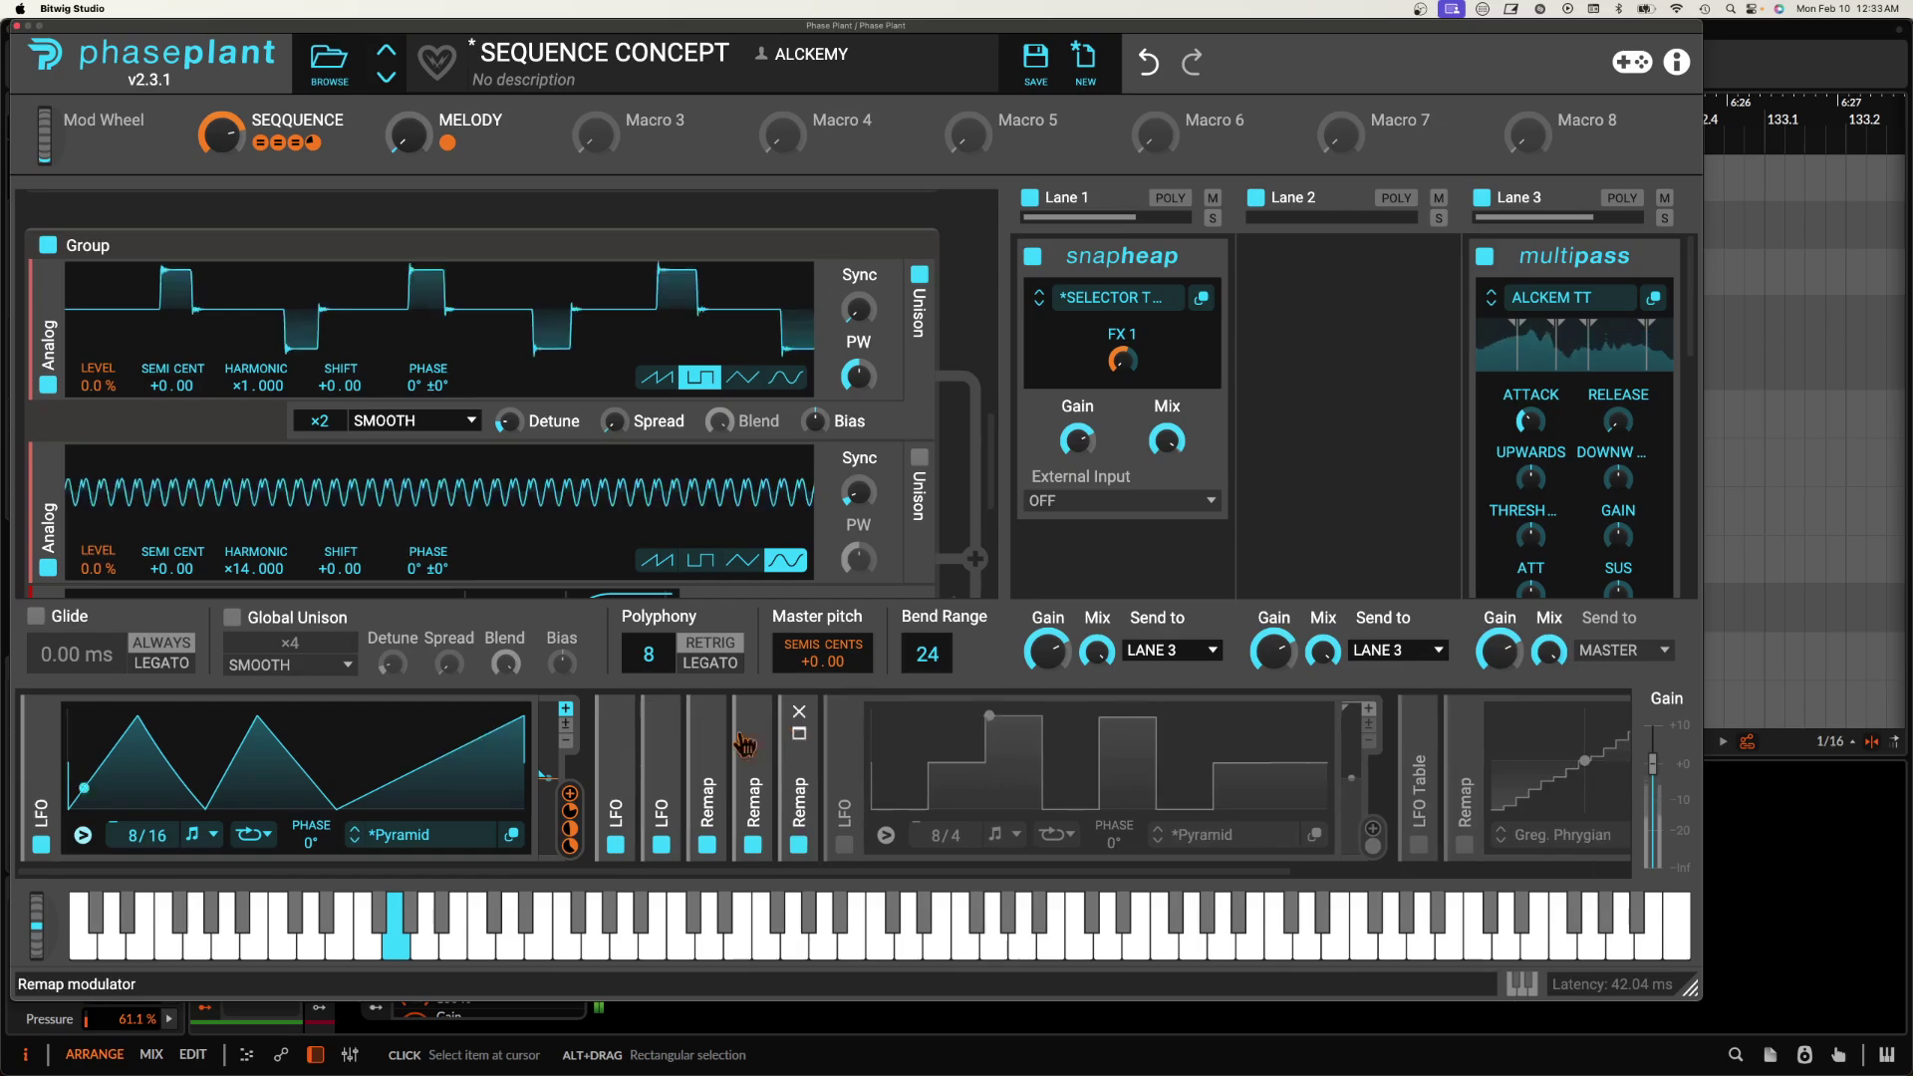
left_click(623, 747)
left_click(622, 748)
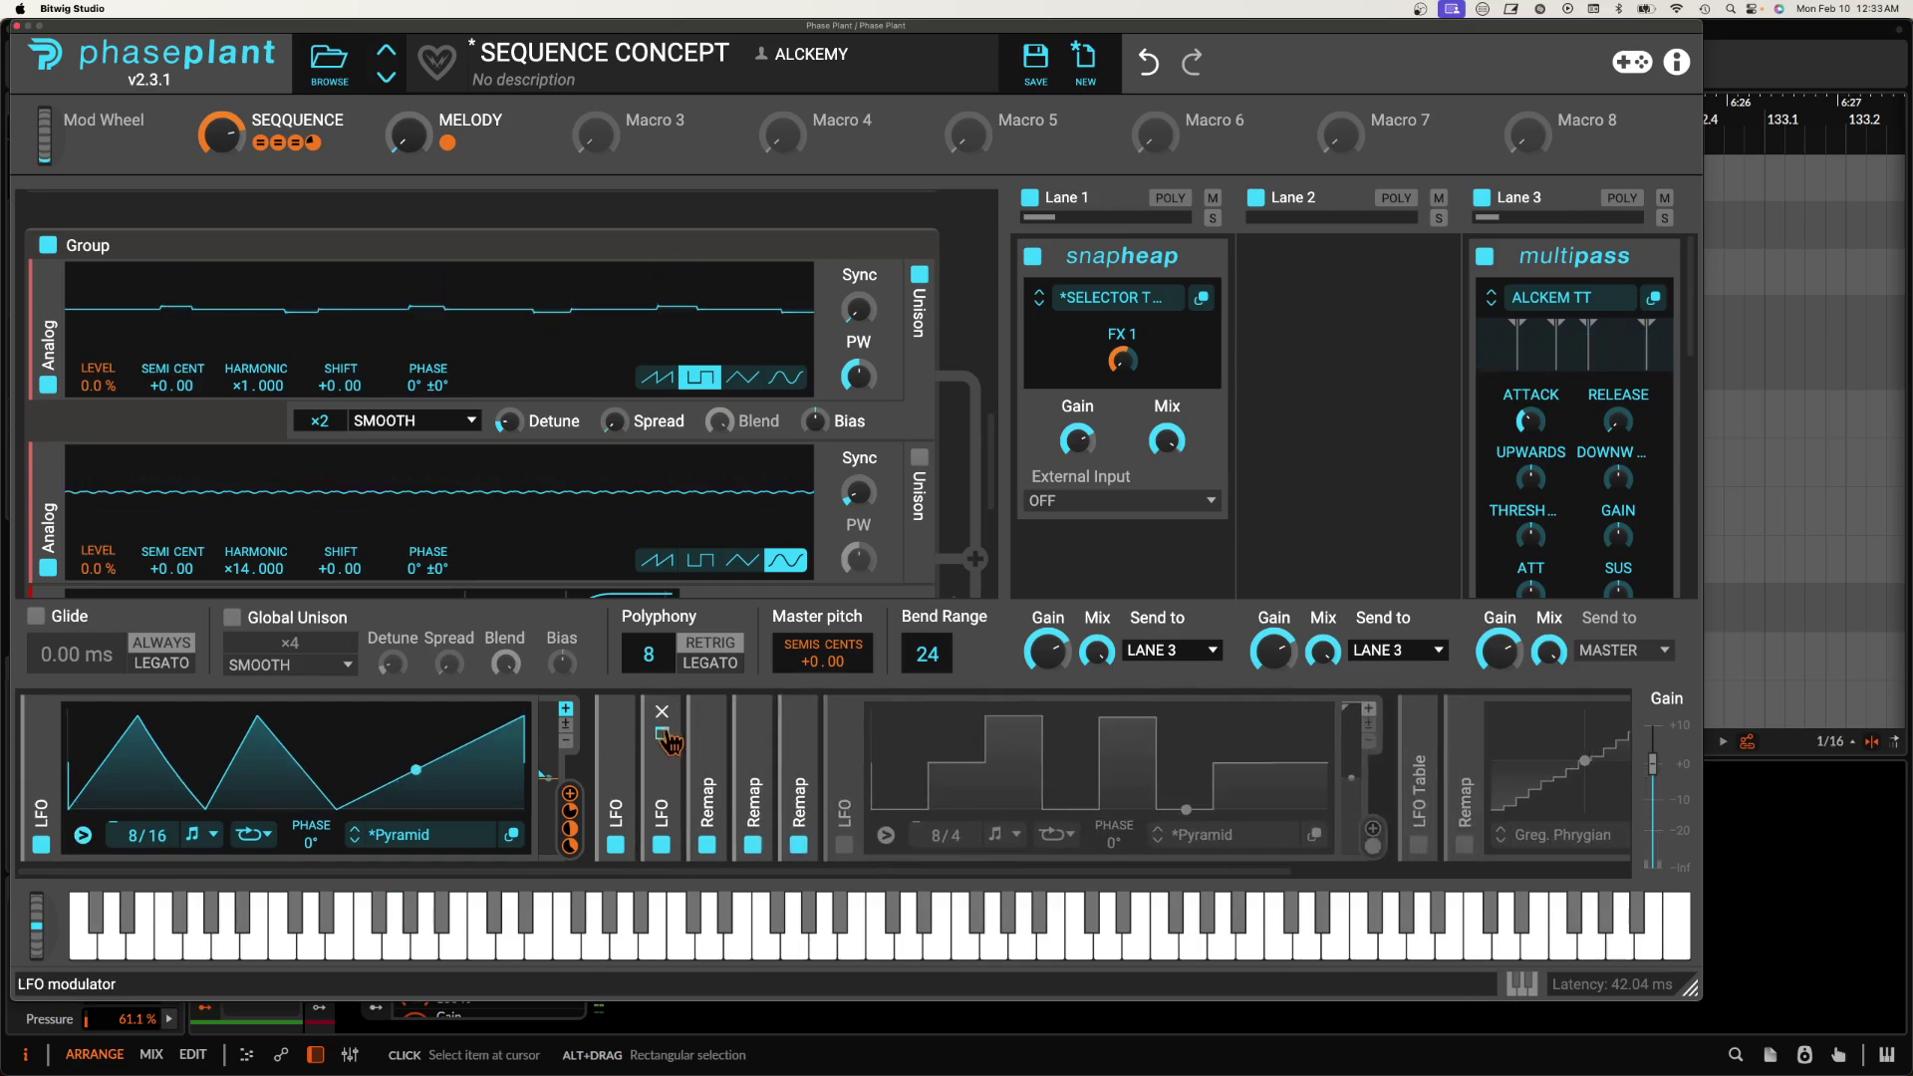
left_click(663, 737)
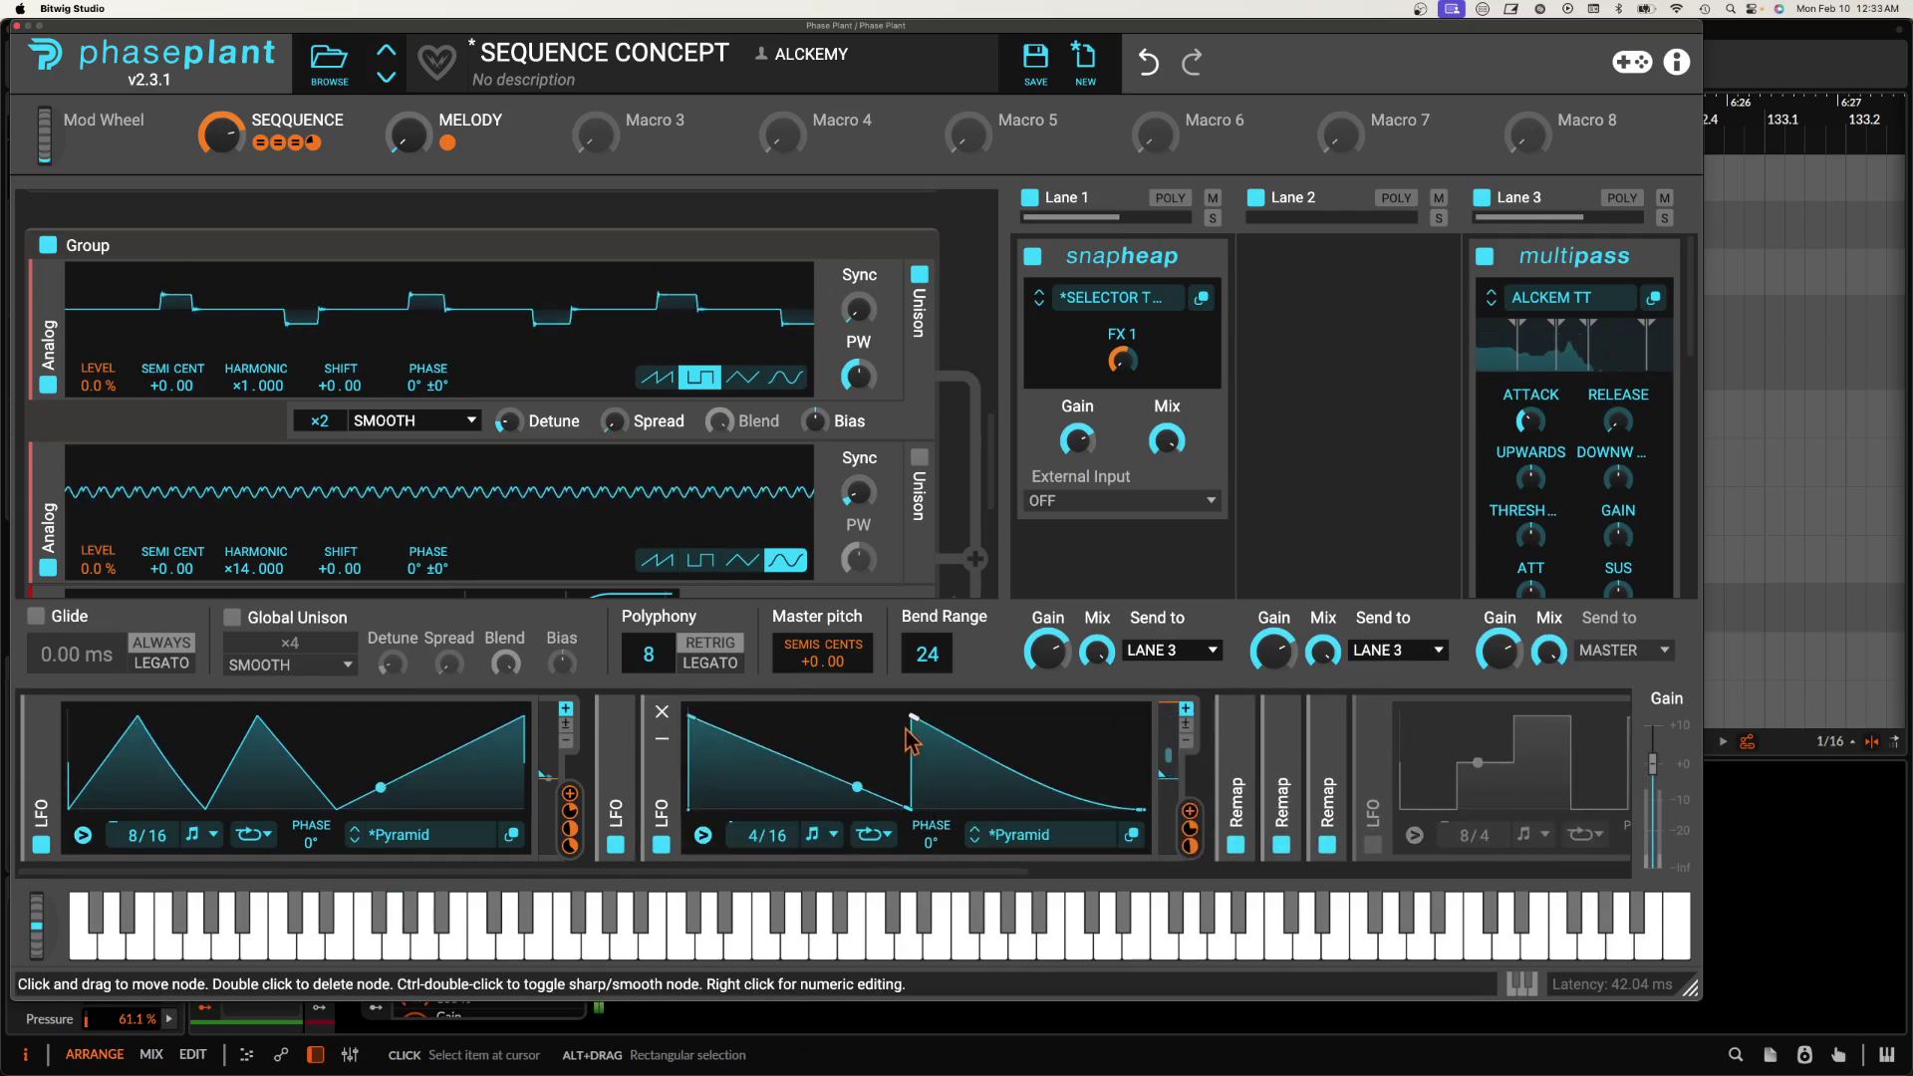
Reshape the third LFO into one central peak with inward-curving slopes, set its rate to 8/16, and collapse it.
left_click_drag(915, 728, 1141, 830)
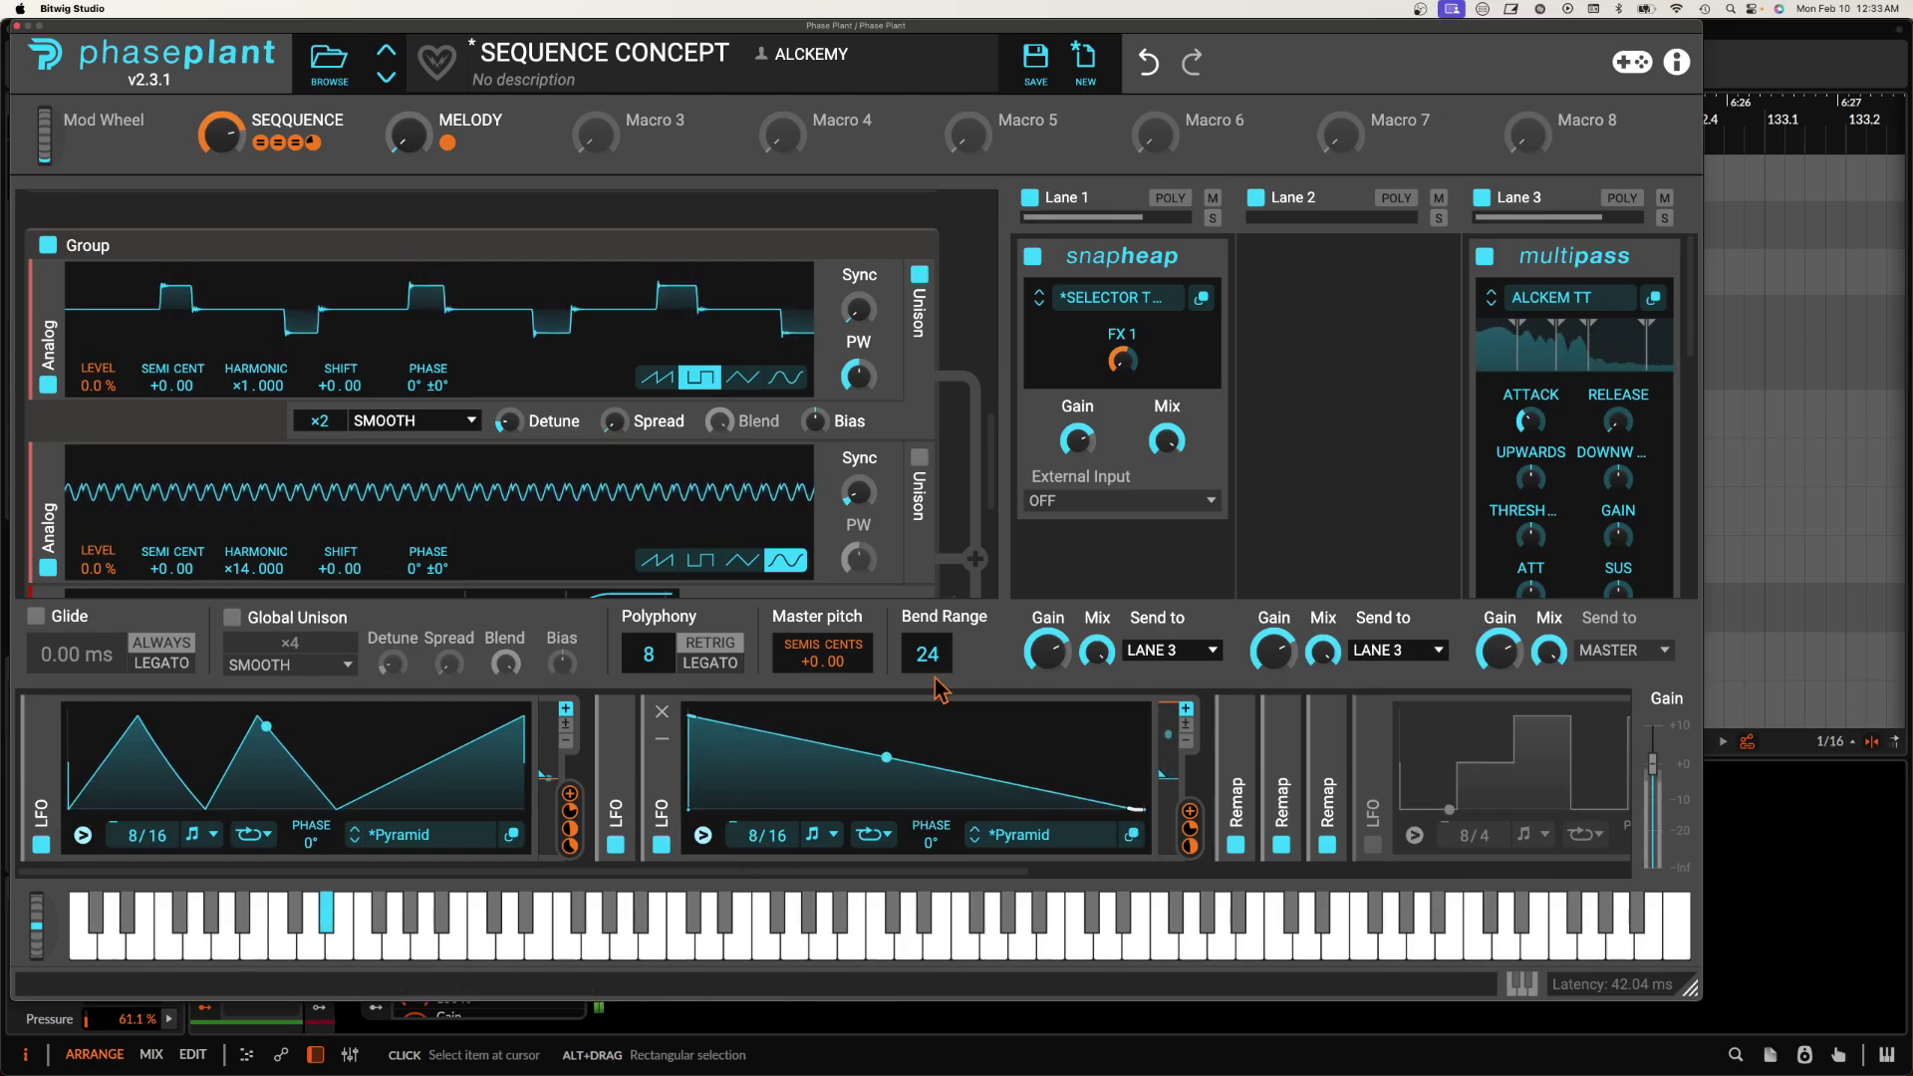
left_click_drag(697, 720, 999, 717)
left_click_drag(901, 759, 897, 792)
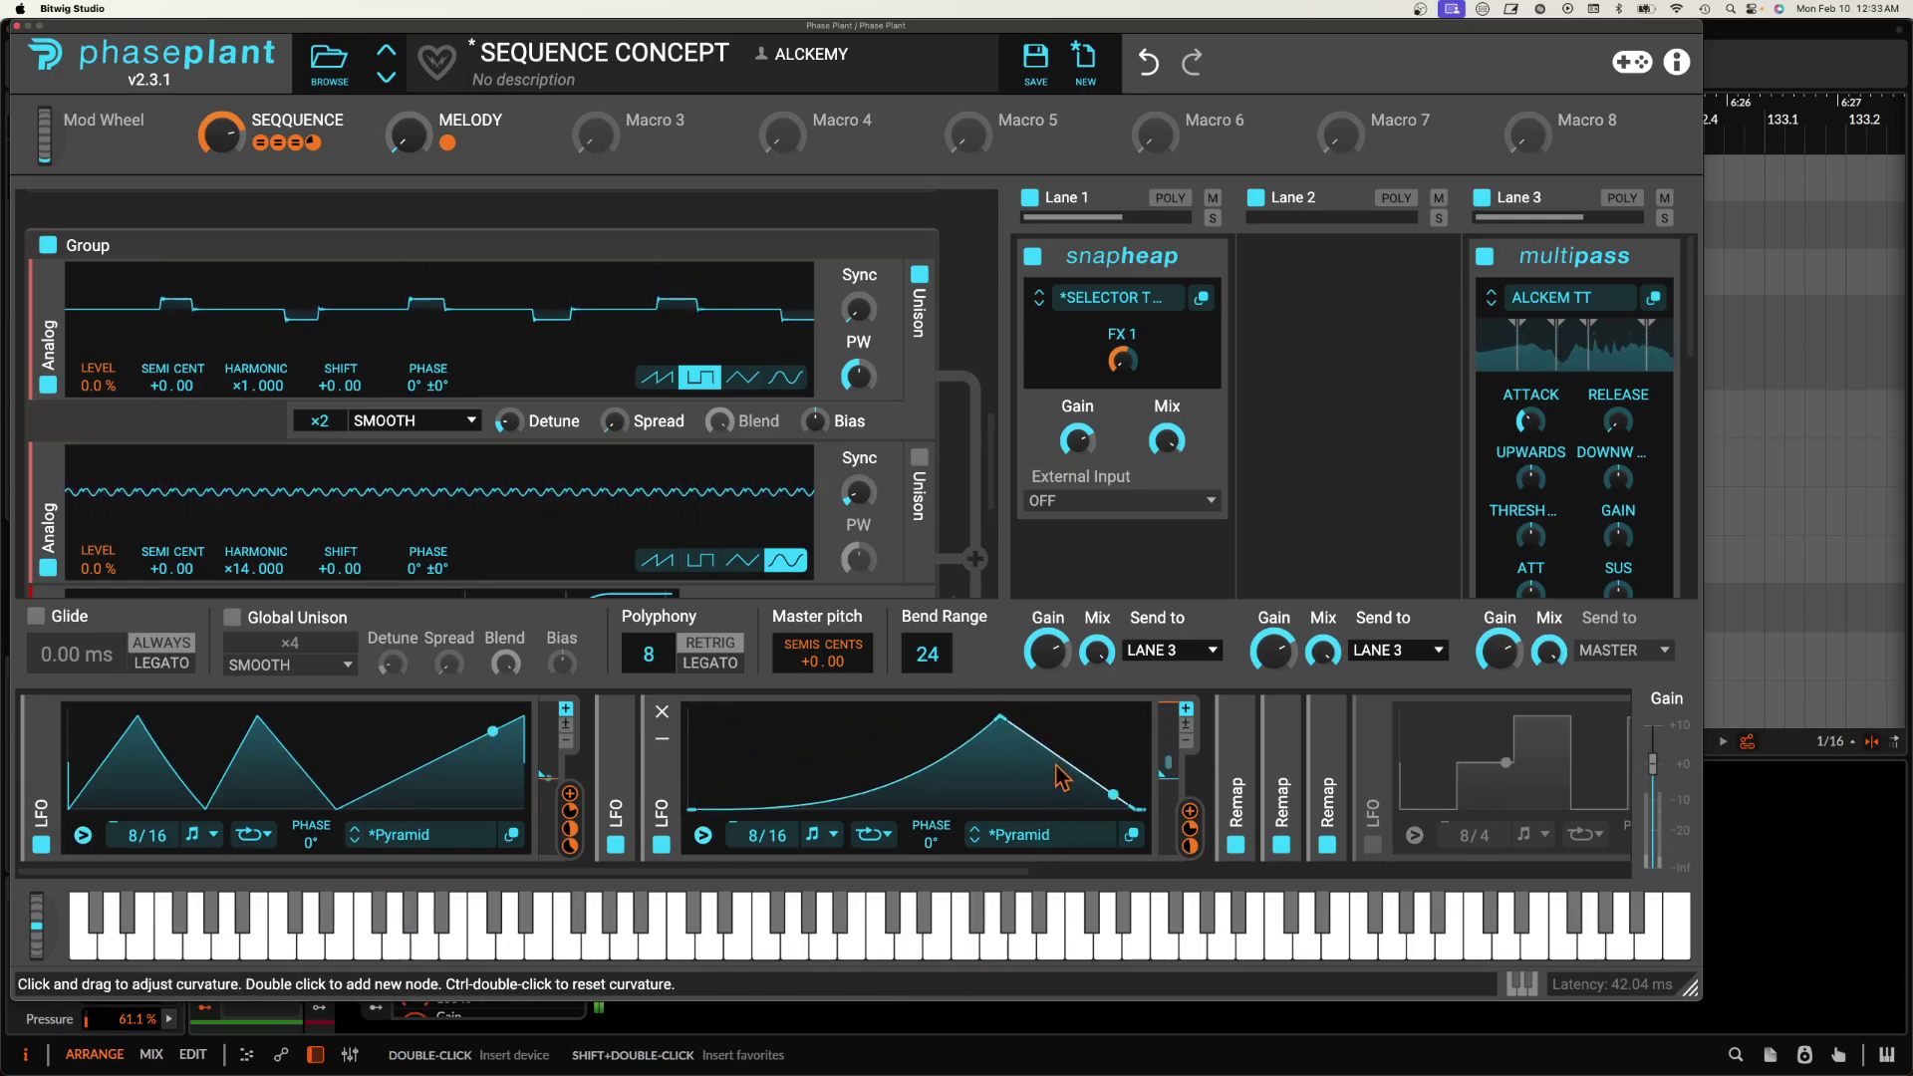
left_click_drag(1066, 762, 1057, 787)
left_click_drag(999, 719, 876, 719)
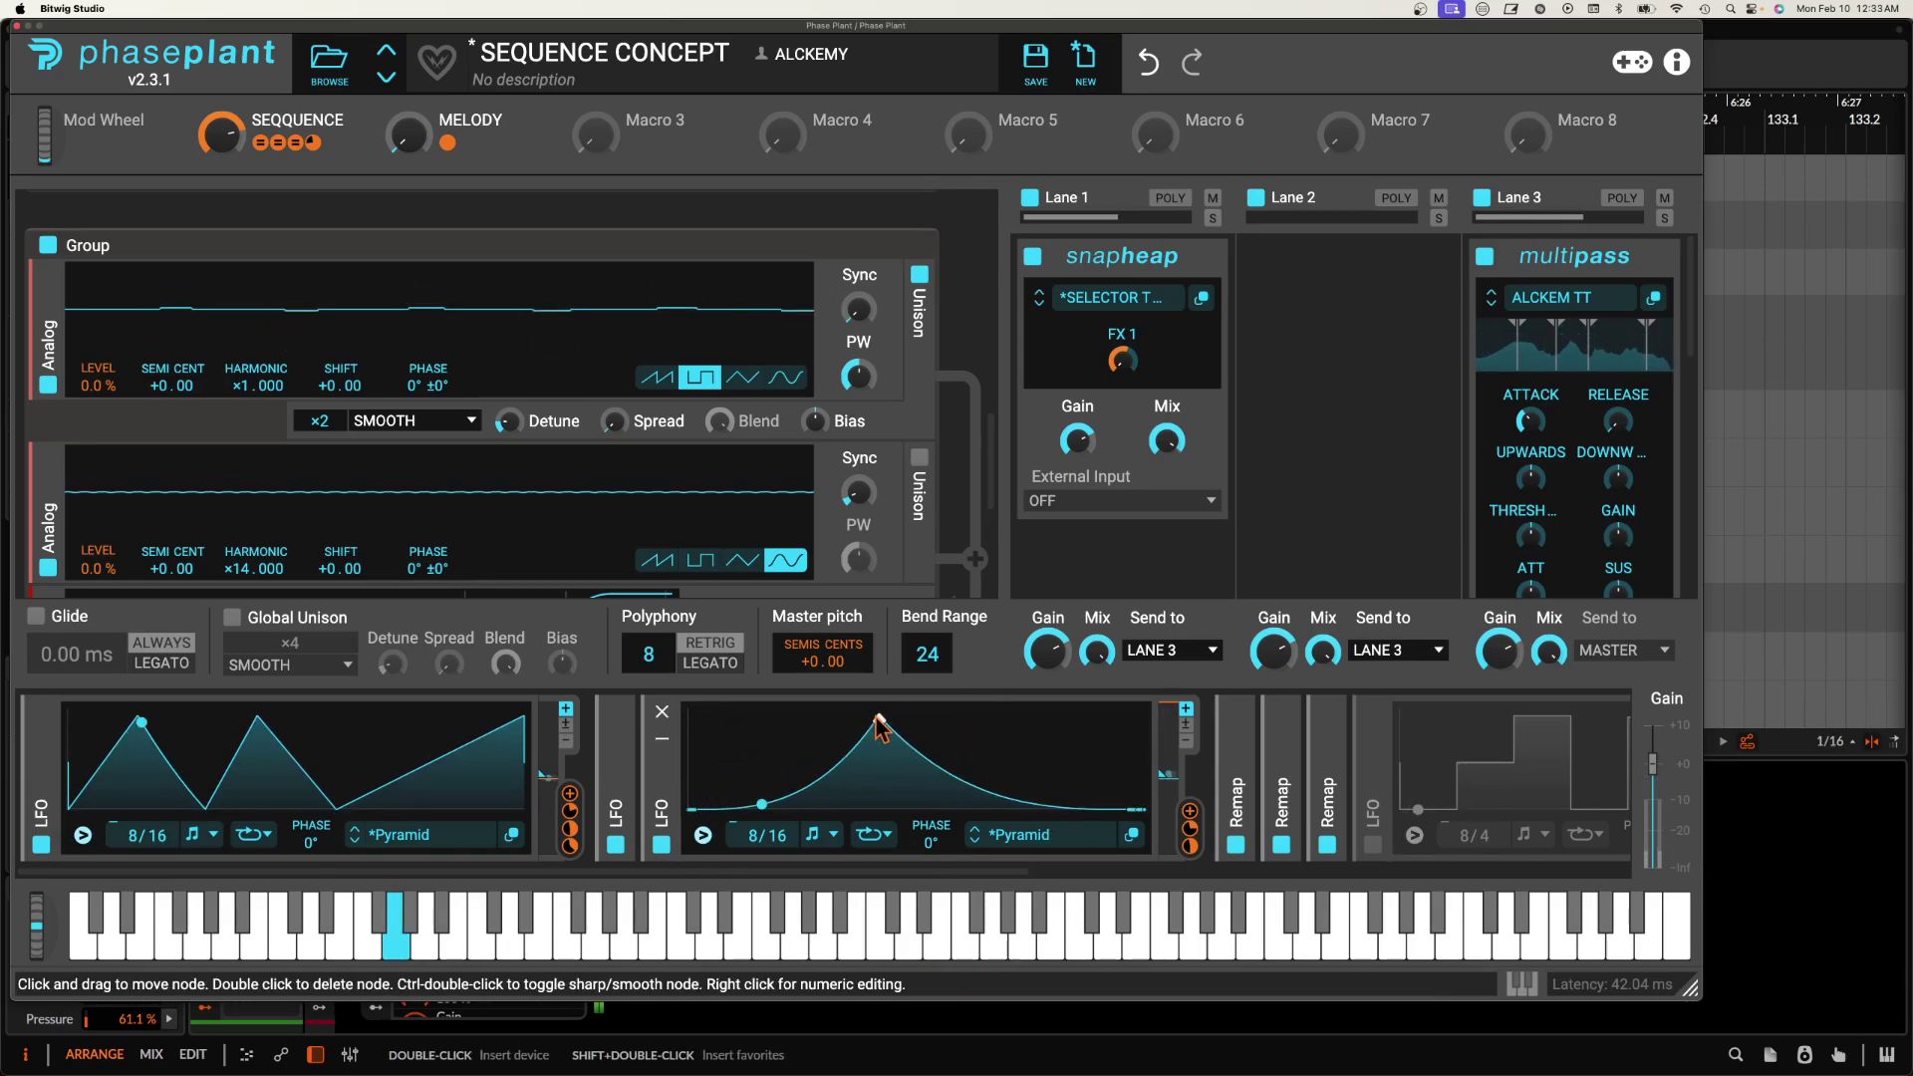
left_click(661, 738)
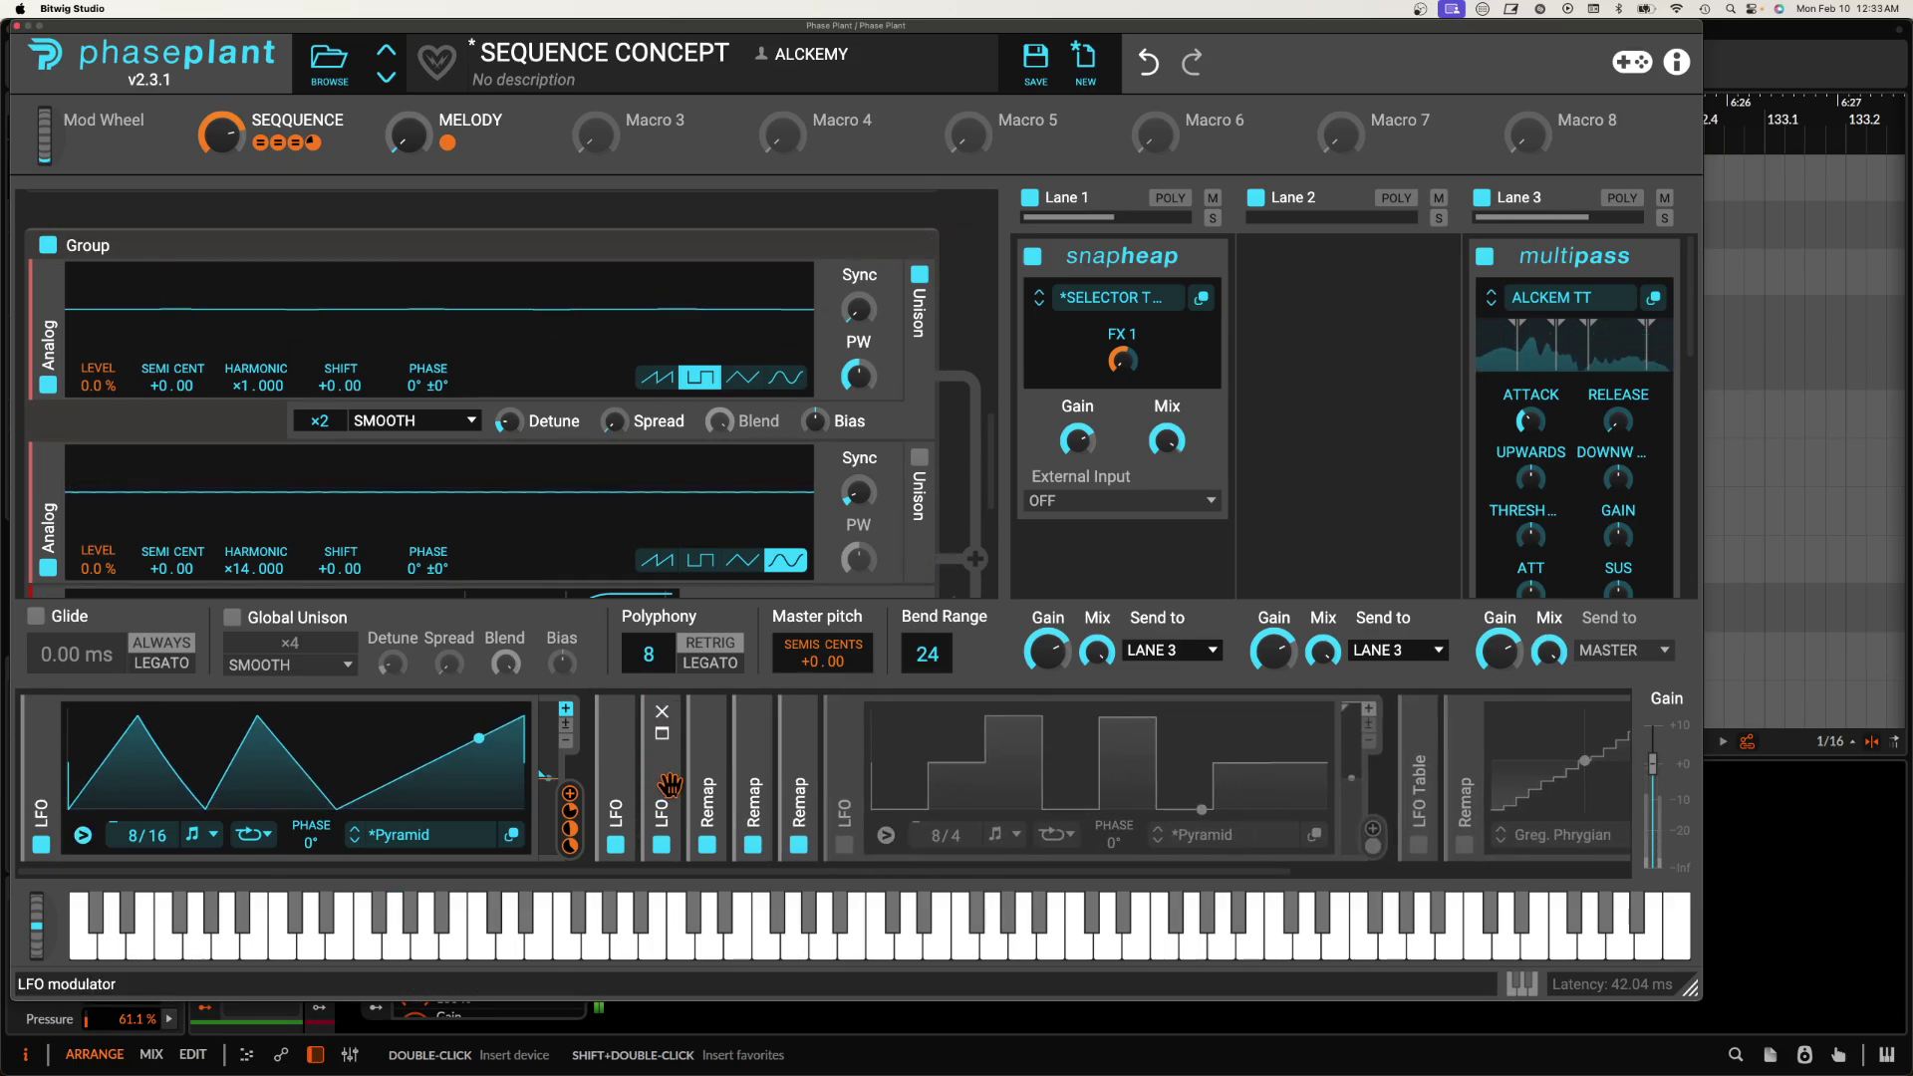
Enable the 8/4 LFO modulator and collapse the Snap Heap effect on Lane 1.
left_click(844, 845)
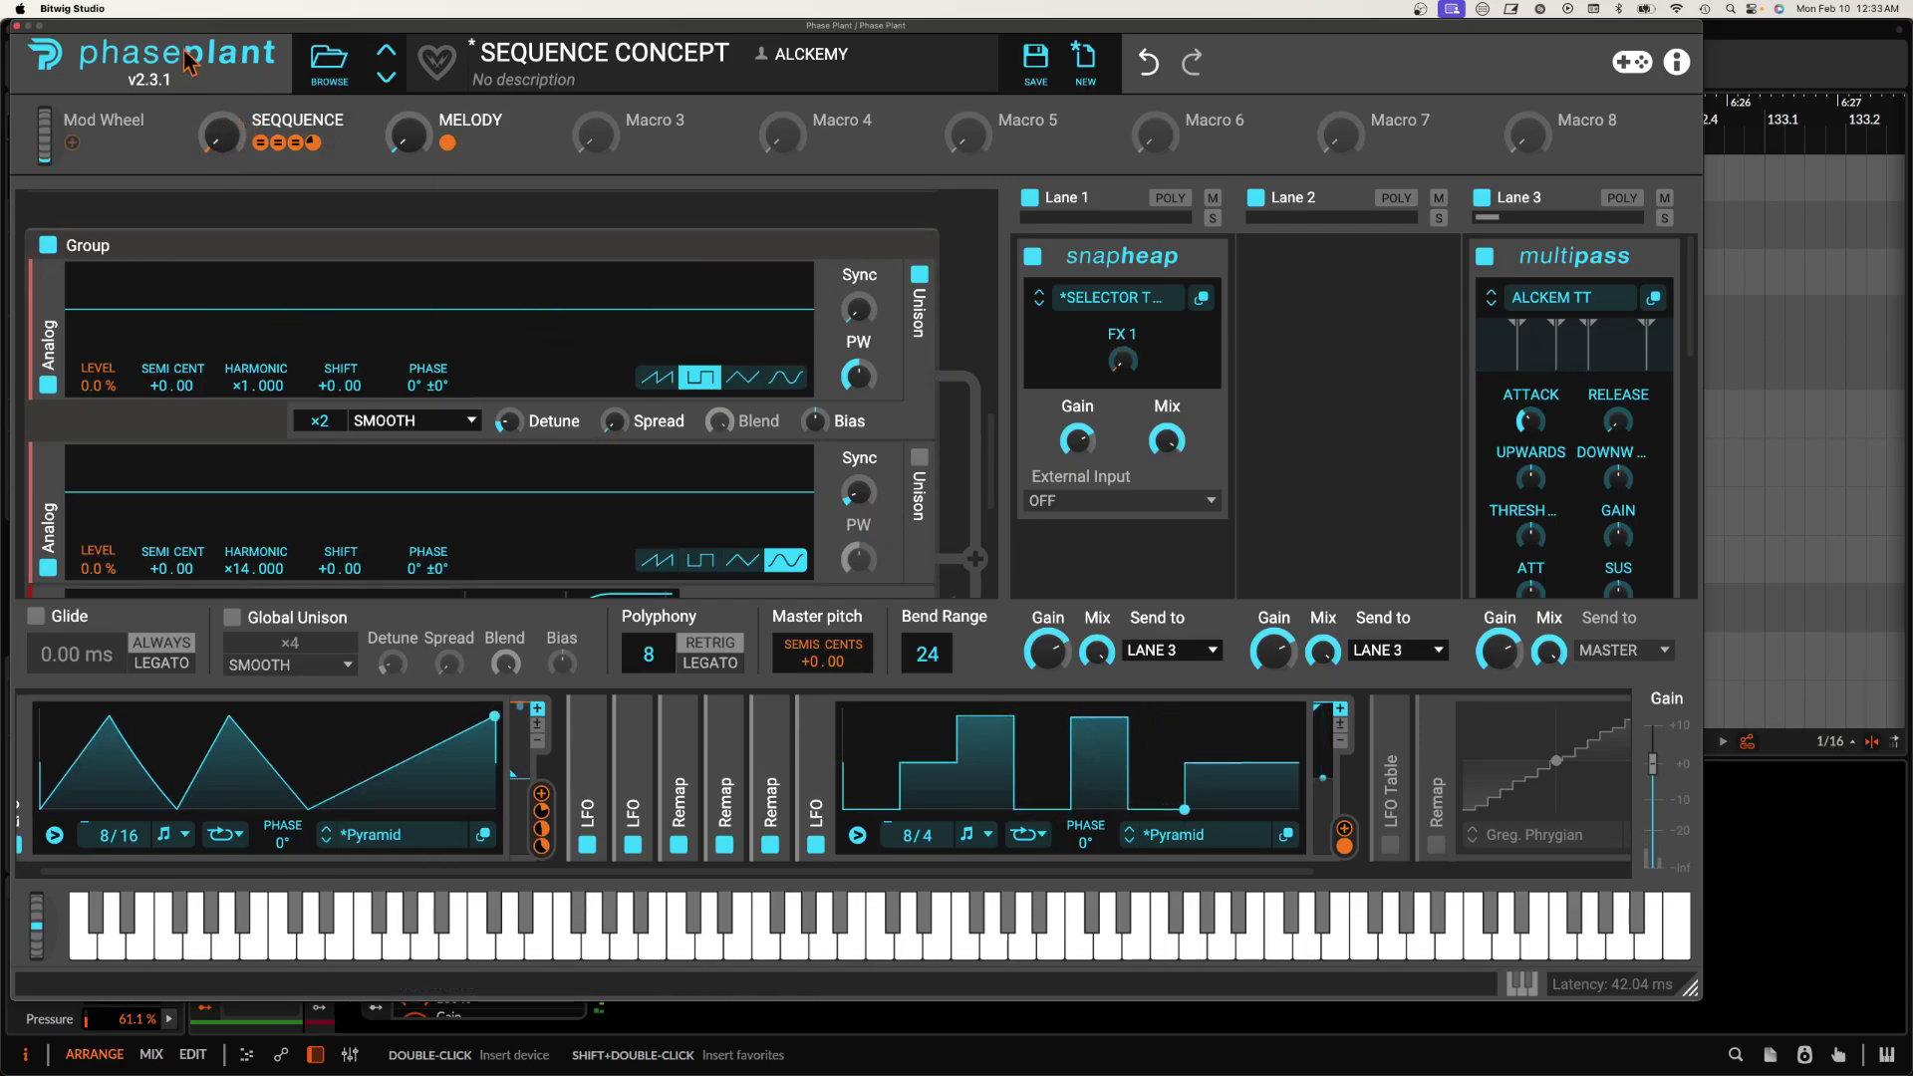
double_click(272, 121)
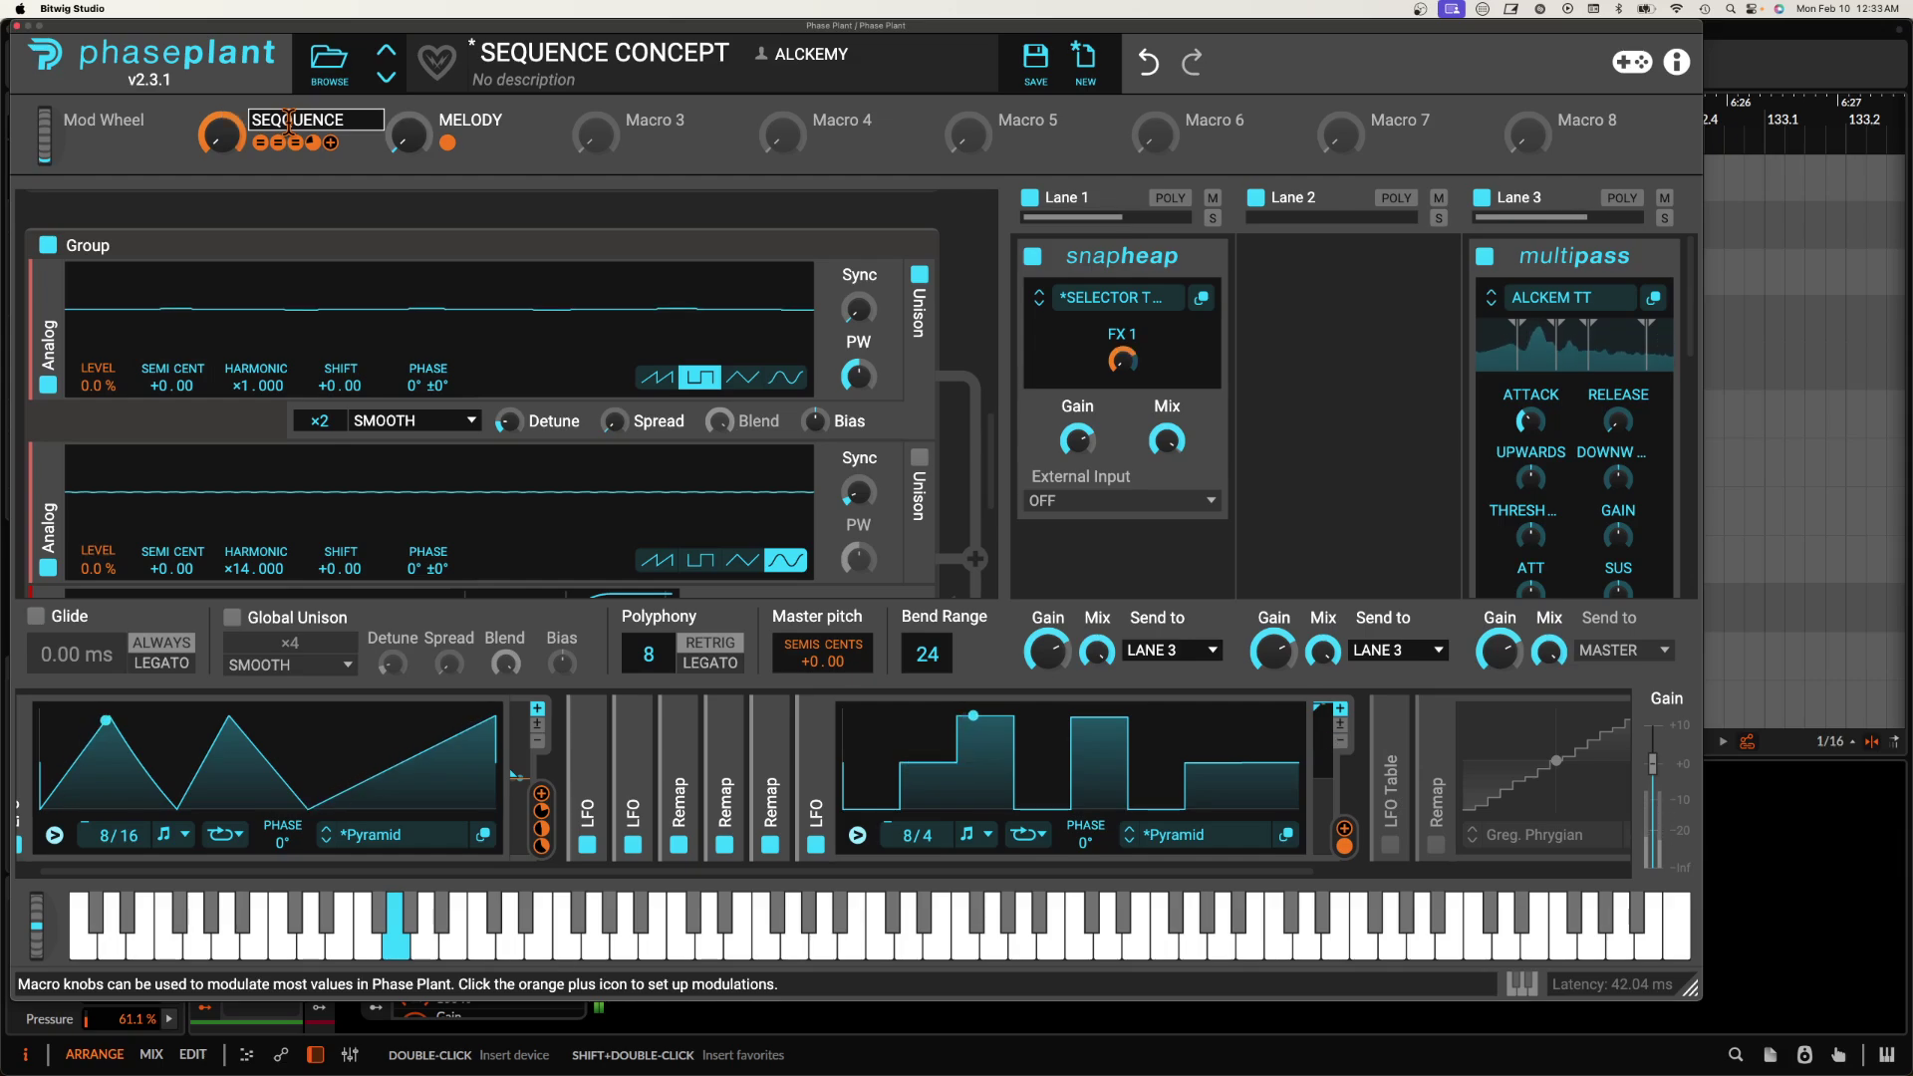
key("Return")
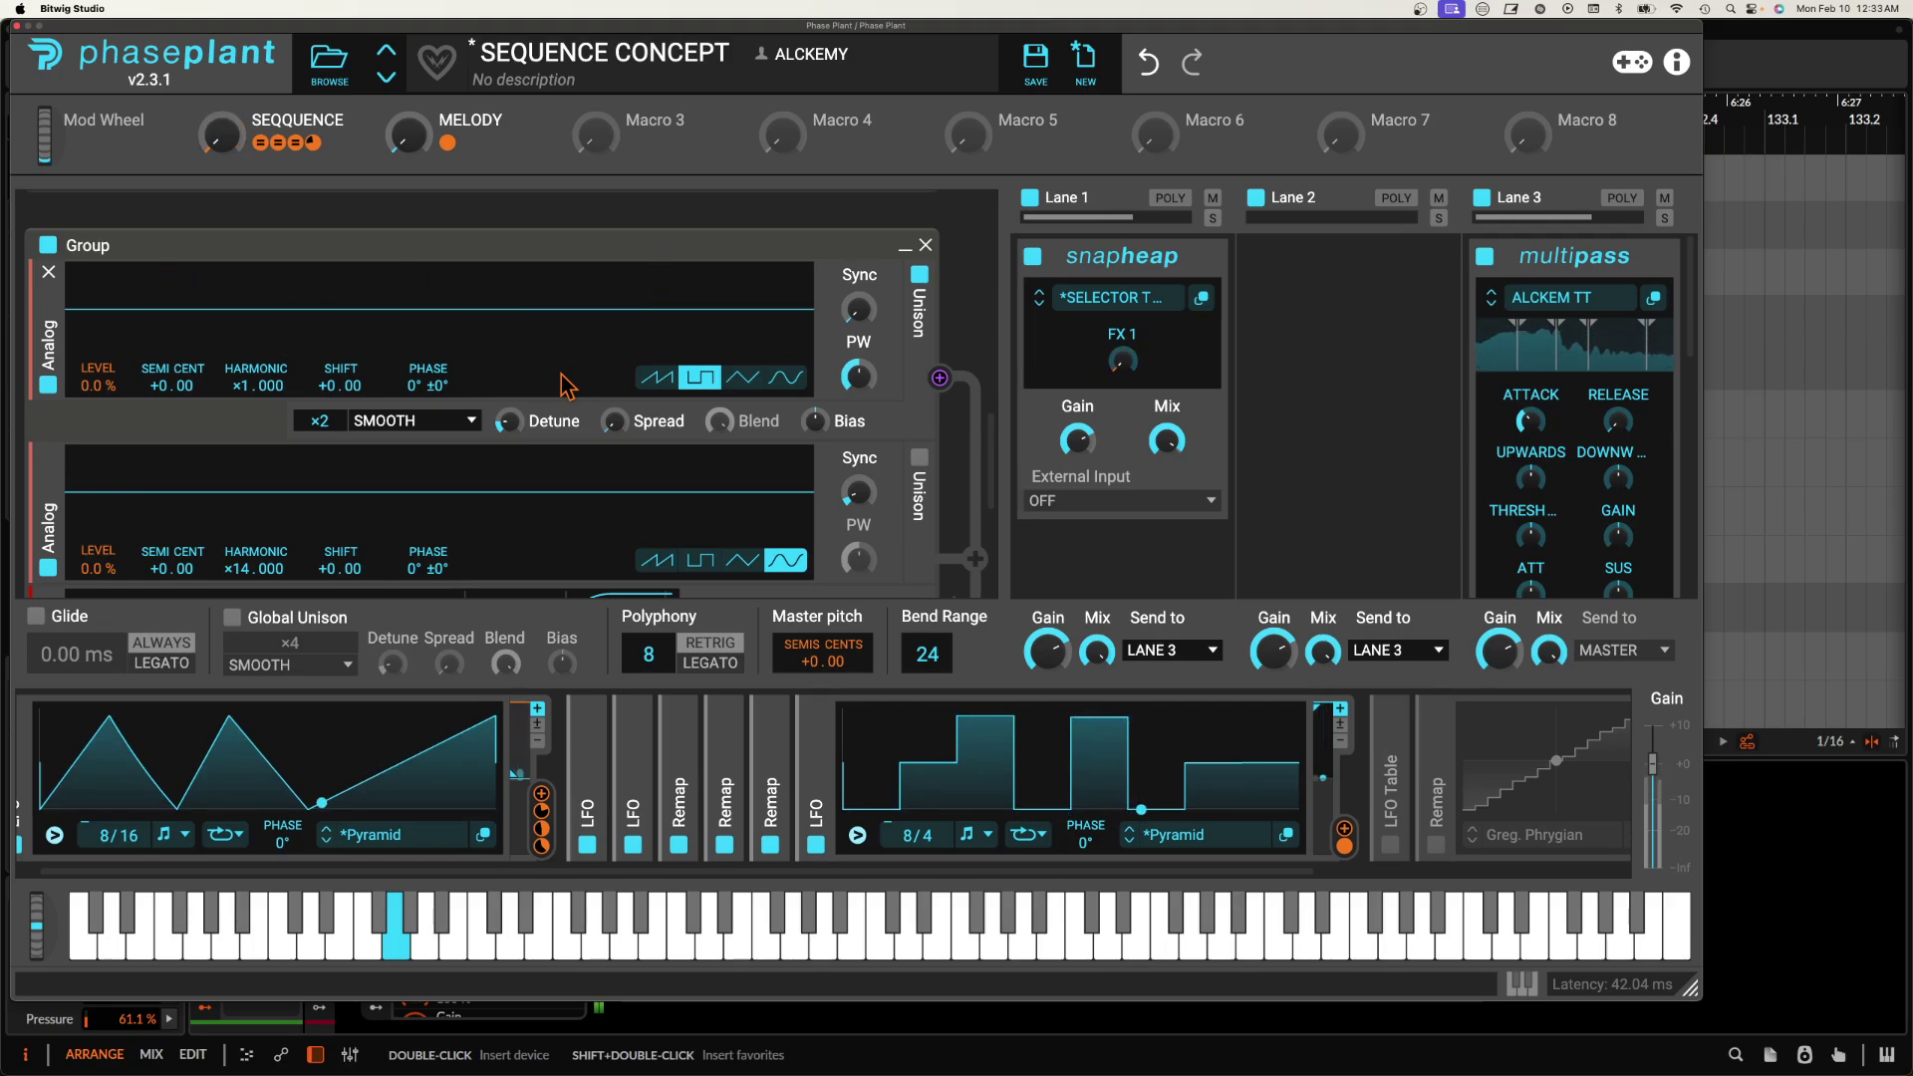
left_click(1197, 259)
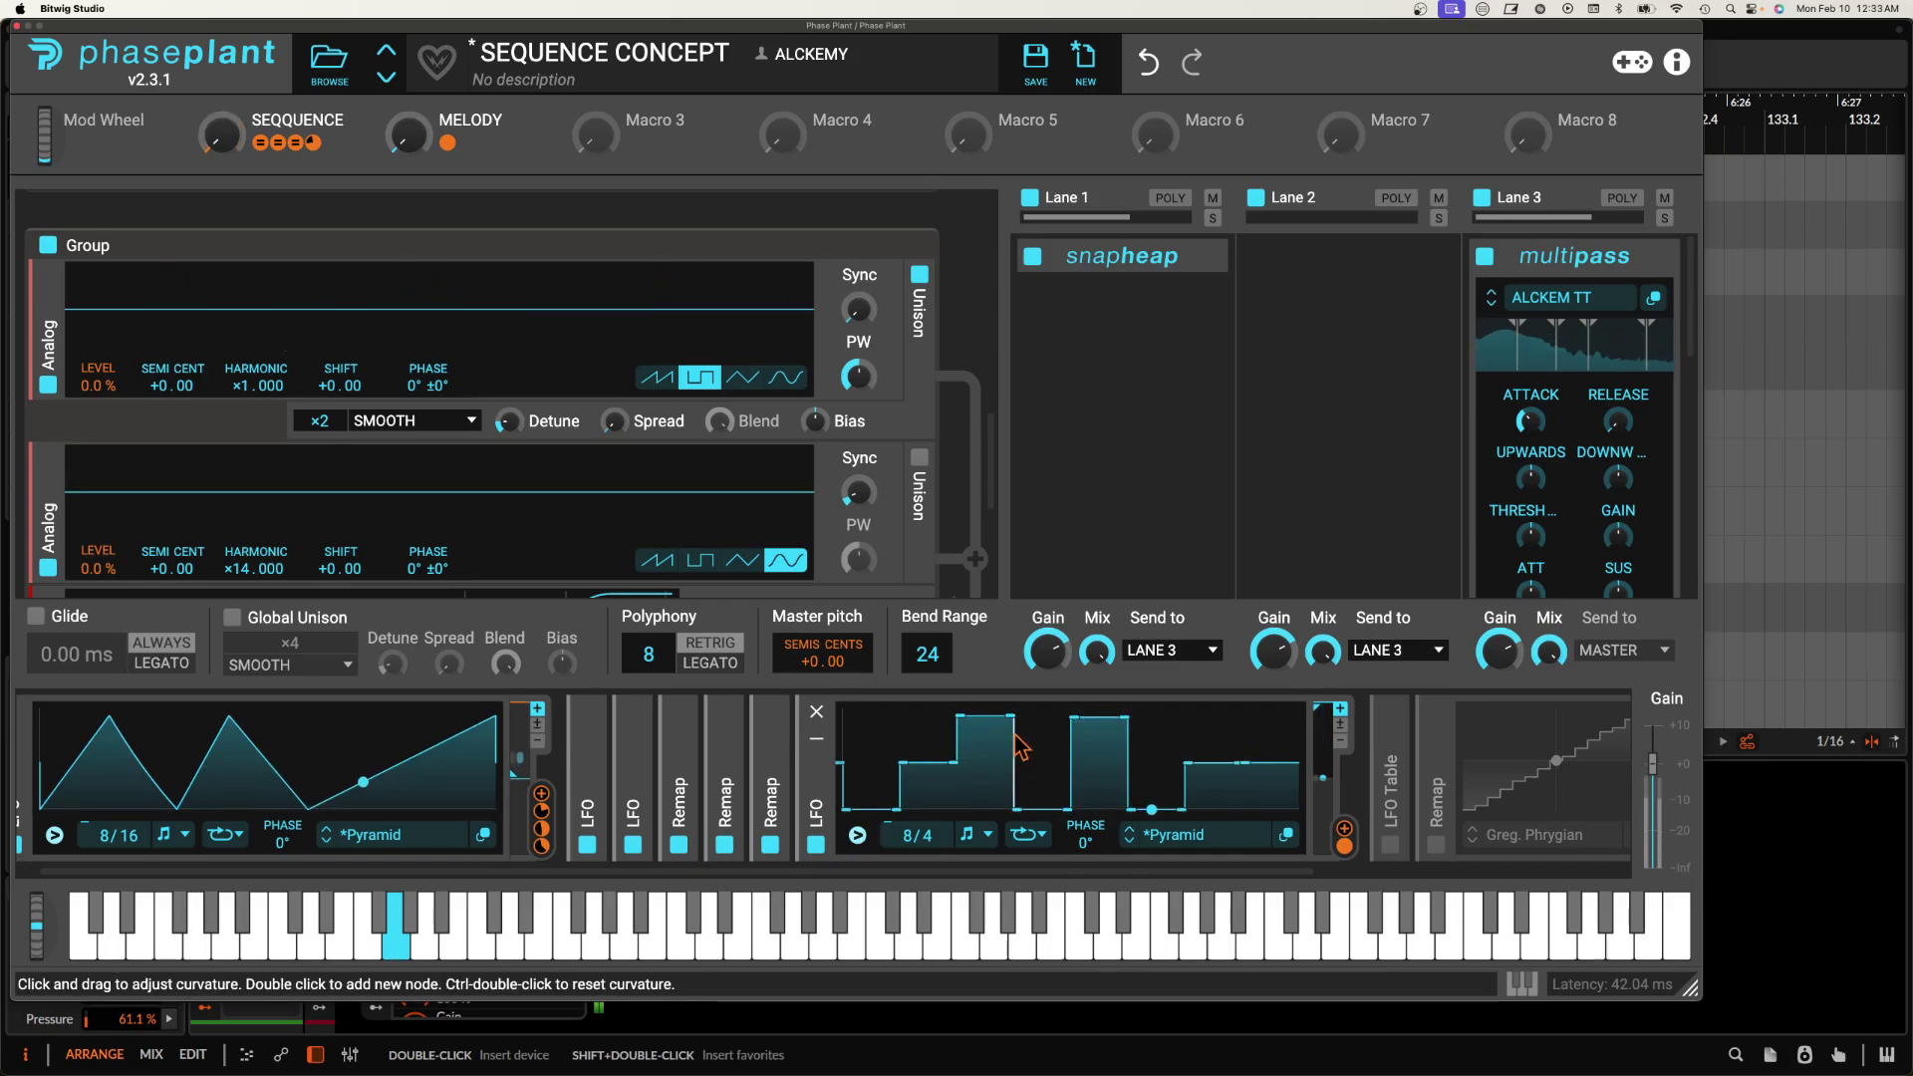
Try lowering the end node of the 8/4 LFO's first full-height step, and return it to full height.
left_click_drag(1013, 718, 1009, 844)
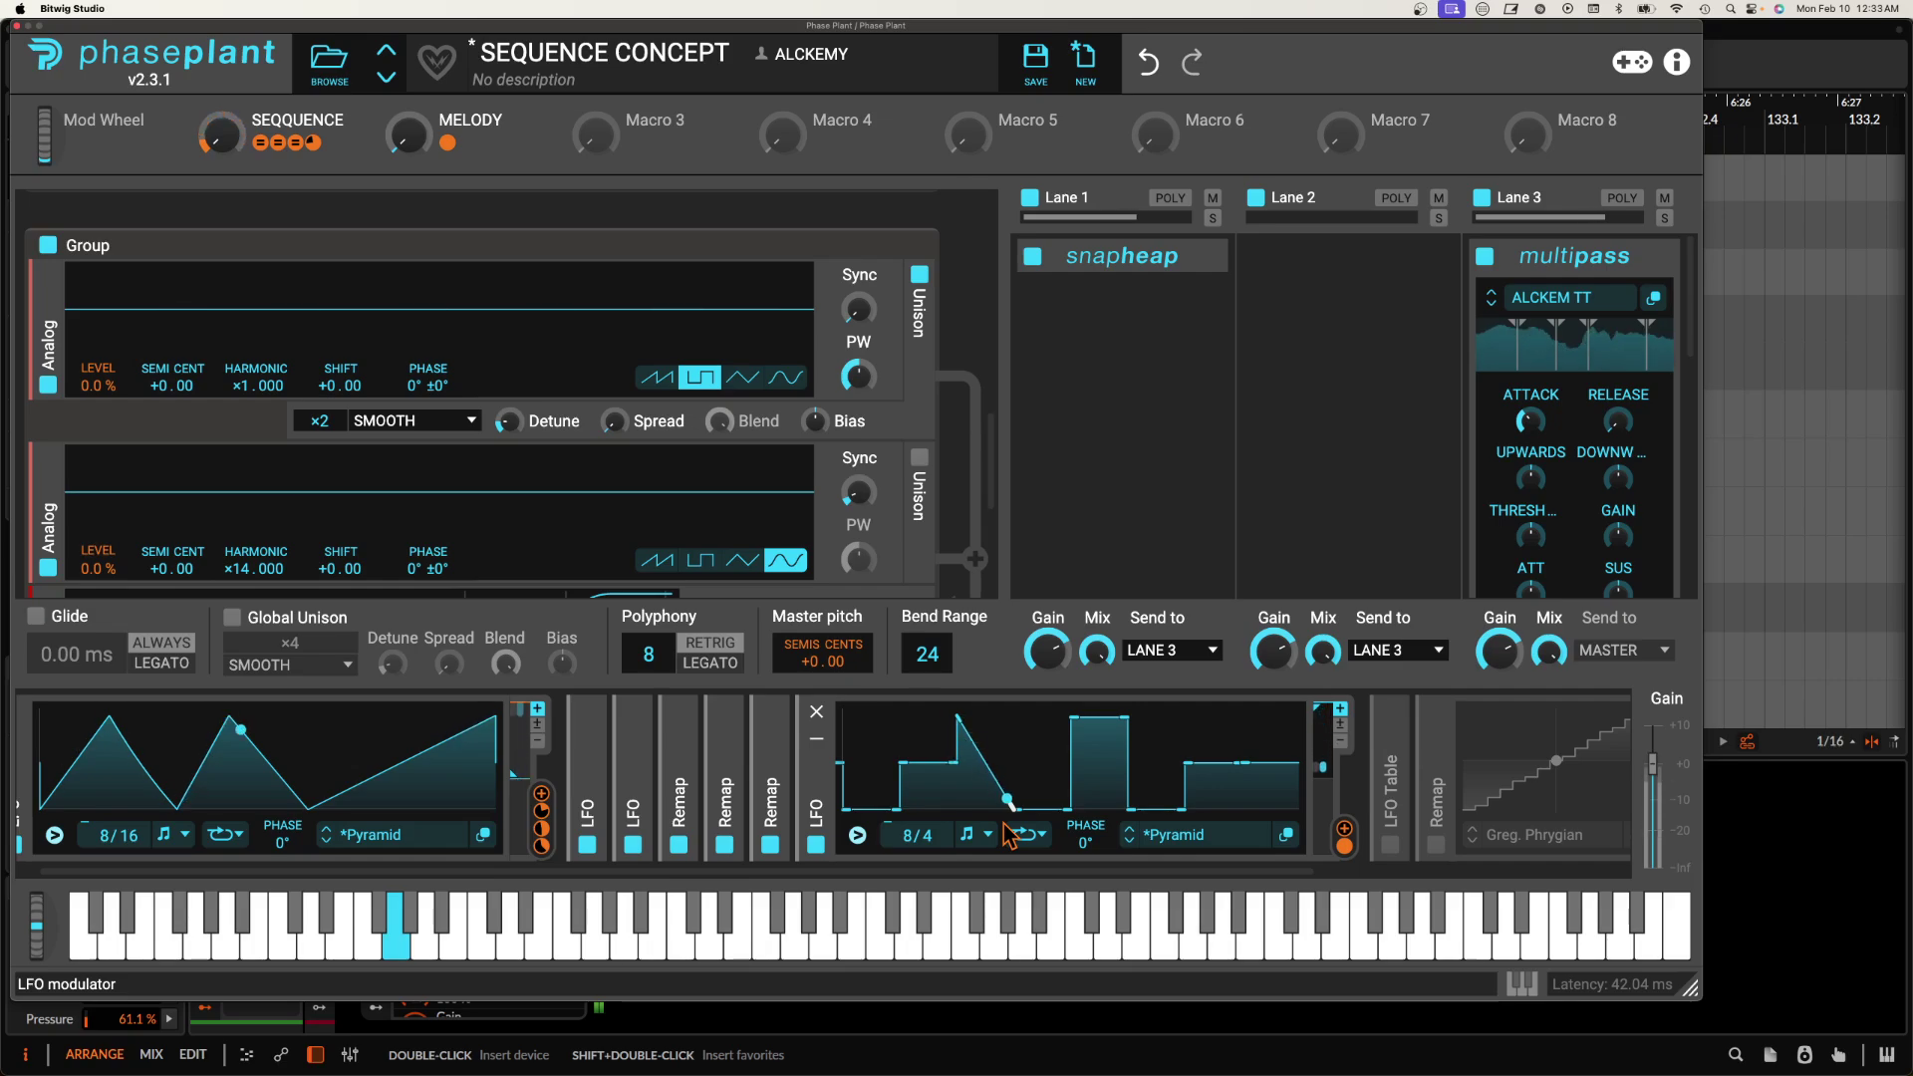
left_click_drag(1011, 809, 1007, 653)
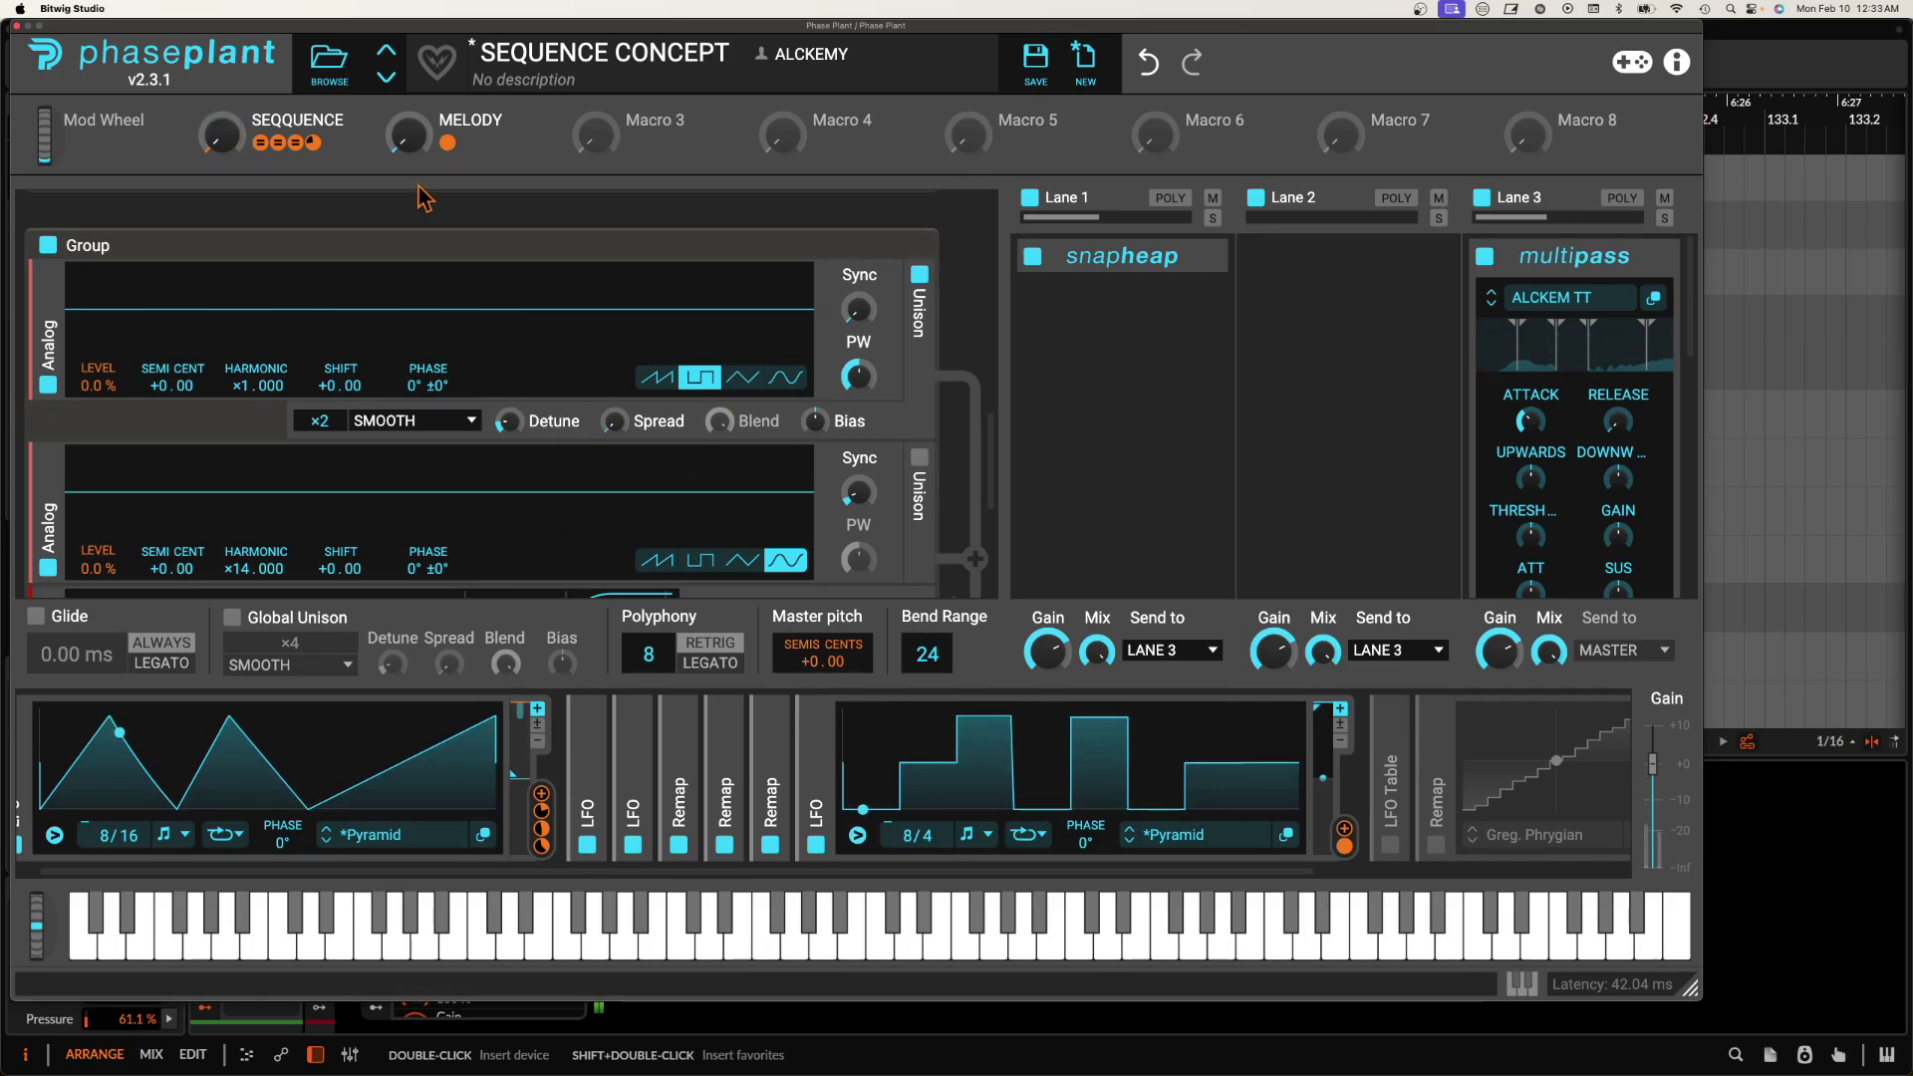
Enable the LFO Table modulator and the Remap modulator that uses the Greg. Phrygian scale.
scroll(930, 809, "right", 5)
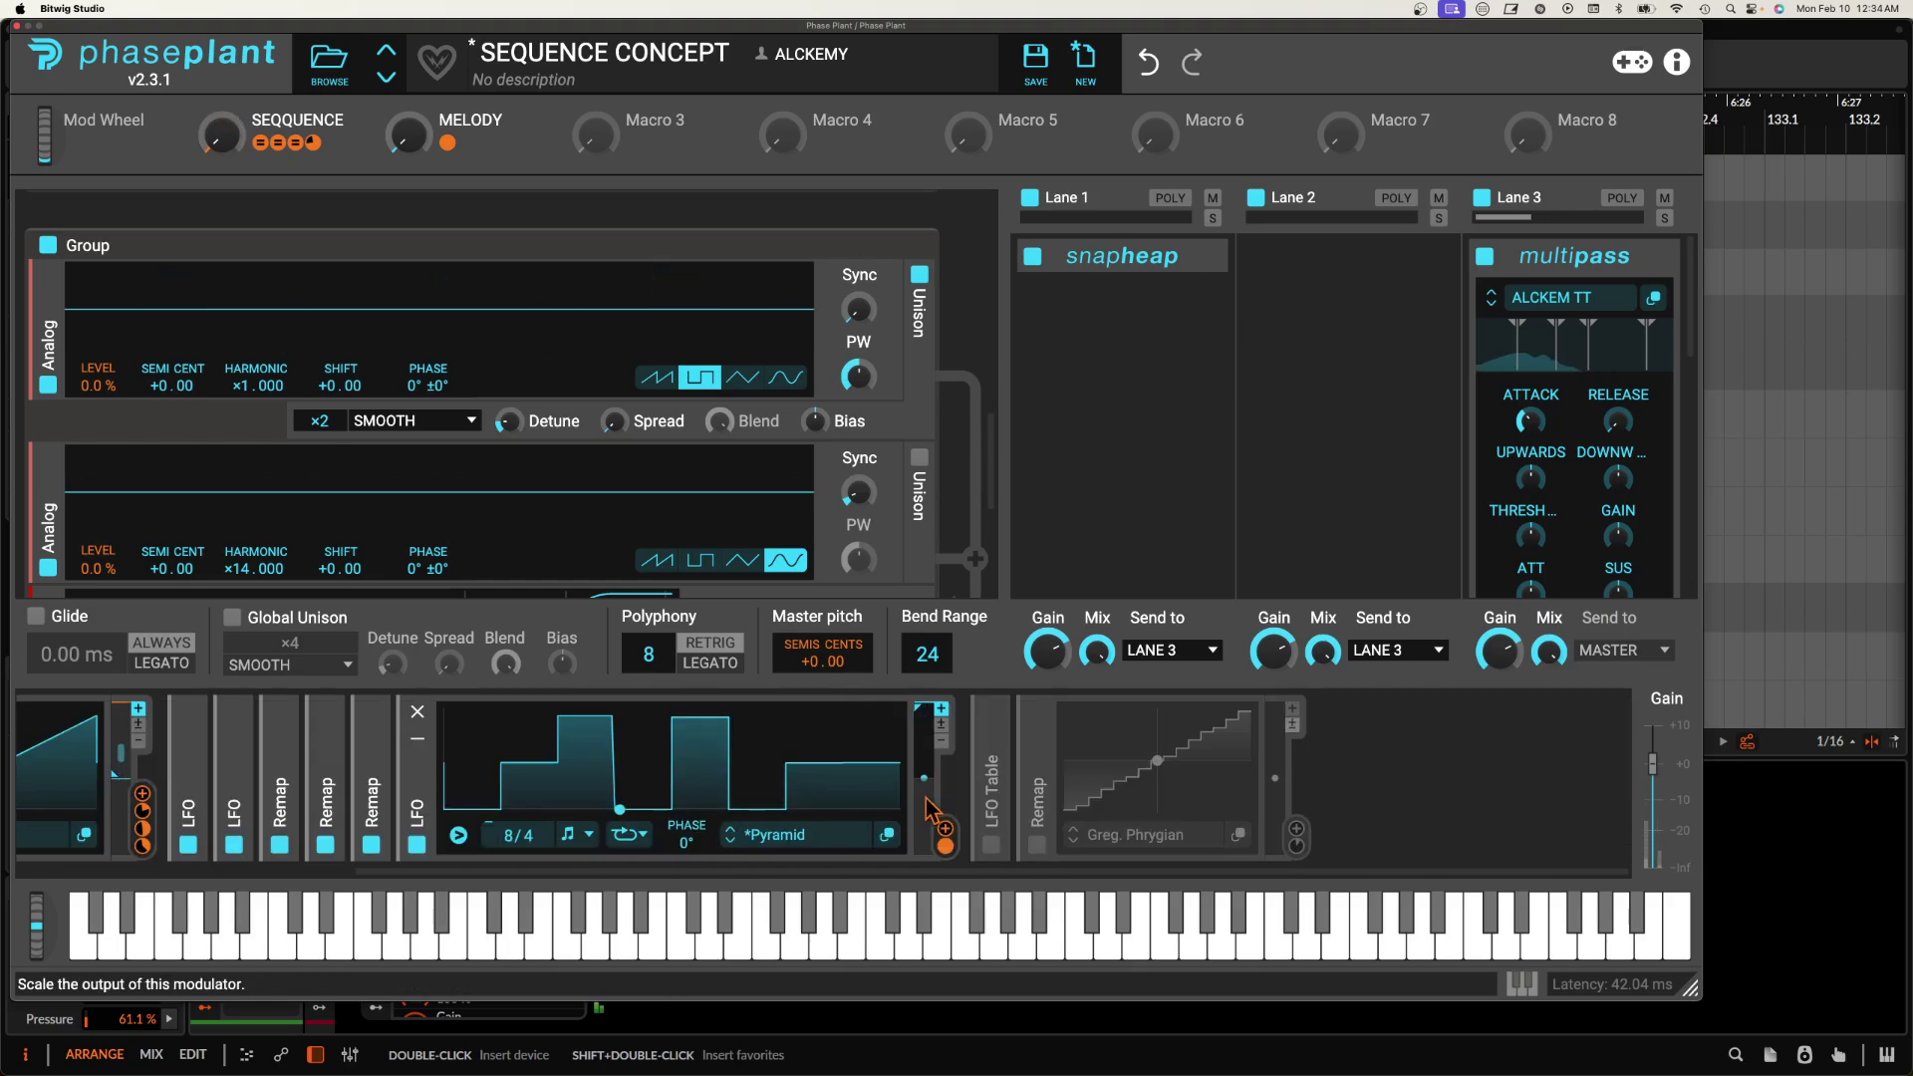
scroll(924, 793, "left", 1)
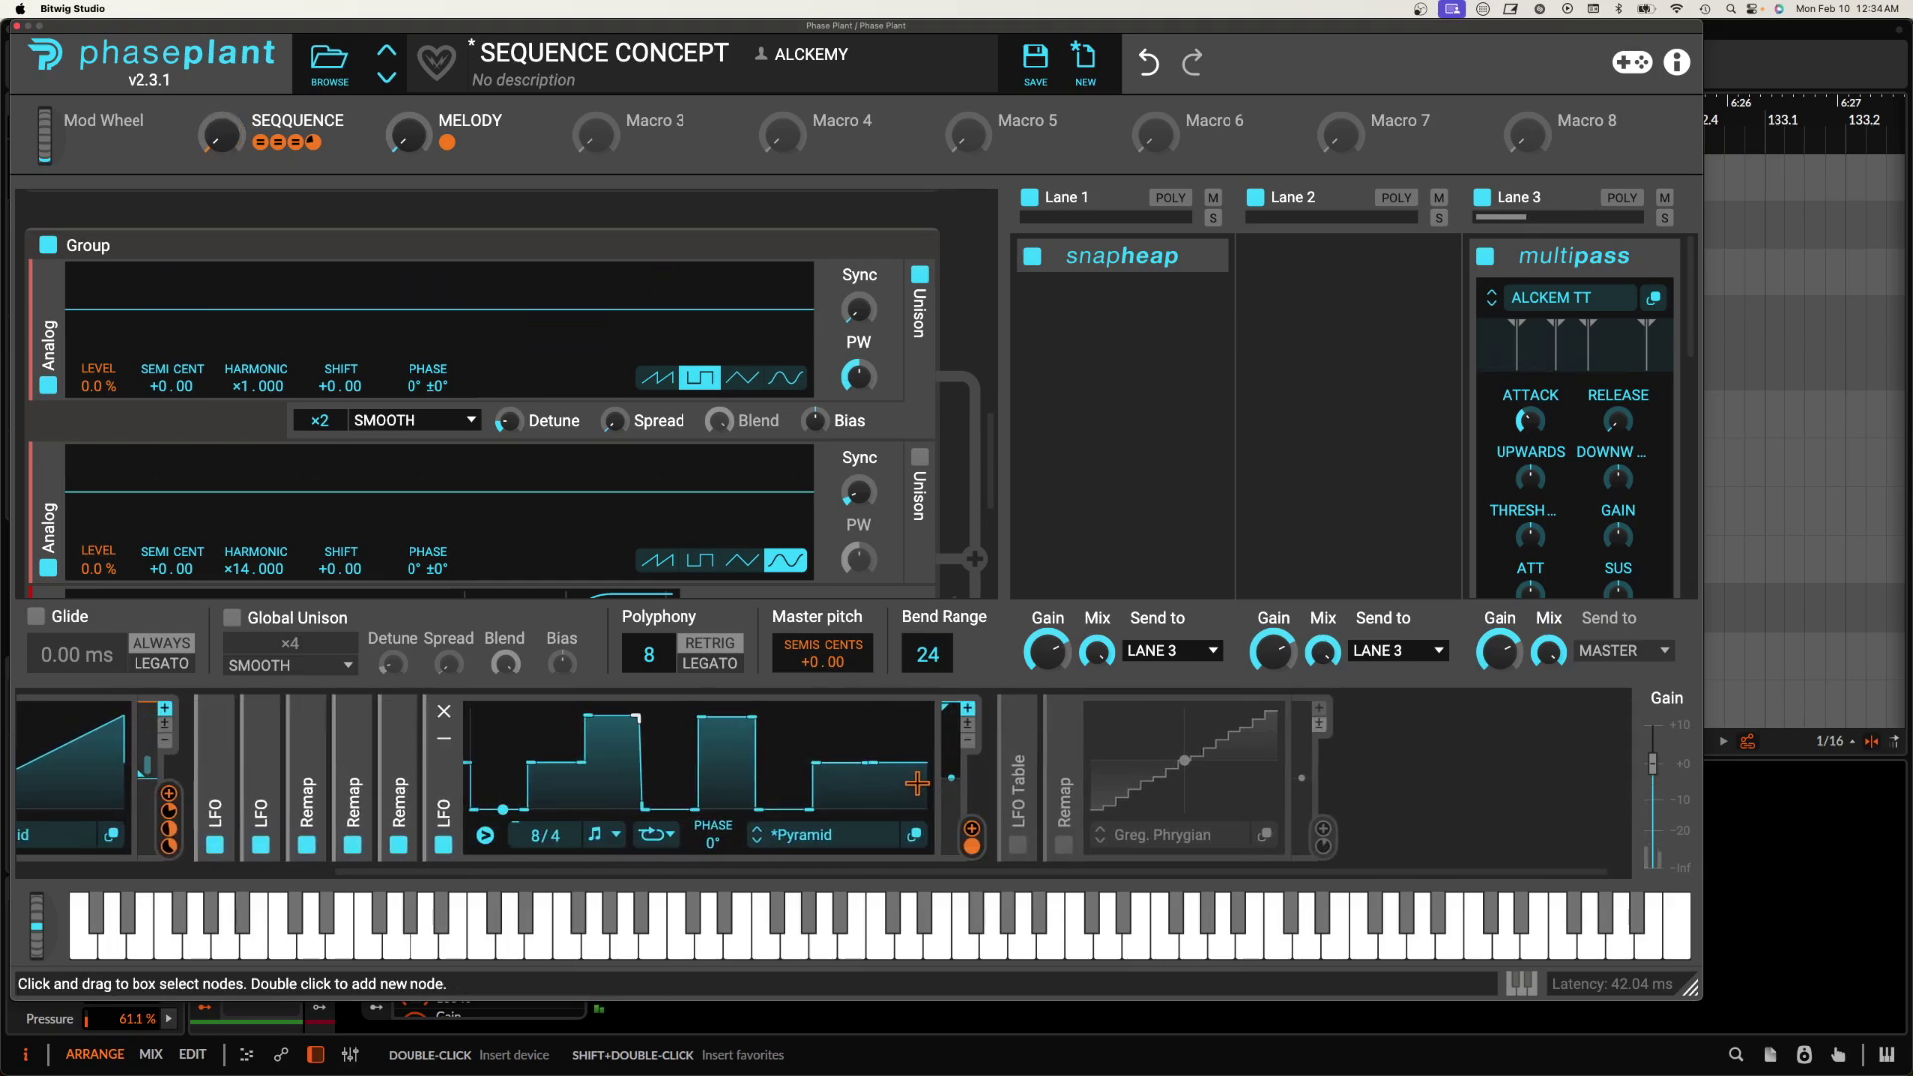
scroll(916, 784, "left", 5)
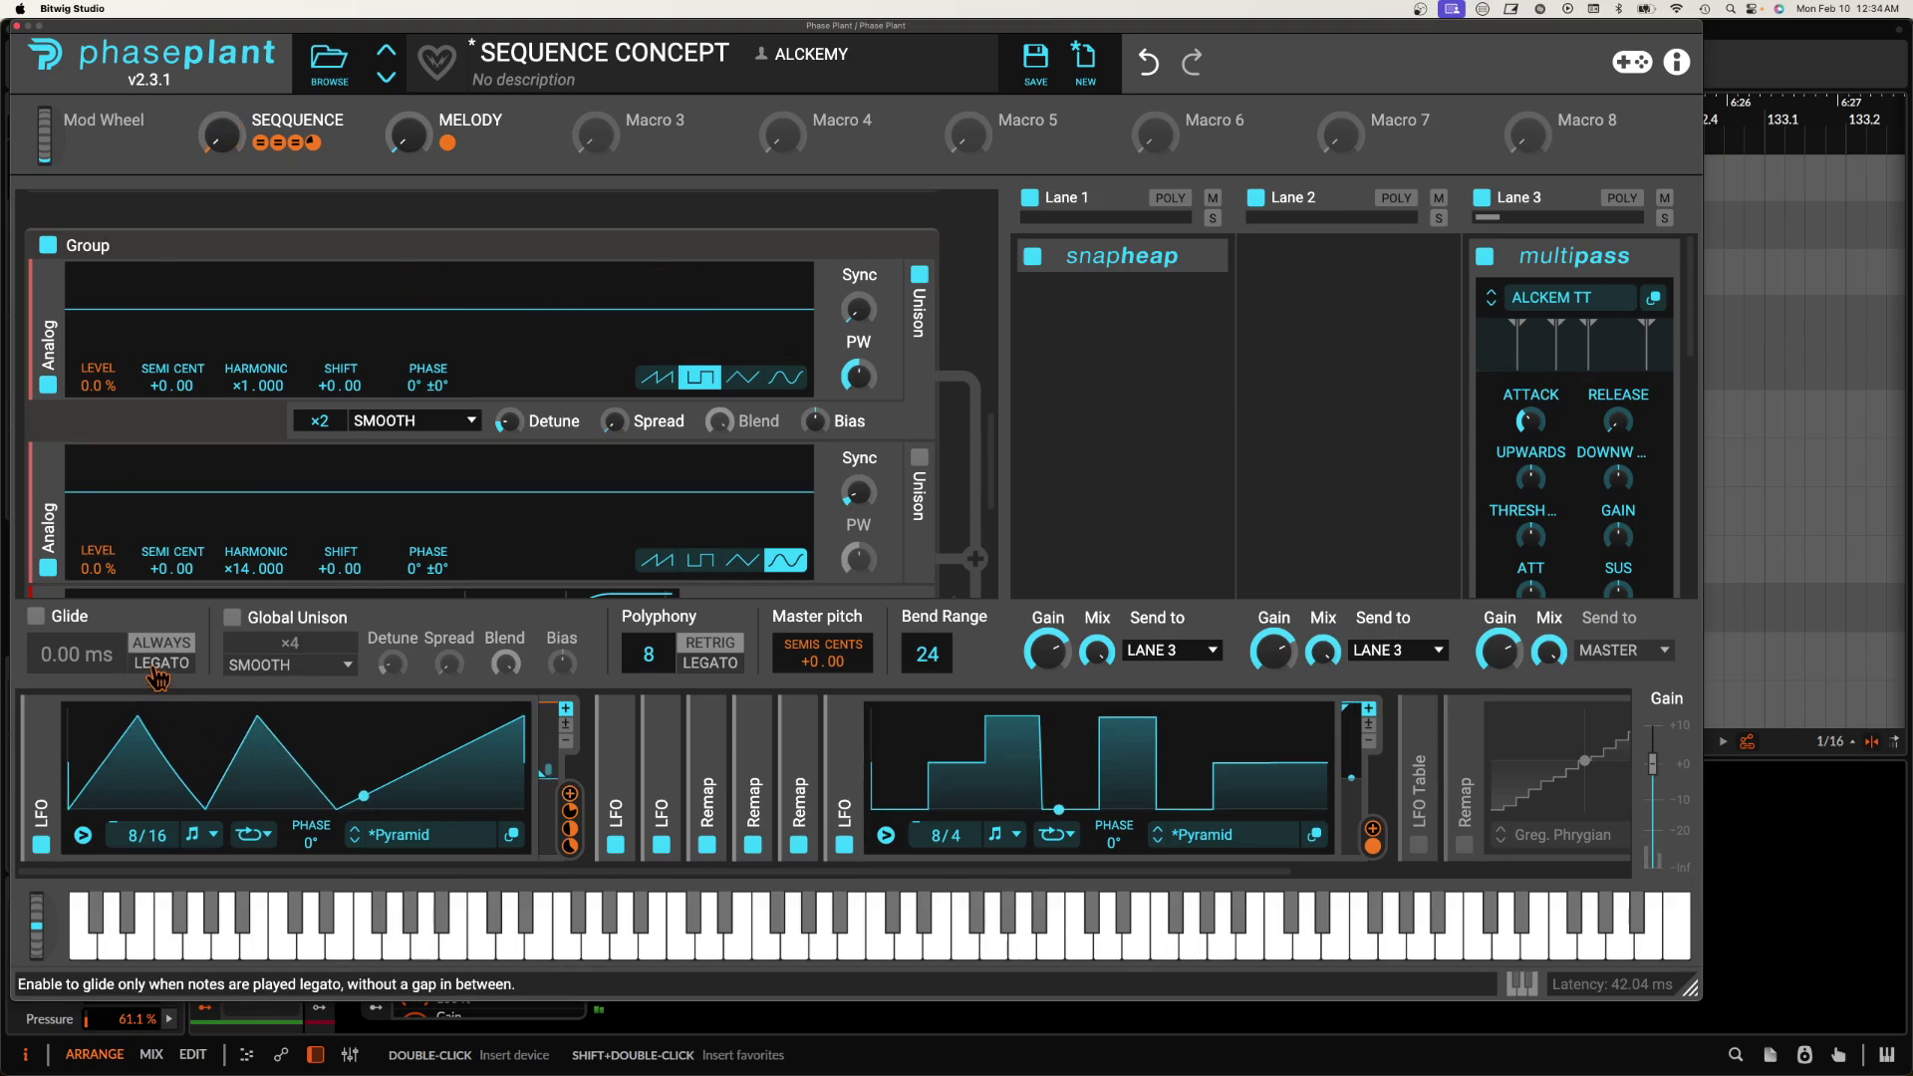
scroll(490, 847, "right", 5)
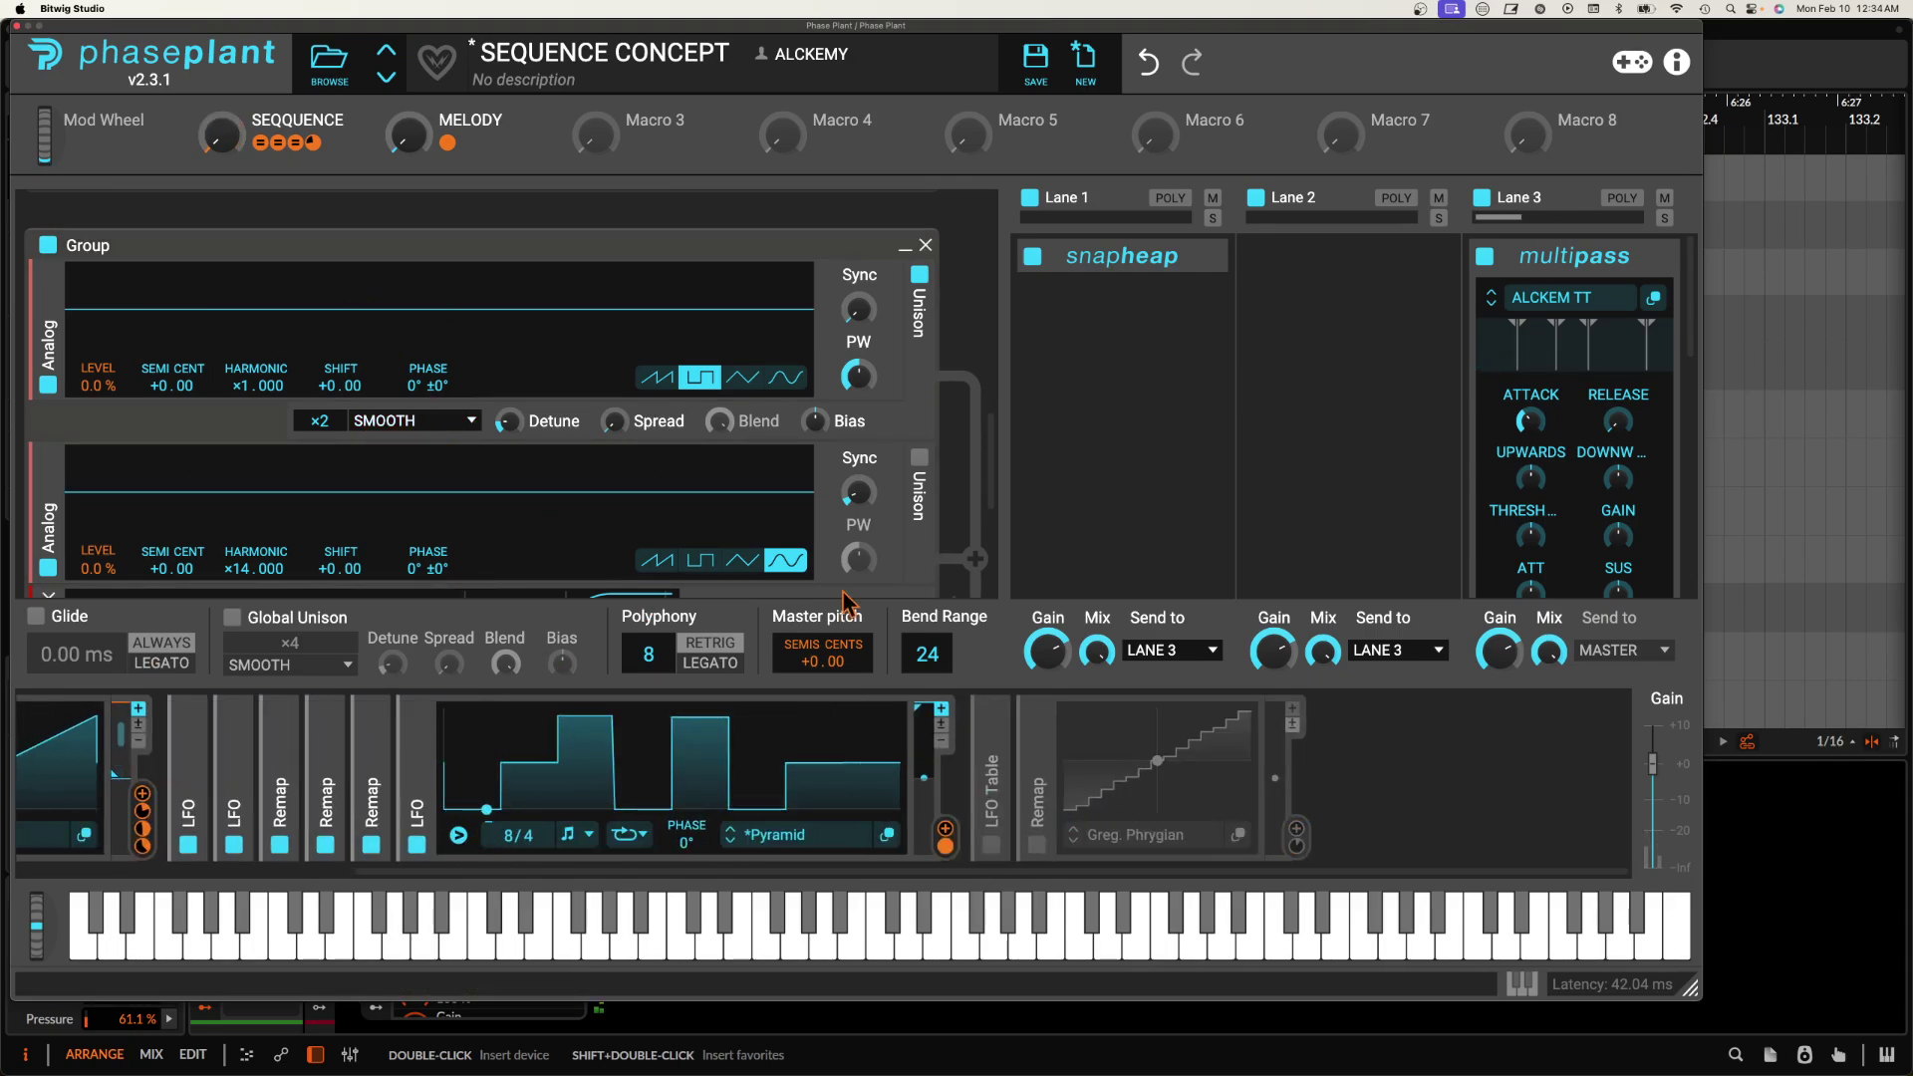
left_click(994, 847)
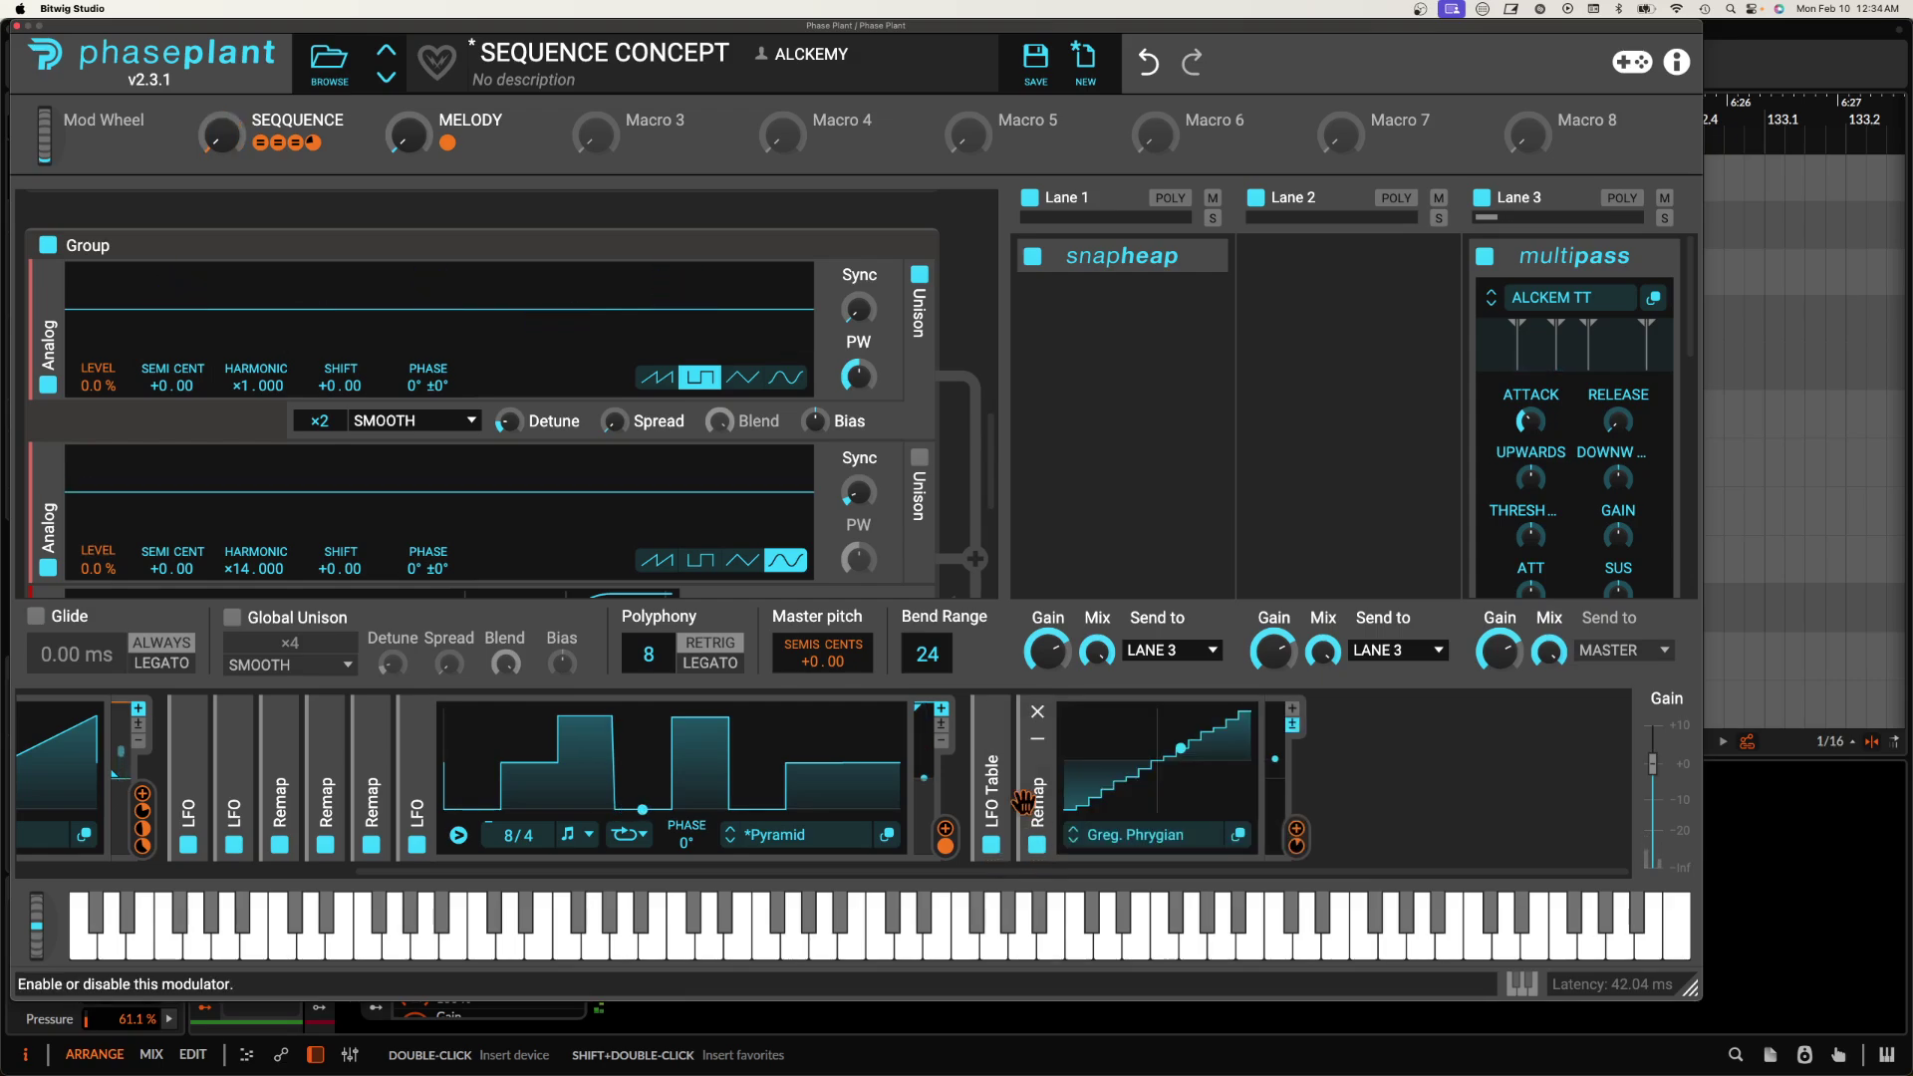
scroll(1071, 767, "right", 5)
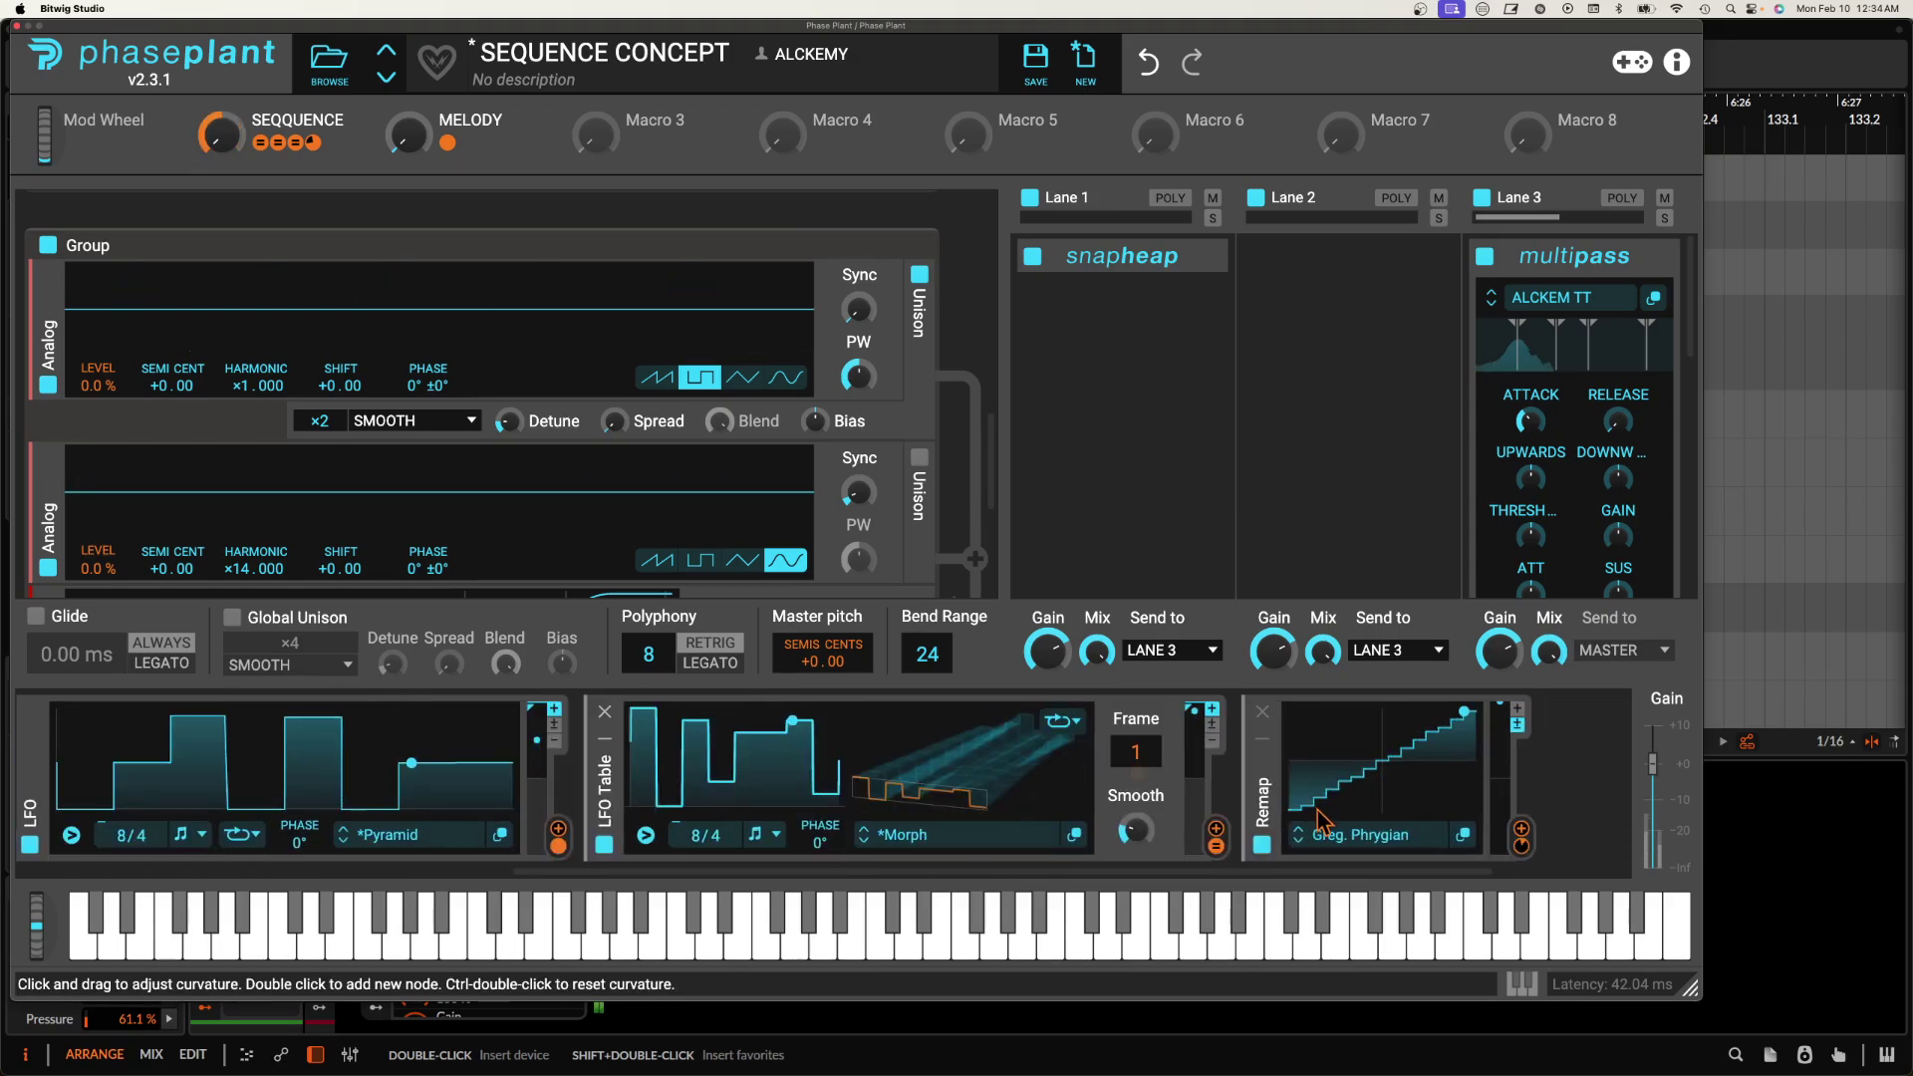
View the Morph table of the LFO Table modulator in its editor and close the editor.
left_click(1074, 839)
left_click_drag(428, 113, 405, 8)
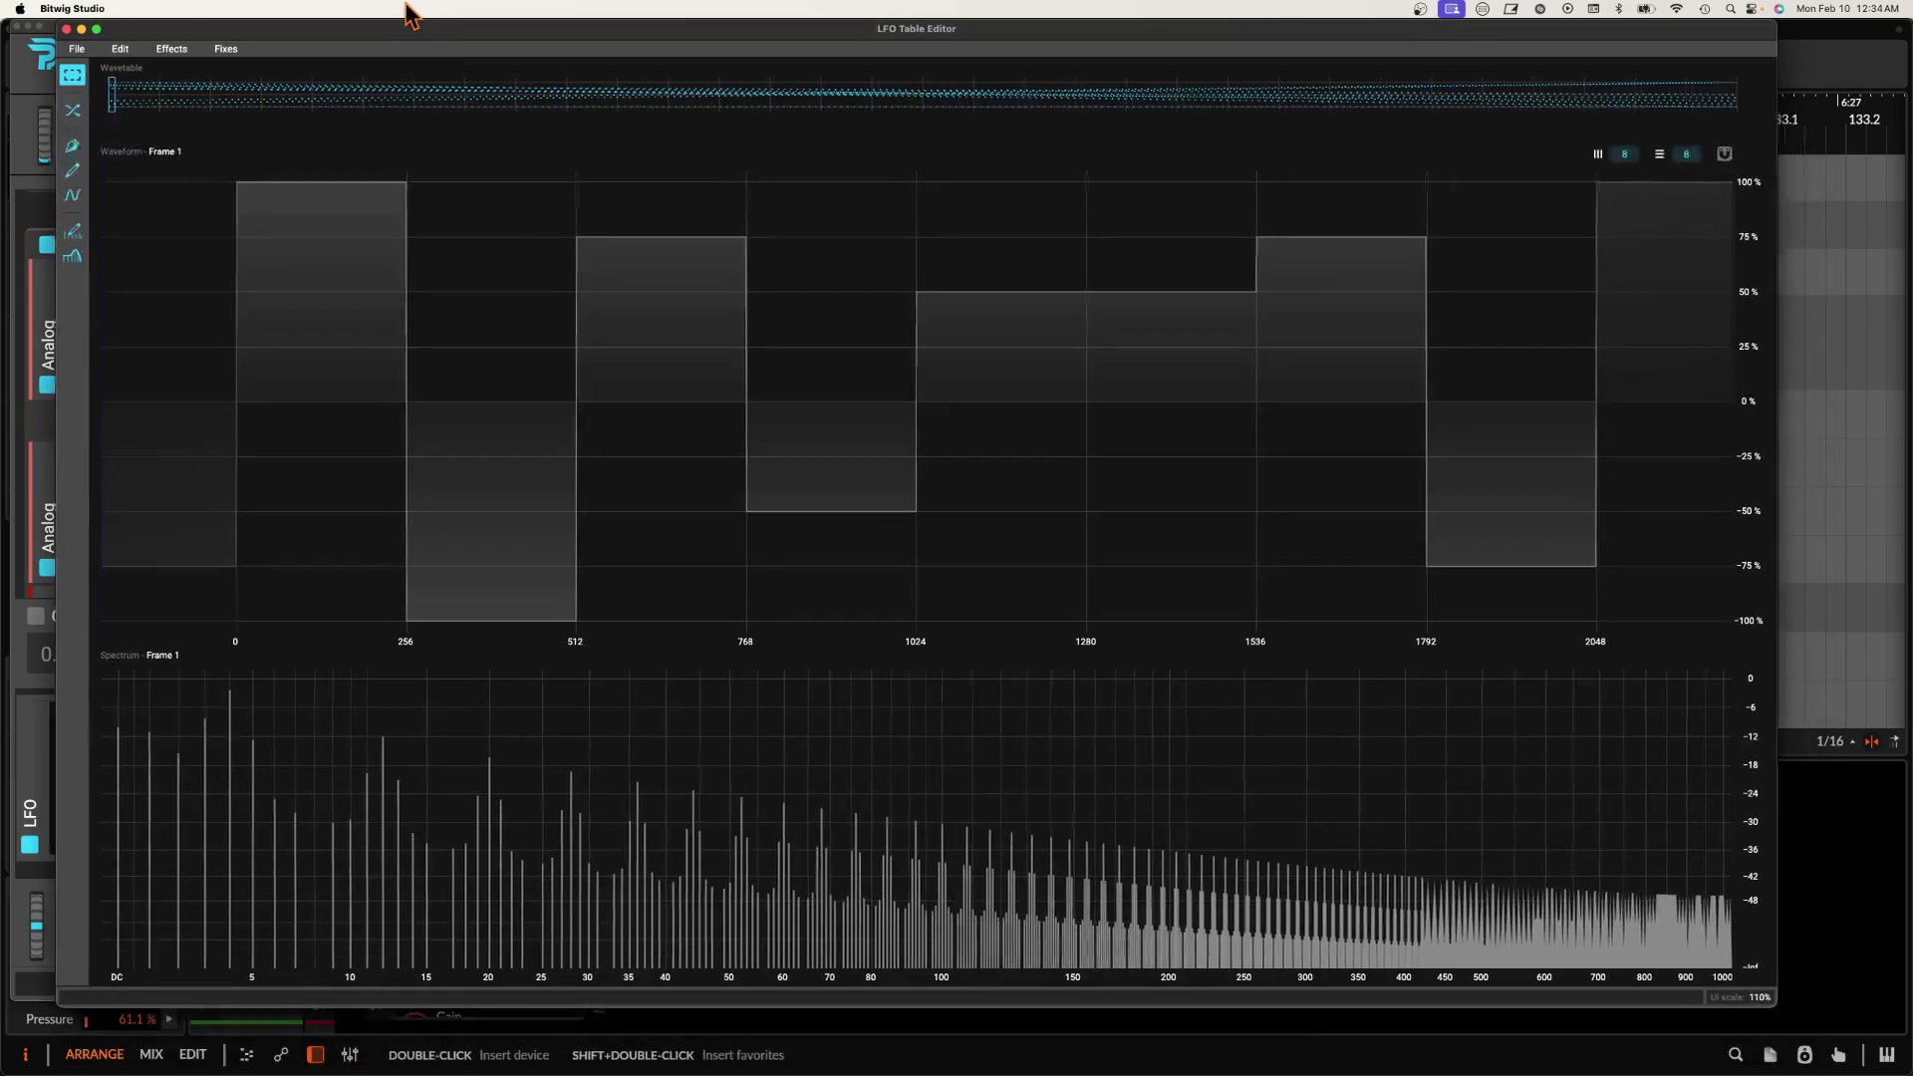
left_click(88, 34)
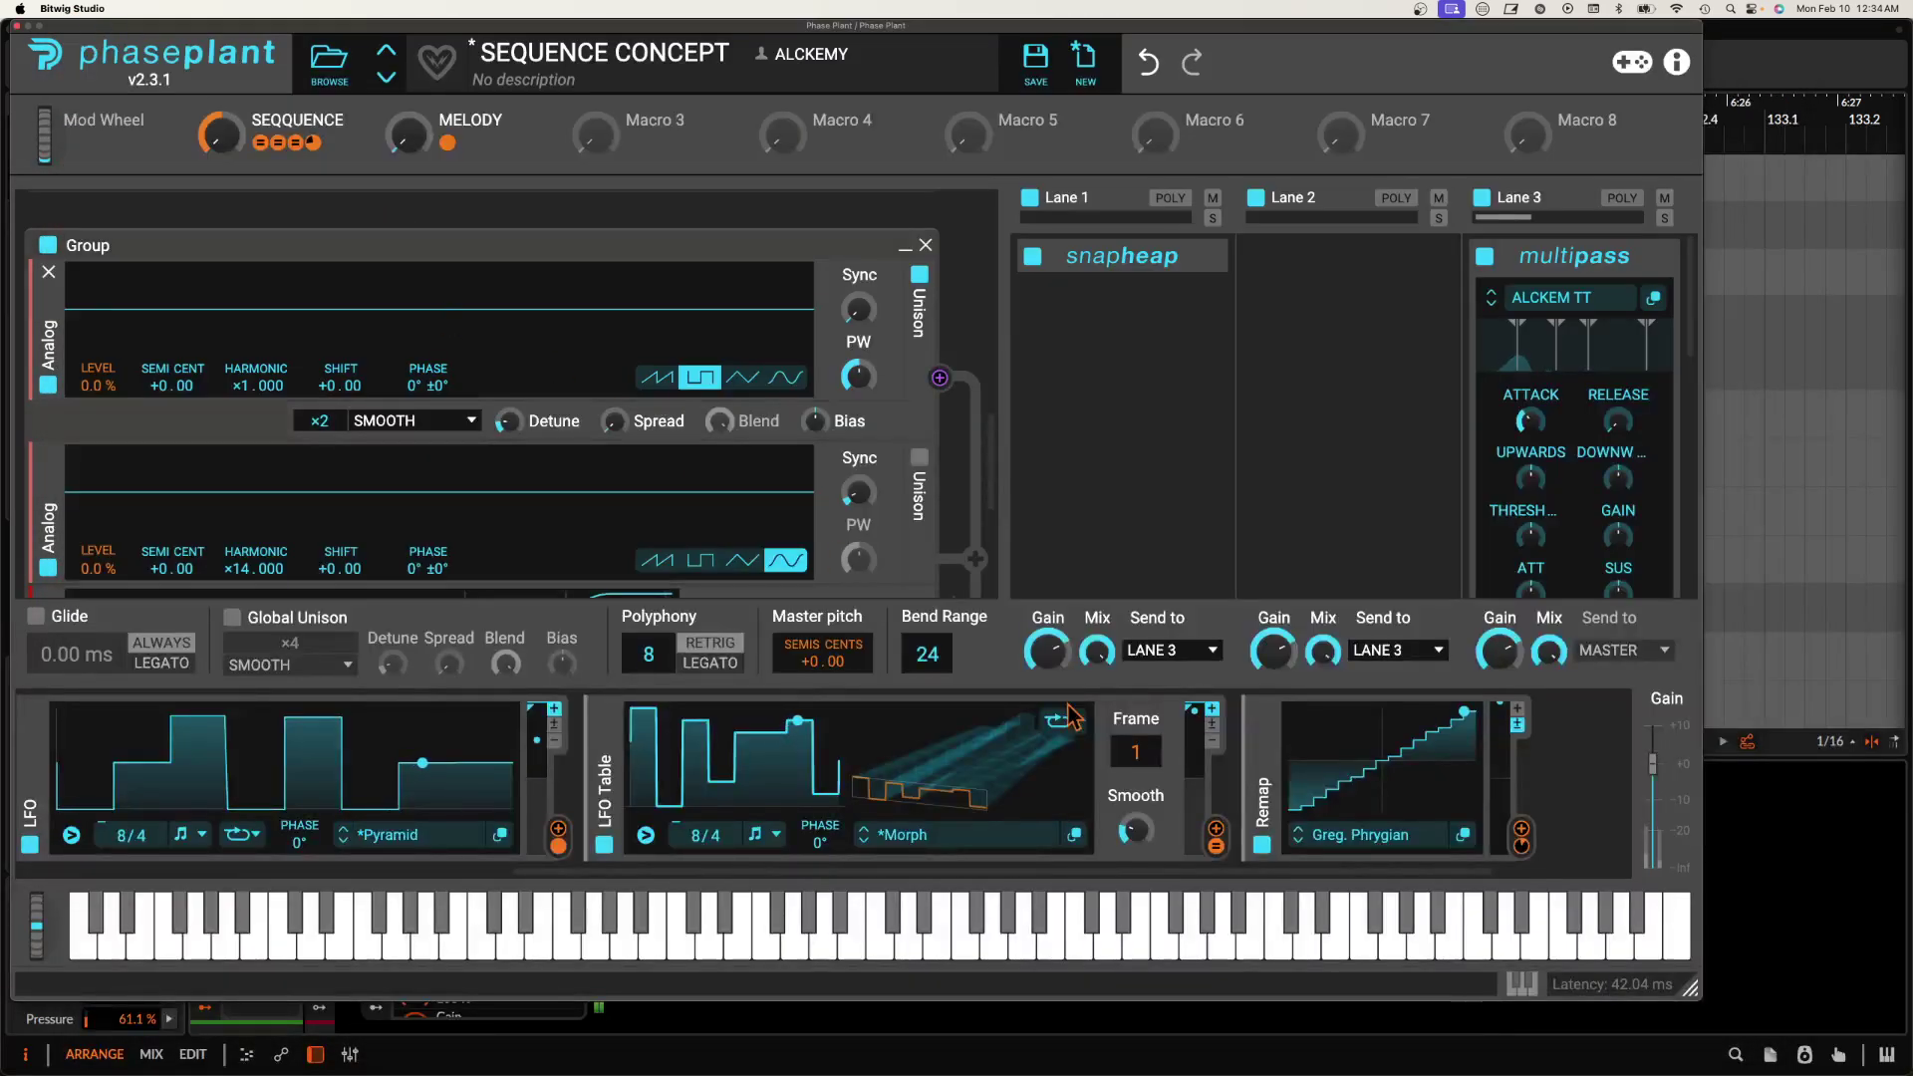
Inspect the Remap's Master Pitch modulation and view its Scales (24 semis) presets, keeping the current scale.
mouse_move(1526, 854)
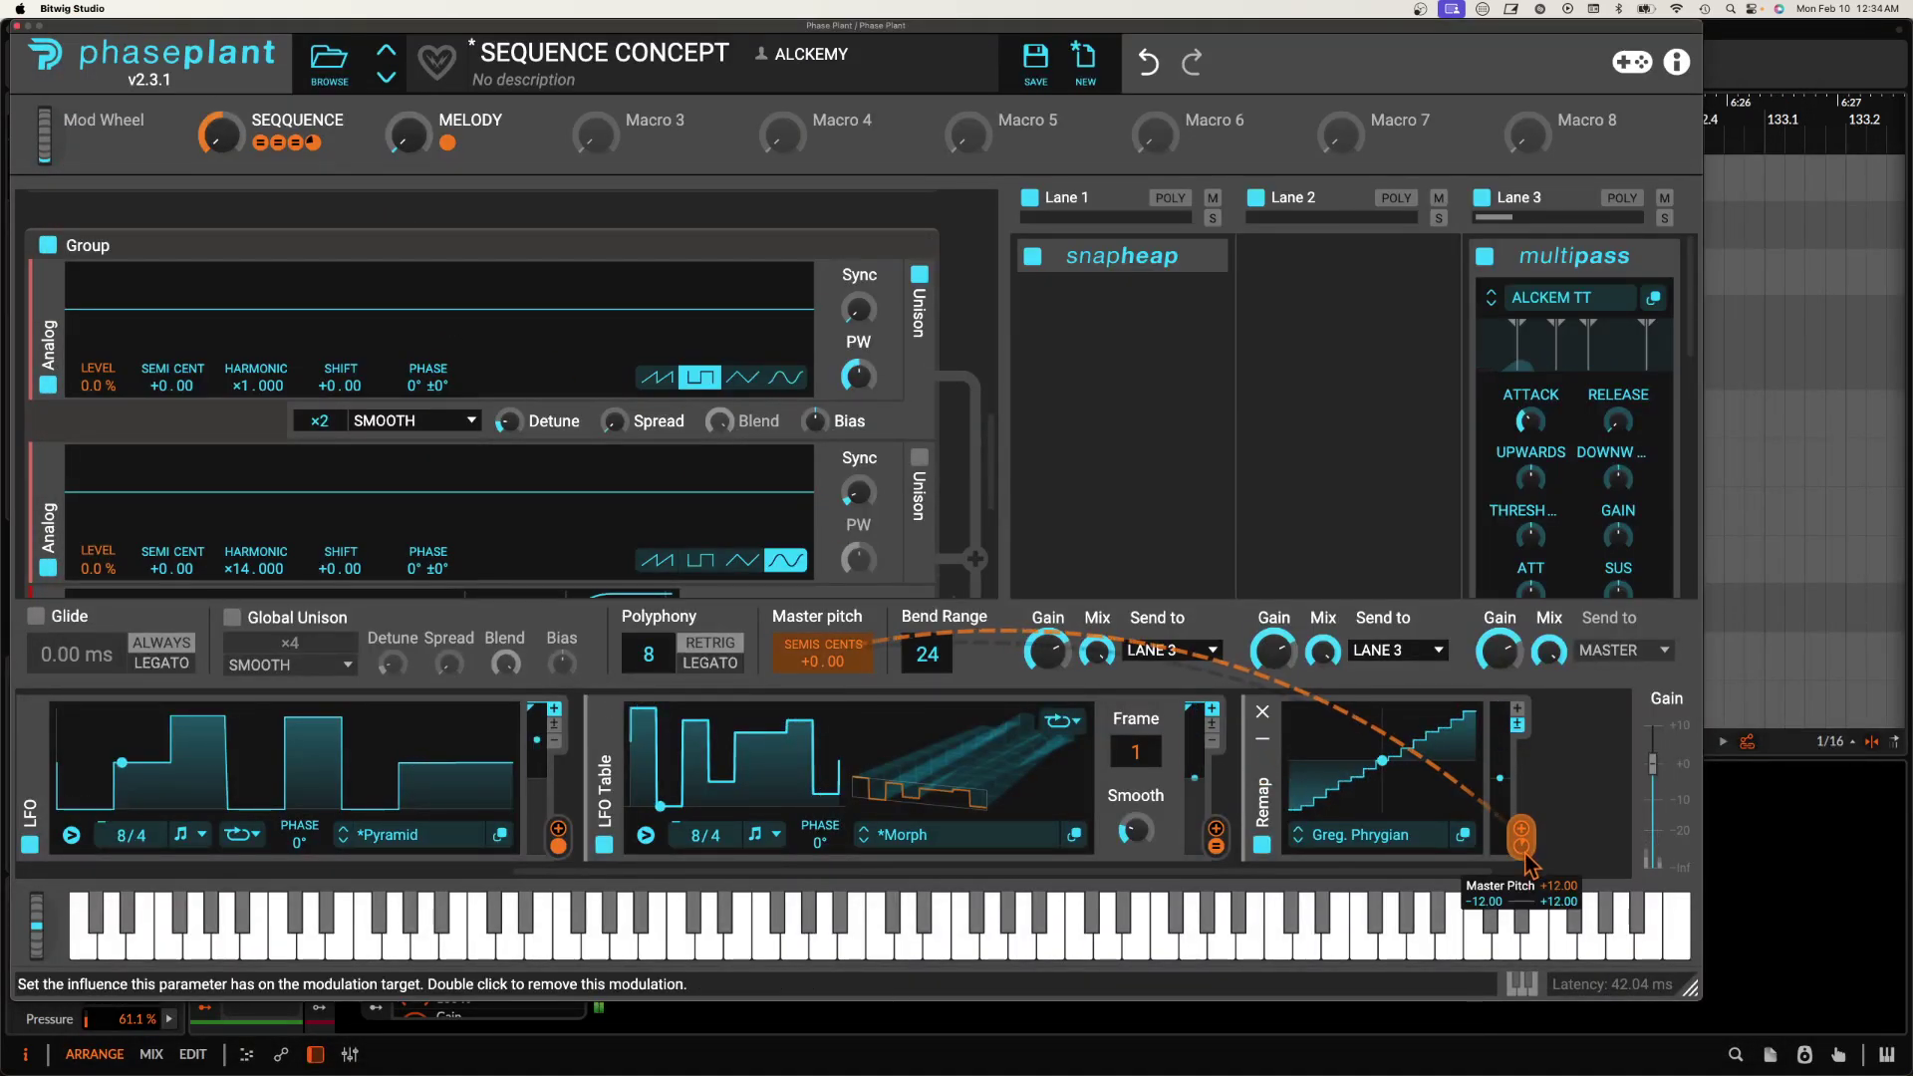
mouse_move(823, 685)
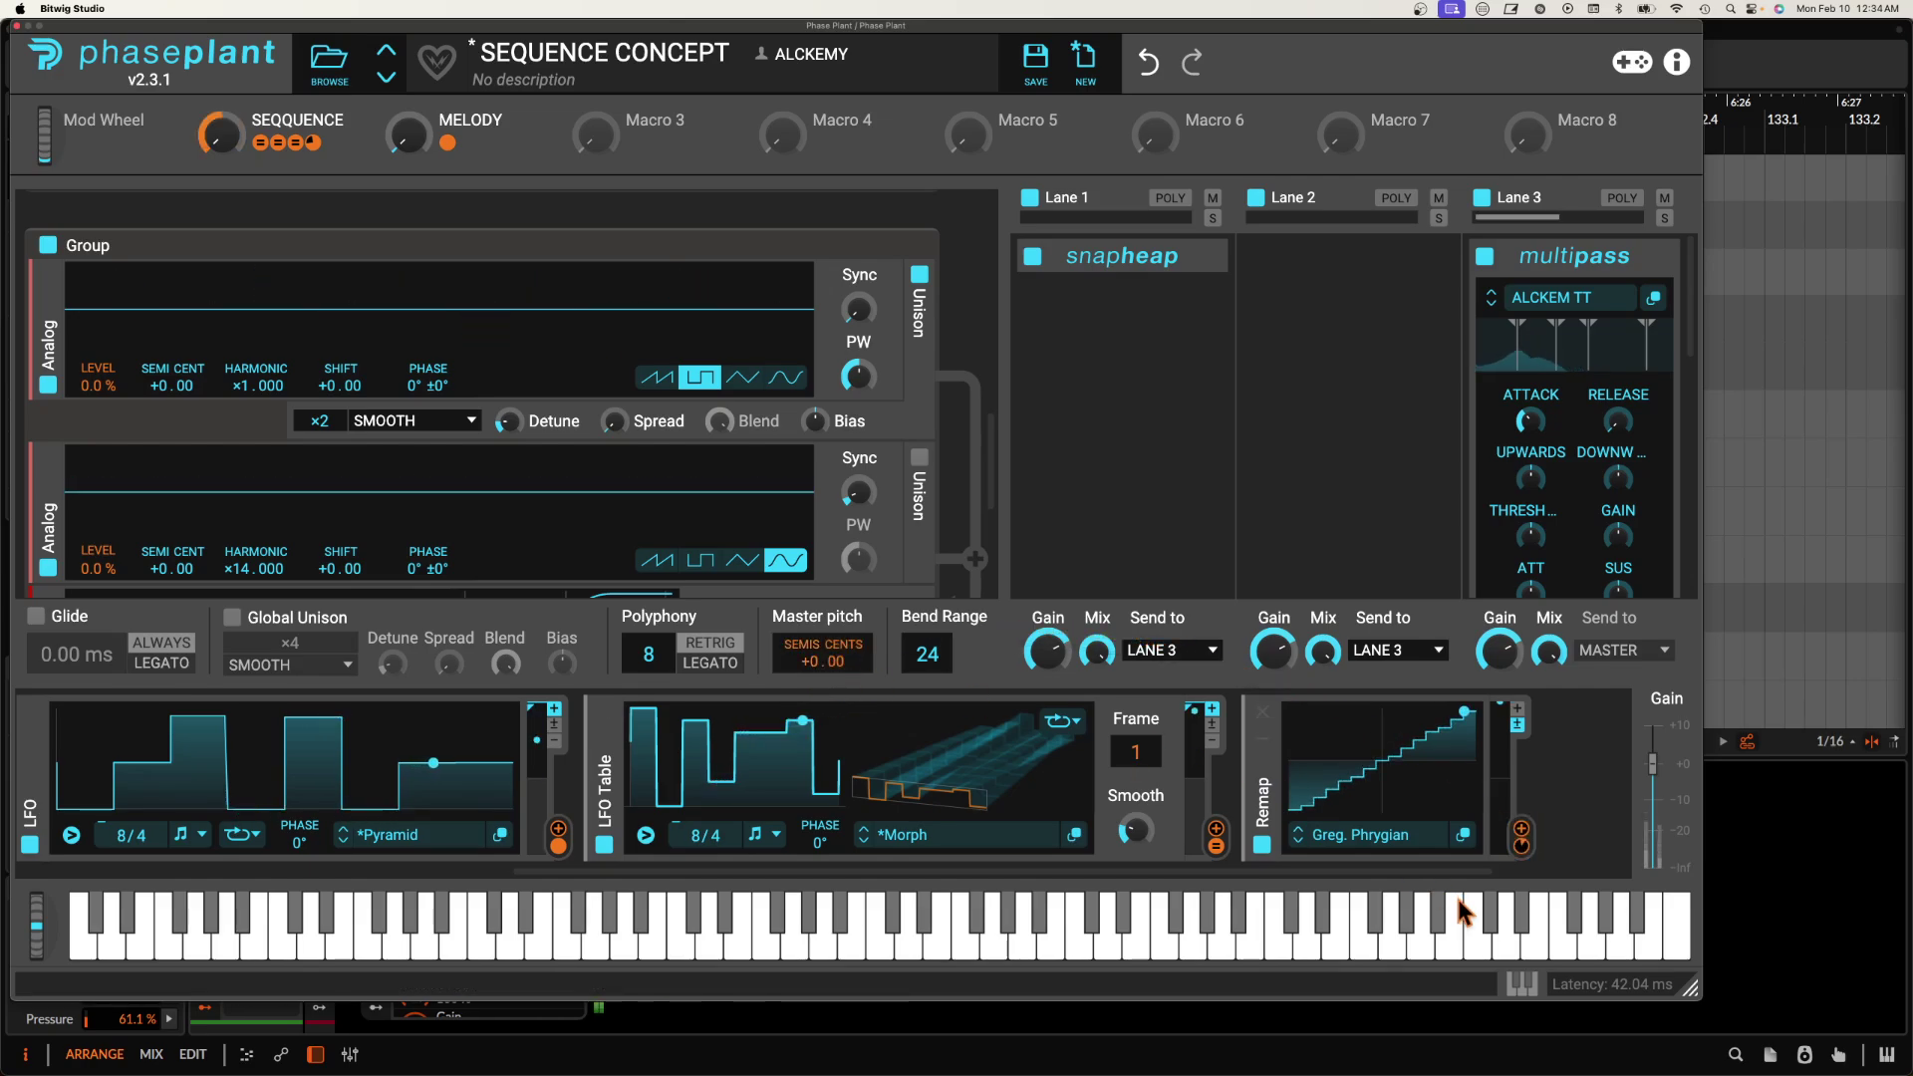
left_click(1425, 837)
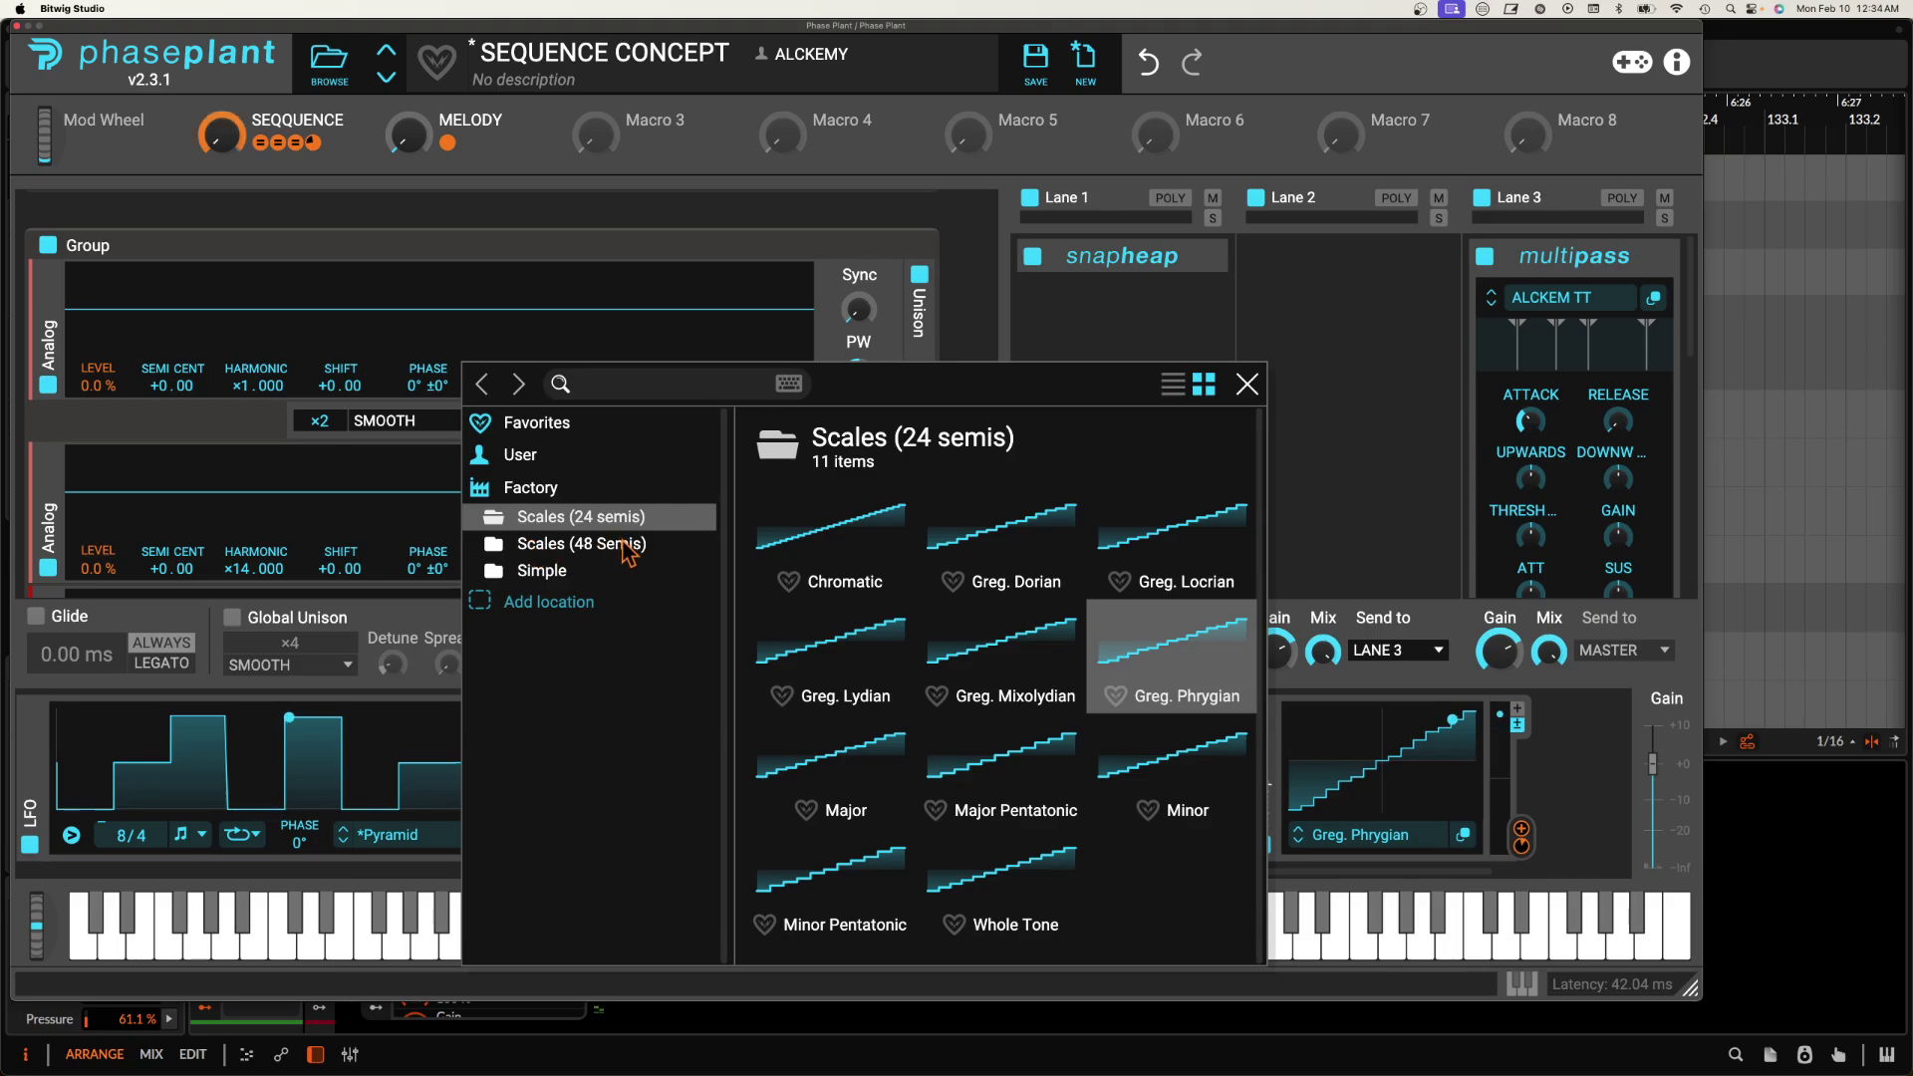
key("Escape")
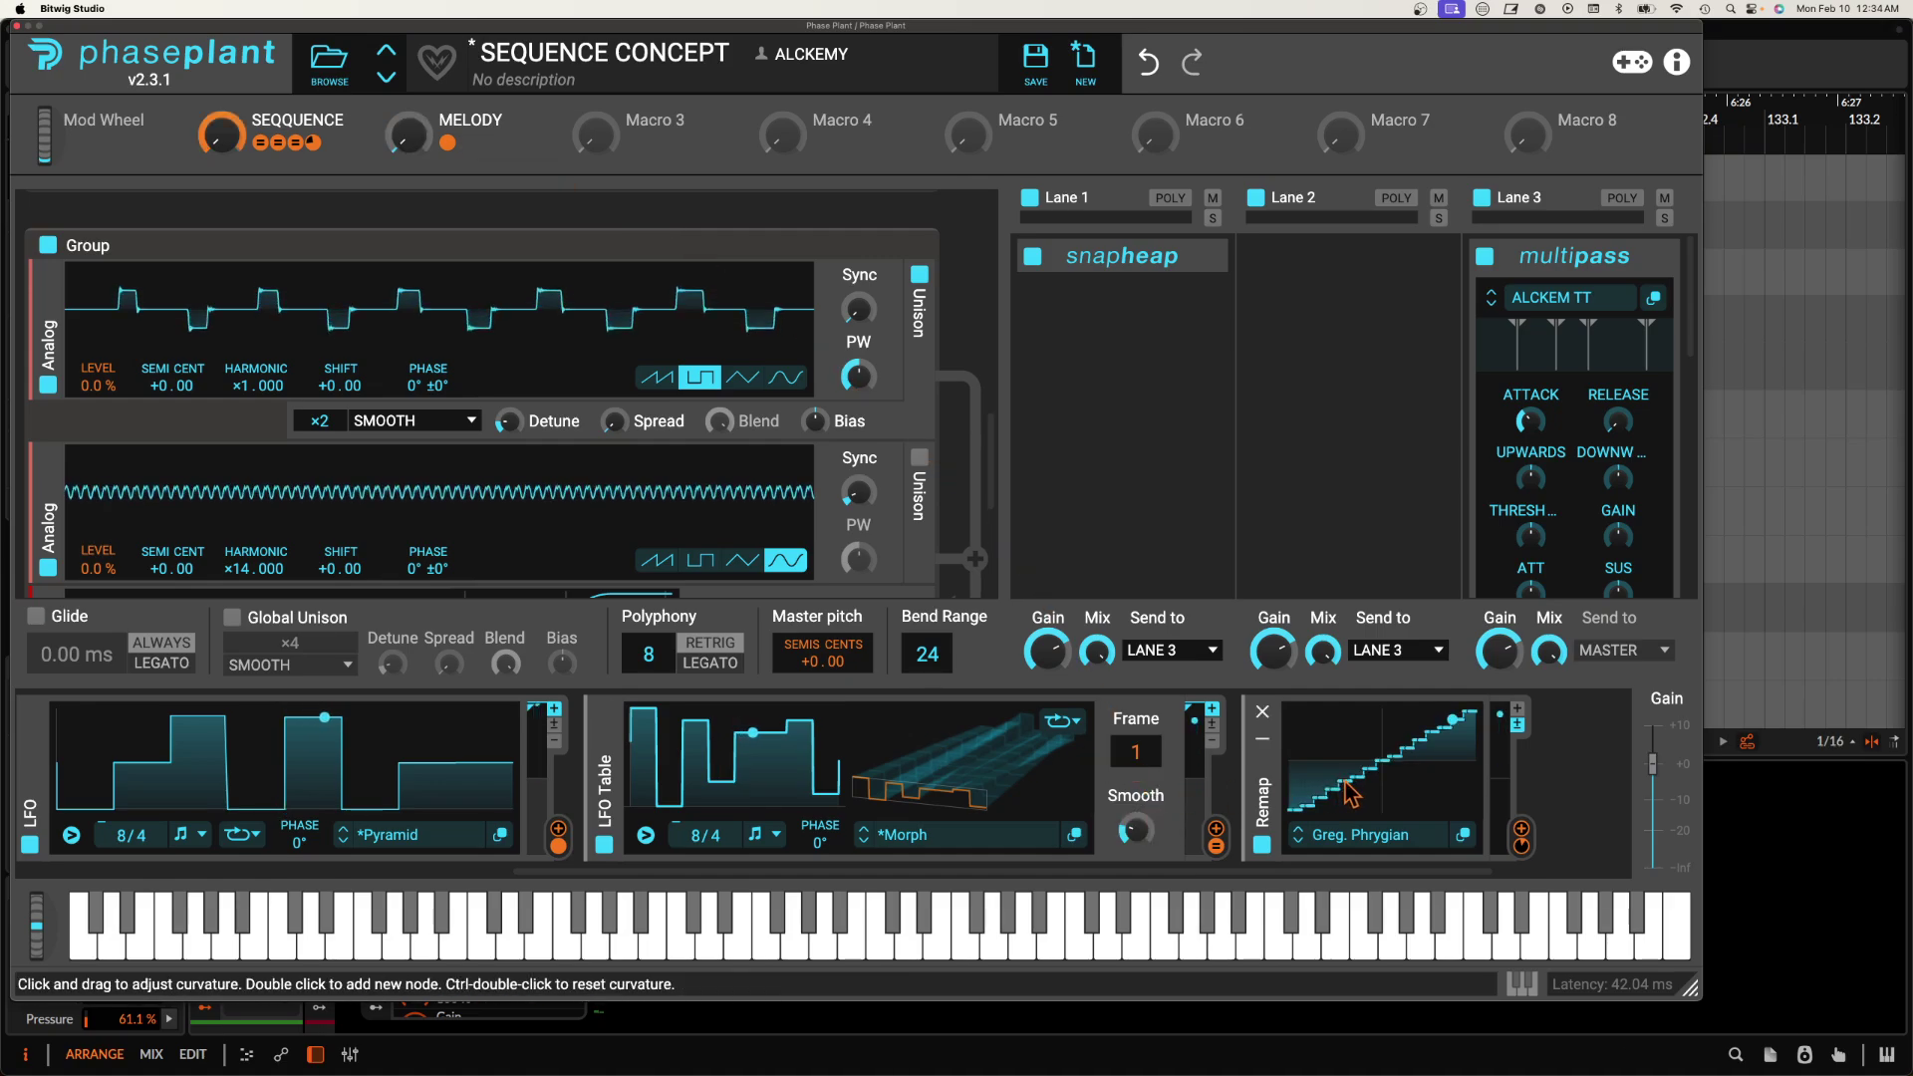
Reopen the LFO Table Editor and use the Pen tool with snapping on frame 1 to draw a 100% step from 0 to 256, dropping to −75%.
left_click(982, 852)
left_click(981, 852)
left_click(1074, 833)
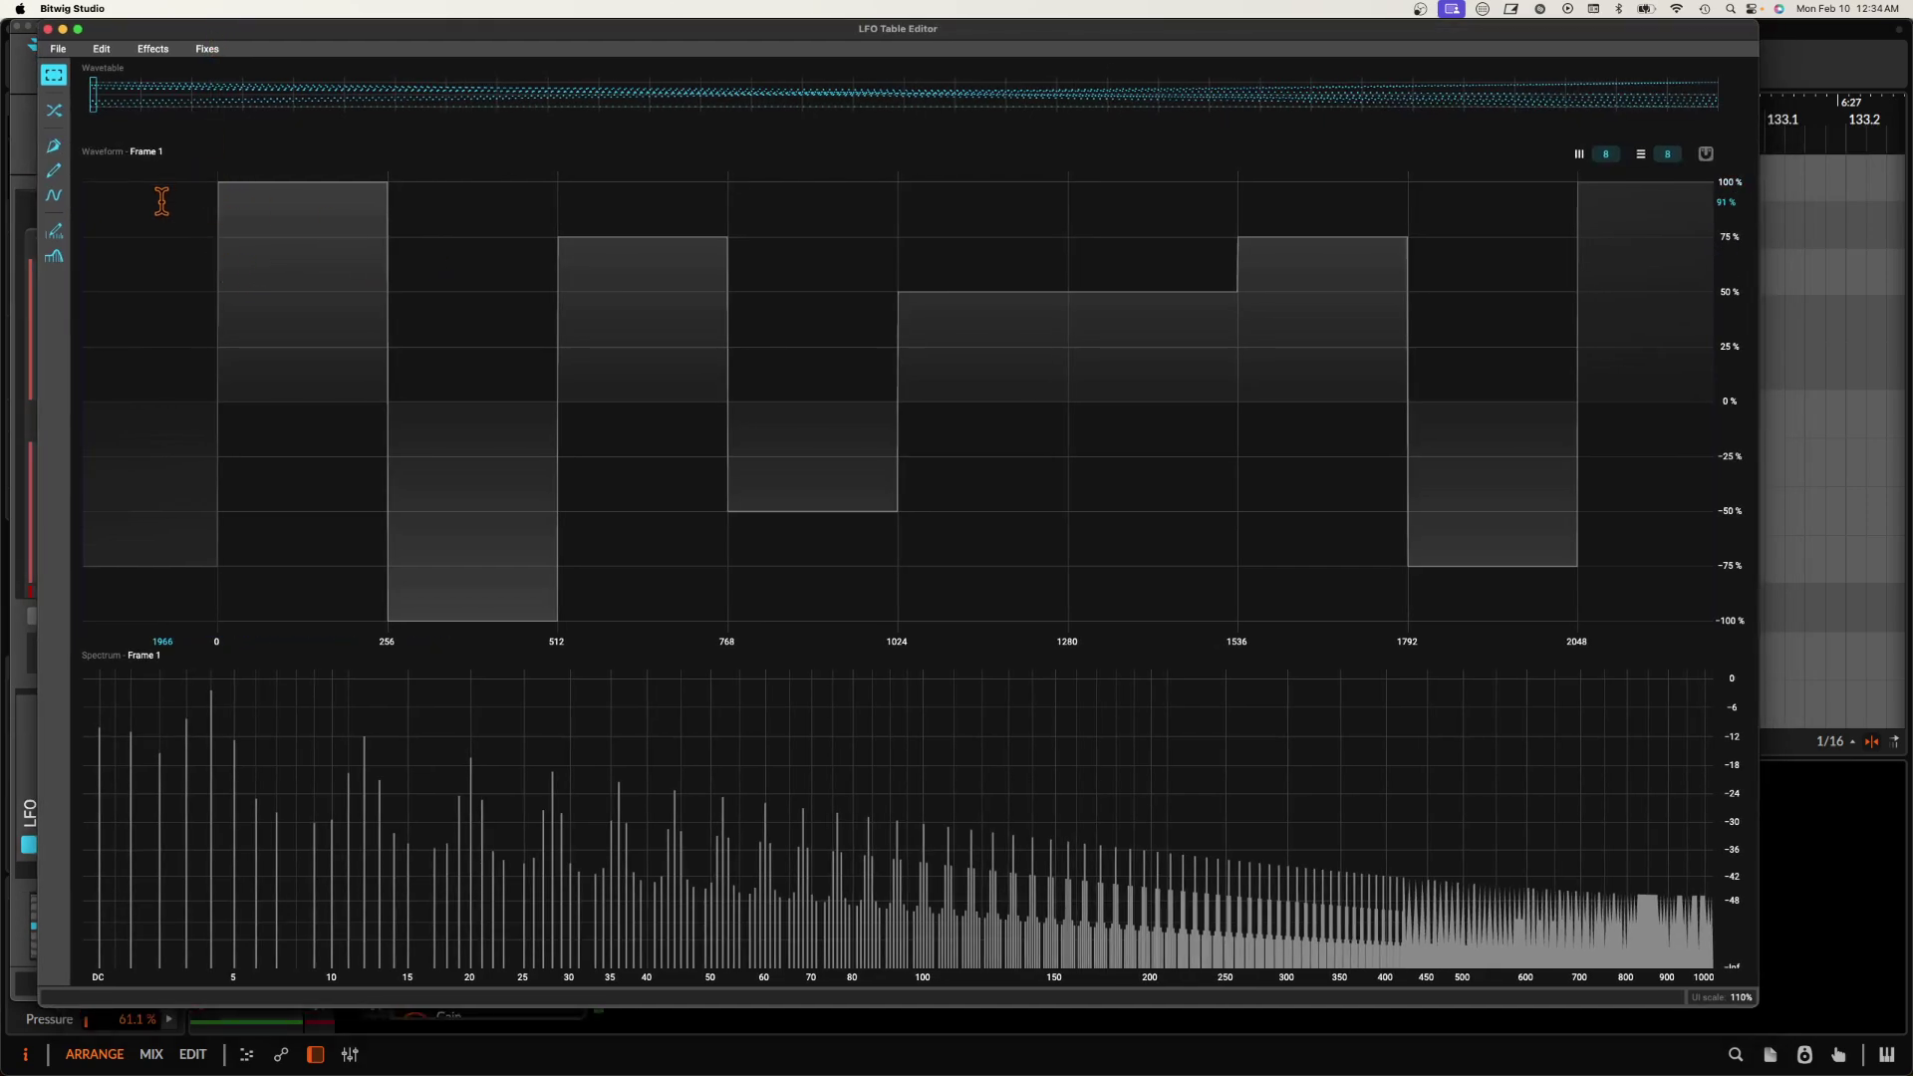
left_click(55, 170)
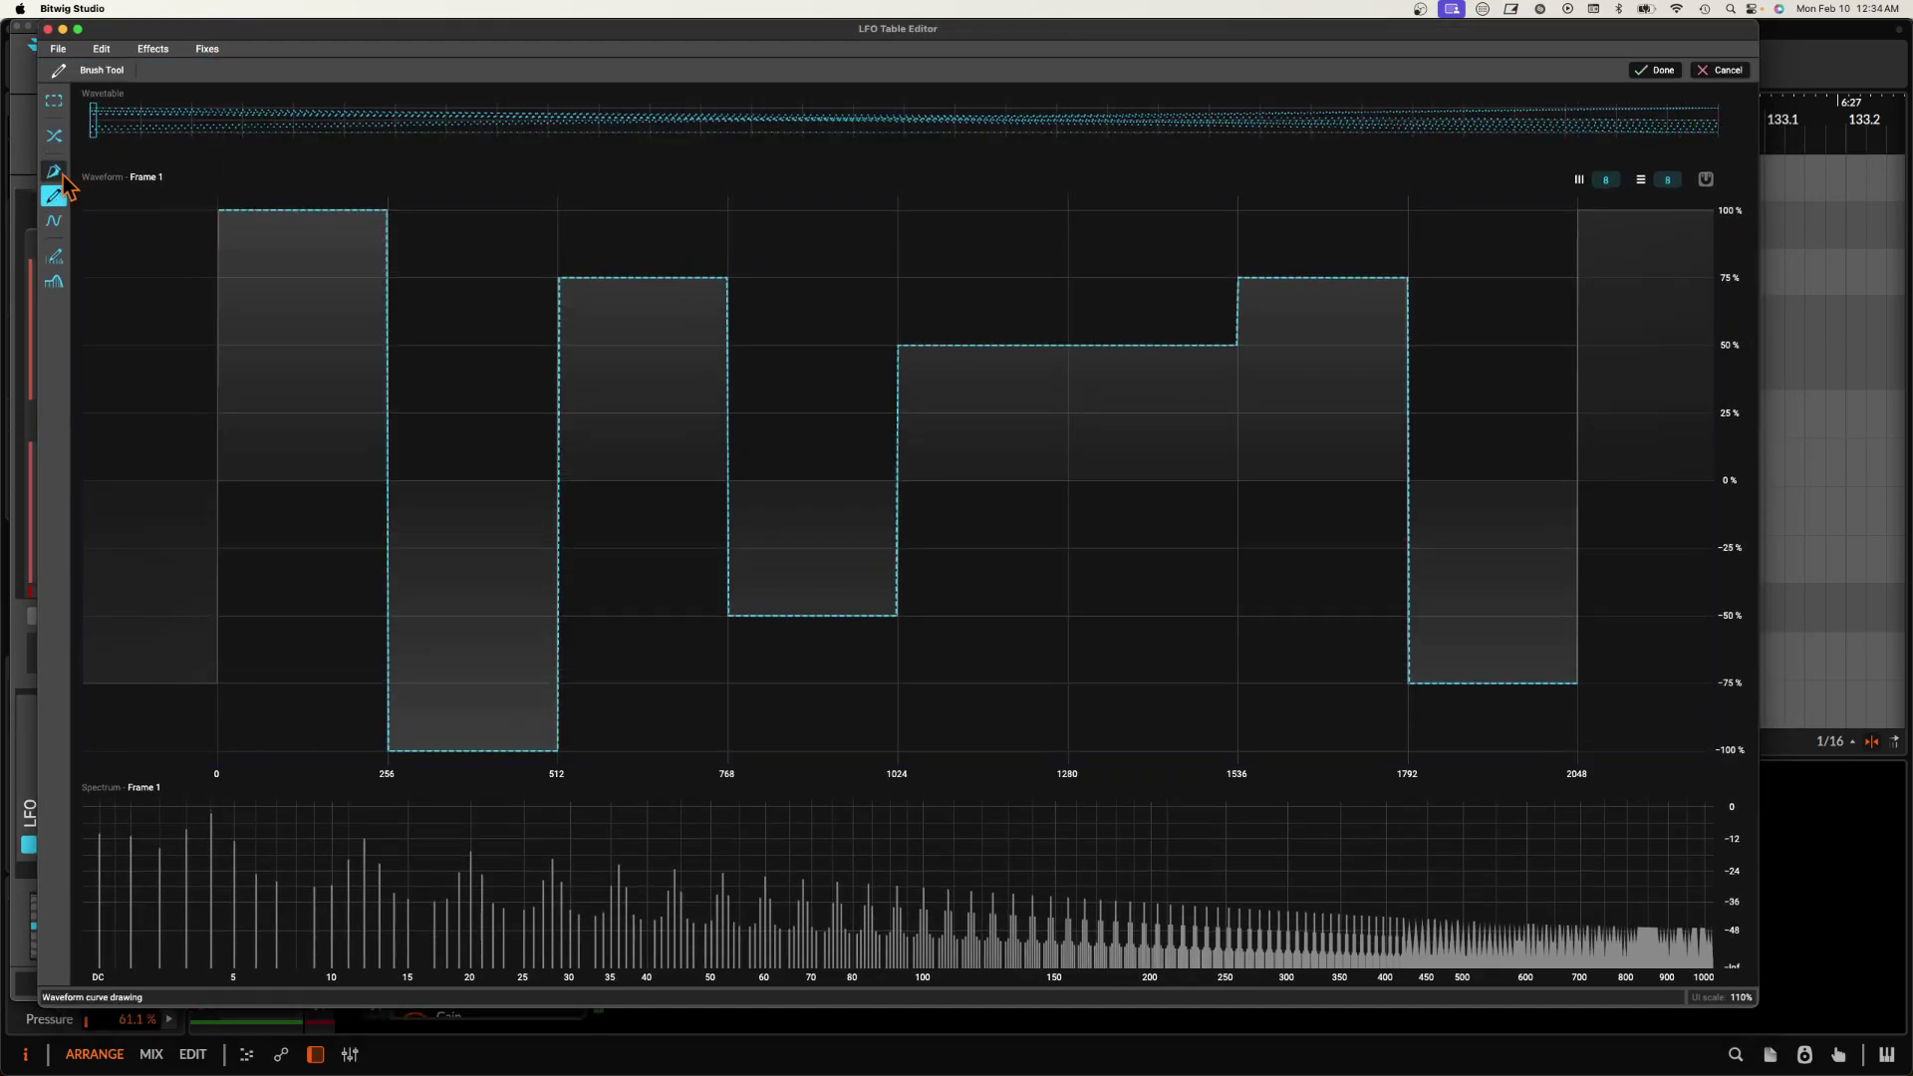
left_click(55, 172)
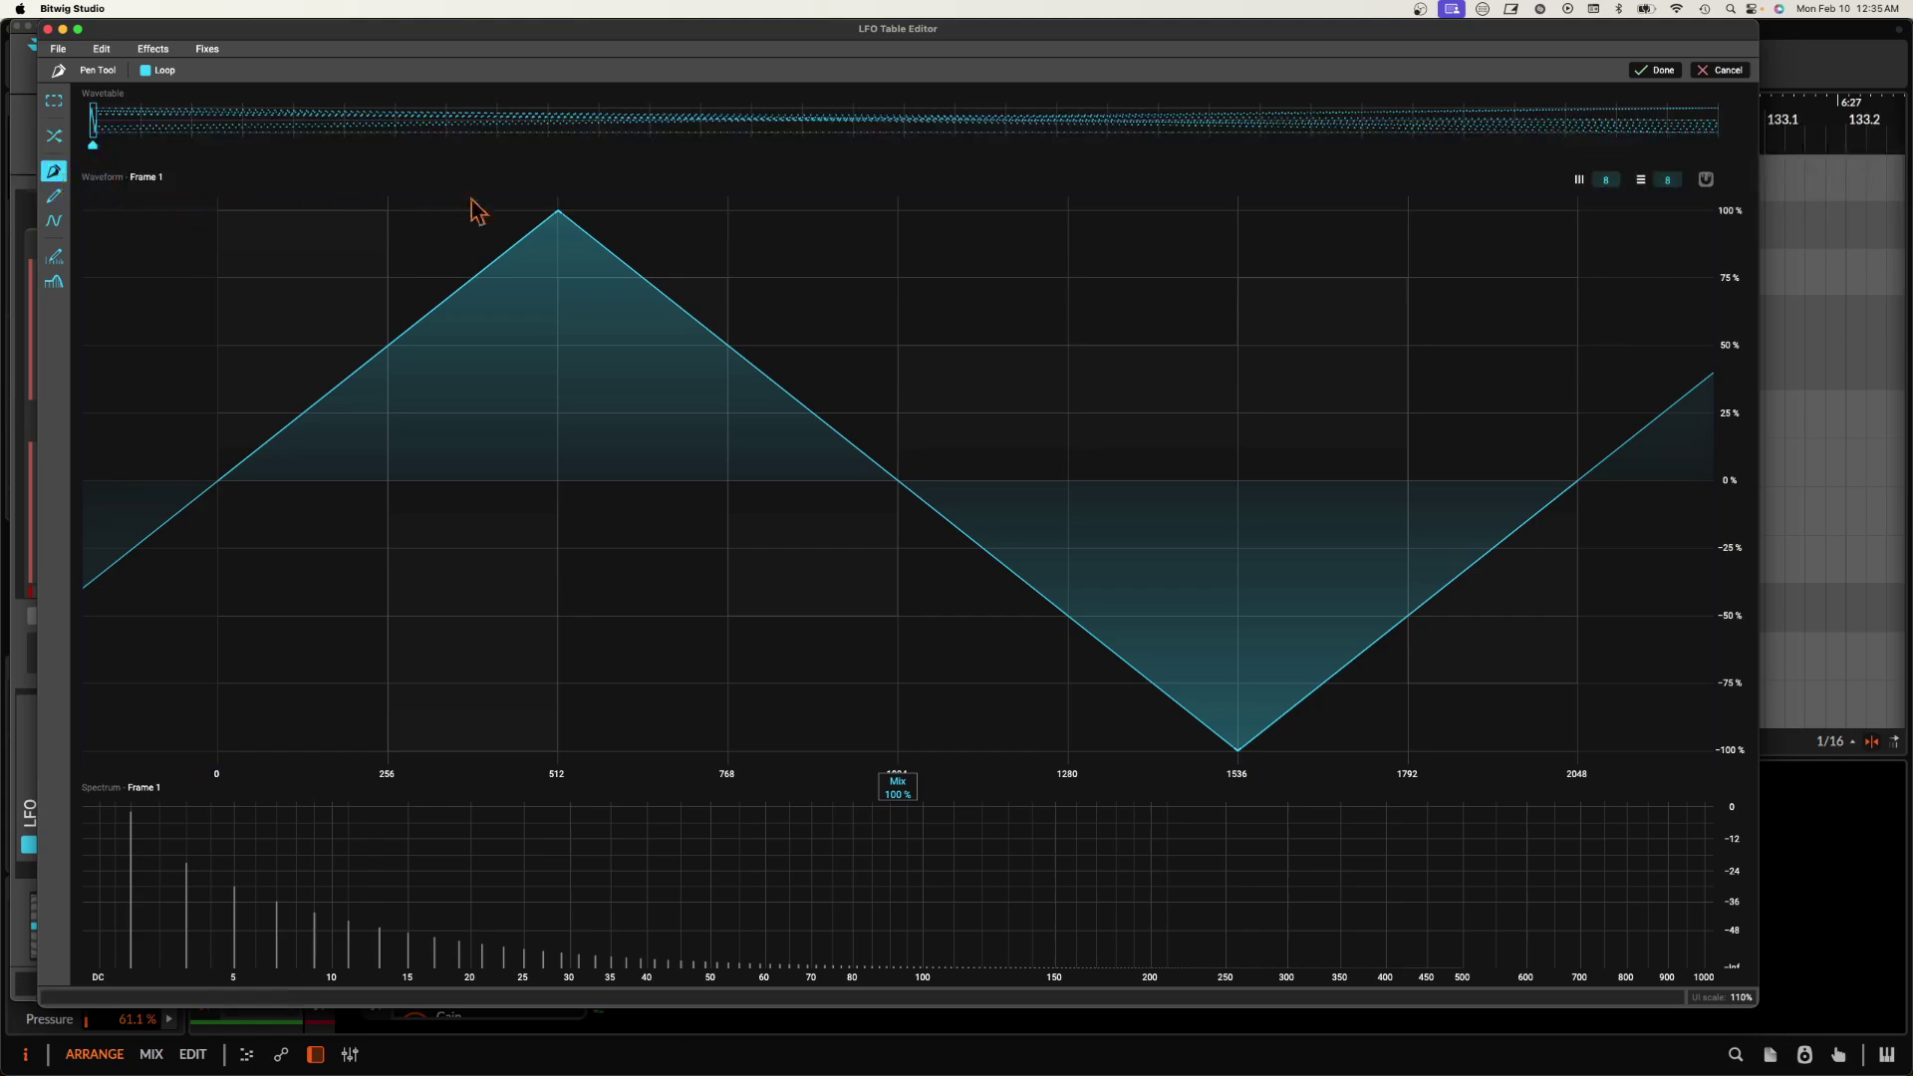
left_click_drag(558, 212, 204, 168)
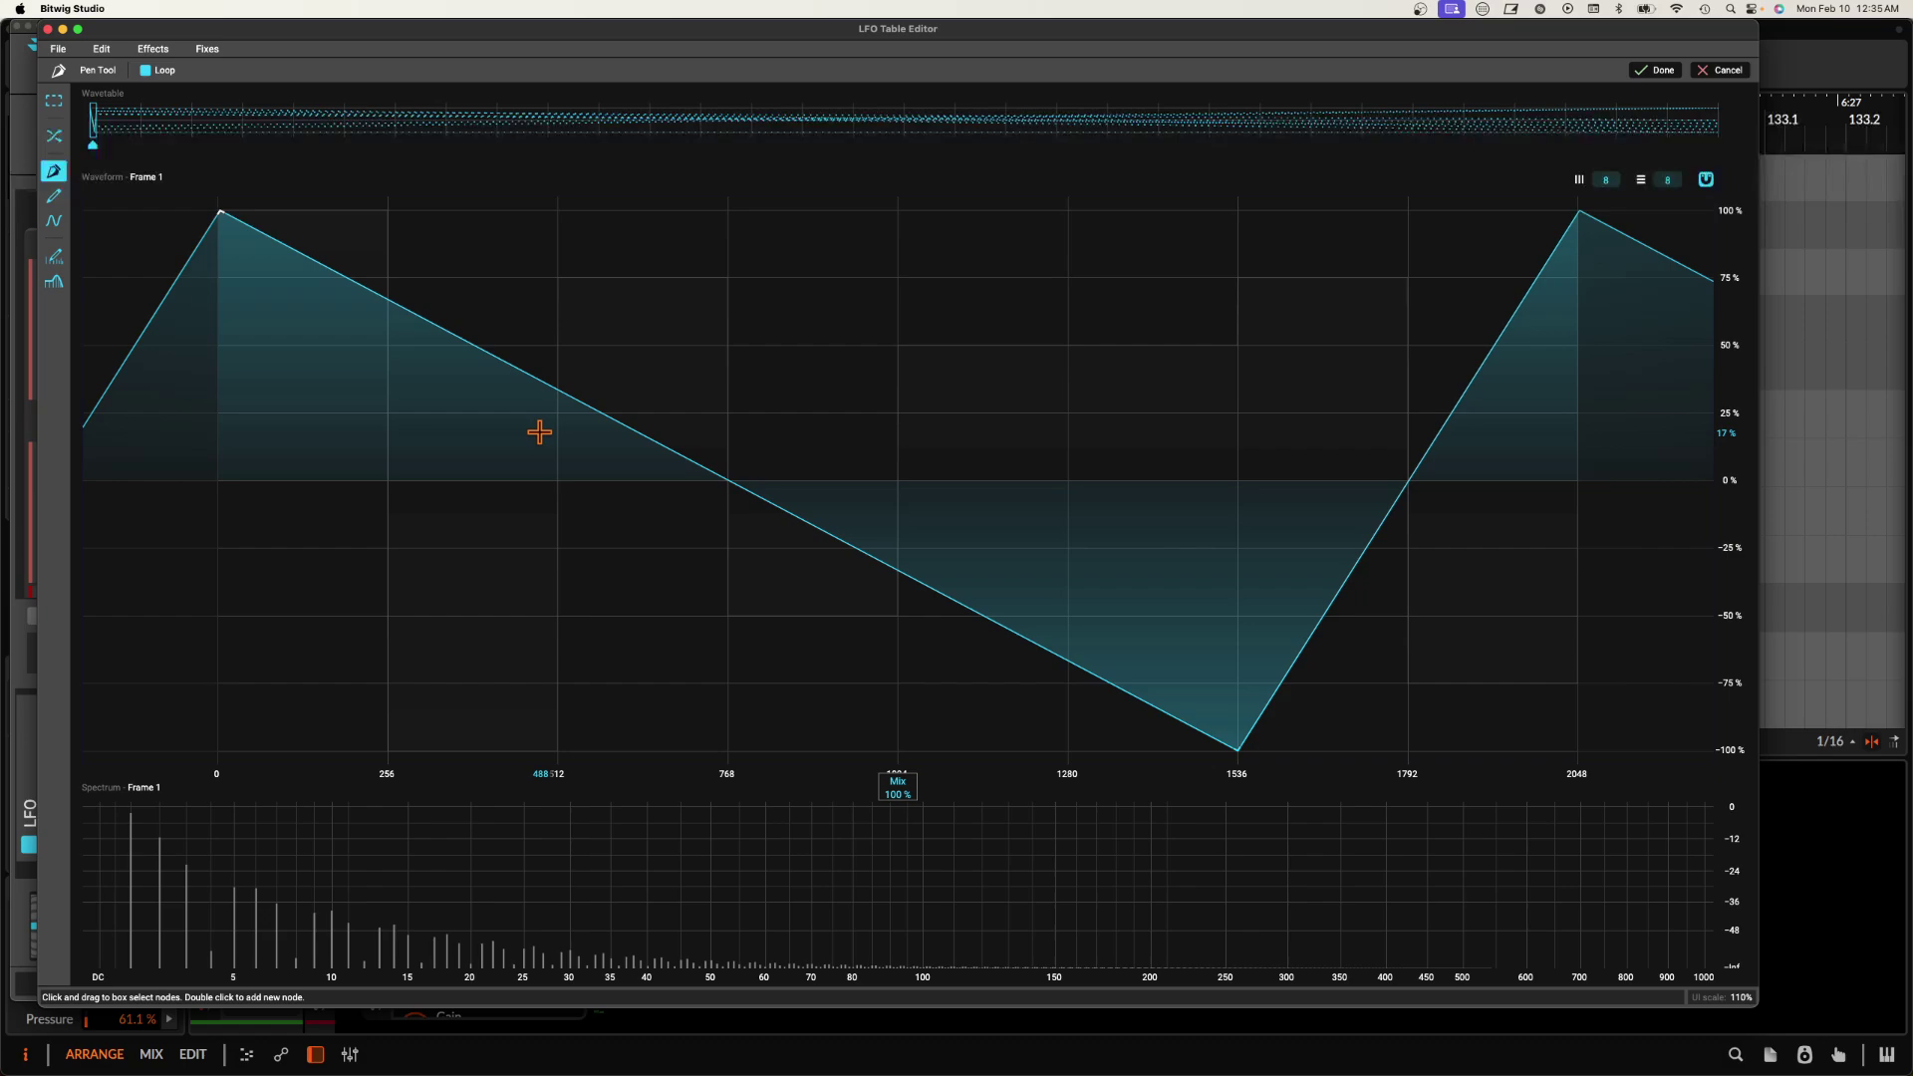
left_click_drag(389, 309, 393, 116)
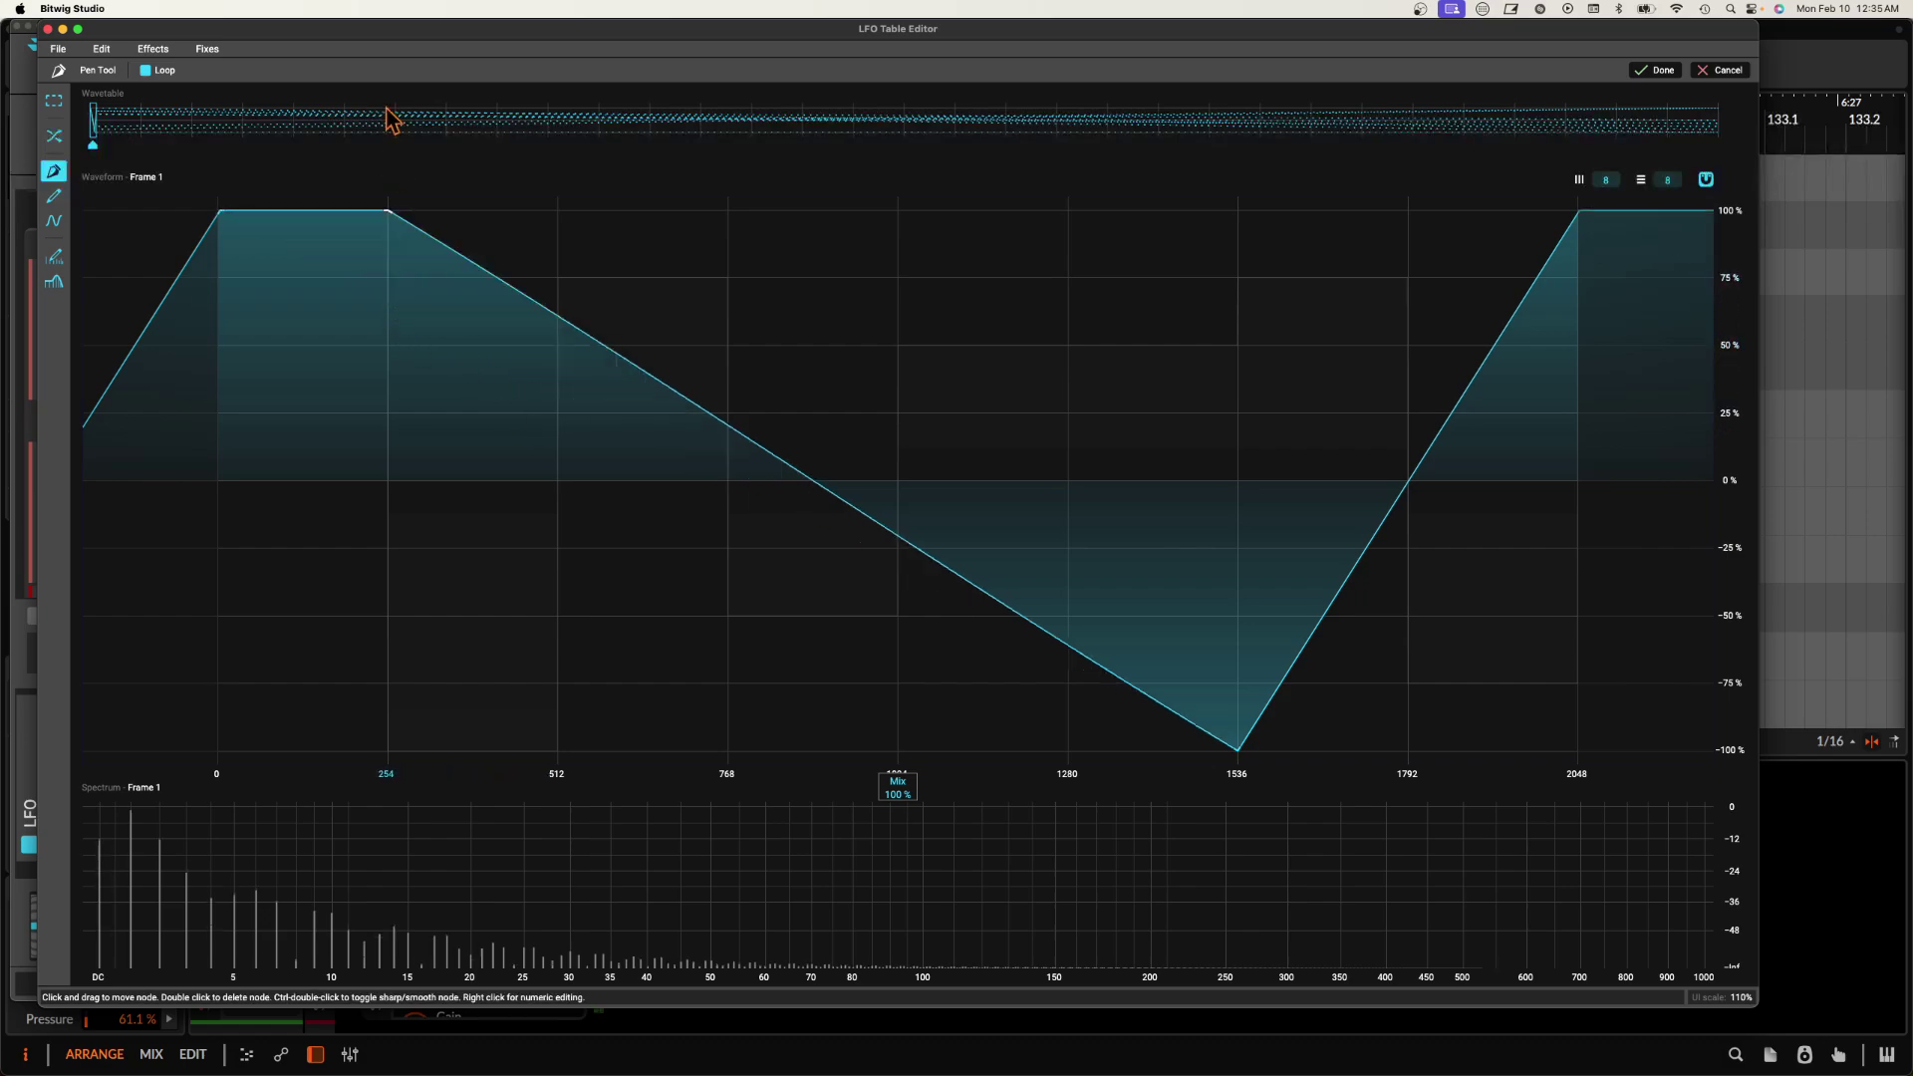
left_click(443, 249)
left_click_drag(388, 279, 389, 682)
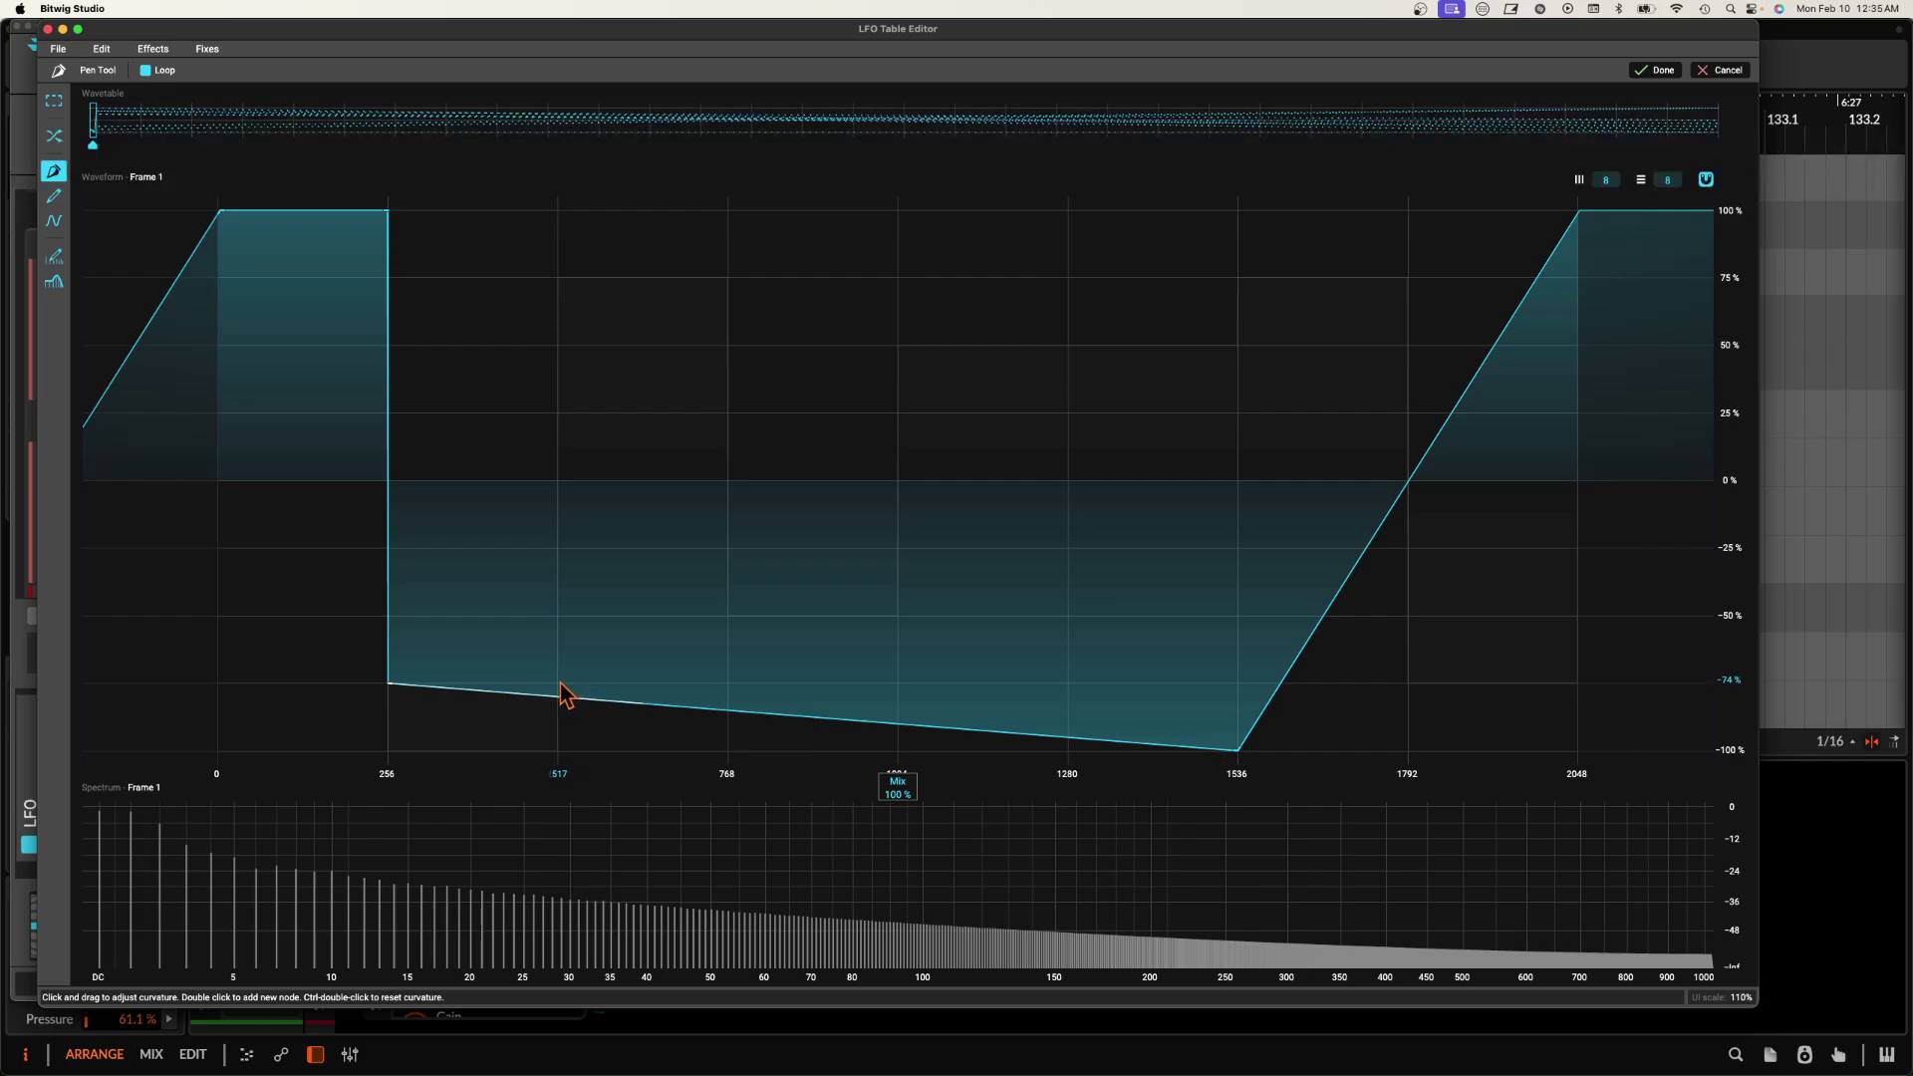
Hold the frame 1 waveform at −75% up to 512, add a 25% step from 512 to 768, and drop it back to −75%.
left_click_drag(601, 696, 559, 413)
double_click(564, 684)
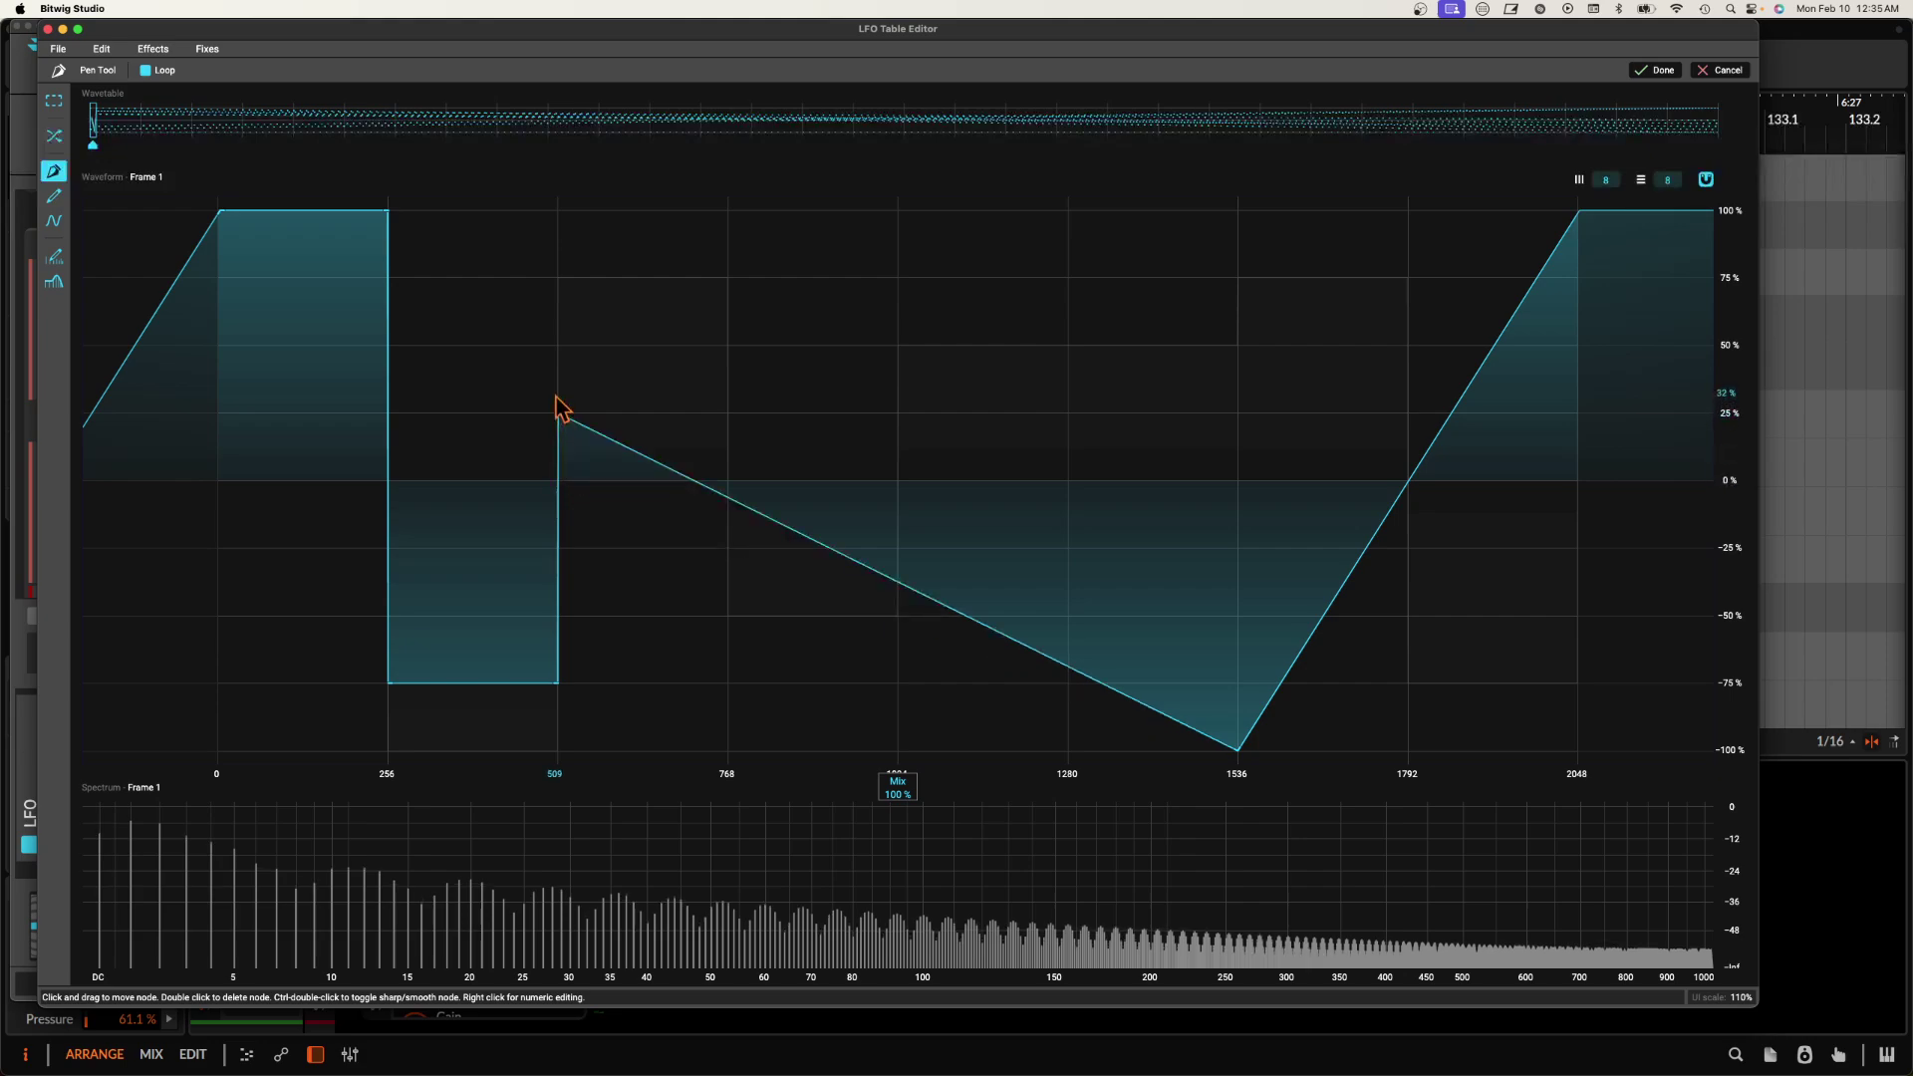
double_click(728, 415)
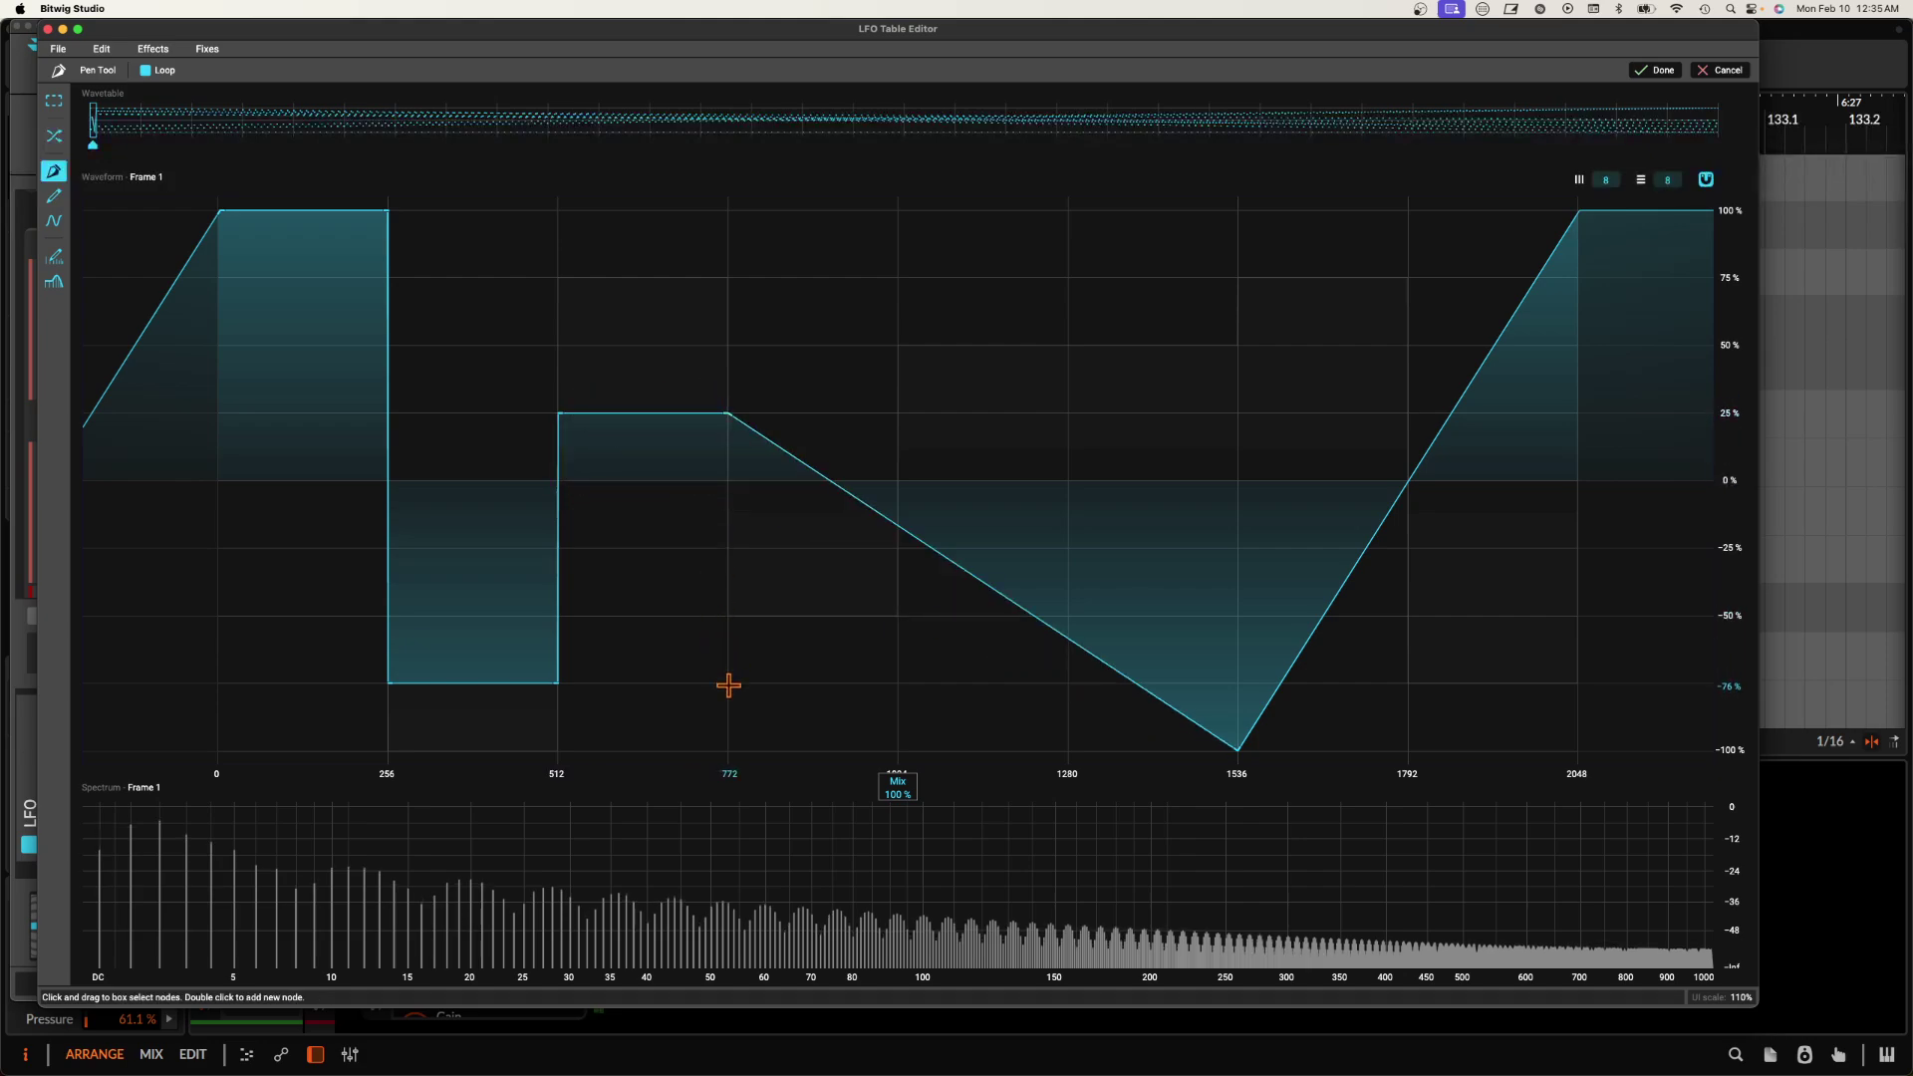
double_click(728, 686)
Ramp the waveform up from 768 to 100% at 1024, hold it to 1280, and drop it to −75% there.
double_click(893, 694)
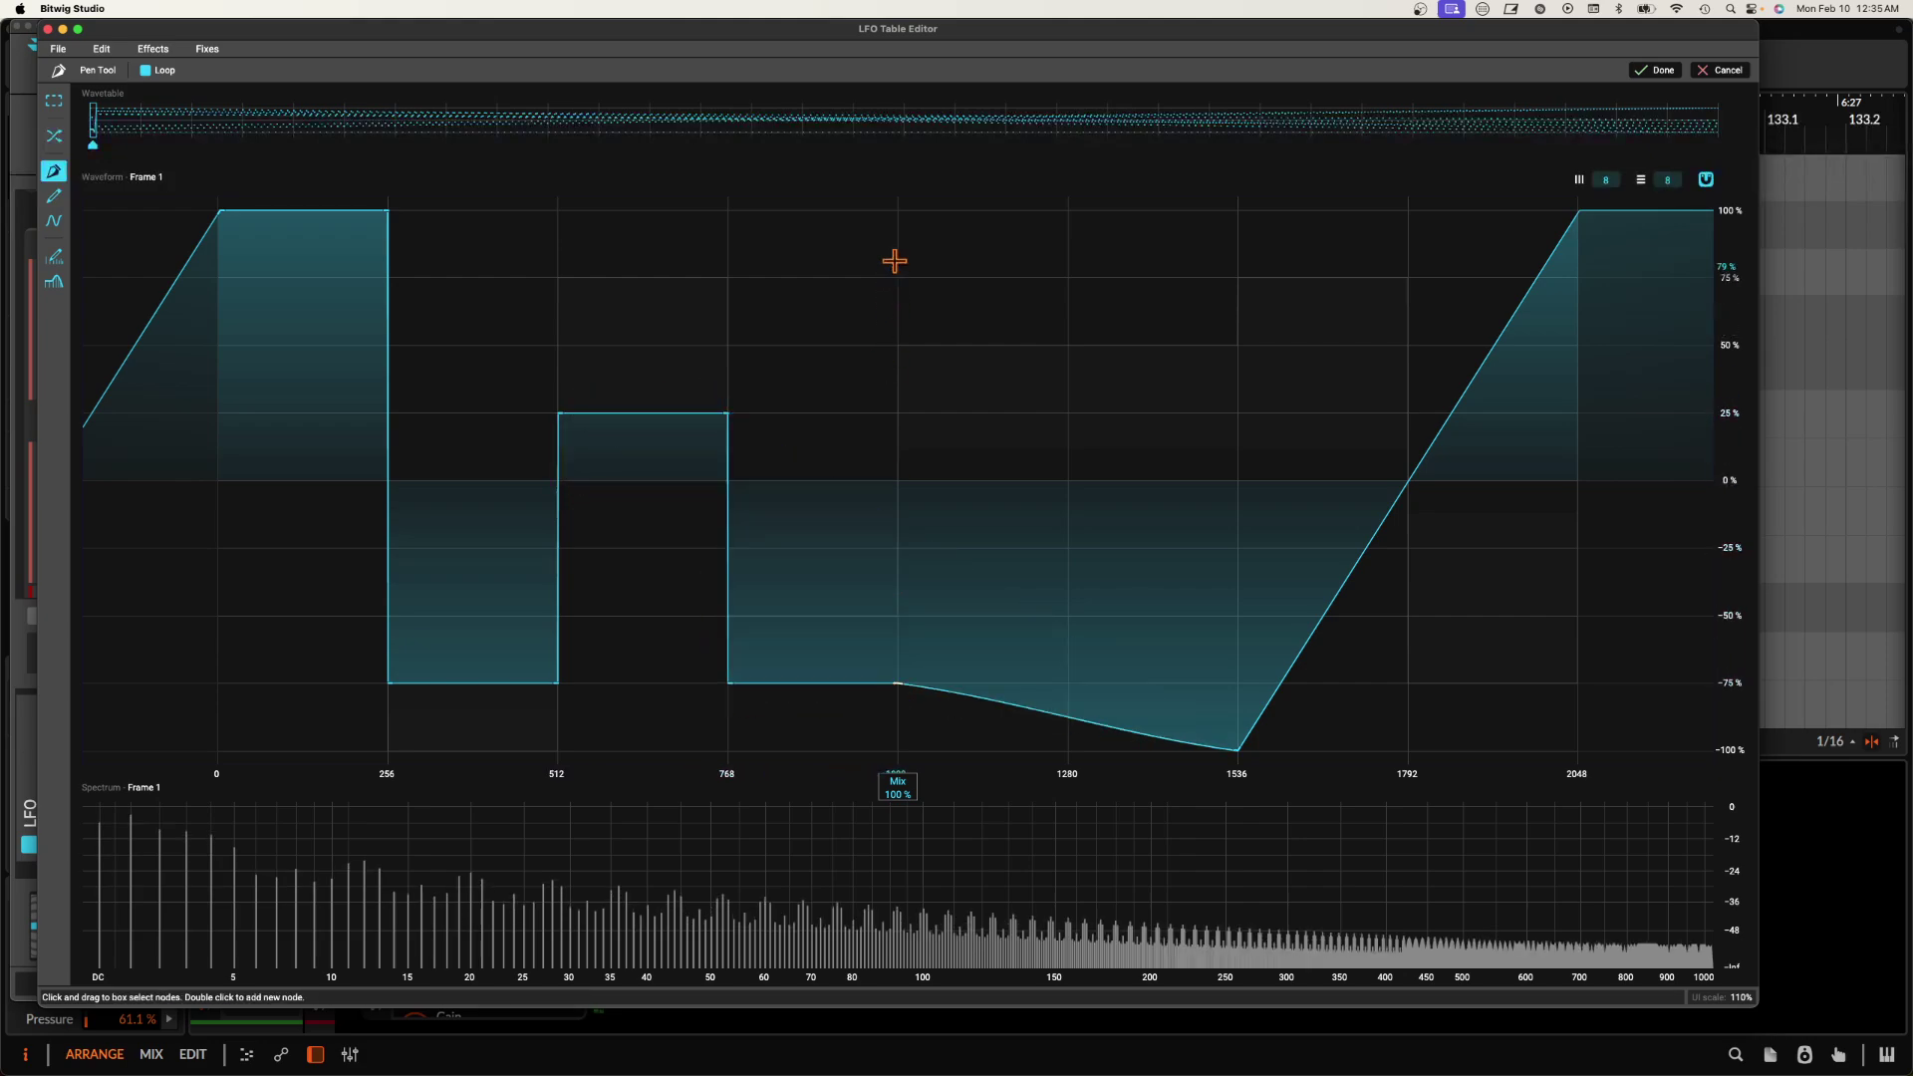
double_click(896, 214)
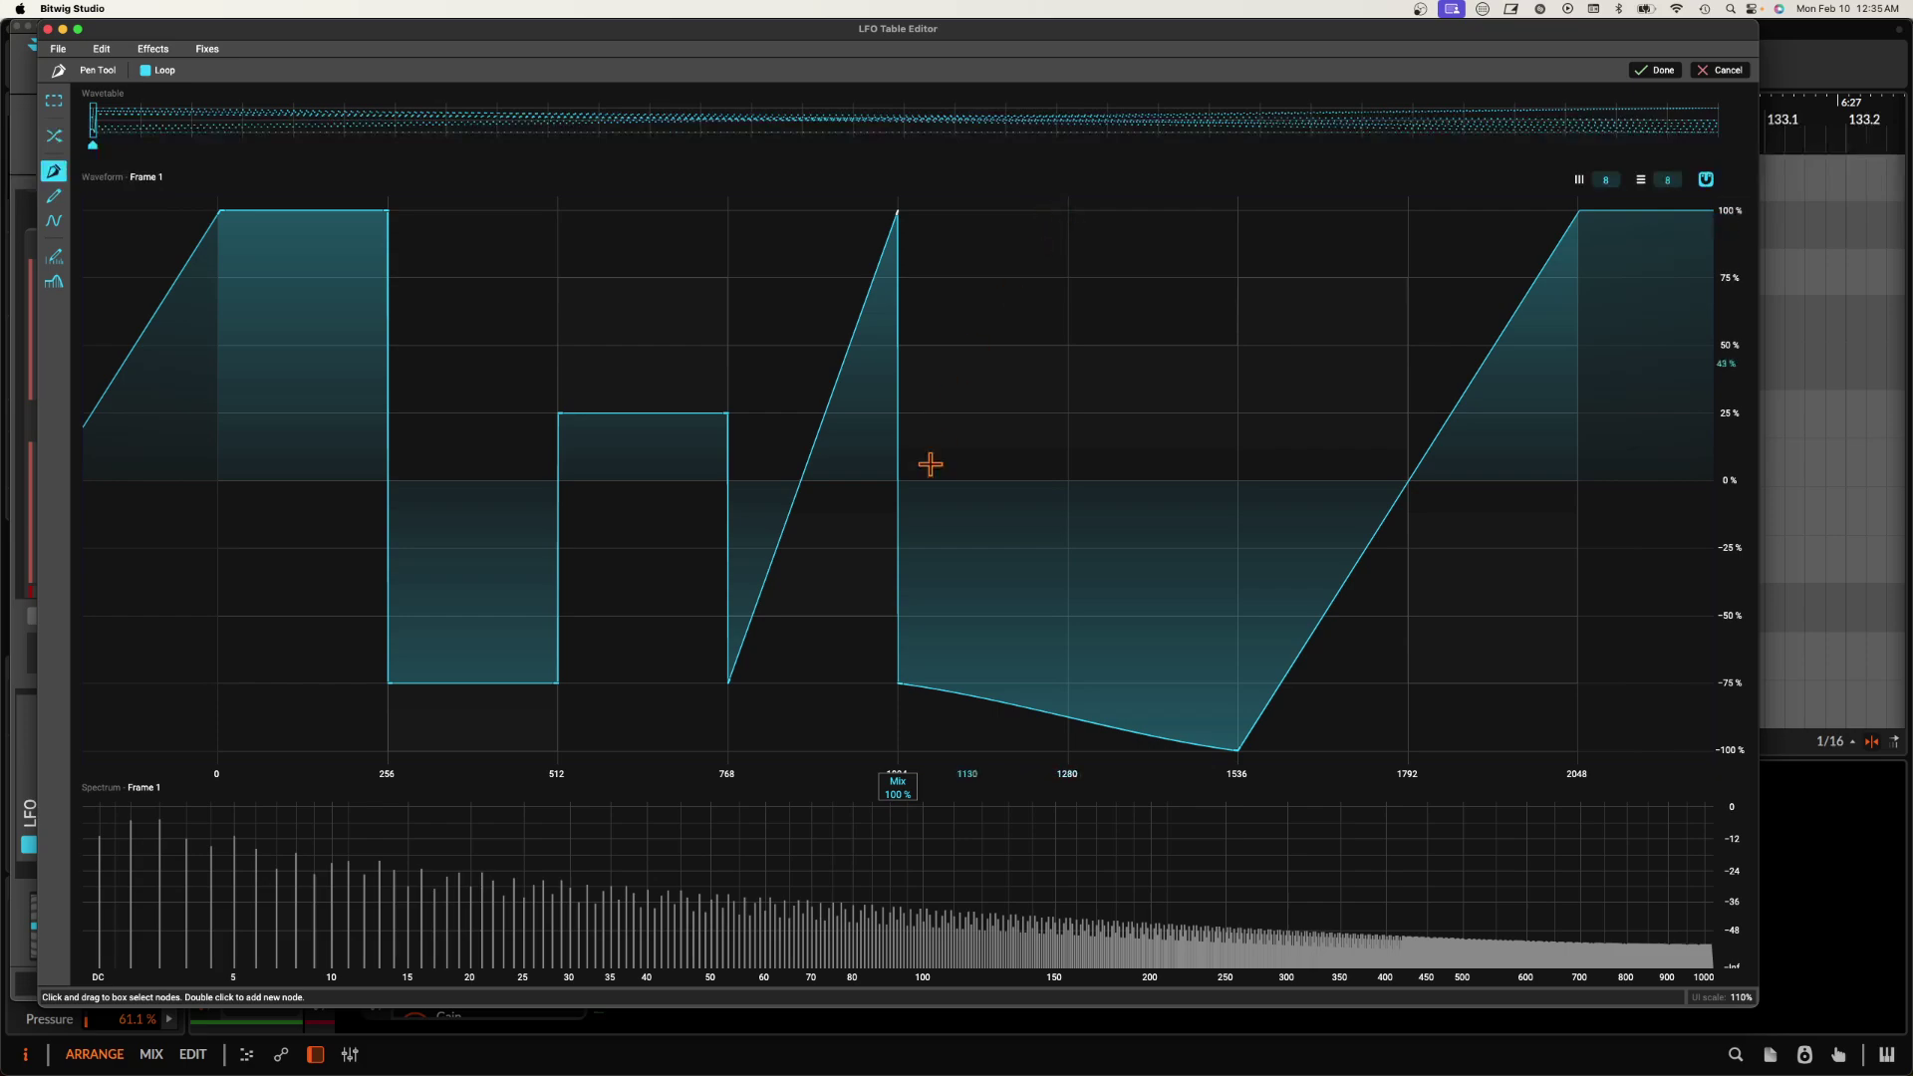
double_click(899, 683)
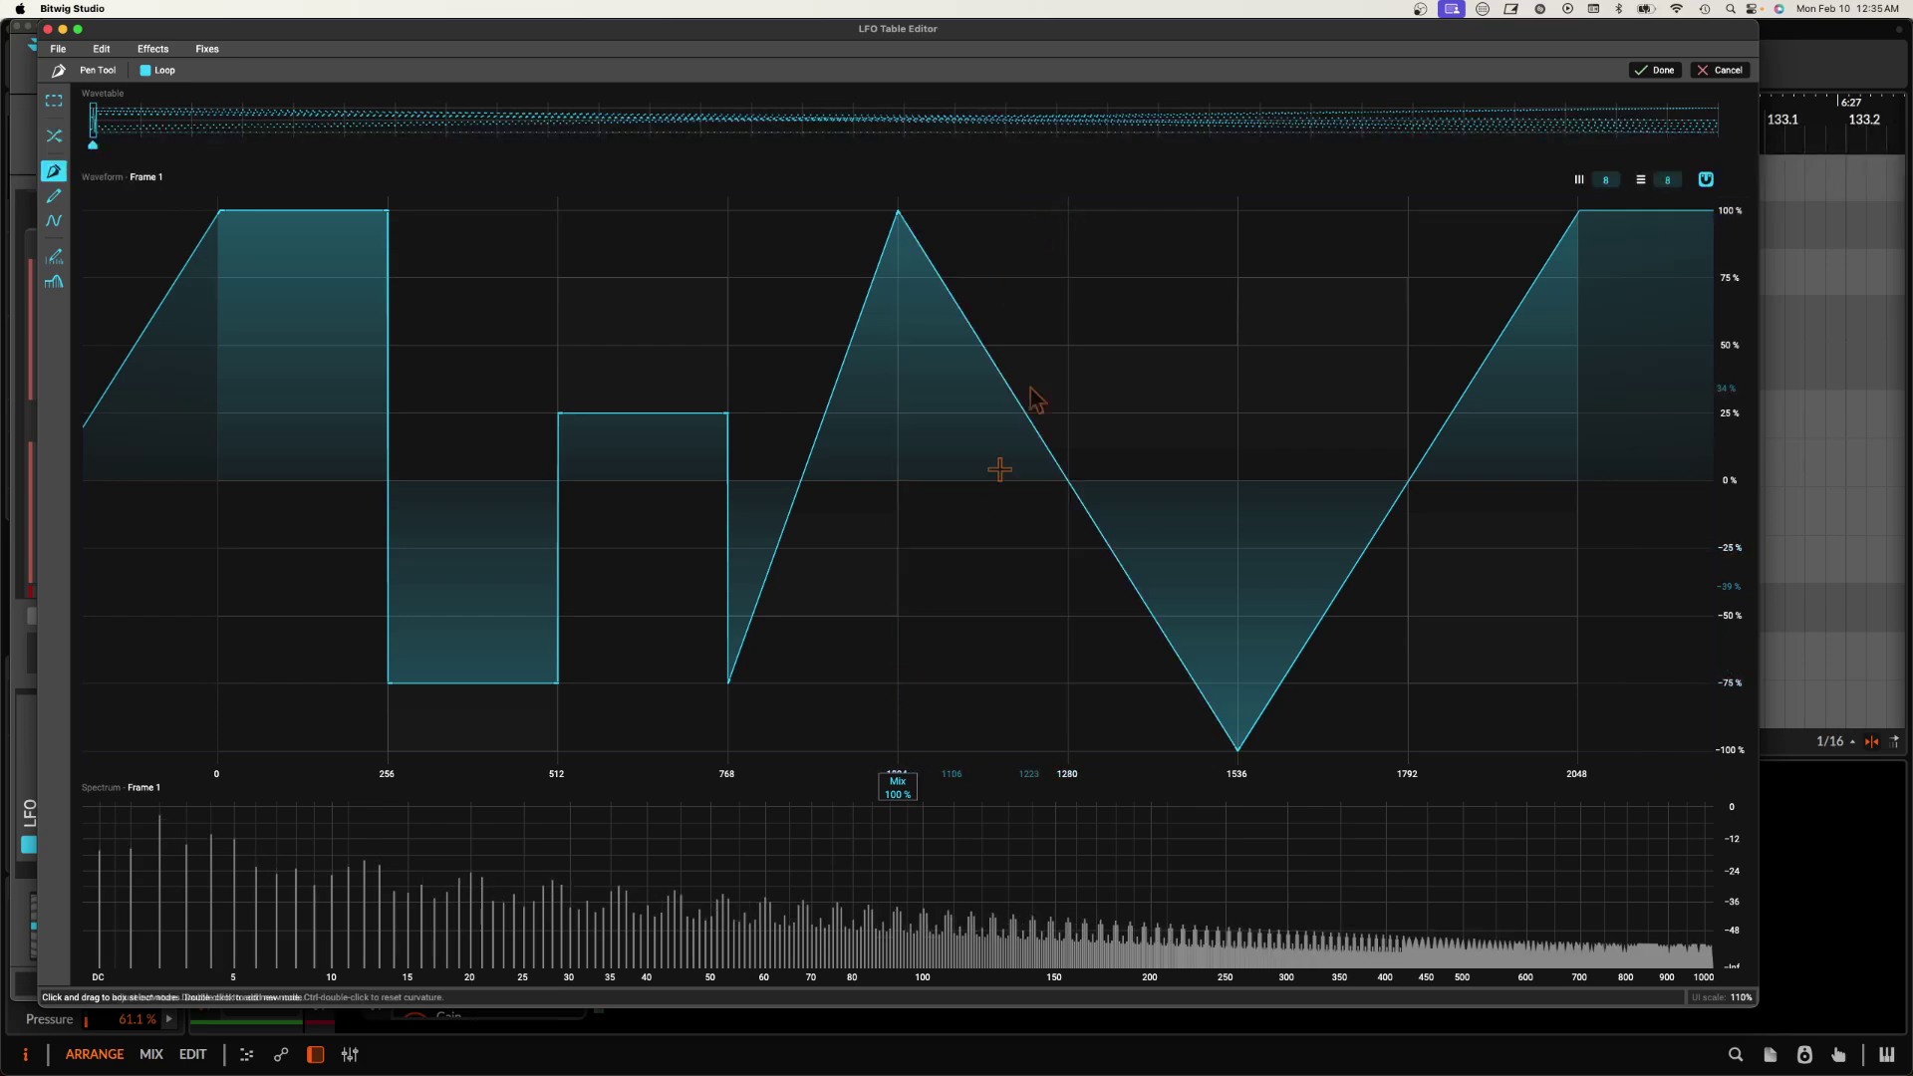
double_click(1068, 209)
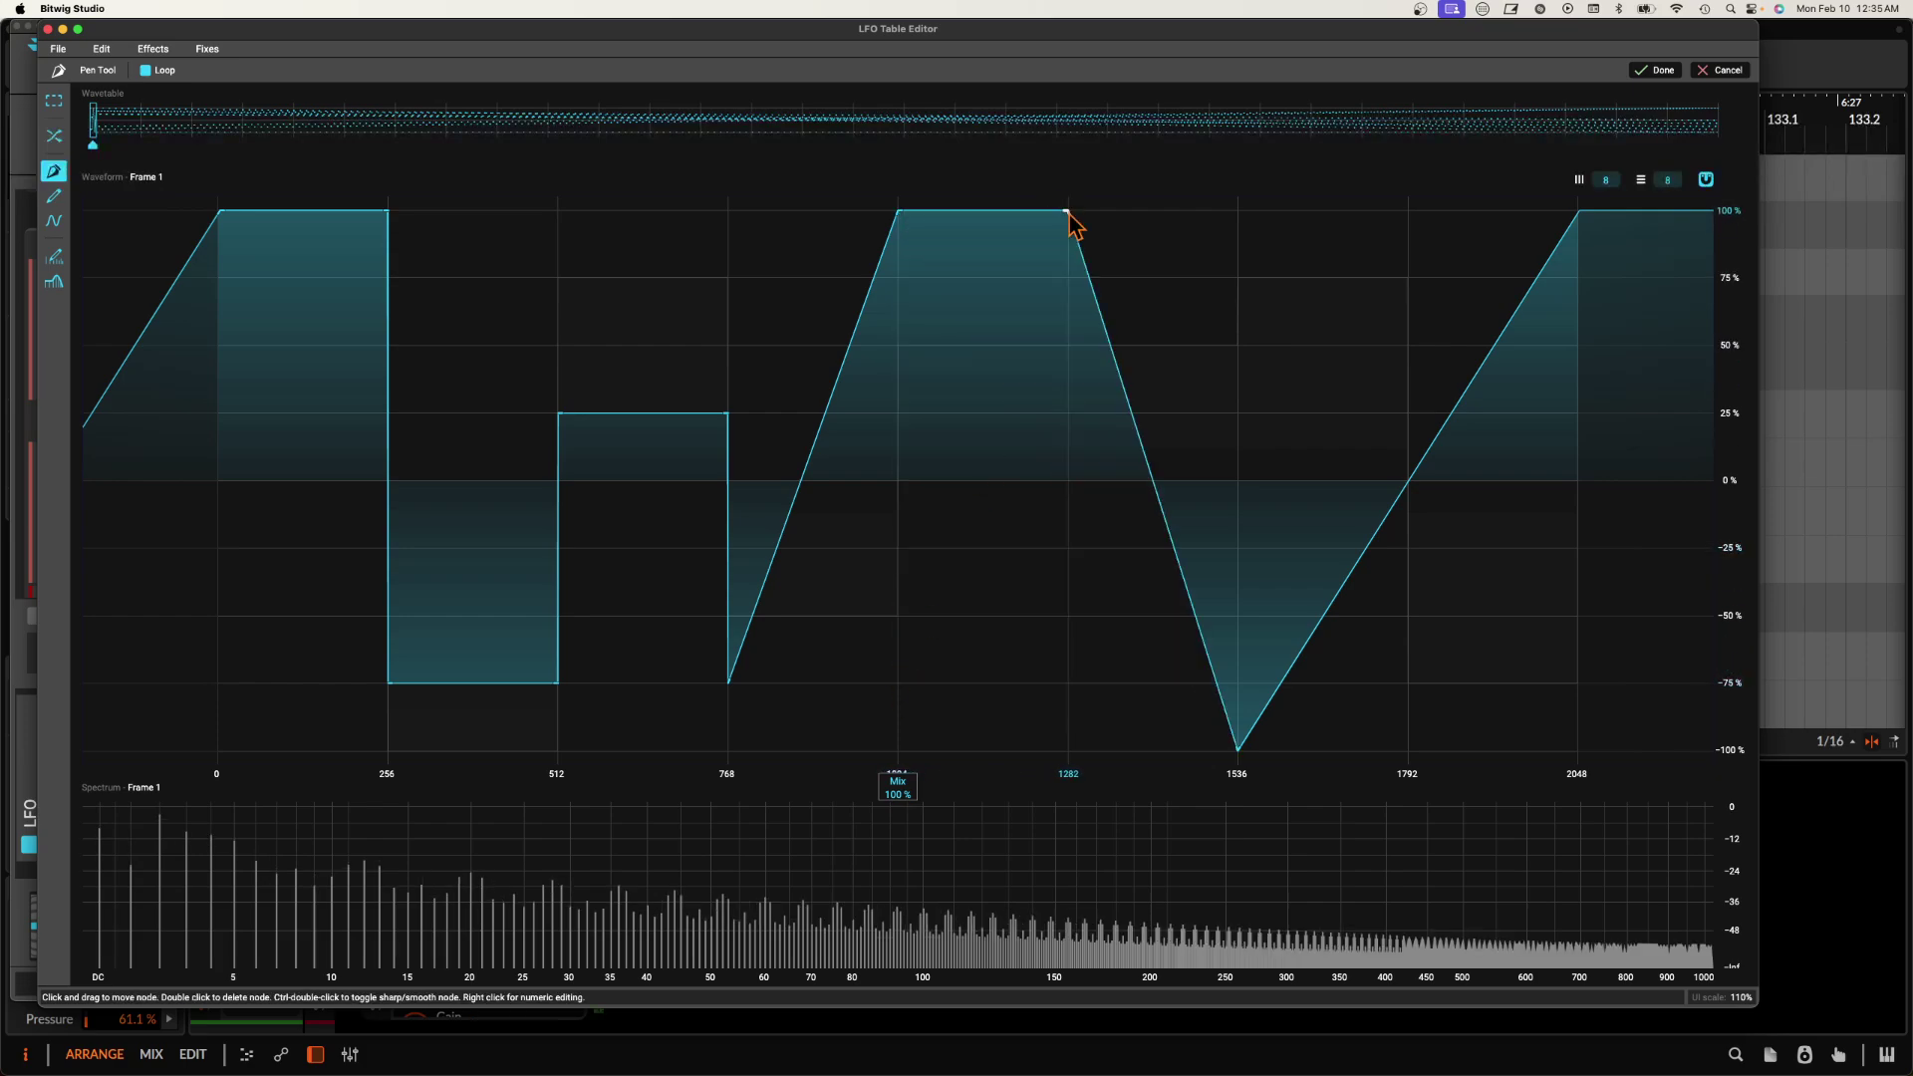
double_click(1070, 683)
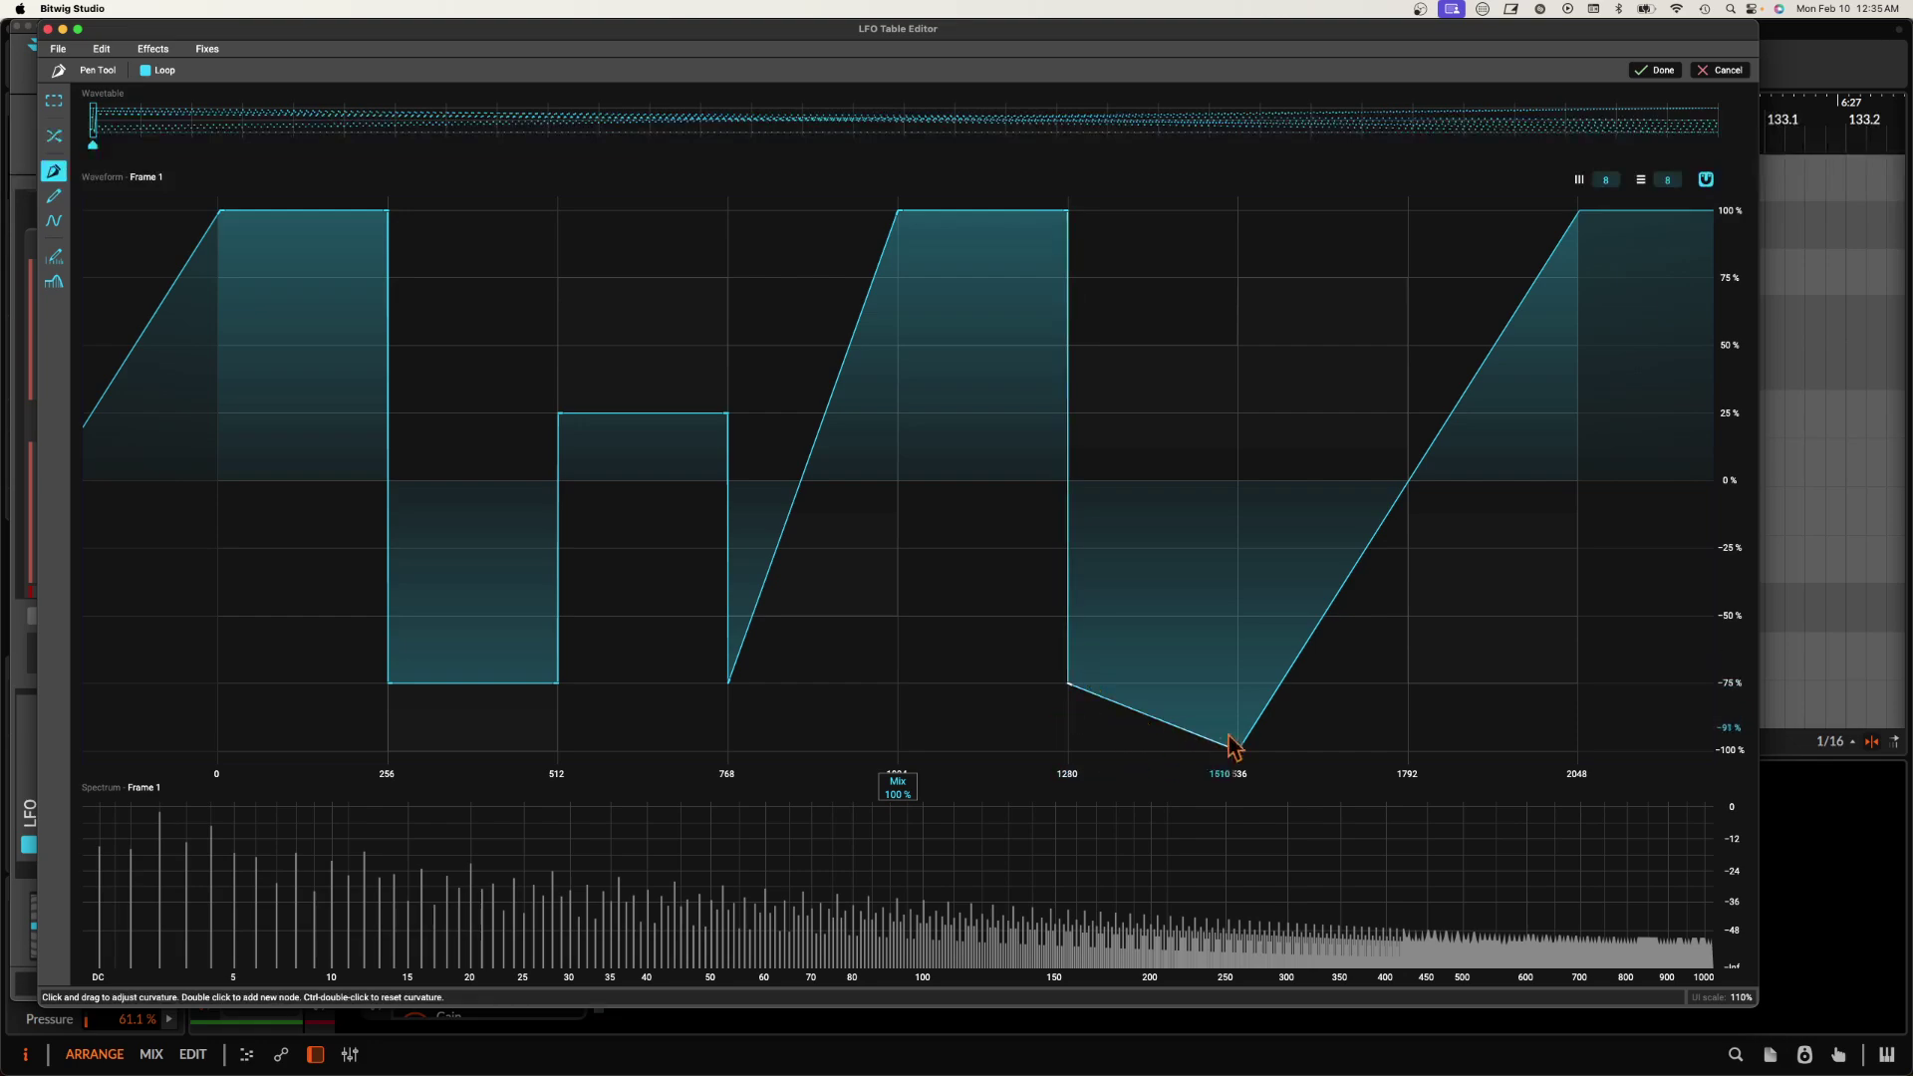
Hold the frame 1 waveform at −75% up to 1536, then add a 75% step to 1792 and a −100% step to 2048.
left_click_drag(1235, 745, 1237, 684)
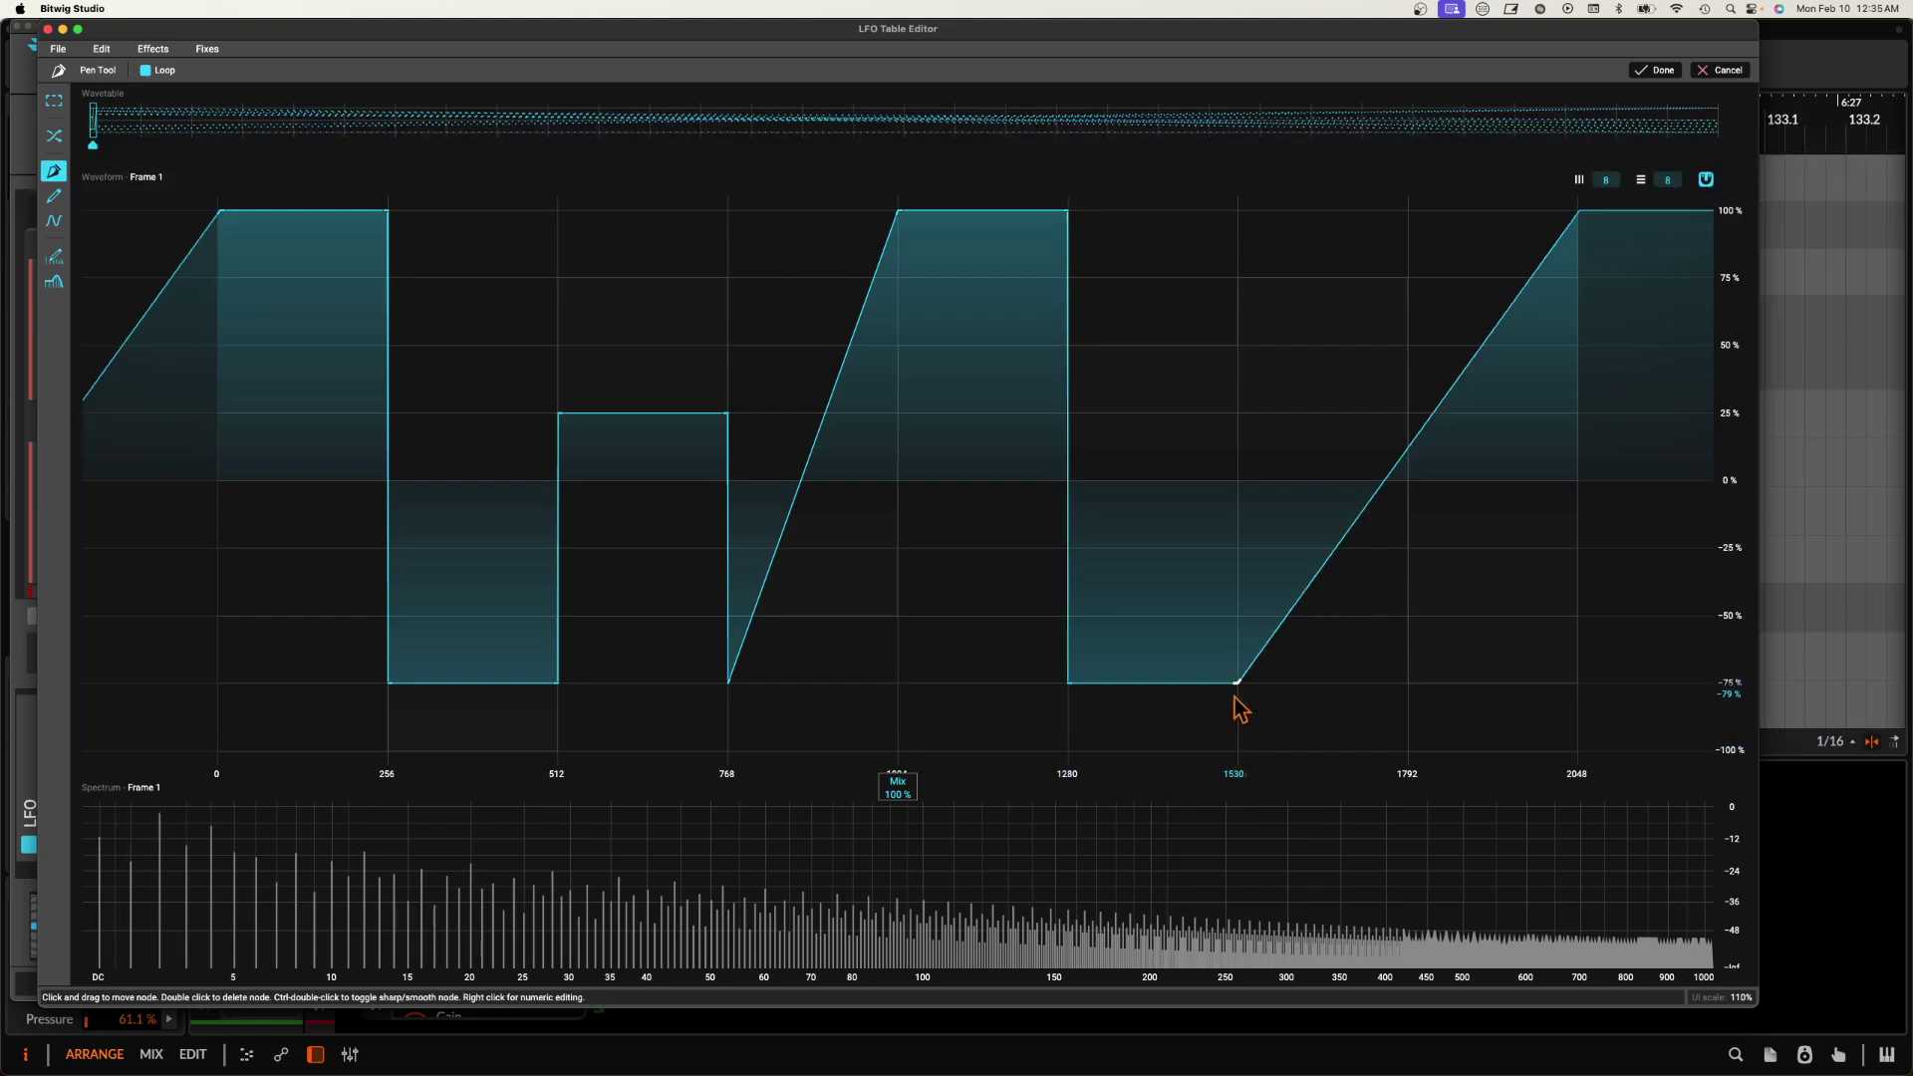
double_click(1238, 283)
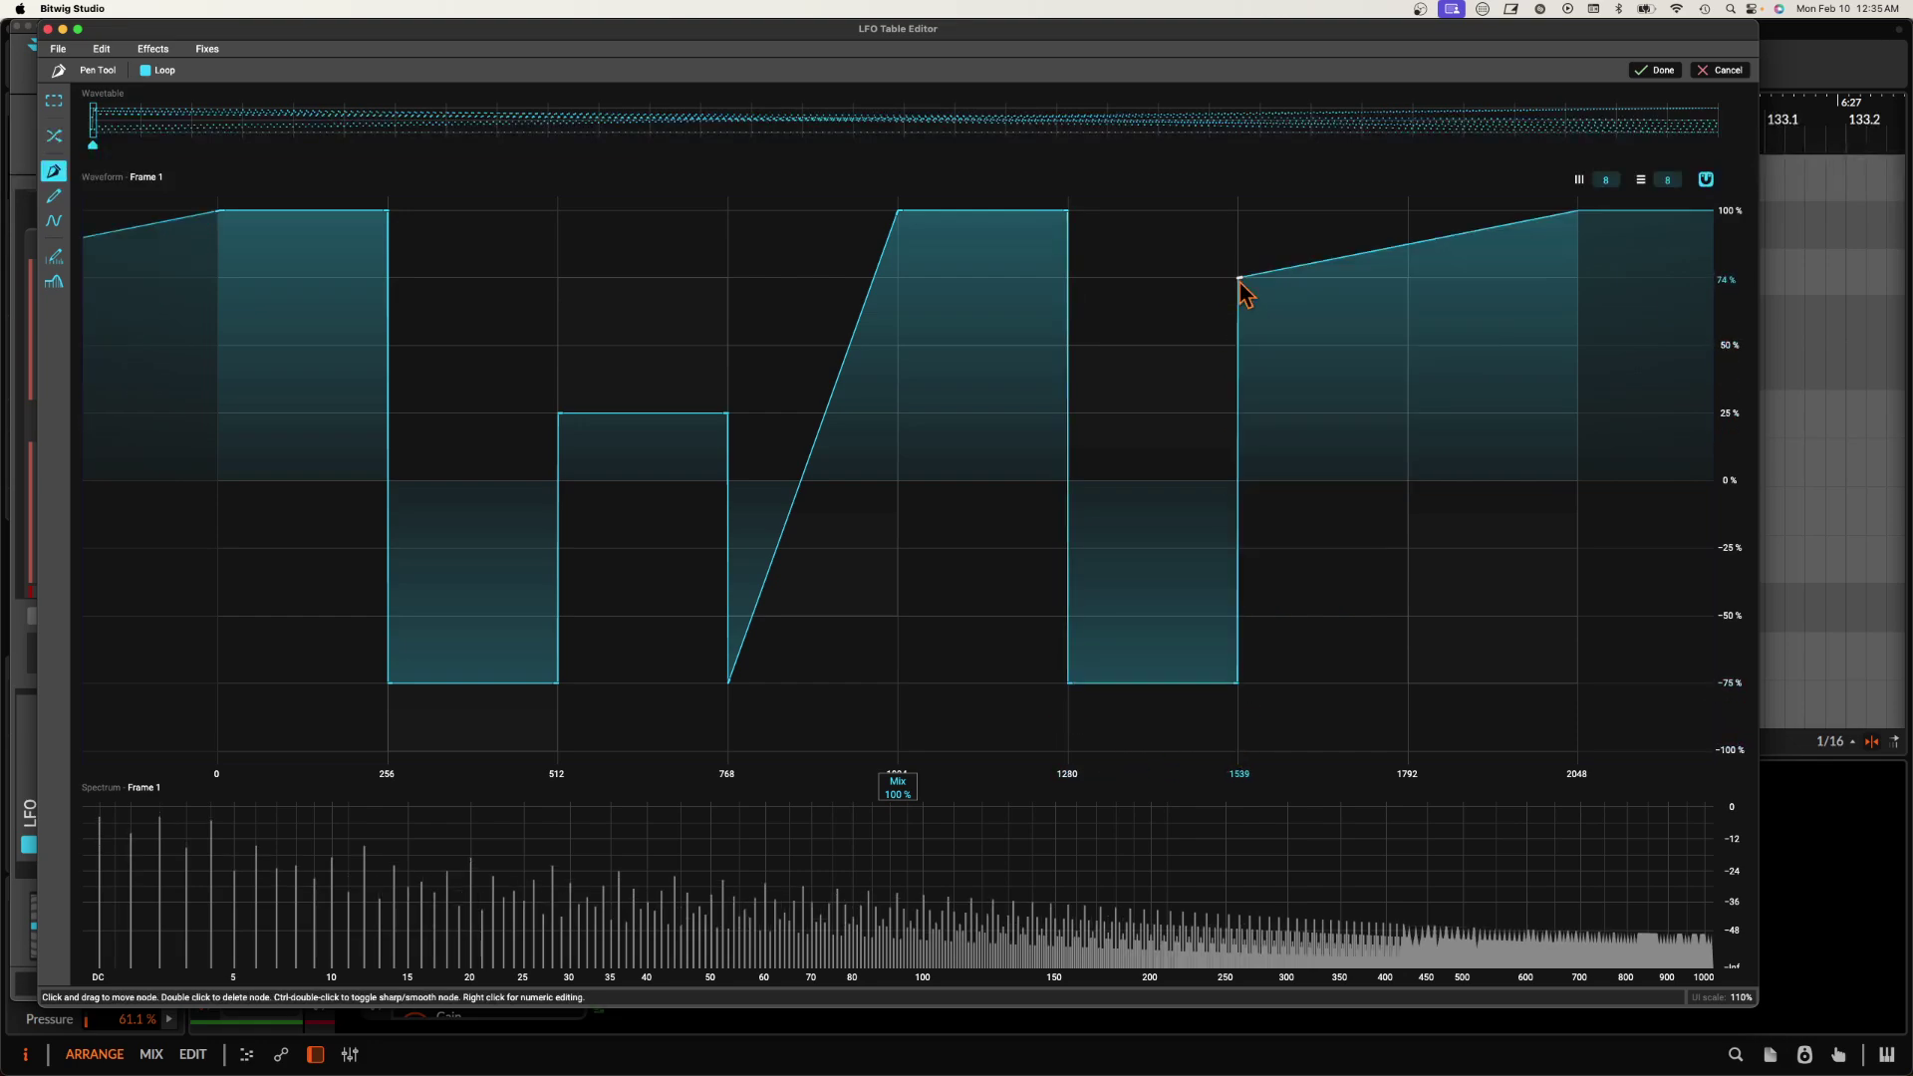
double_click(1411, 286)
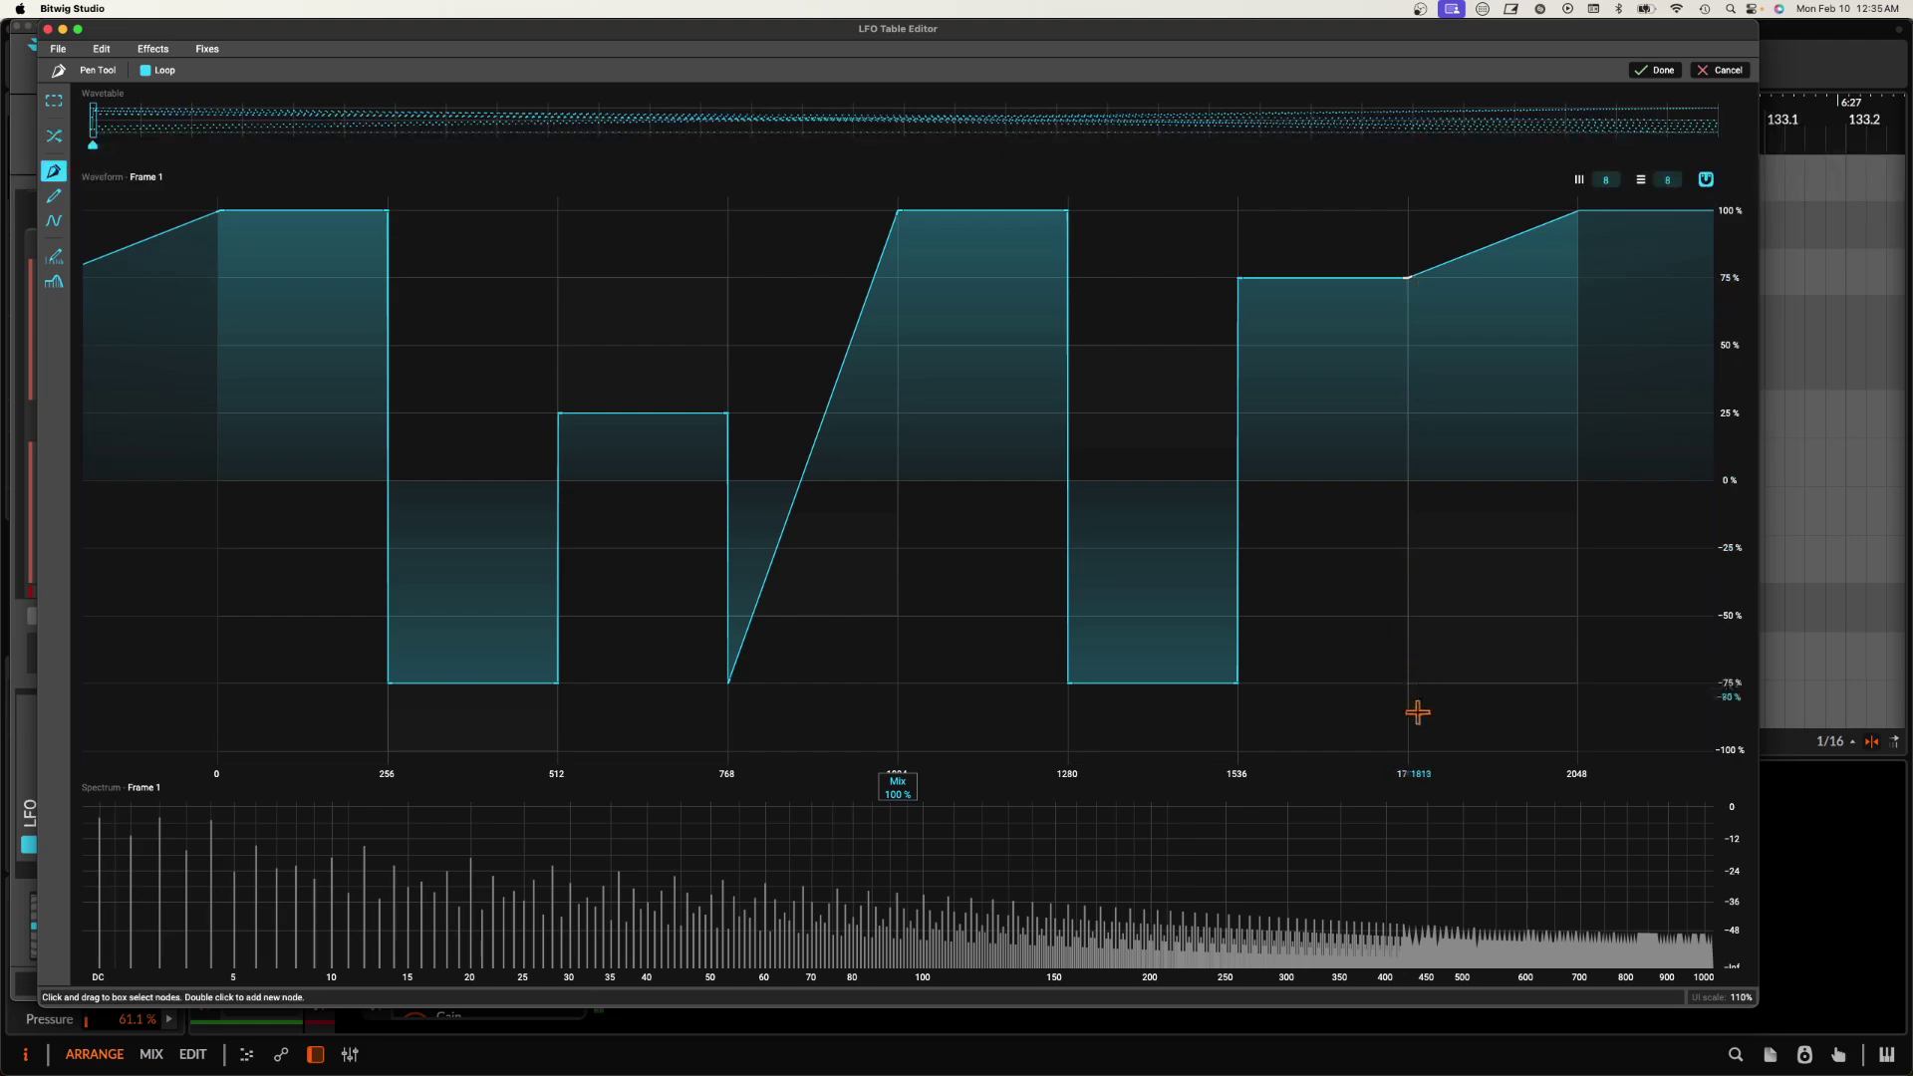
double_click(1408, 748)
double_click(1576, 749)
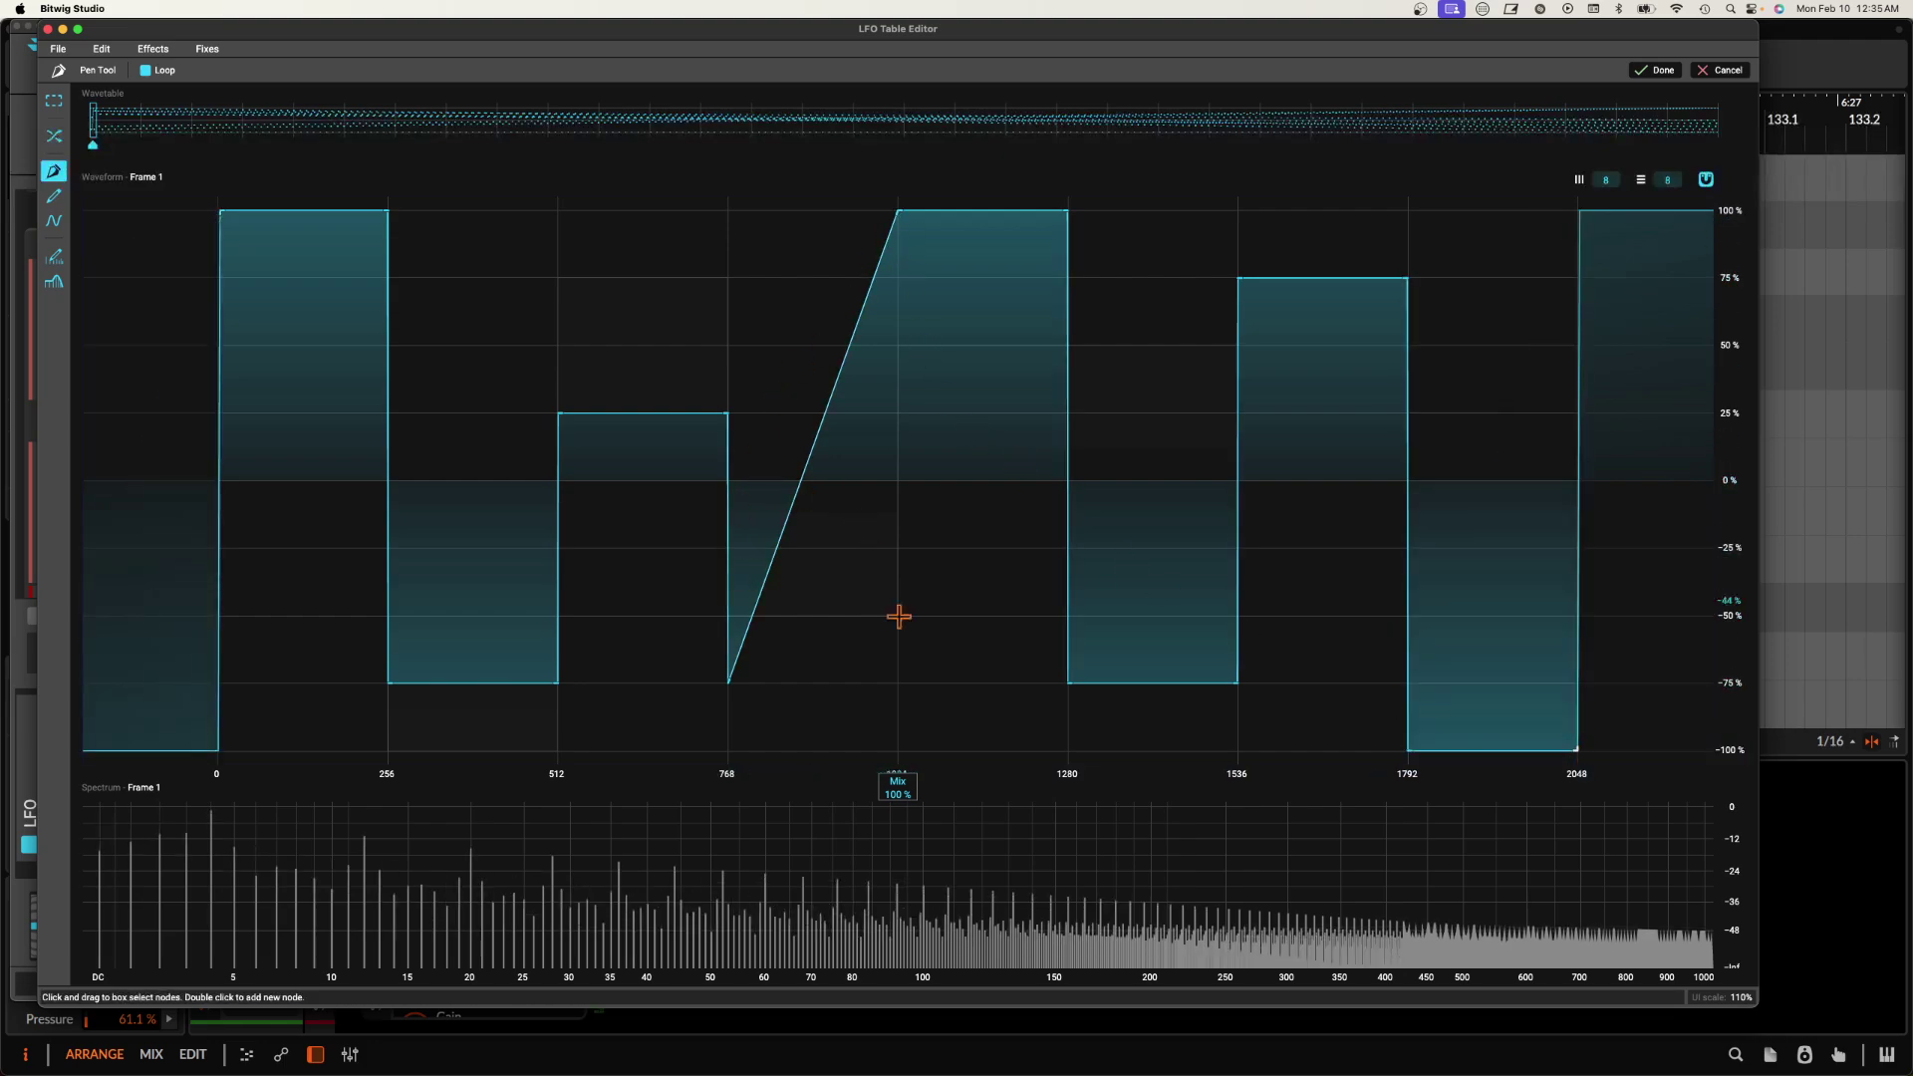
Replace the frame 1 ramp between 768 and 1024 with a flat −75% step that jumps vertically to 100% at 1024.
double_click(900, 684)
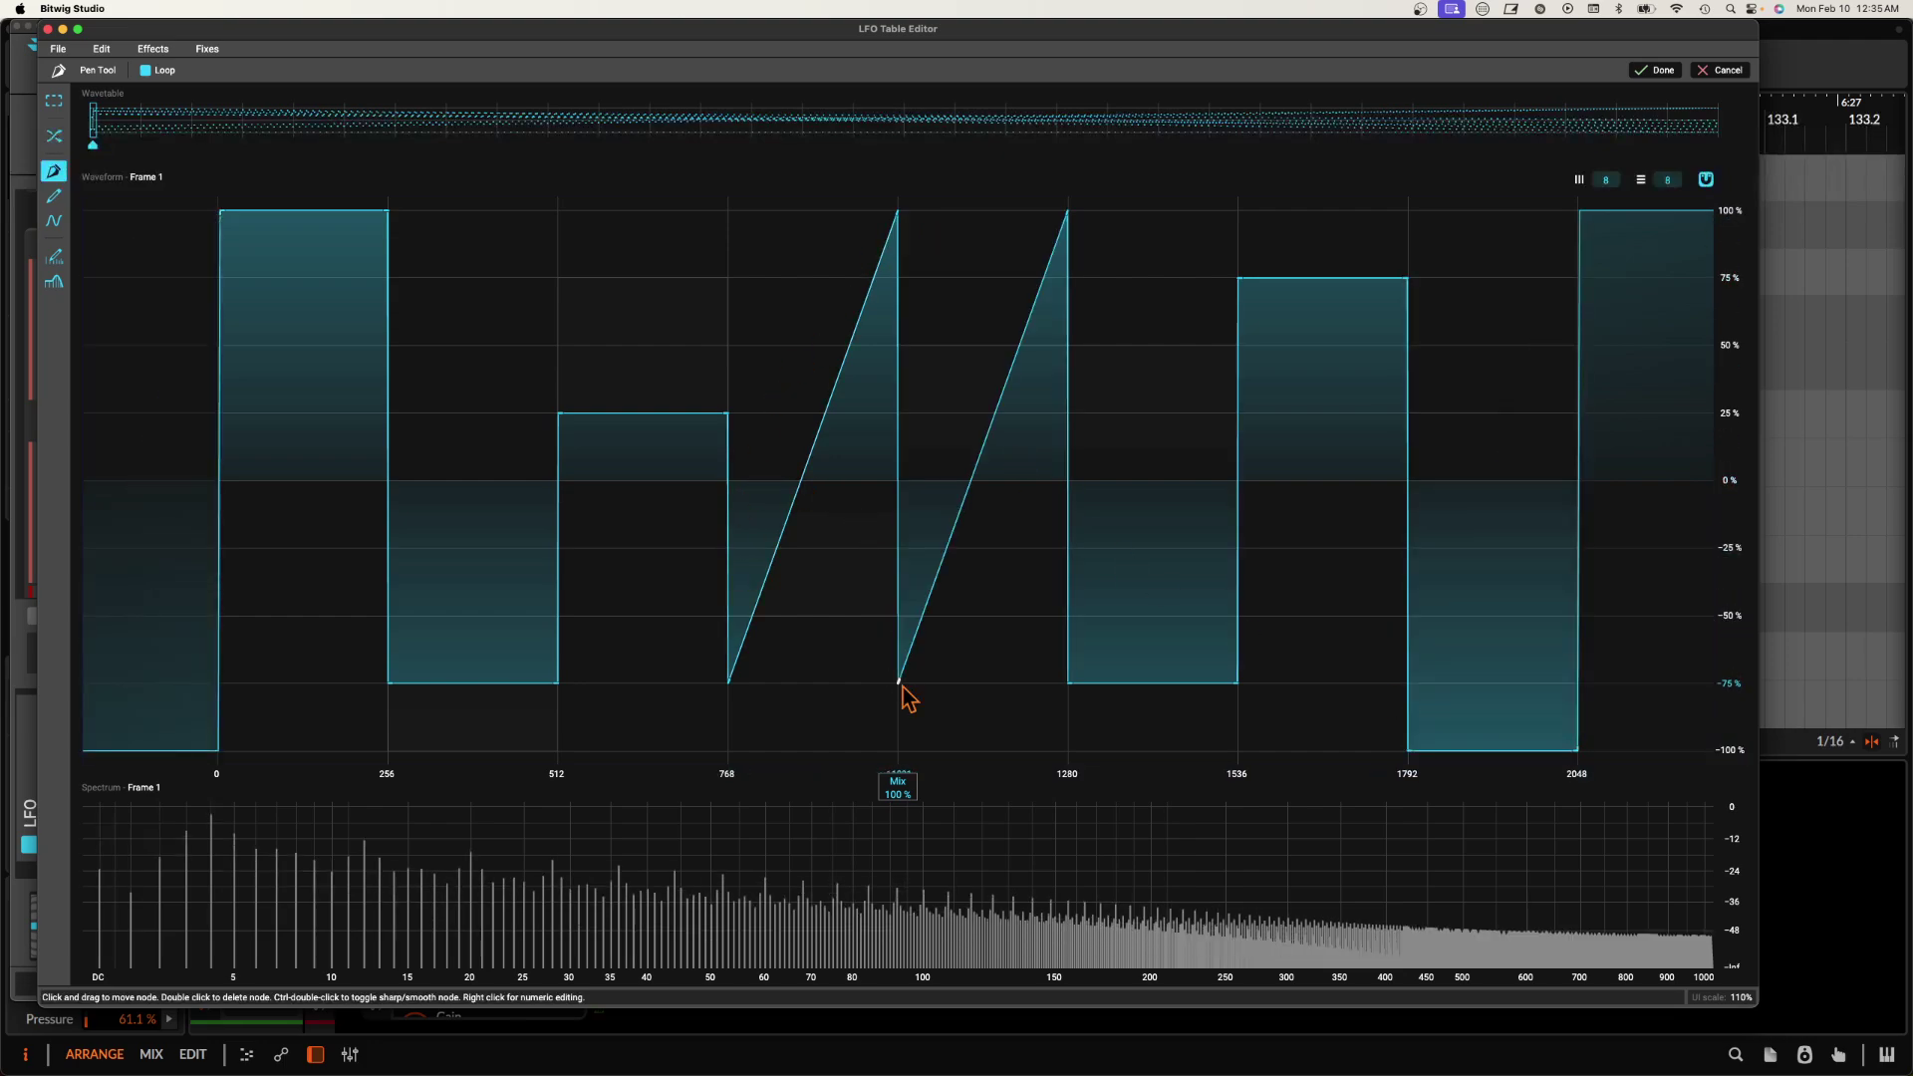
double_click(895, 210)
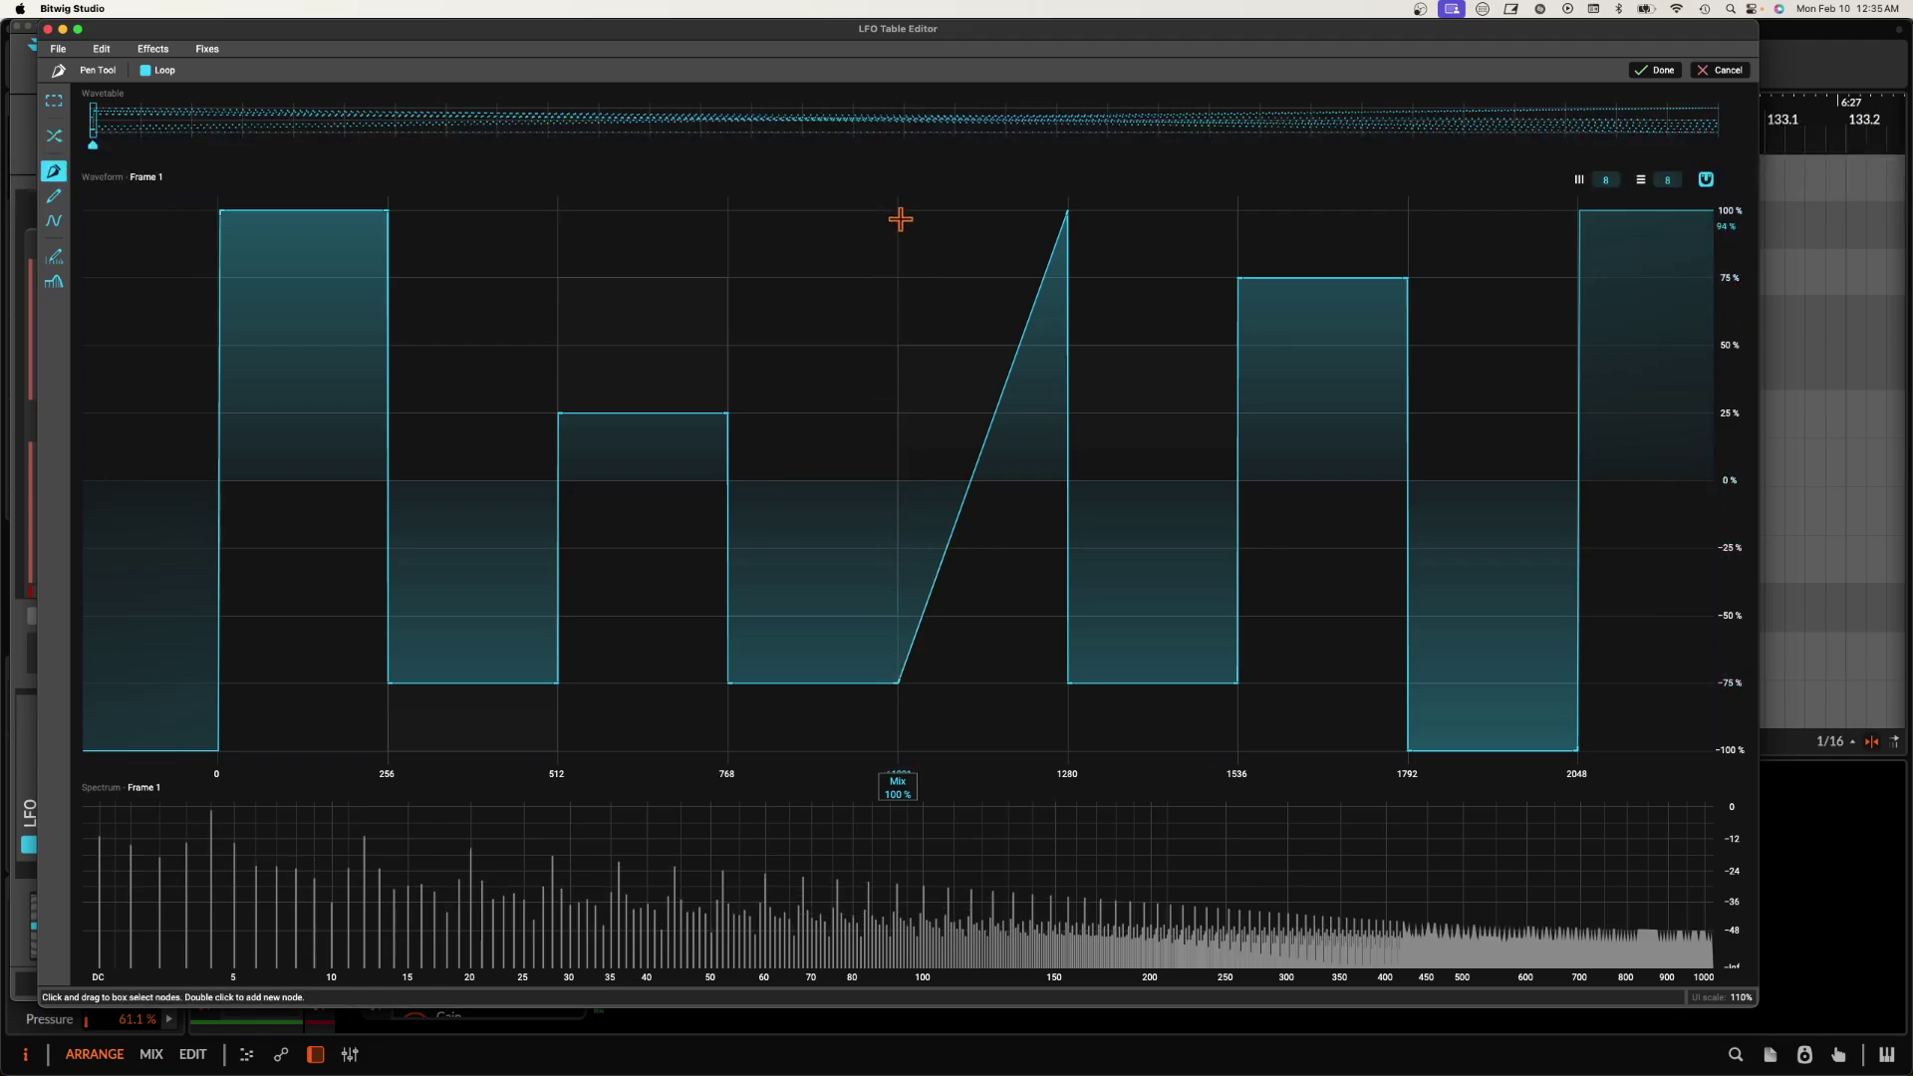
double_click(899, 214)
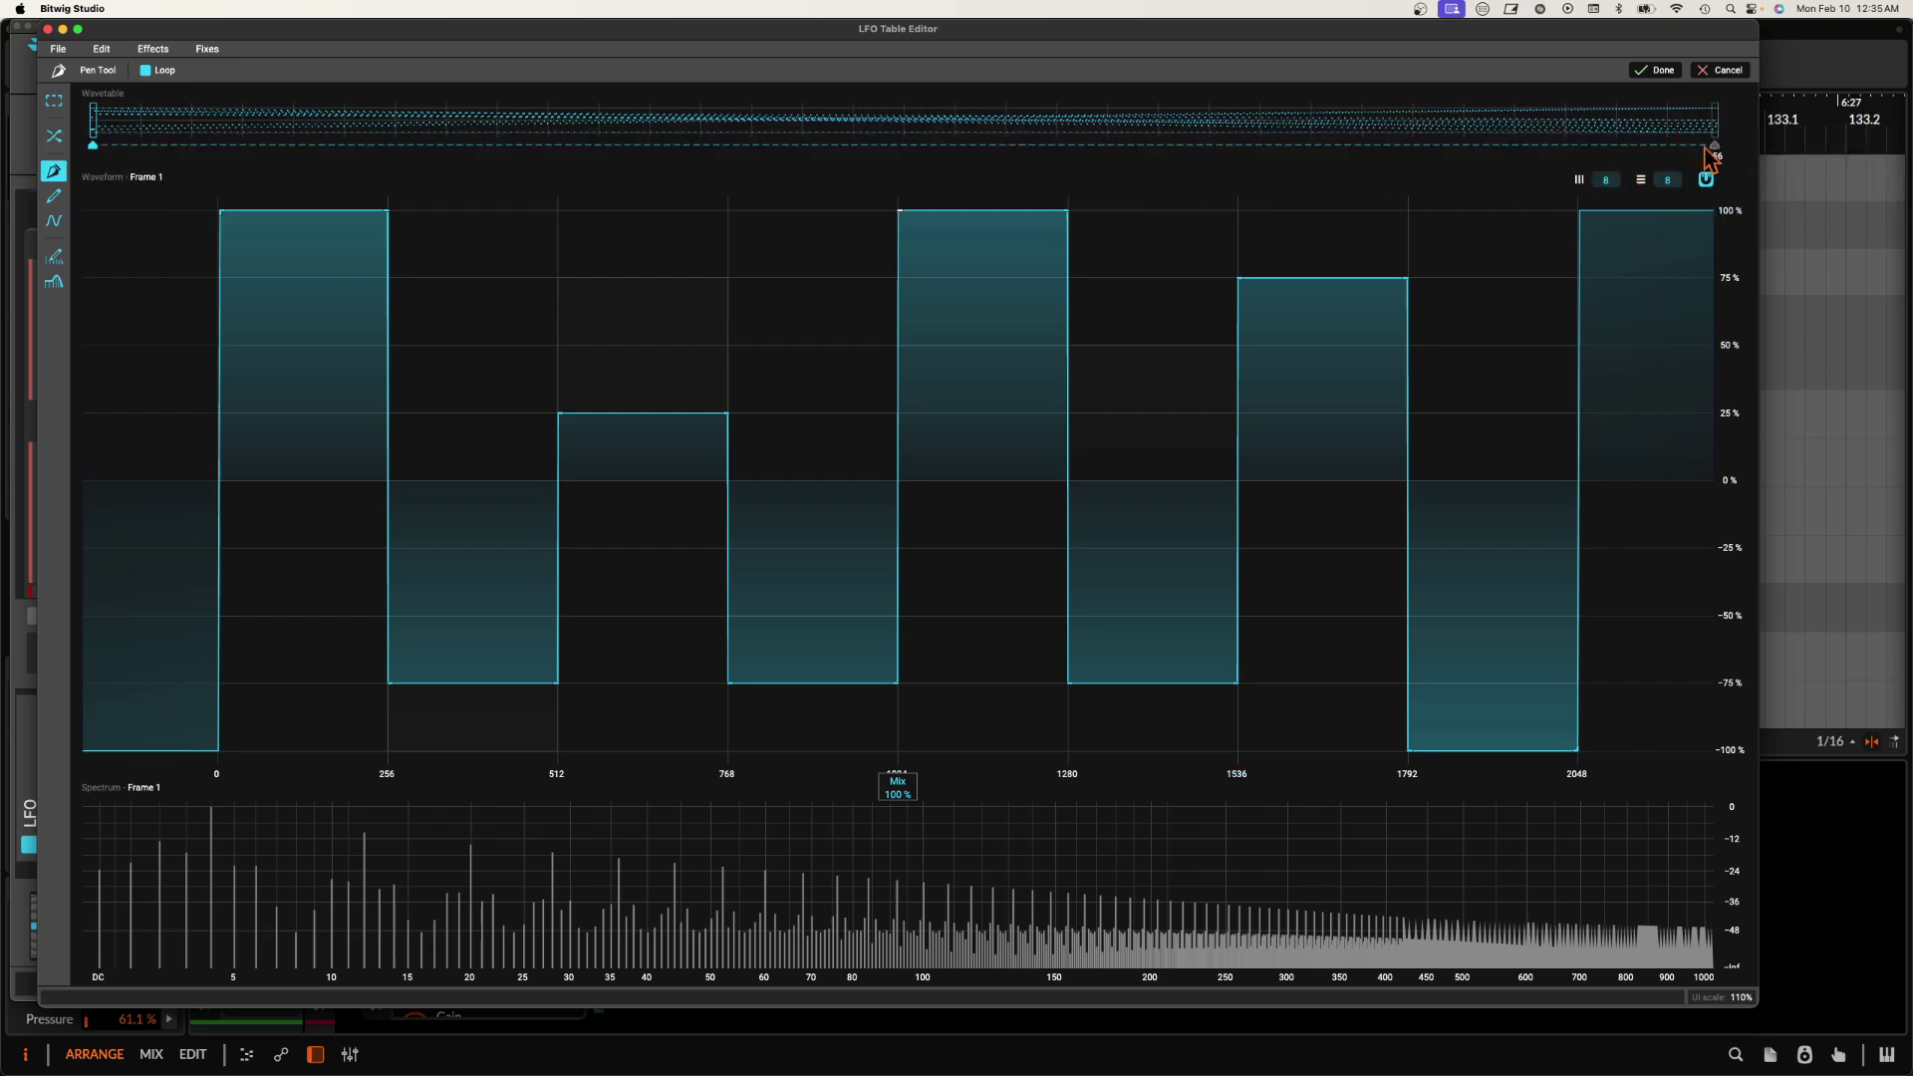
Select frame 256 and reshape its waveform to a −75% step from 0 to 256 and a 25% step from 256 to 512.
left_click(1709, 150)
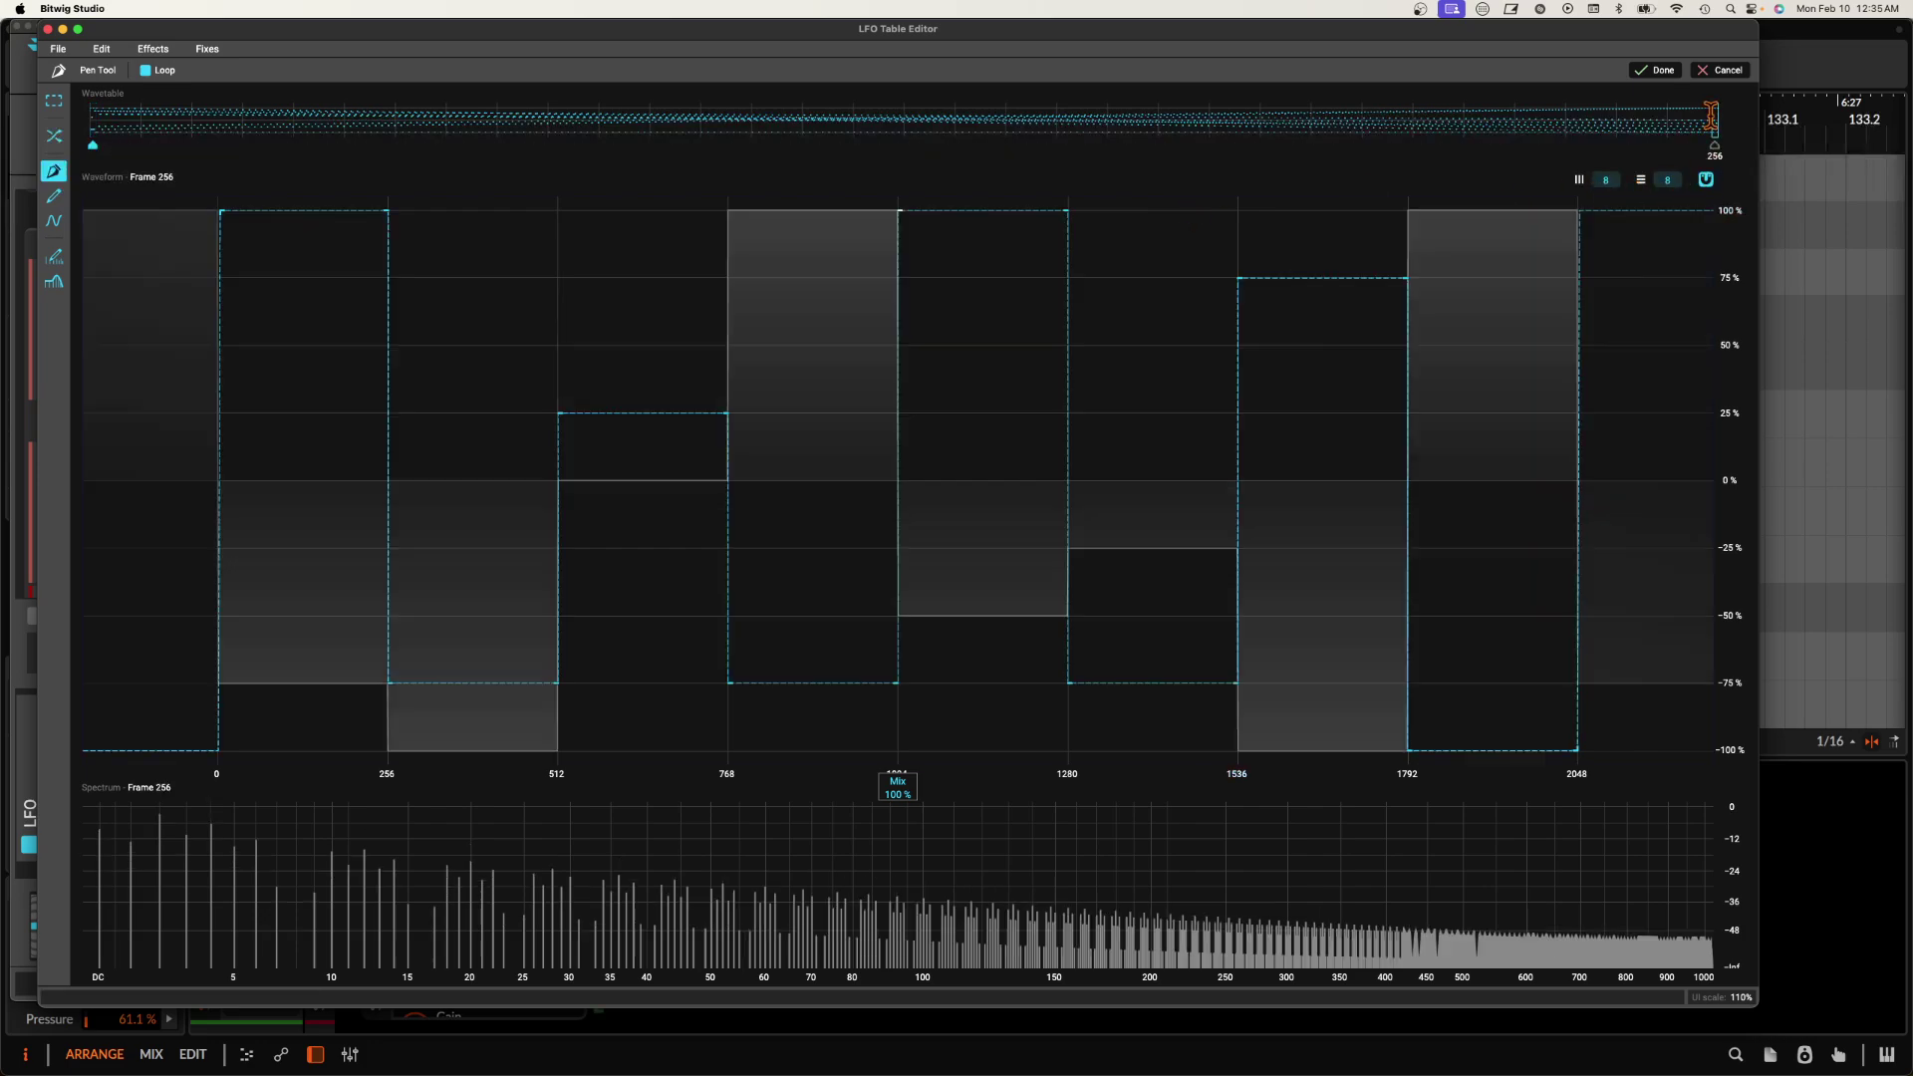
double_click(221, 684)
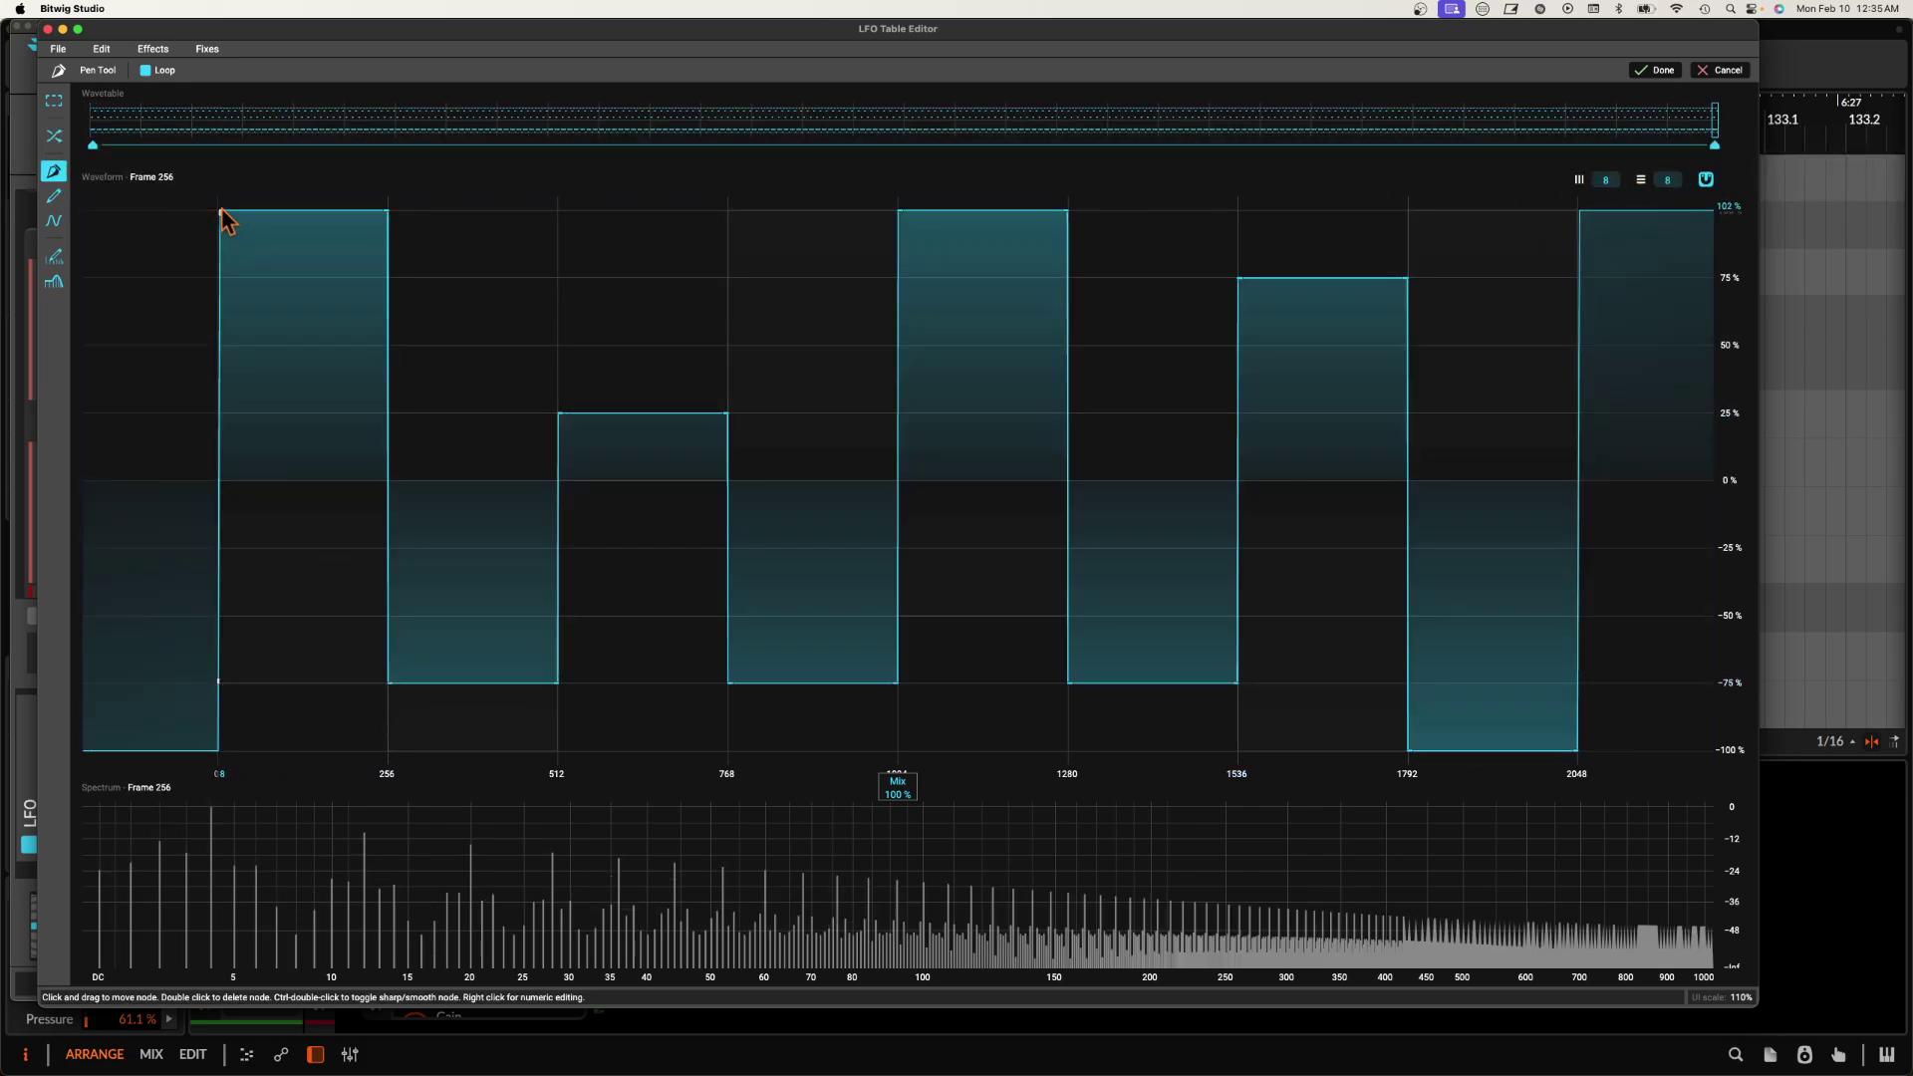
left_click_drag(204, 666, 213, 684)
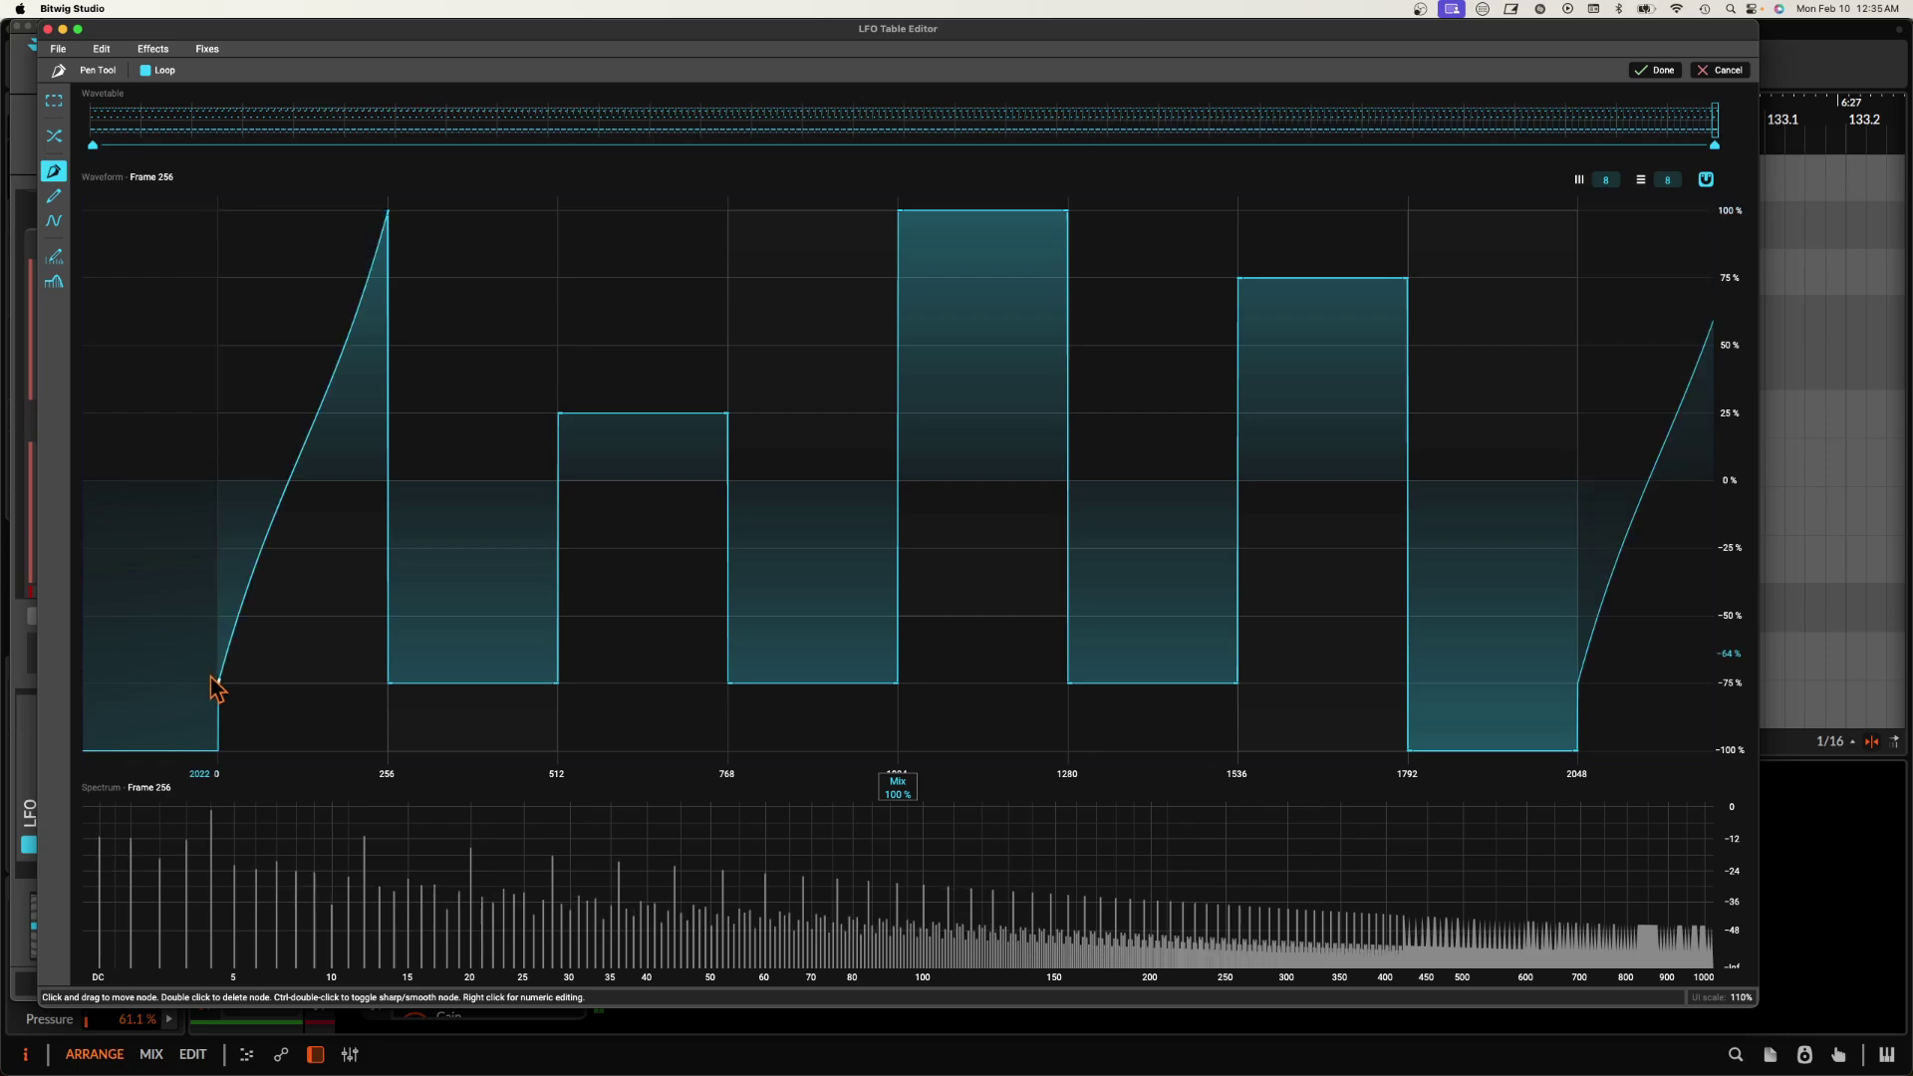
double_click(389, 212)
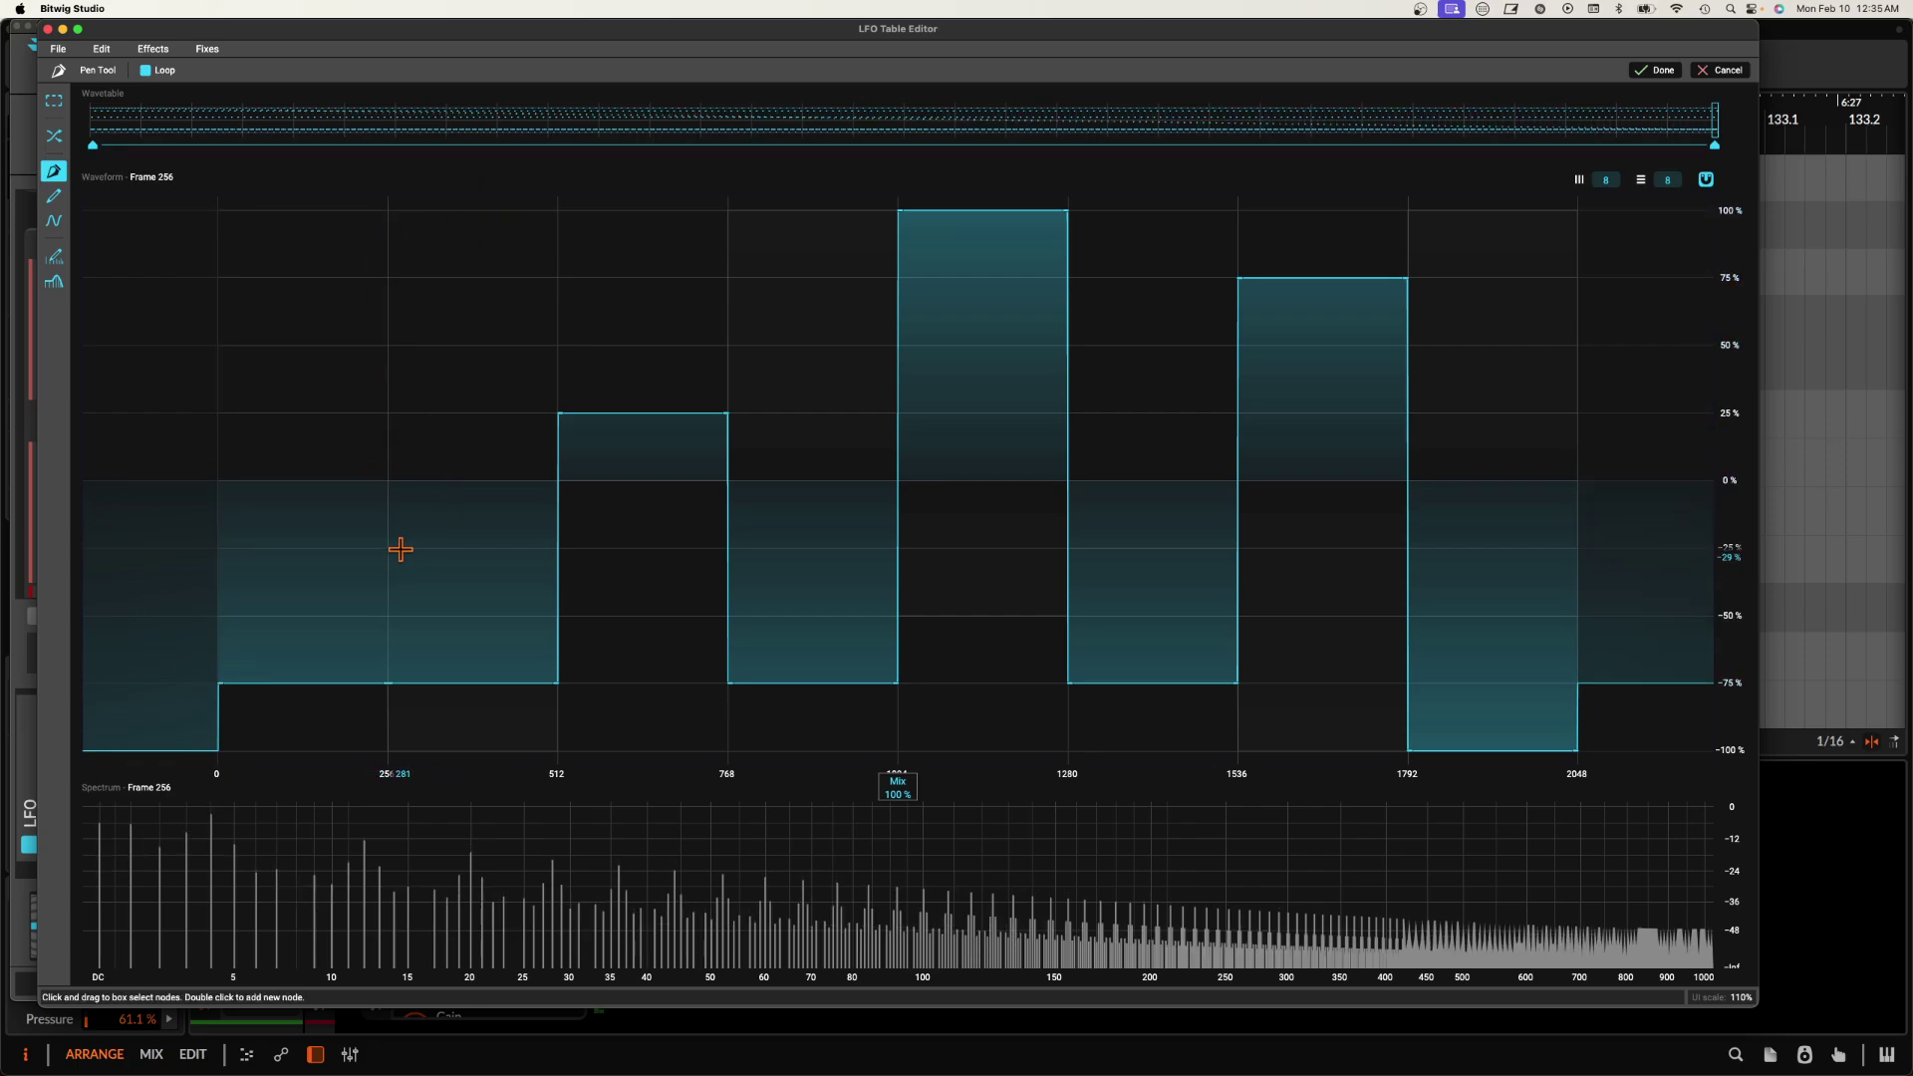
double_click(390, 683)
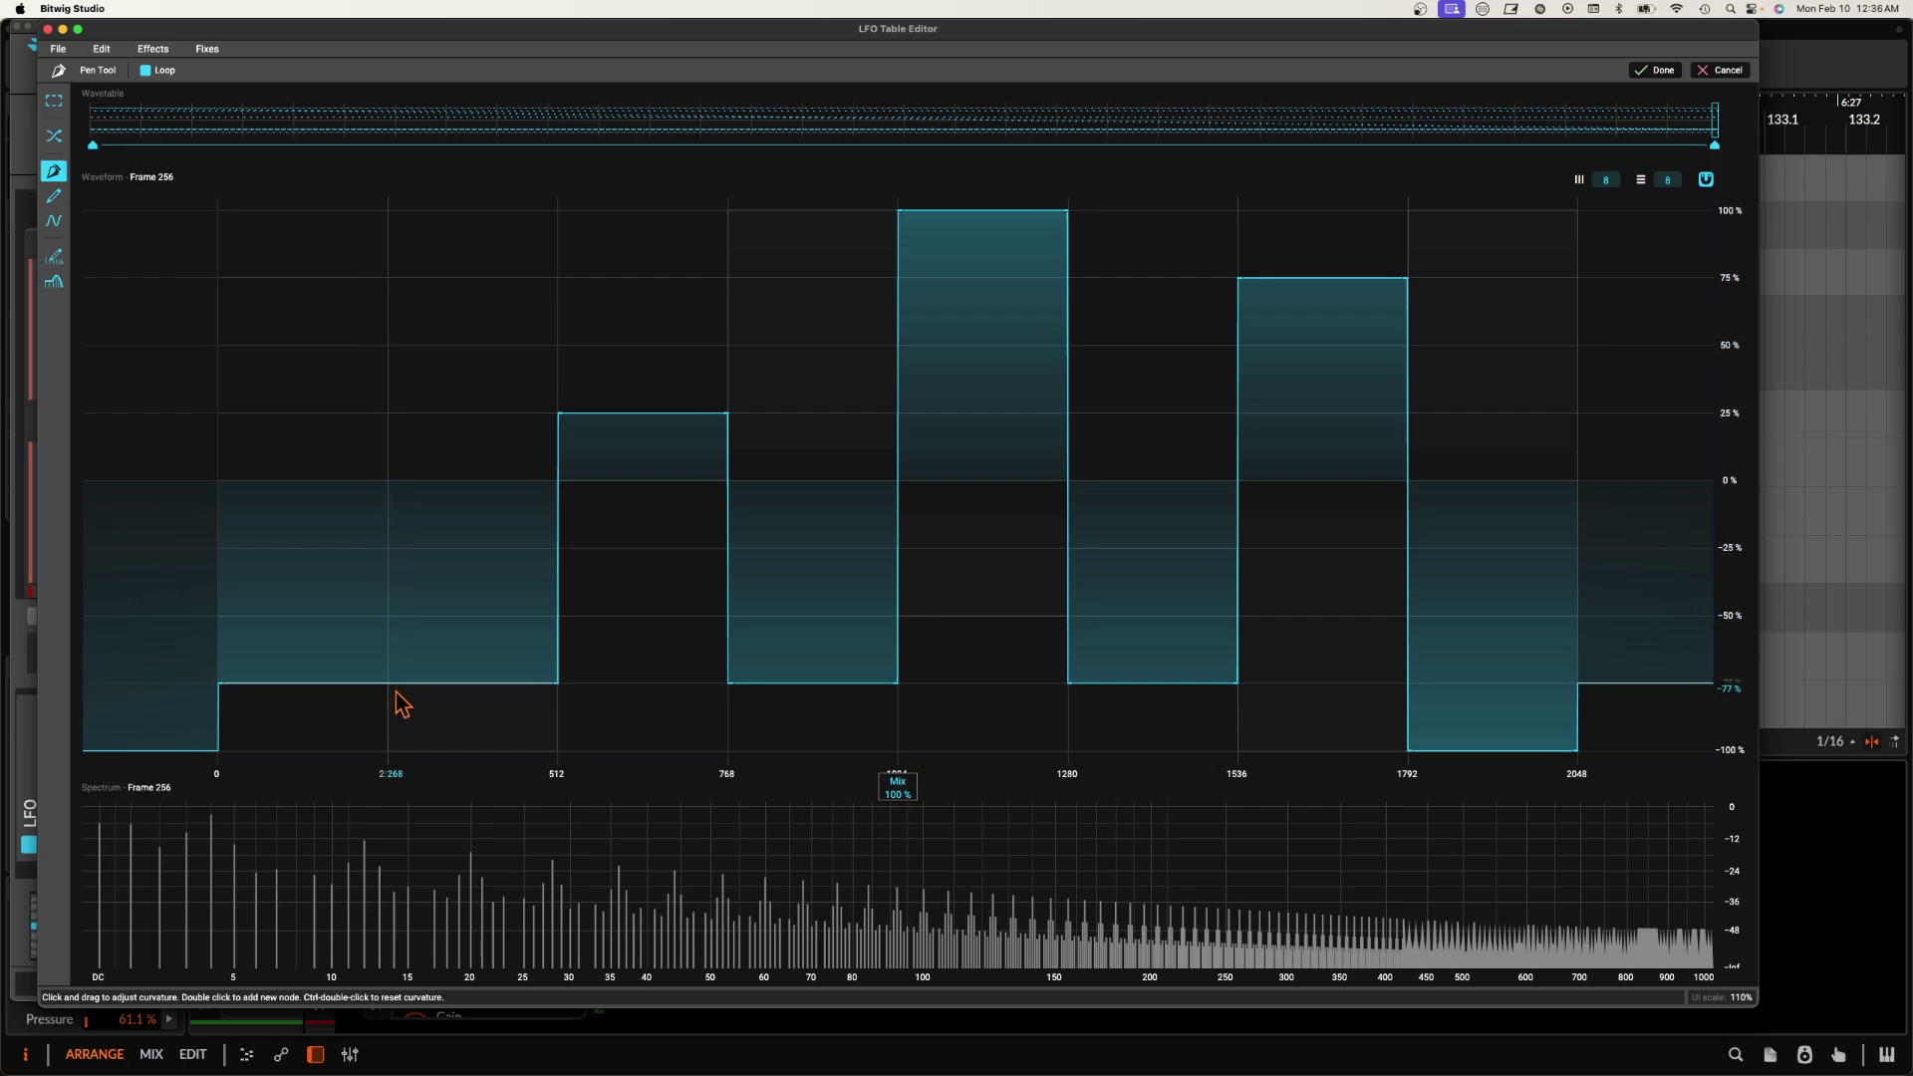
double_click(387, 683)
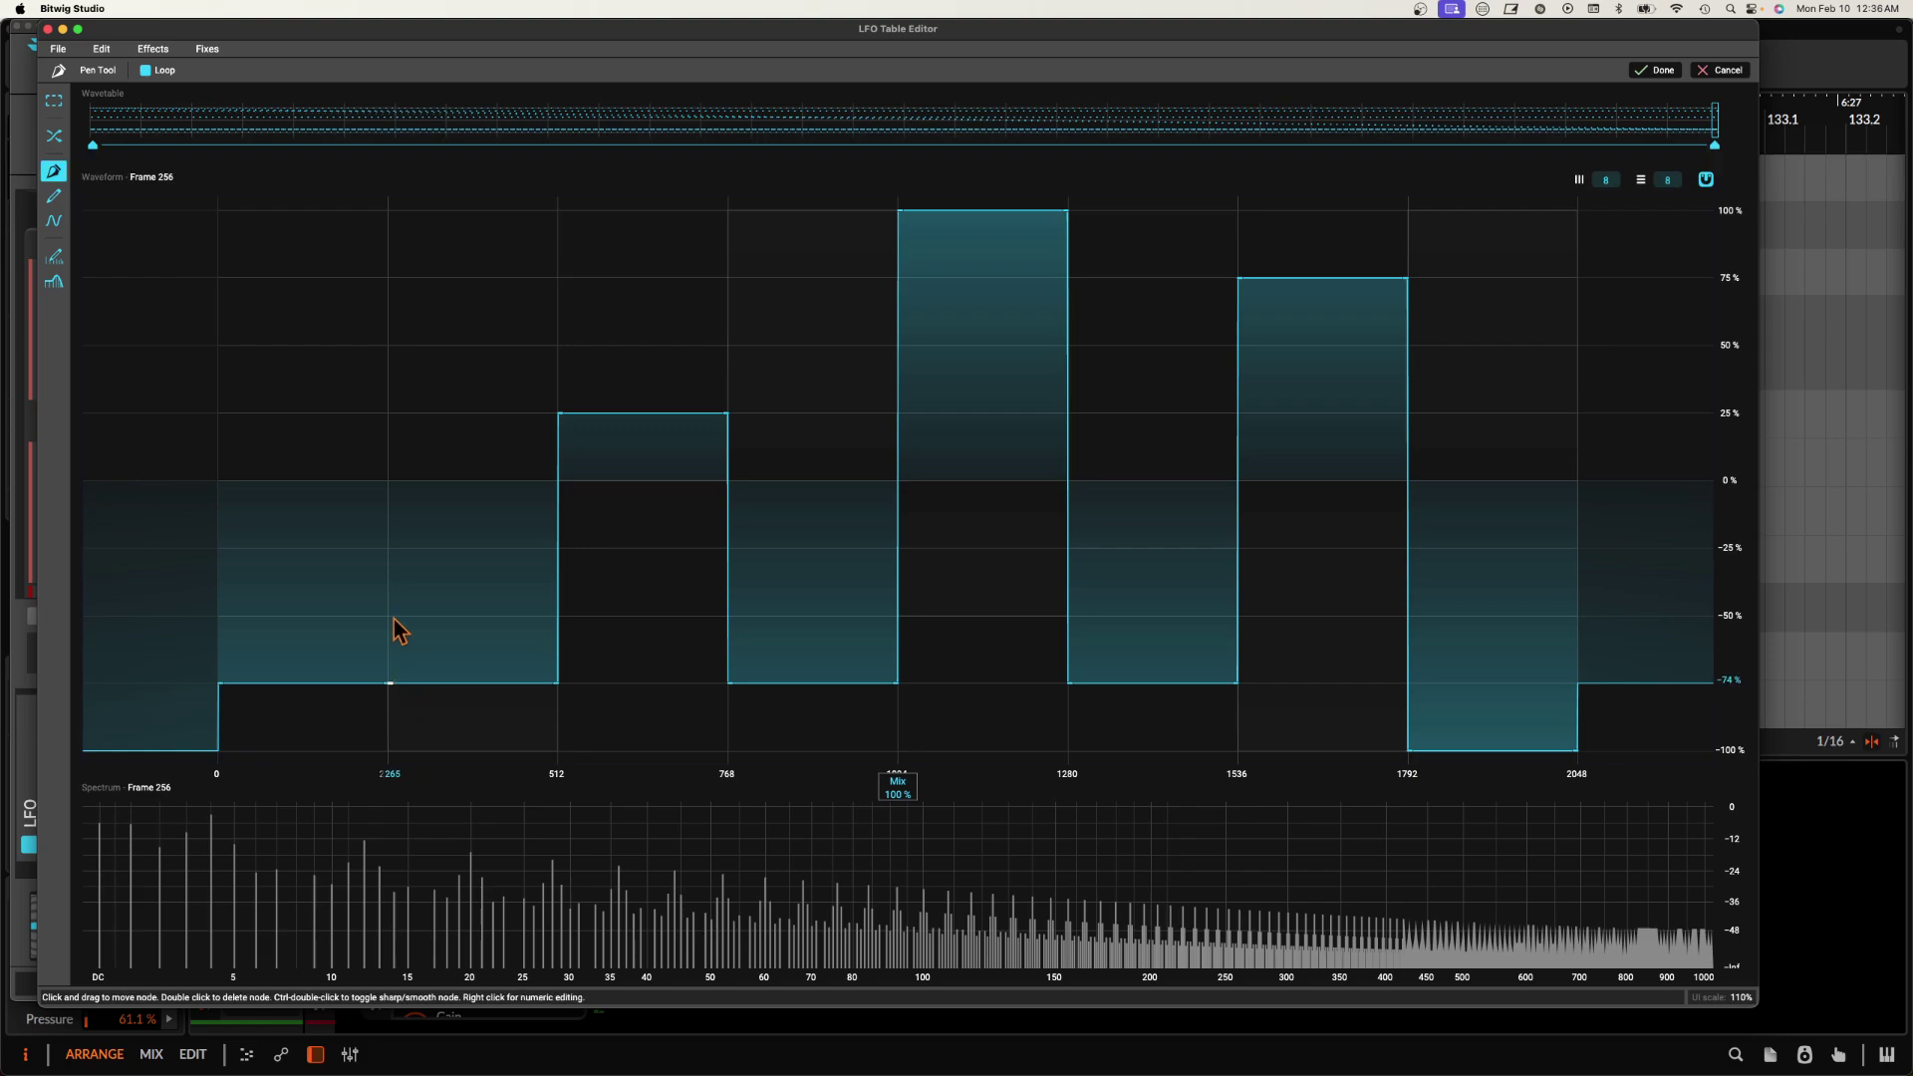
left_click_drag(393, 402, 392, 379)
left_click_drag(559, 692, 559, 414)
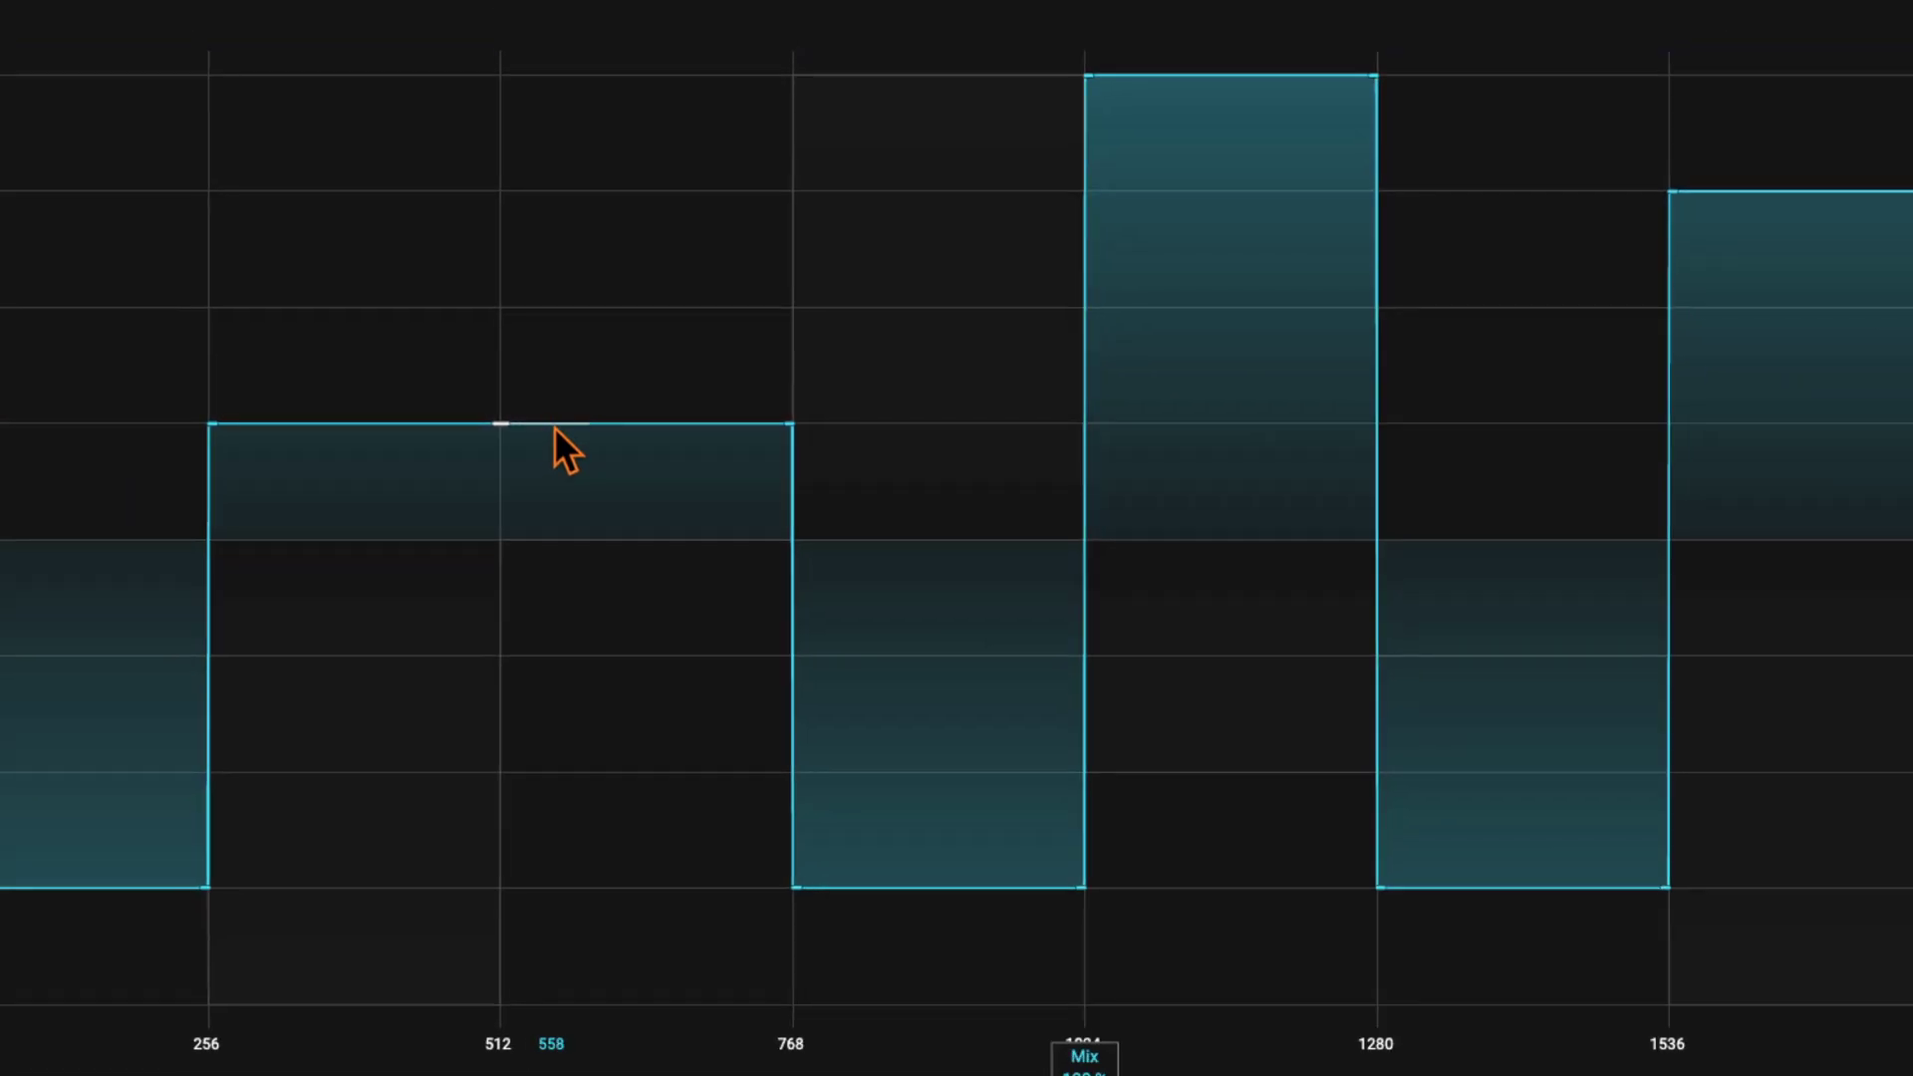
Set frame 256's step from 512 to 768 to 50% and its step from 768 to 1024 to −25%.
left_click_drag(505, 421, 505, 308)
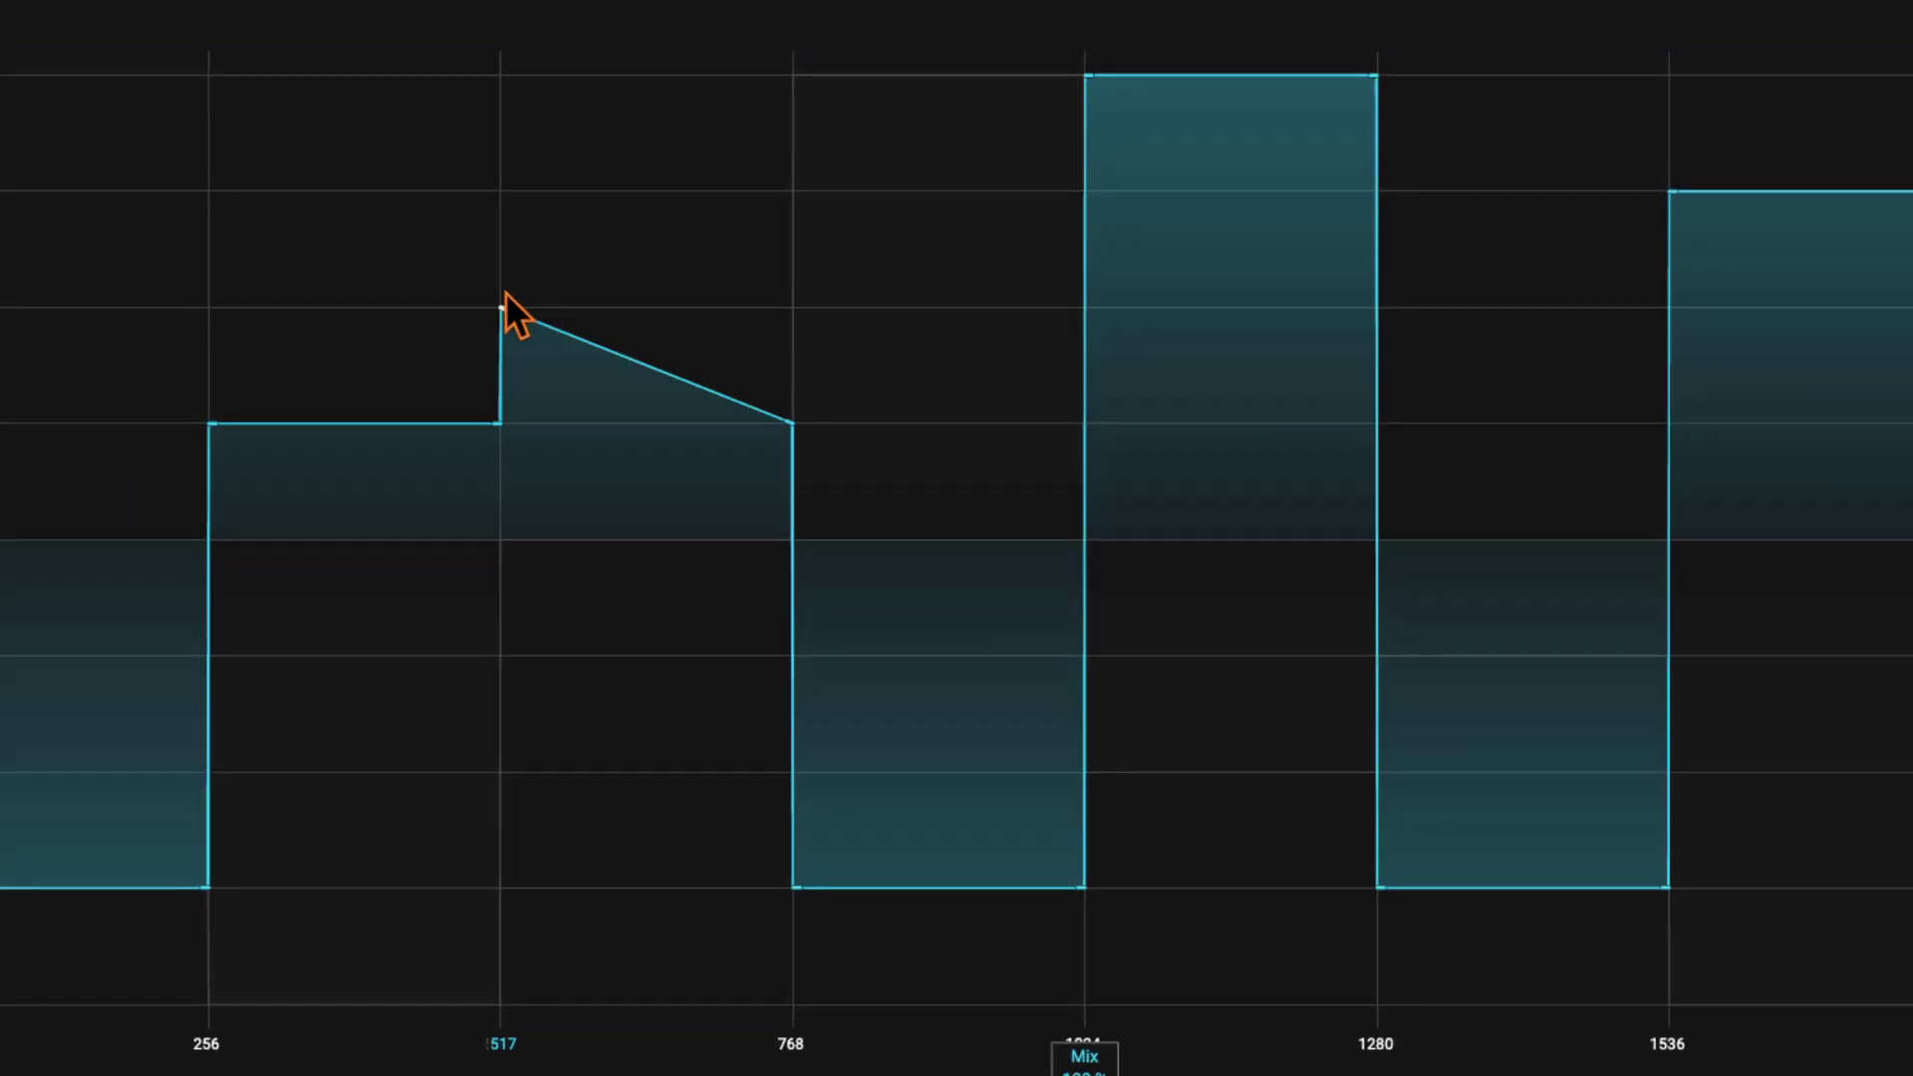
left_click(786, 315)
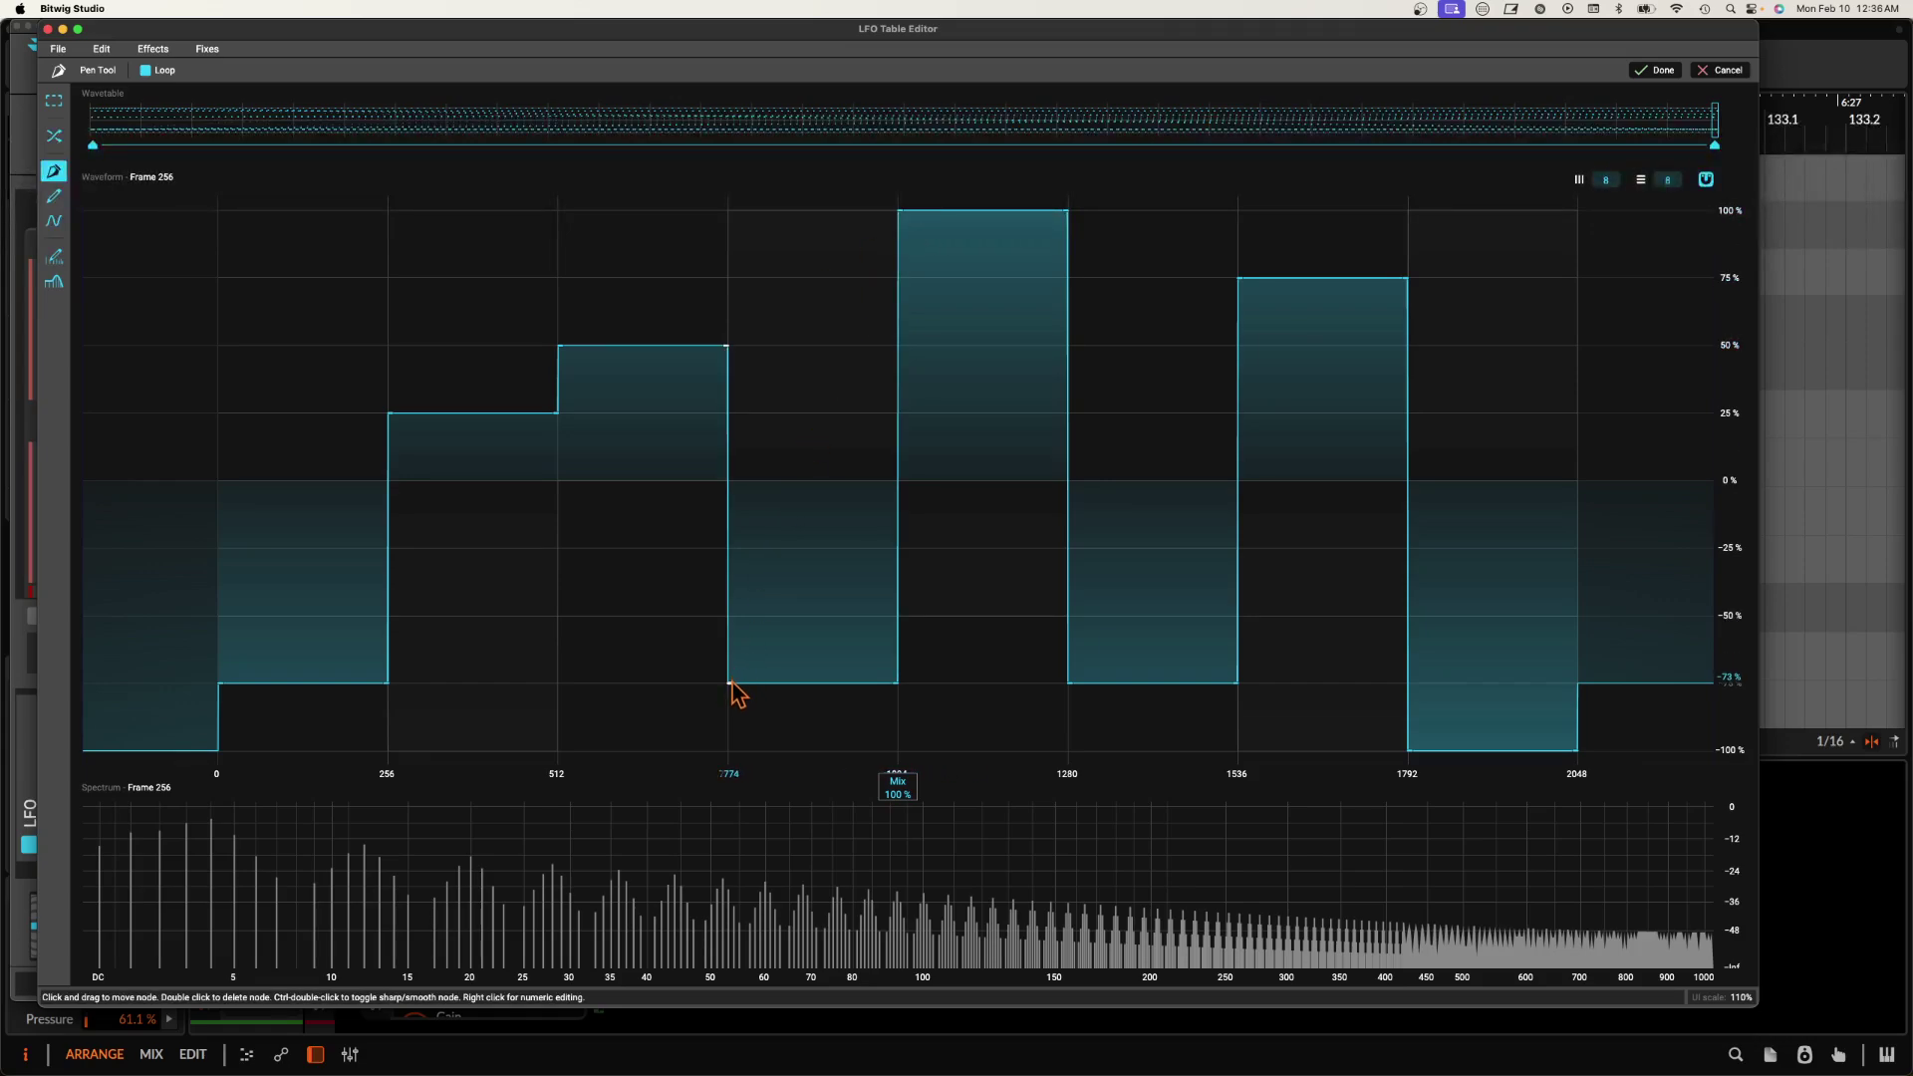
left_click_drag(736, 576, 735, 550)
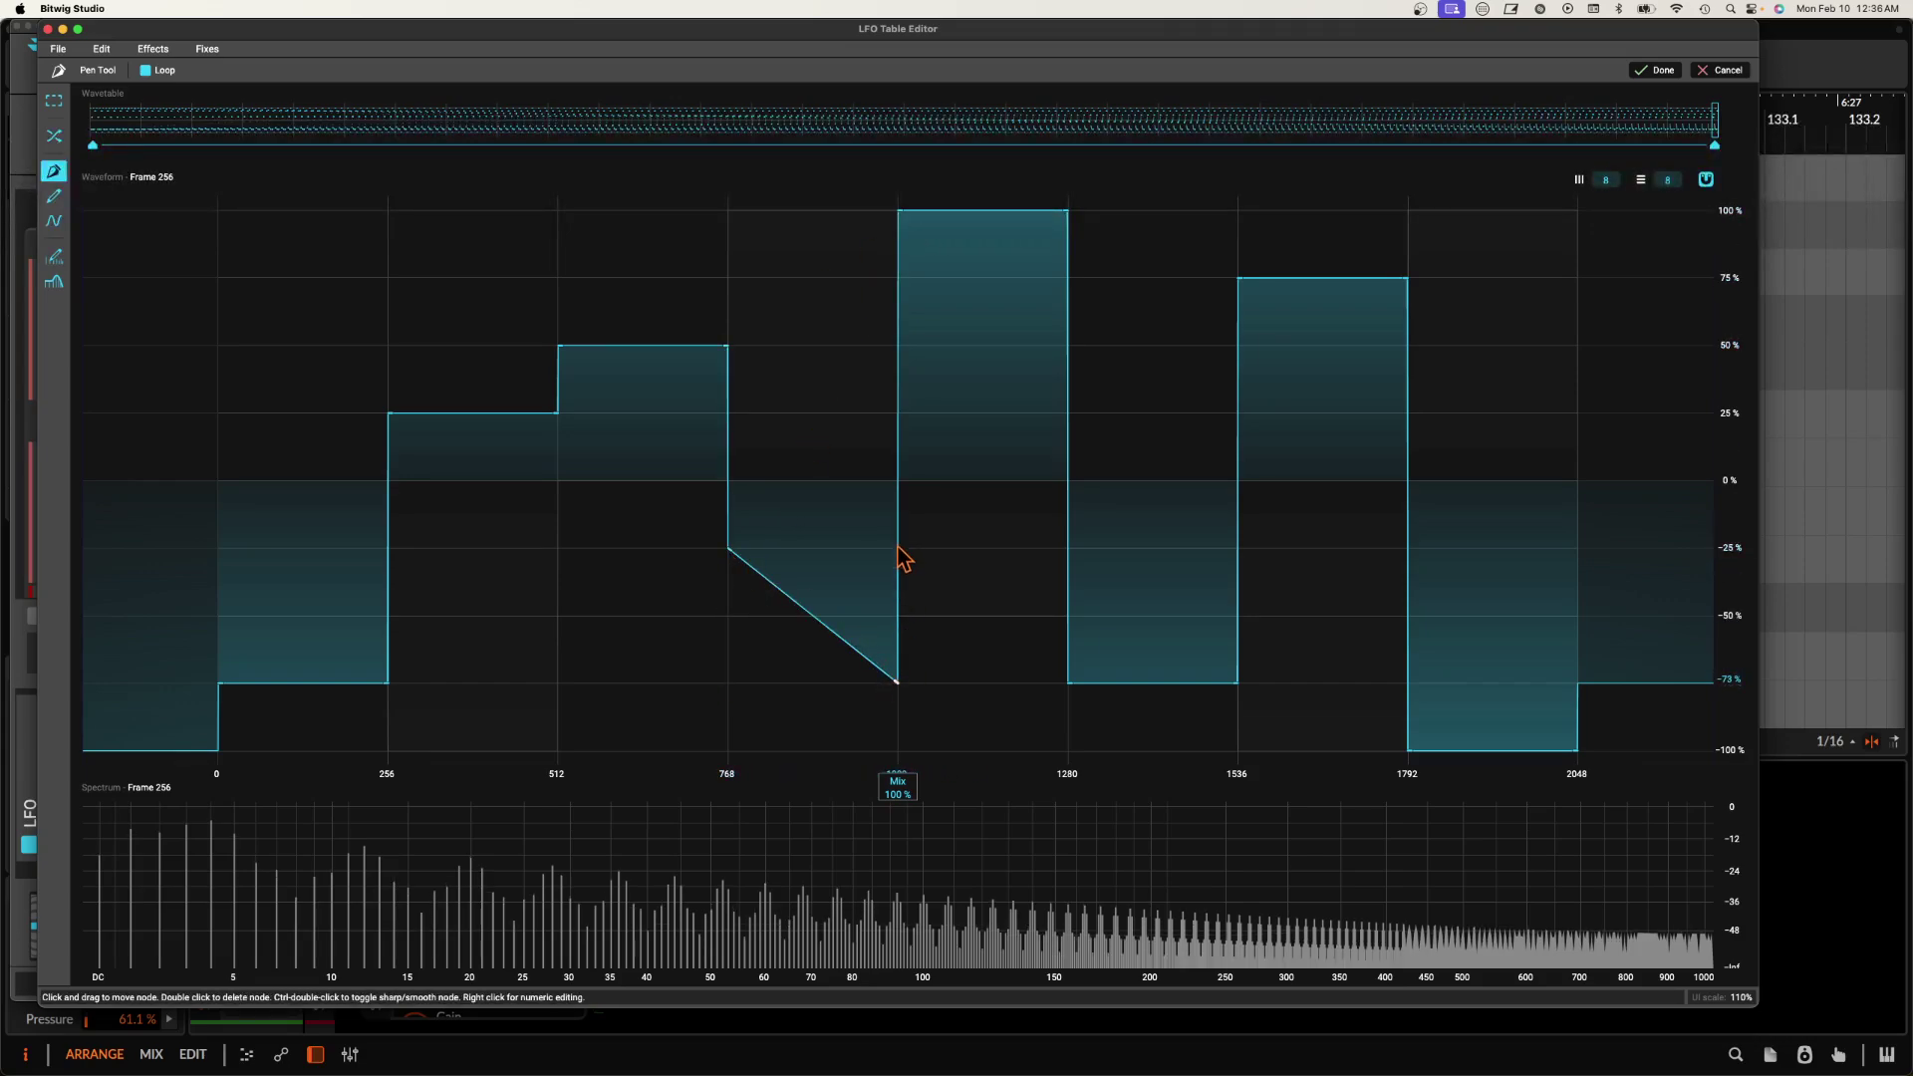
left_click_drag(902, 551, 898, 546)
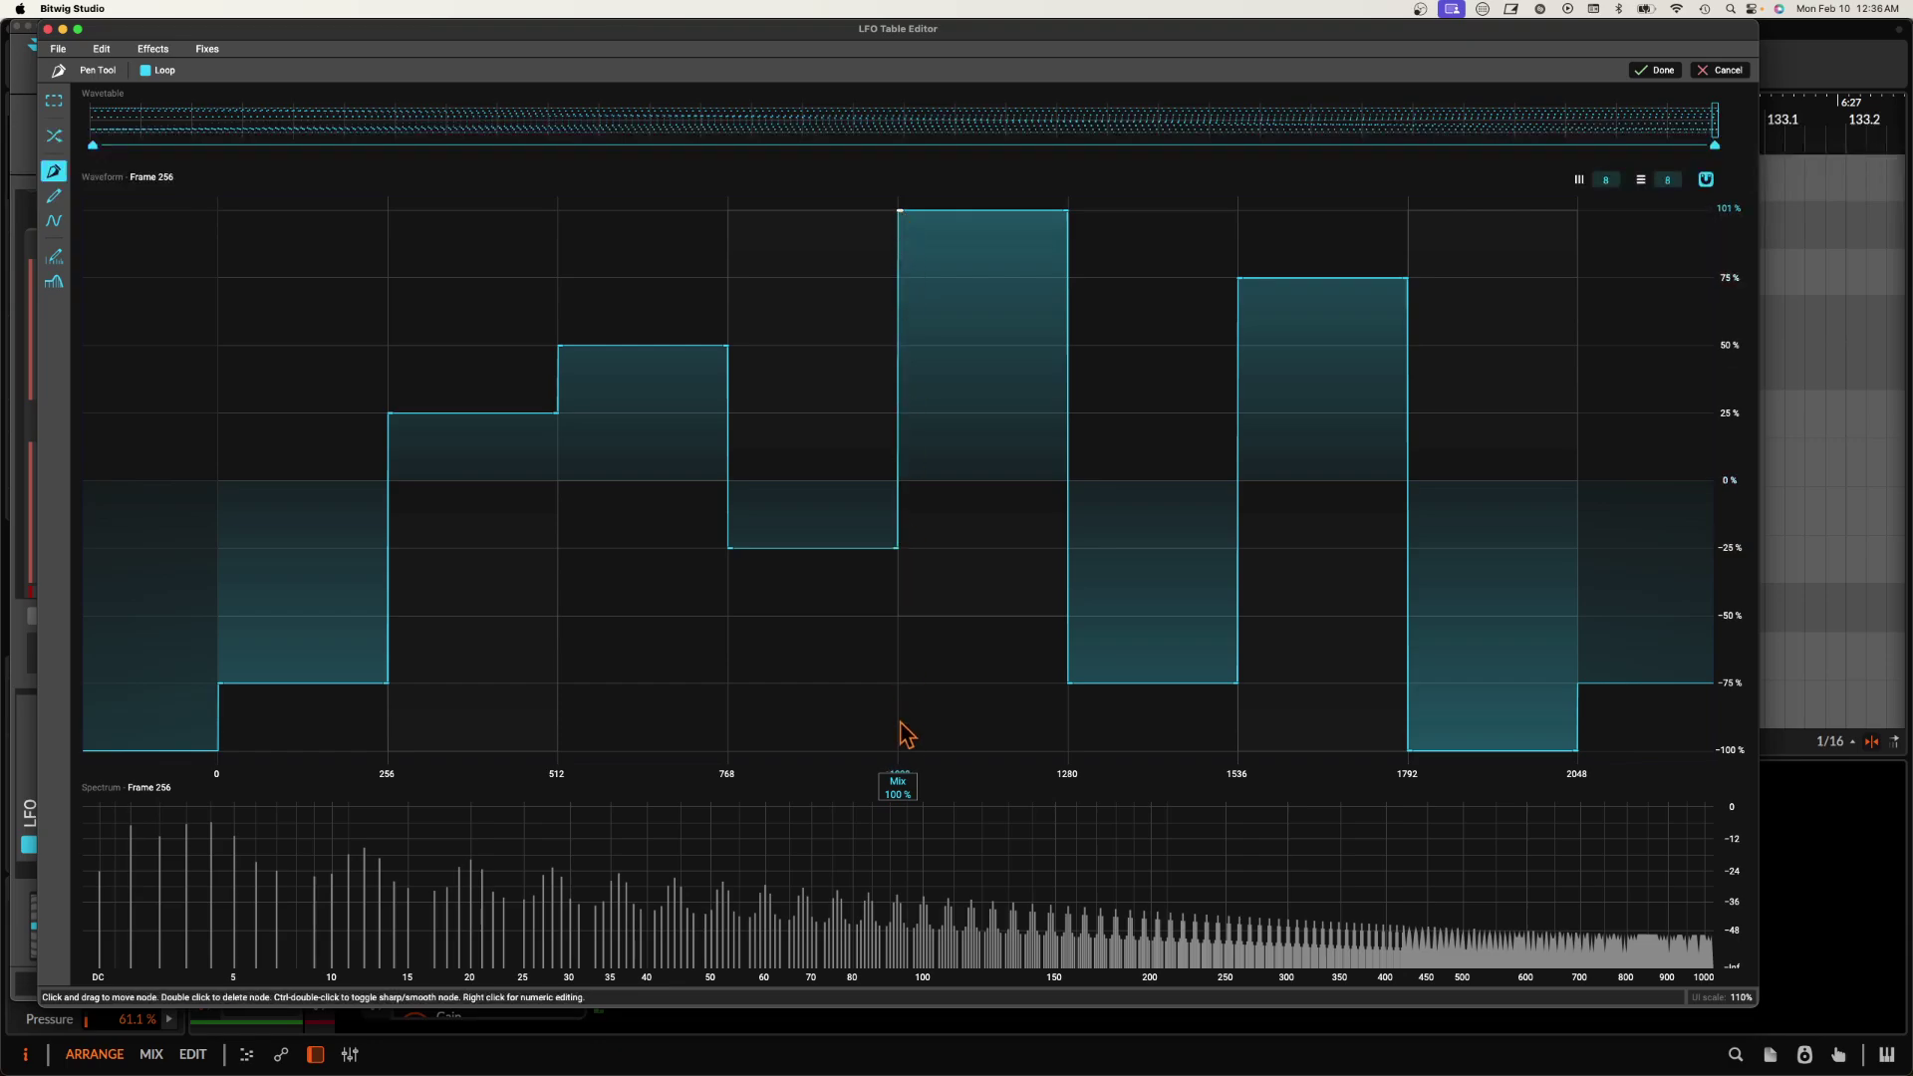
Lower frame 256's step from 1024 to 1280 to −100% and raise its step from 1280 to 1536 to 75%.
left_click_drag(900, 721, 902, 755)
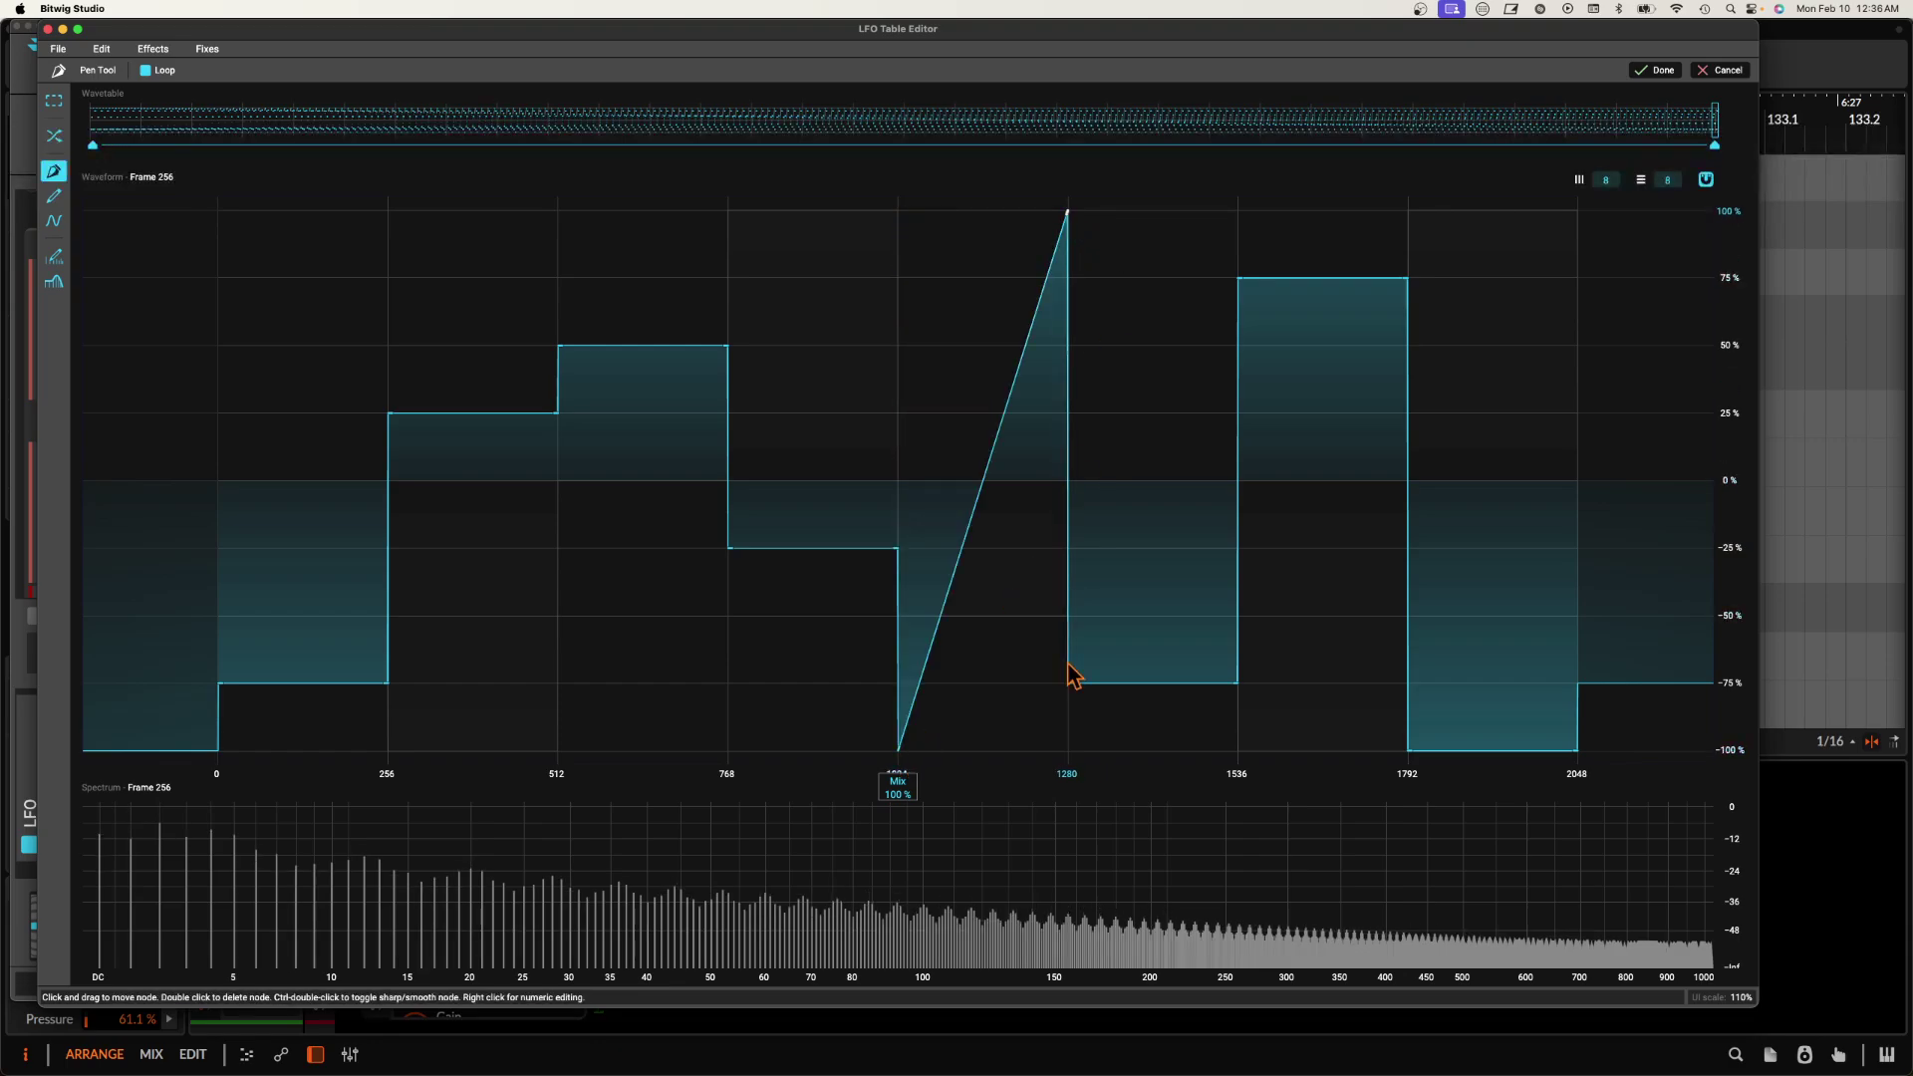
left_click_drag(1081, 809, 1076, 695)
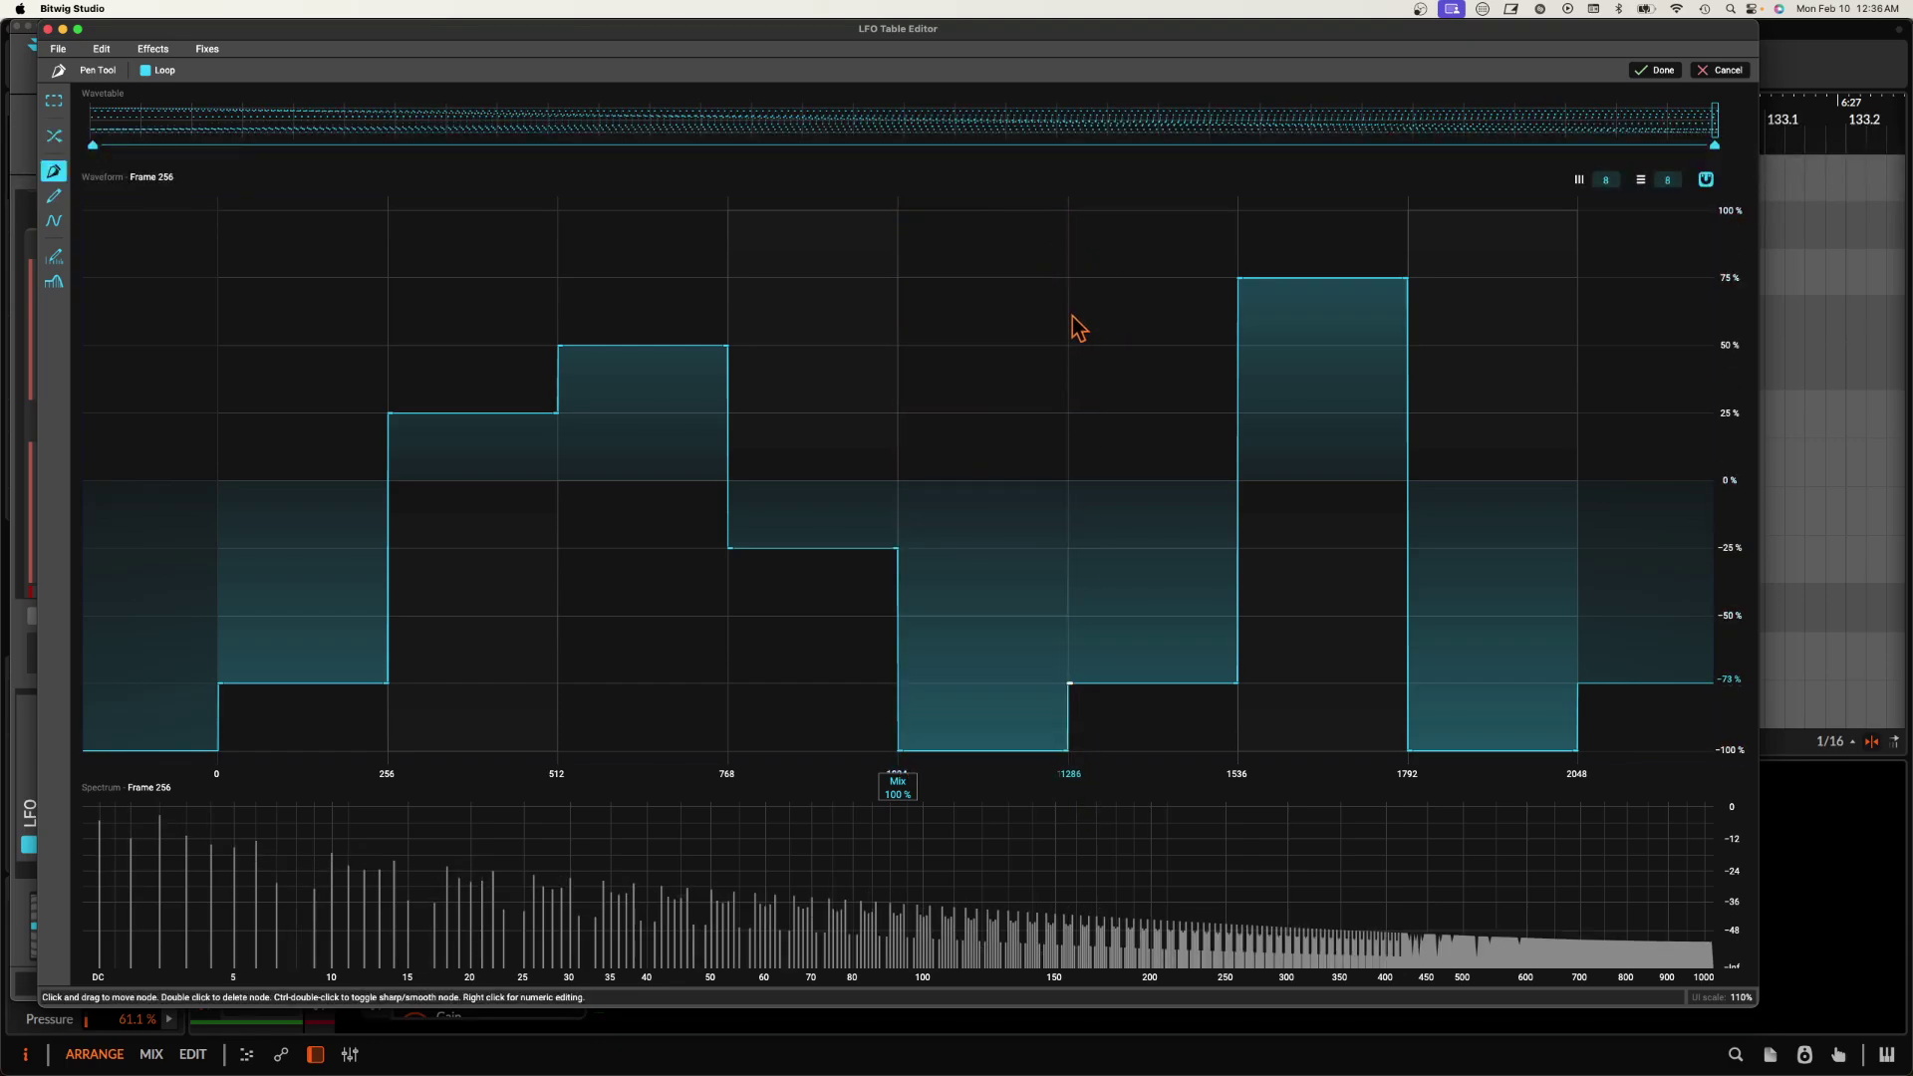
left_click_drag(1076, 324, 1076, 285)
left_click_drag(1238, 687, 1237, 351)
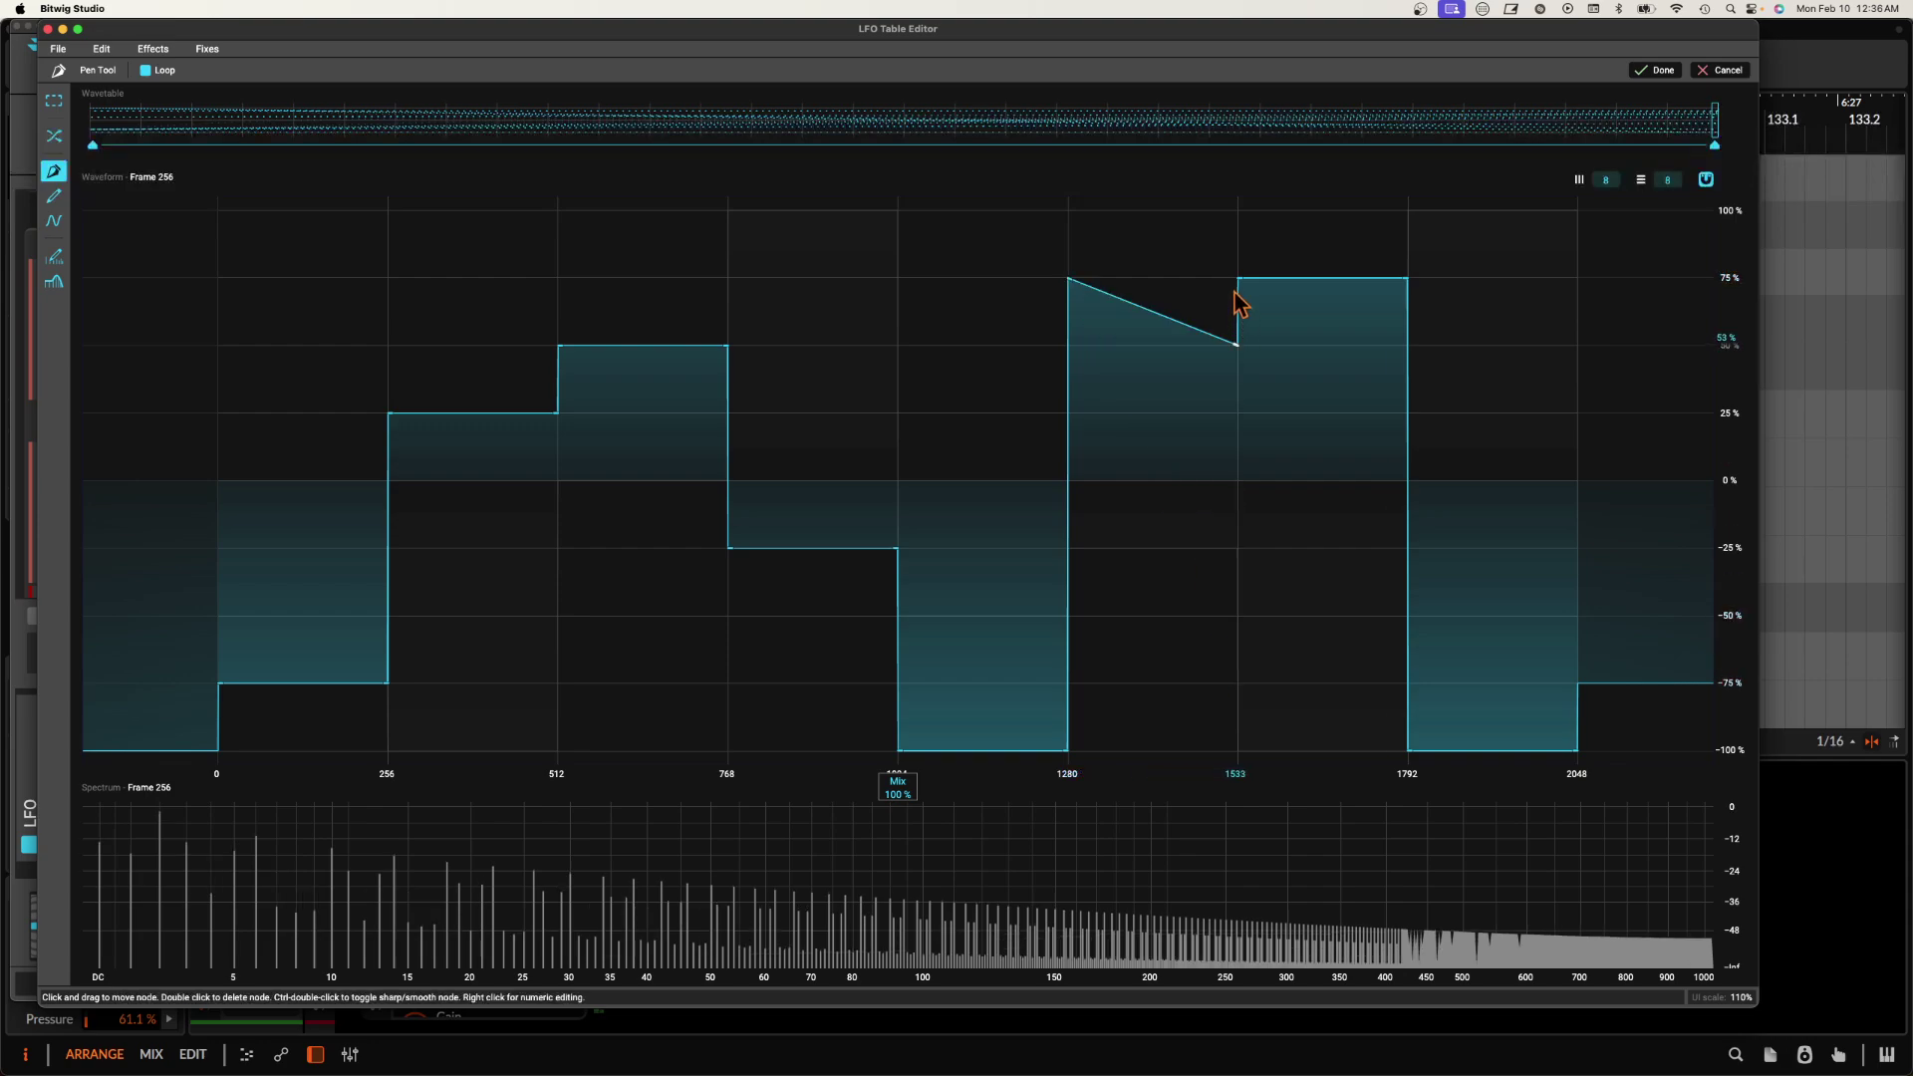
Set frame 256's step from 1536 to 1792 to −75% and its step from 1792 to 2048 to 100%, and apply the pen edits.
left_click_drag(1234, 281, 1246, 555)
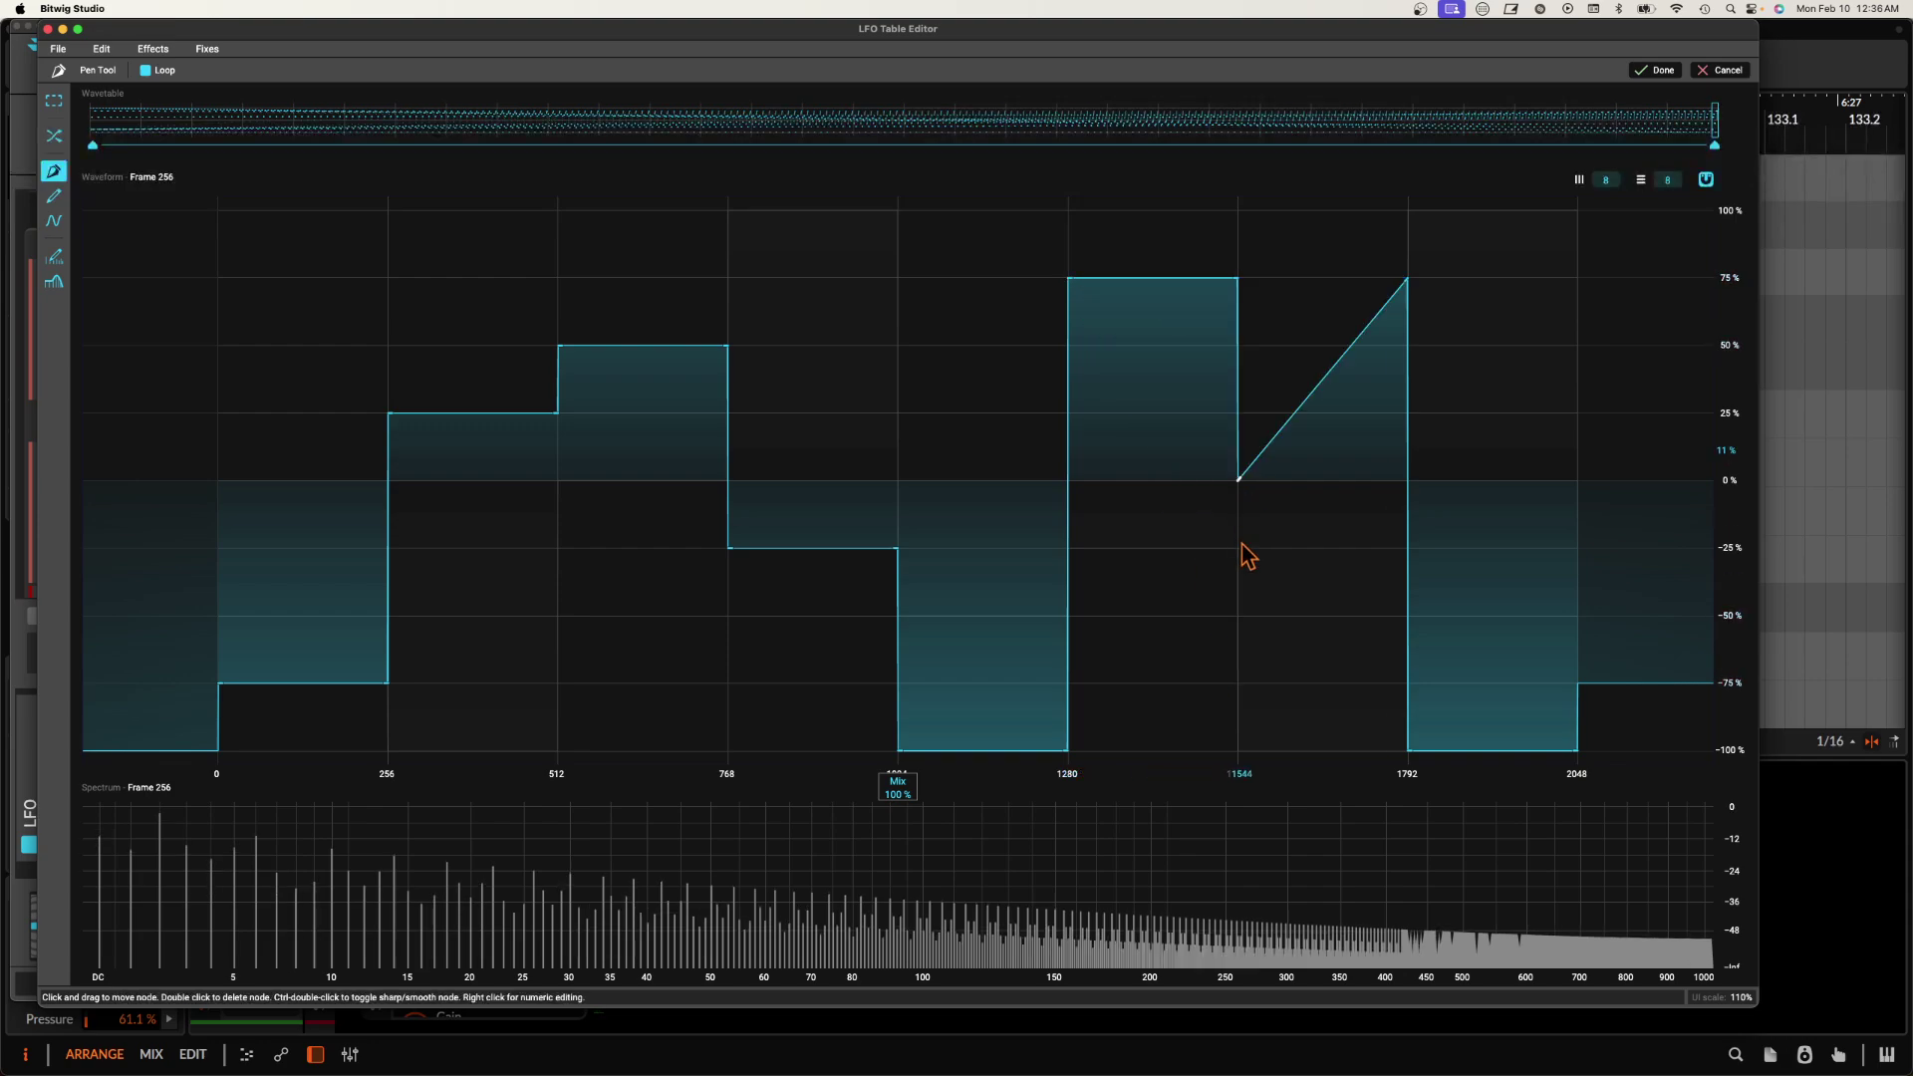
left_click_drag(1251, 680, 1247, 674)
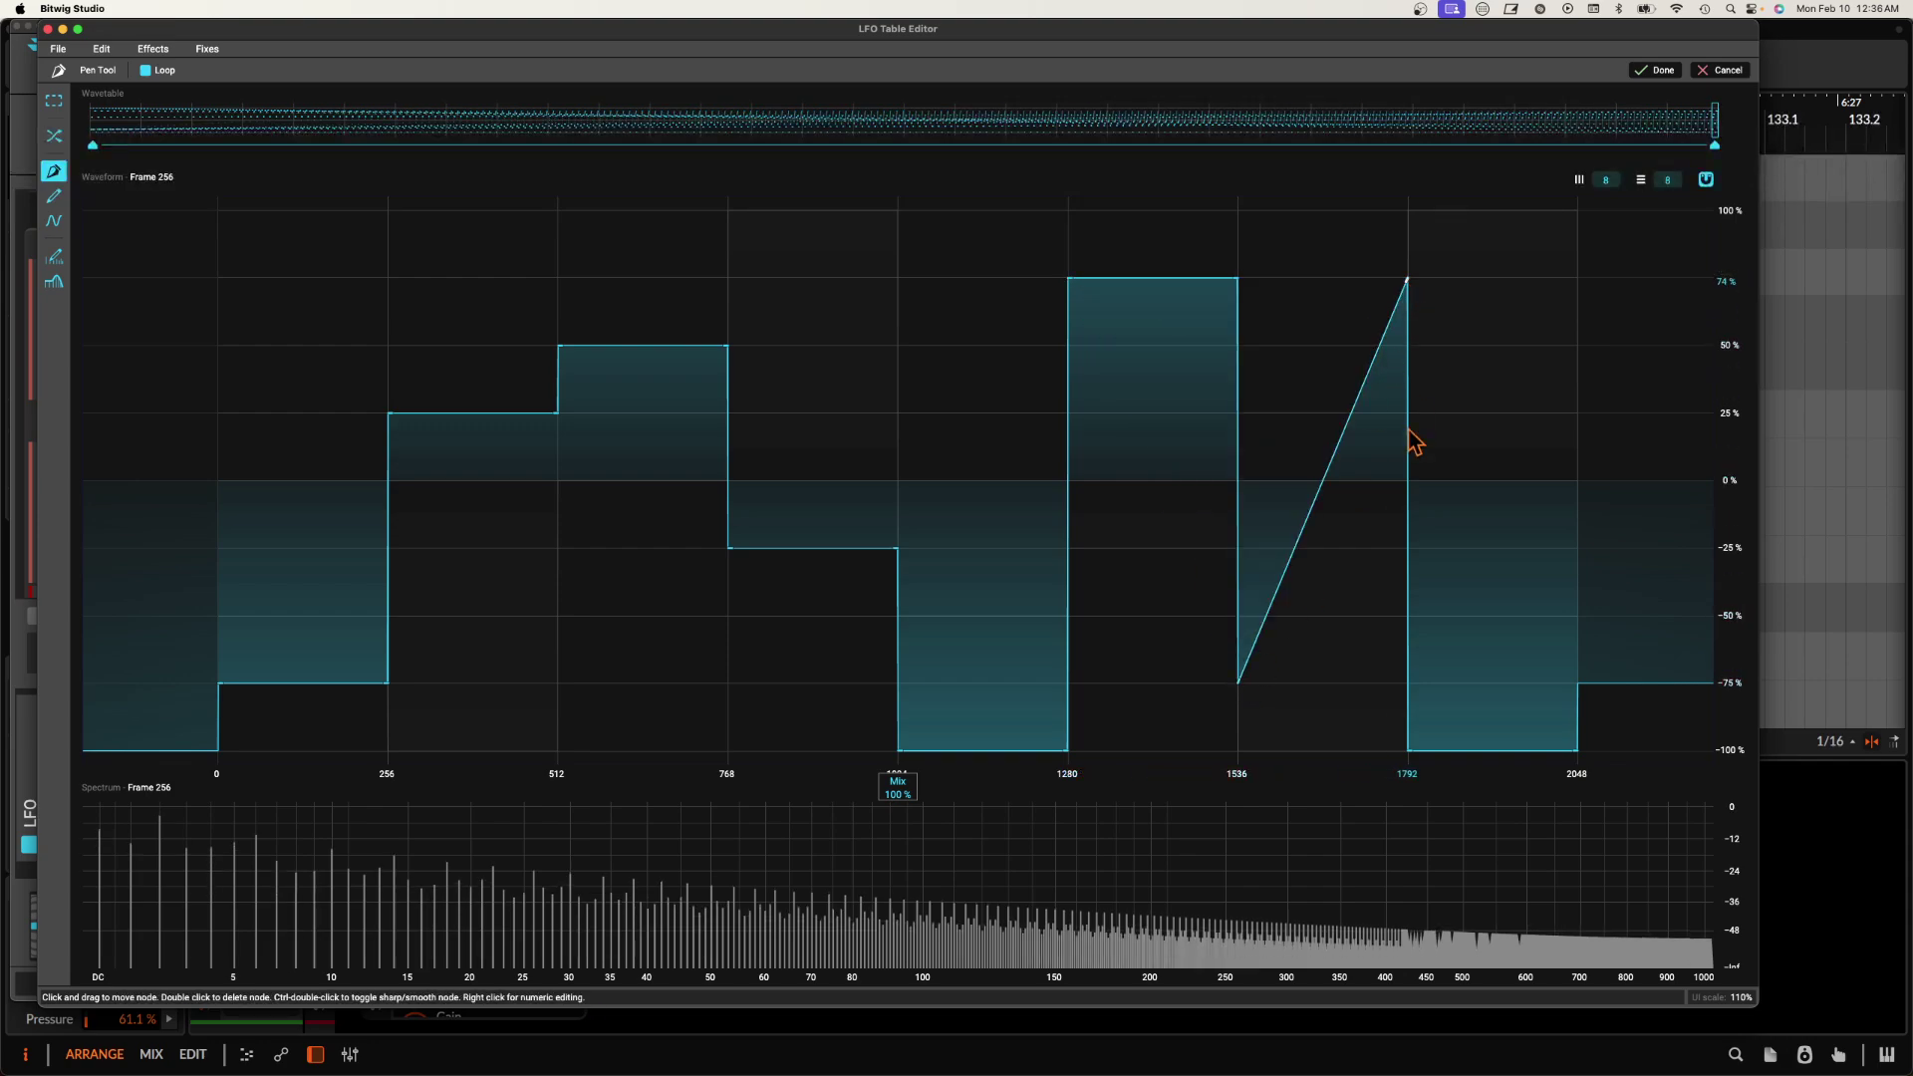
left_click_drag(1414, 702, 1411, 688)
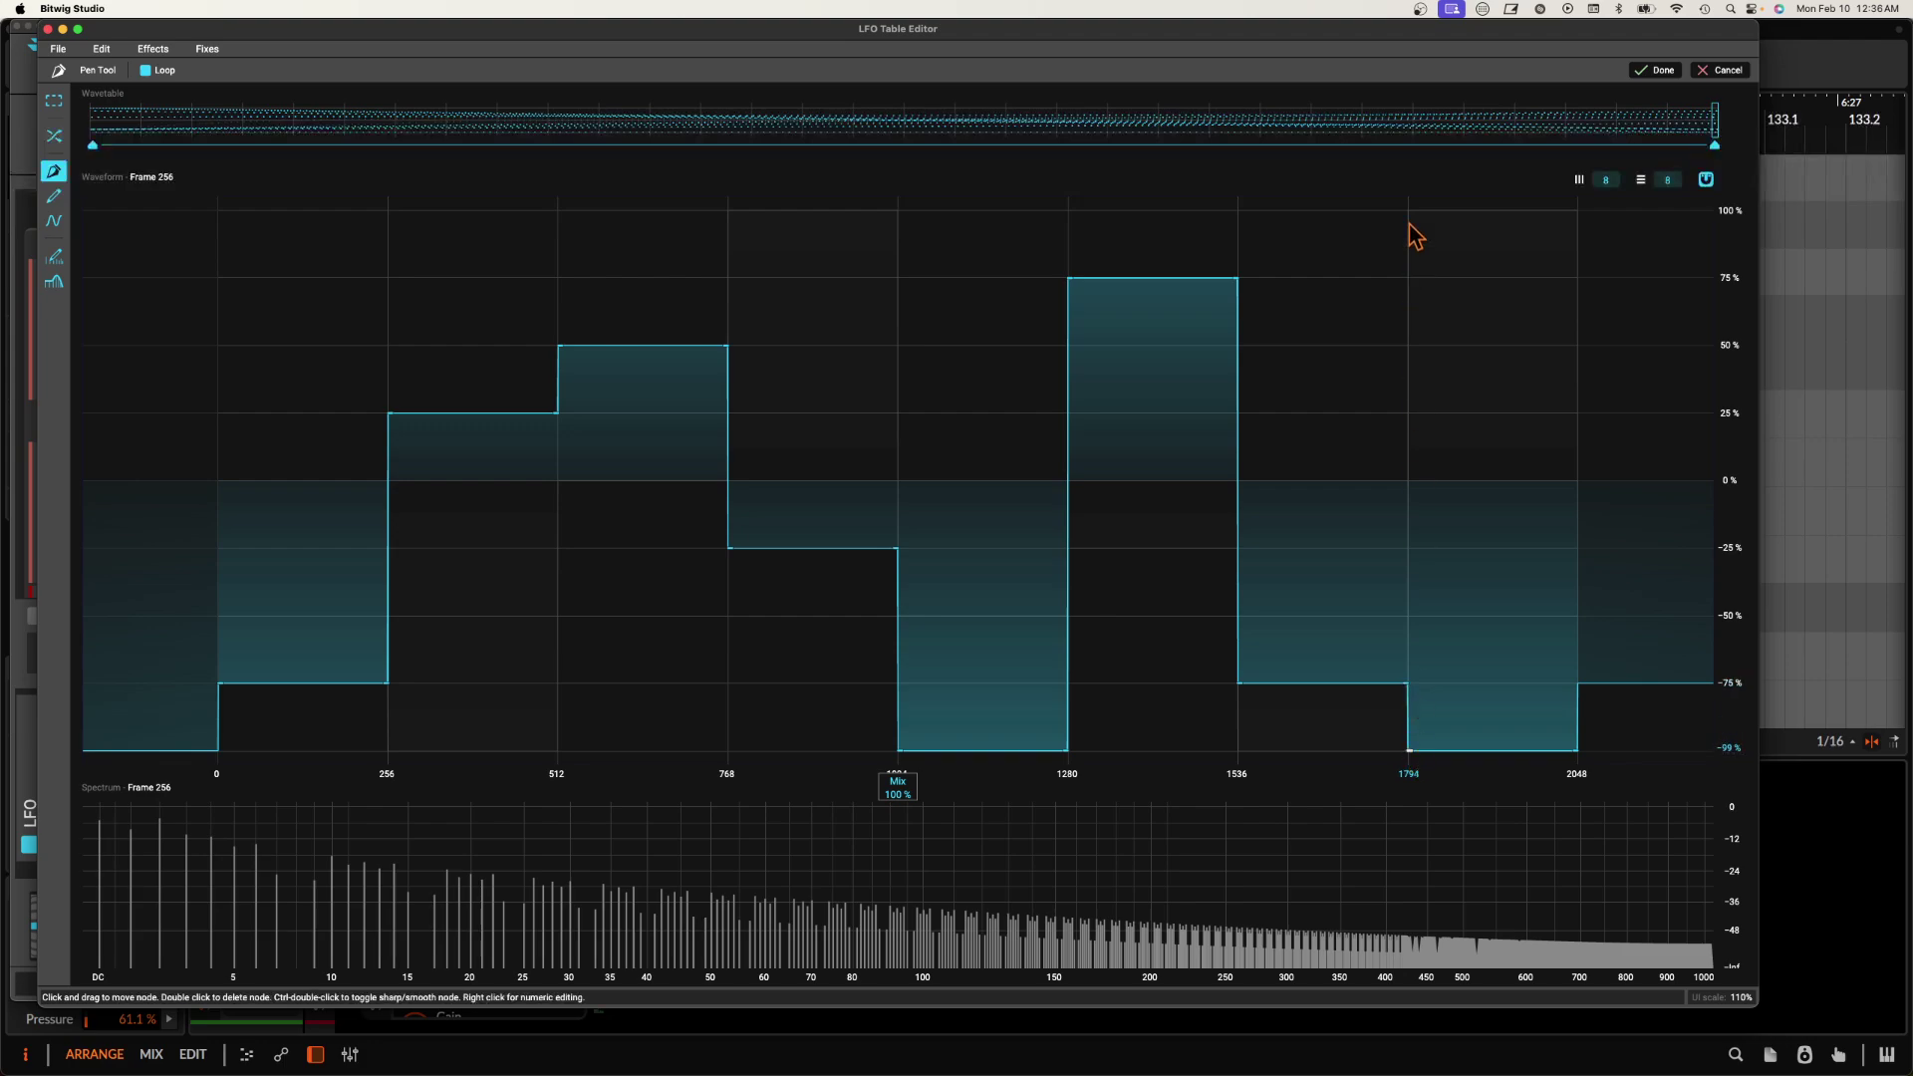
left_click_drag(1413, 234, 1411, 212)
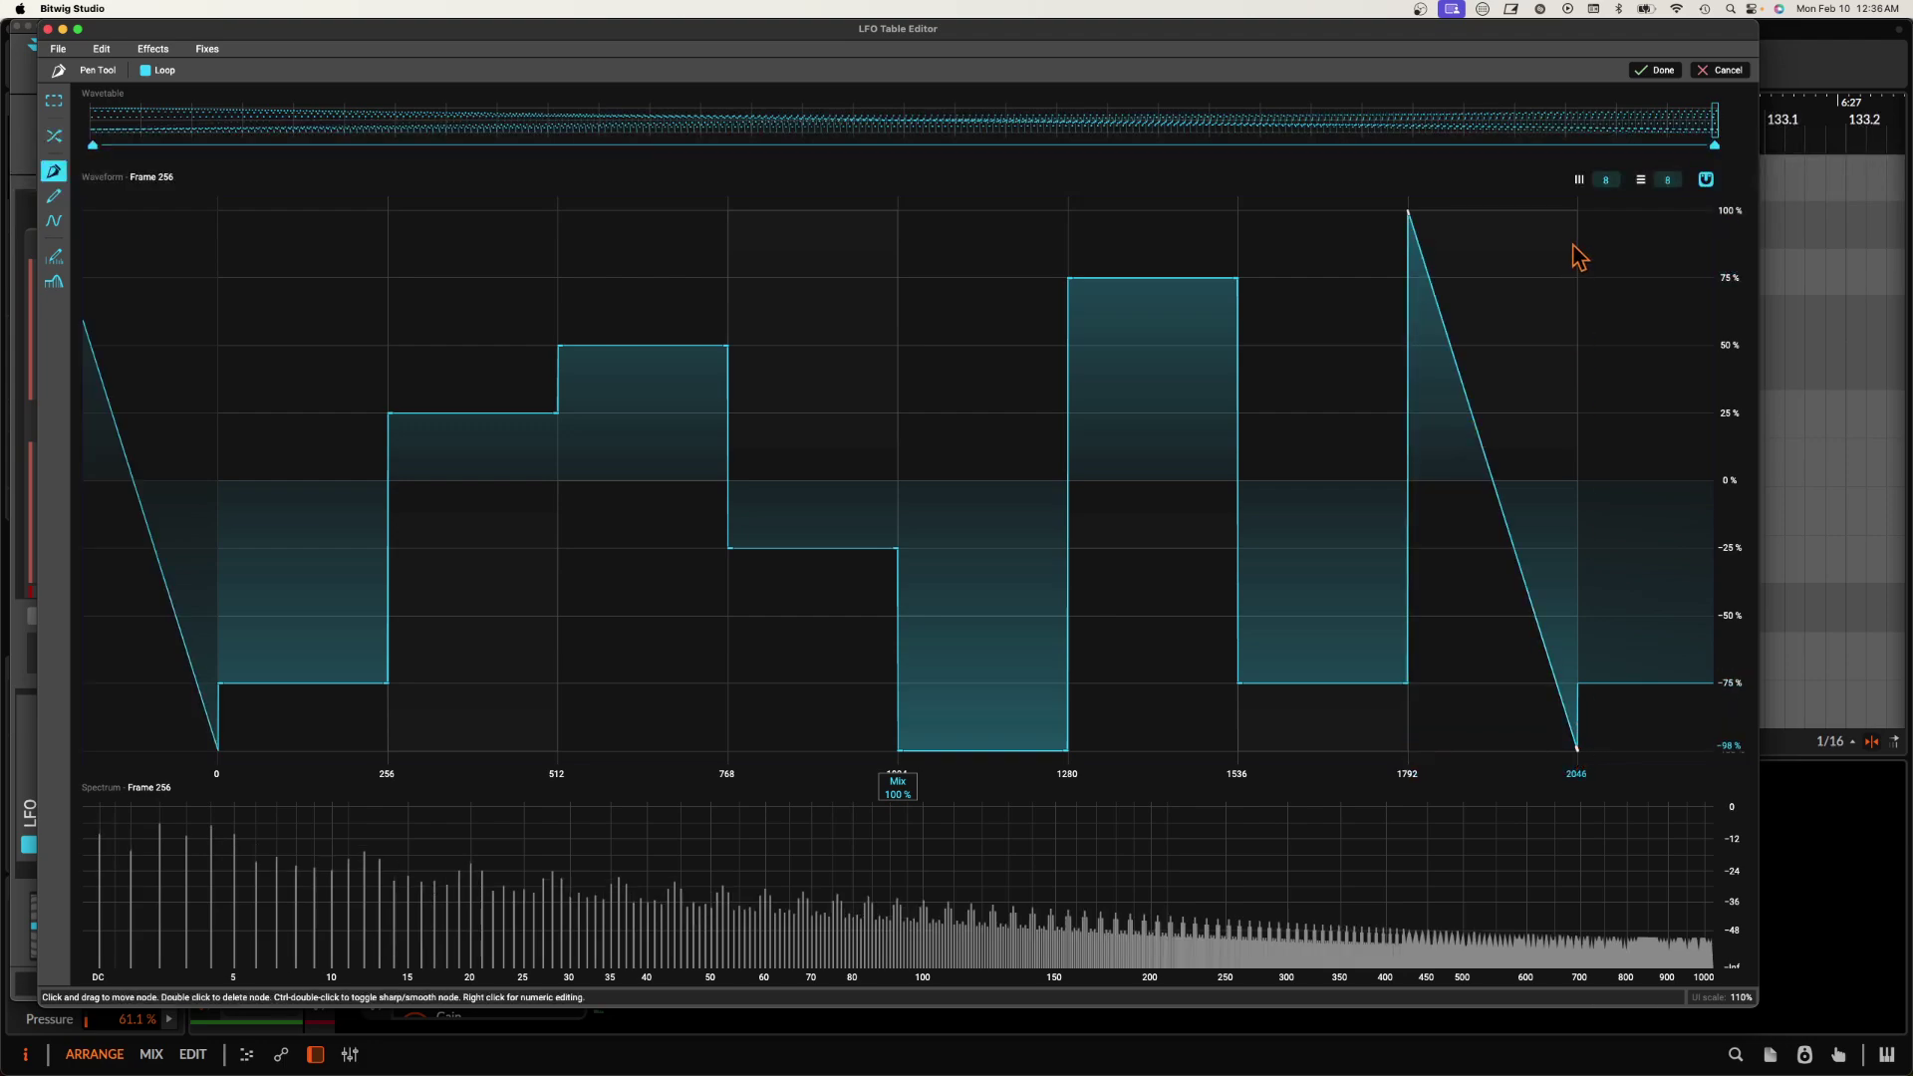
left_click_drag(1579, 257, 1579, 235)
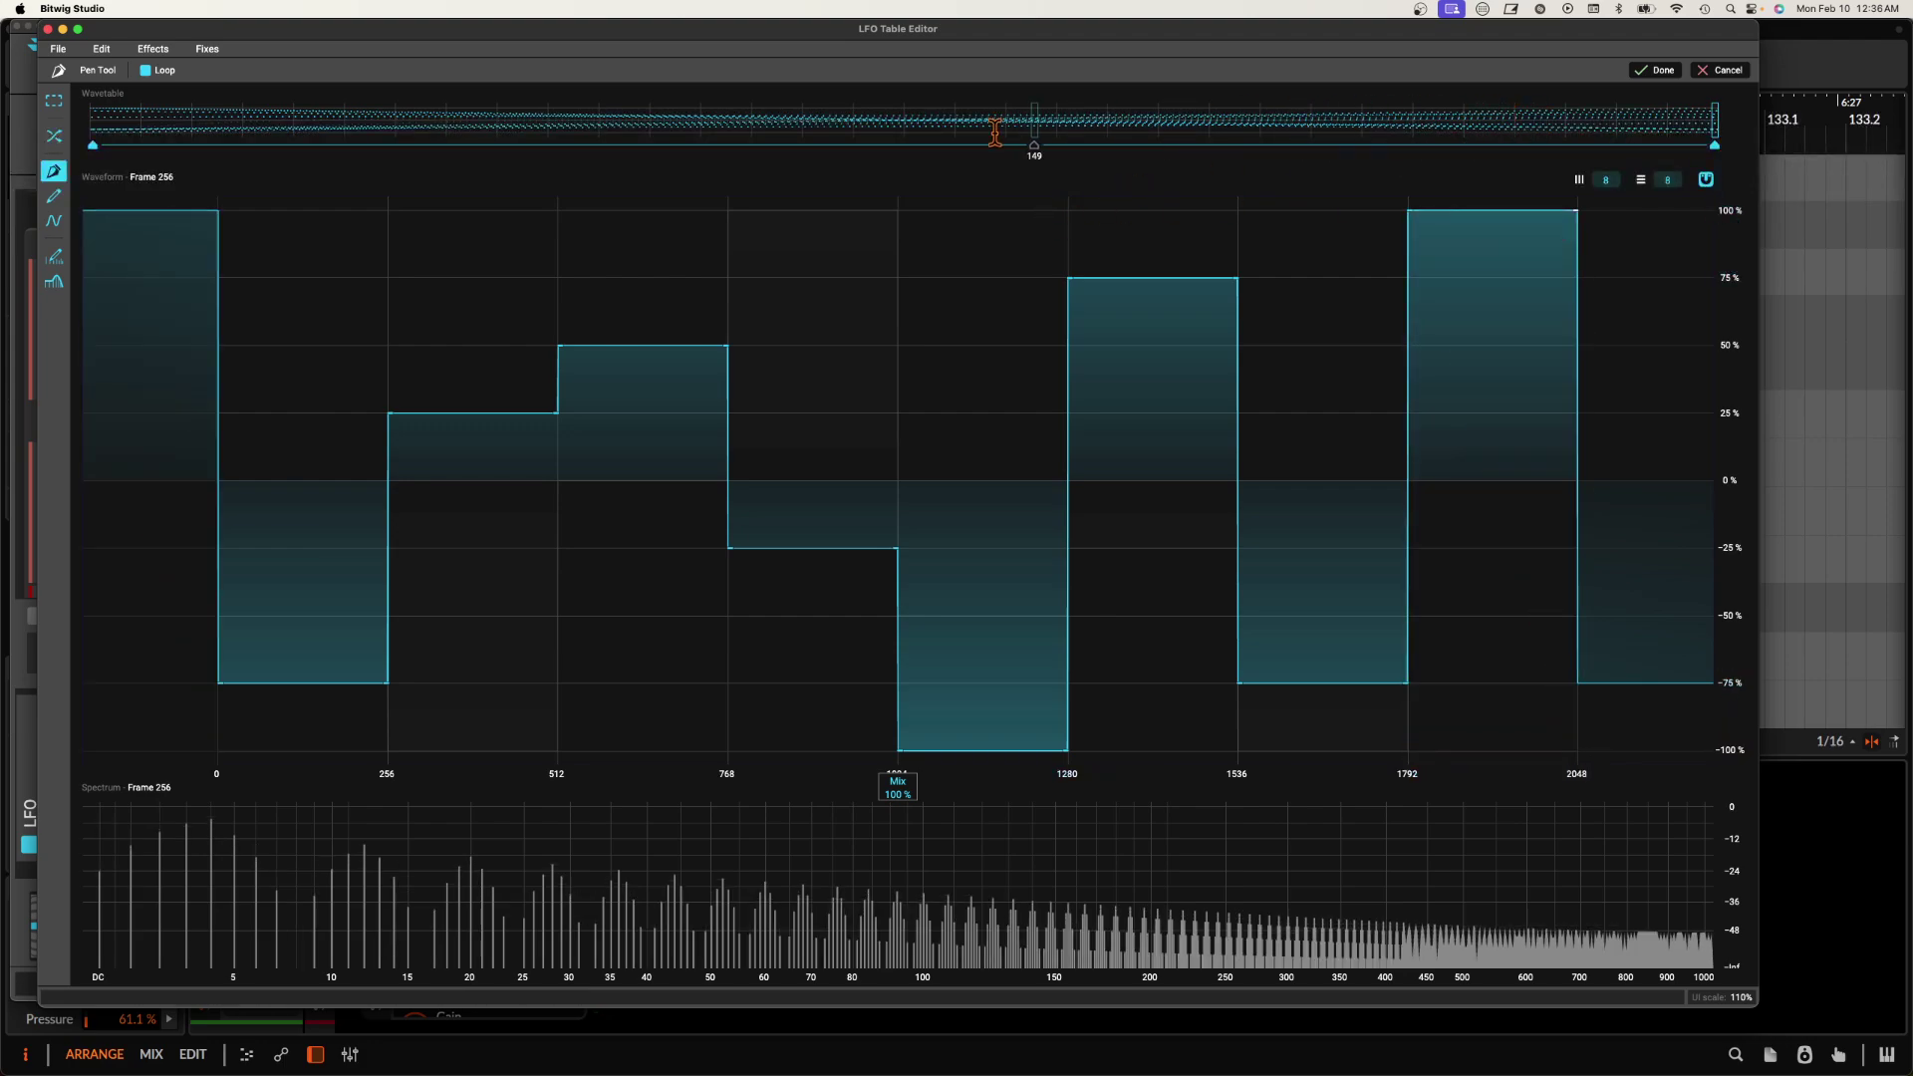
mouse_move(1681, 110)
left_mouse_down()
mouse_move(428, 100)
mouse_move(439, 68)
mouse_move(632, 94)
mouse_move(440, 124)
mouse_move(1715, 119)
left_mouse_up()
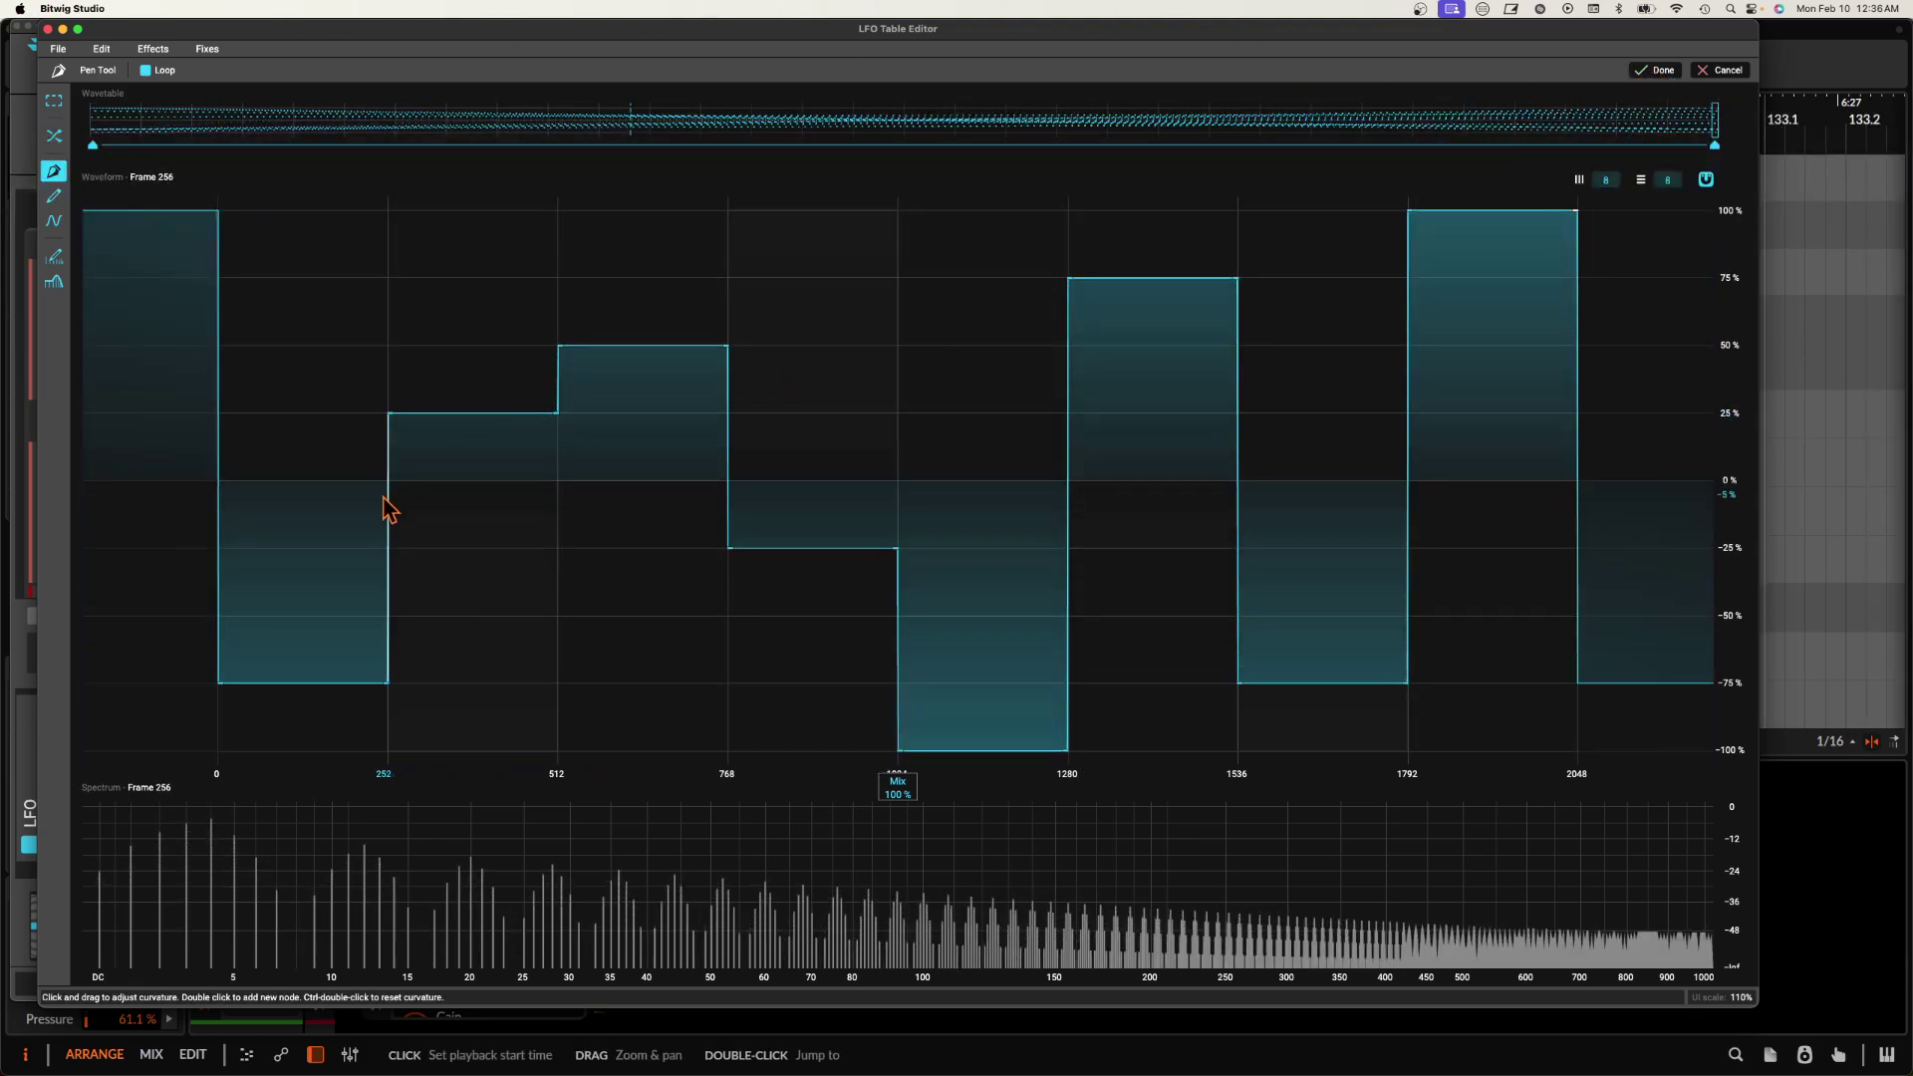
left_click(1658, 72)
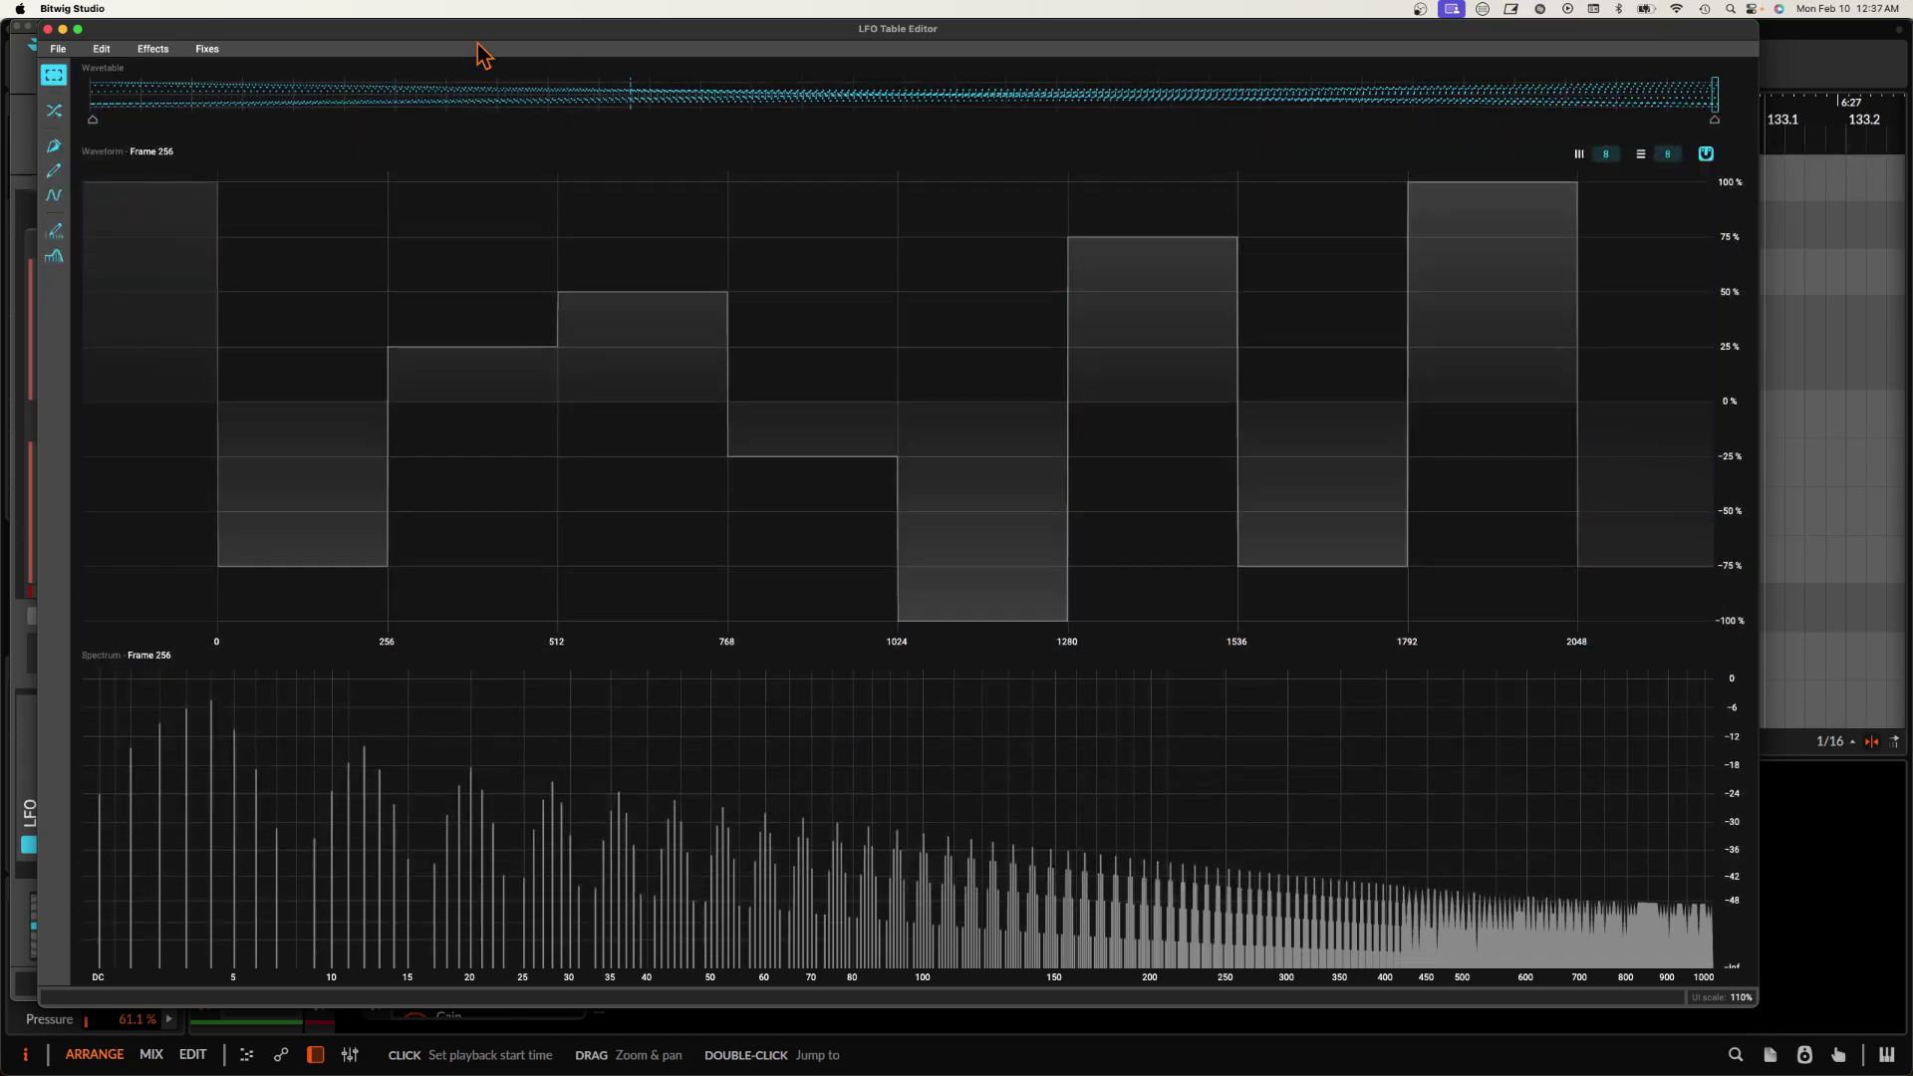
left_click(50, 112)
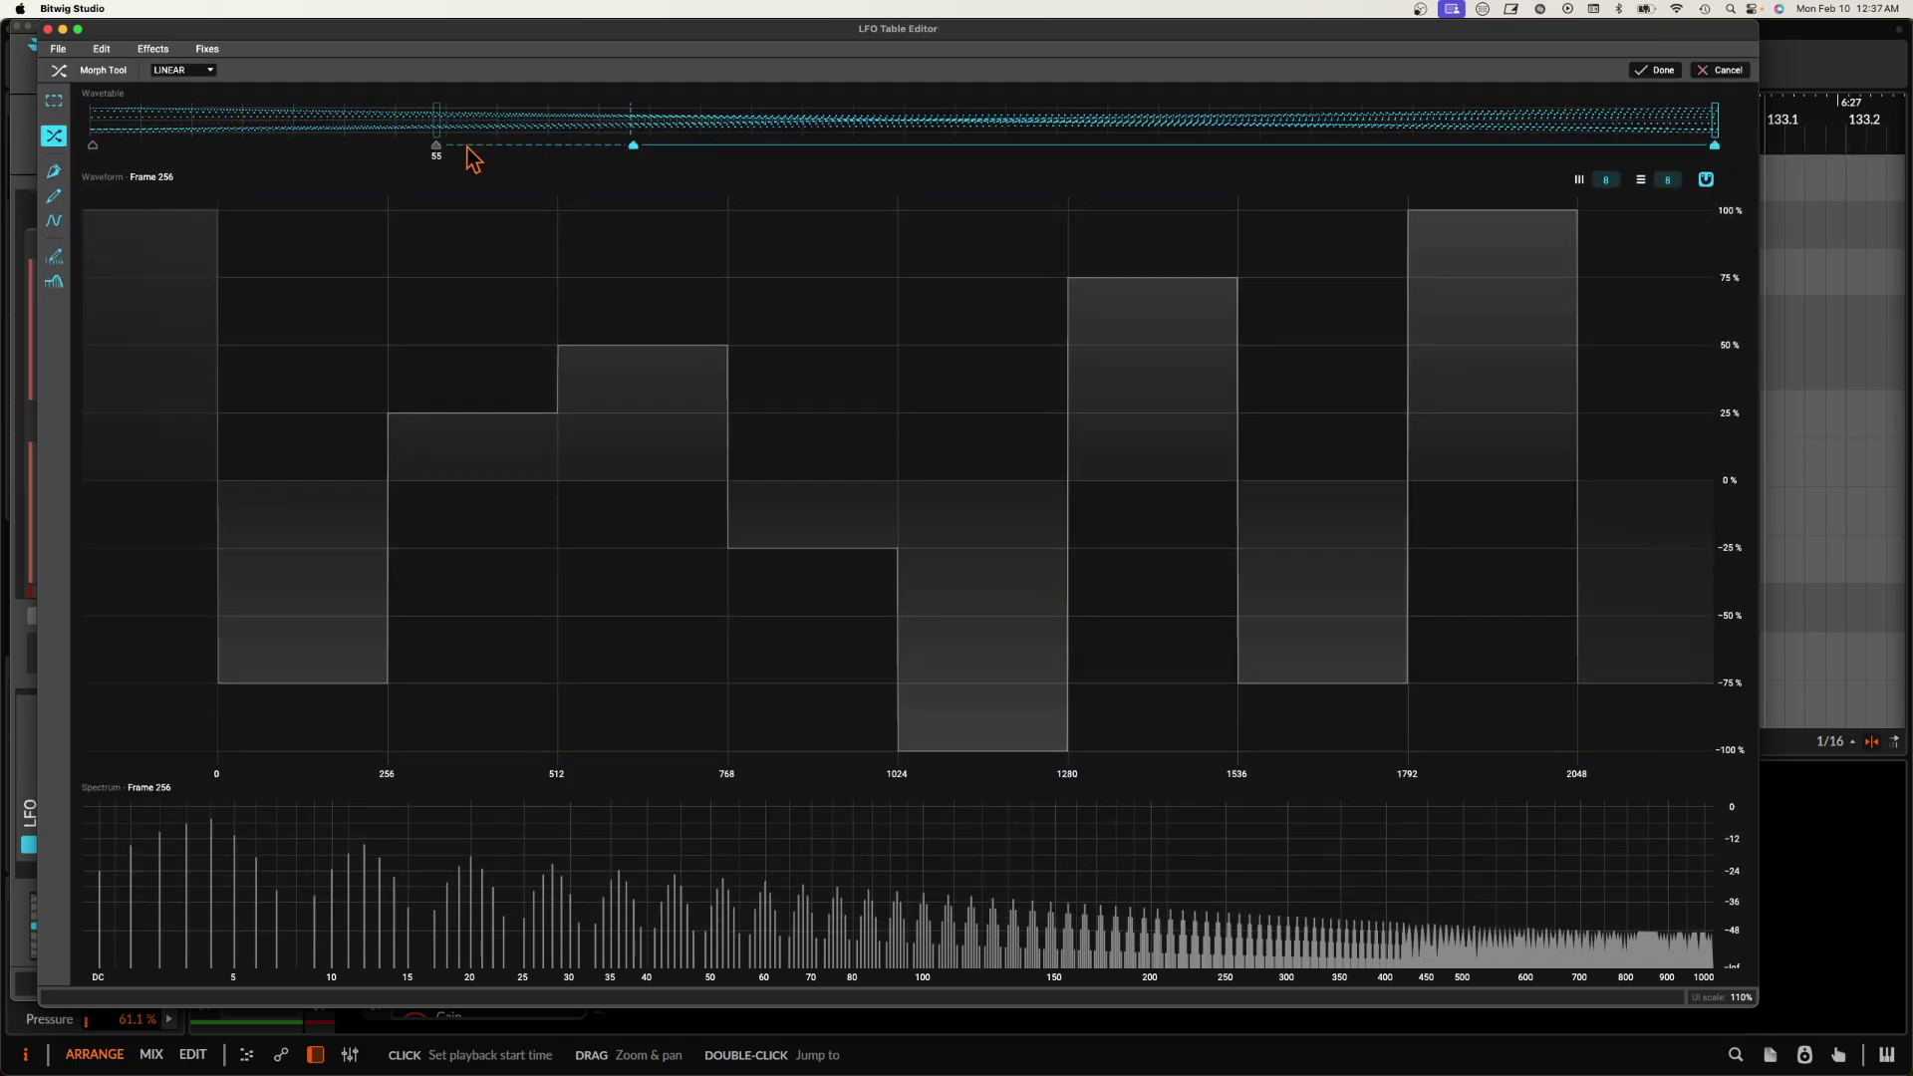
left_click_drag(131, 122, 1749, 102)
left_click(197, 86)
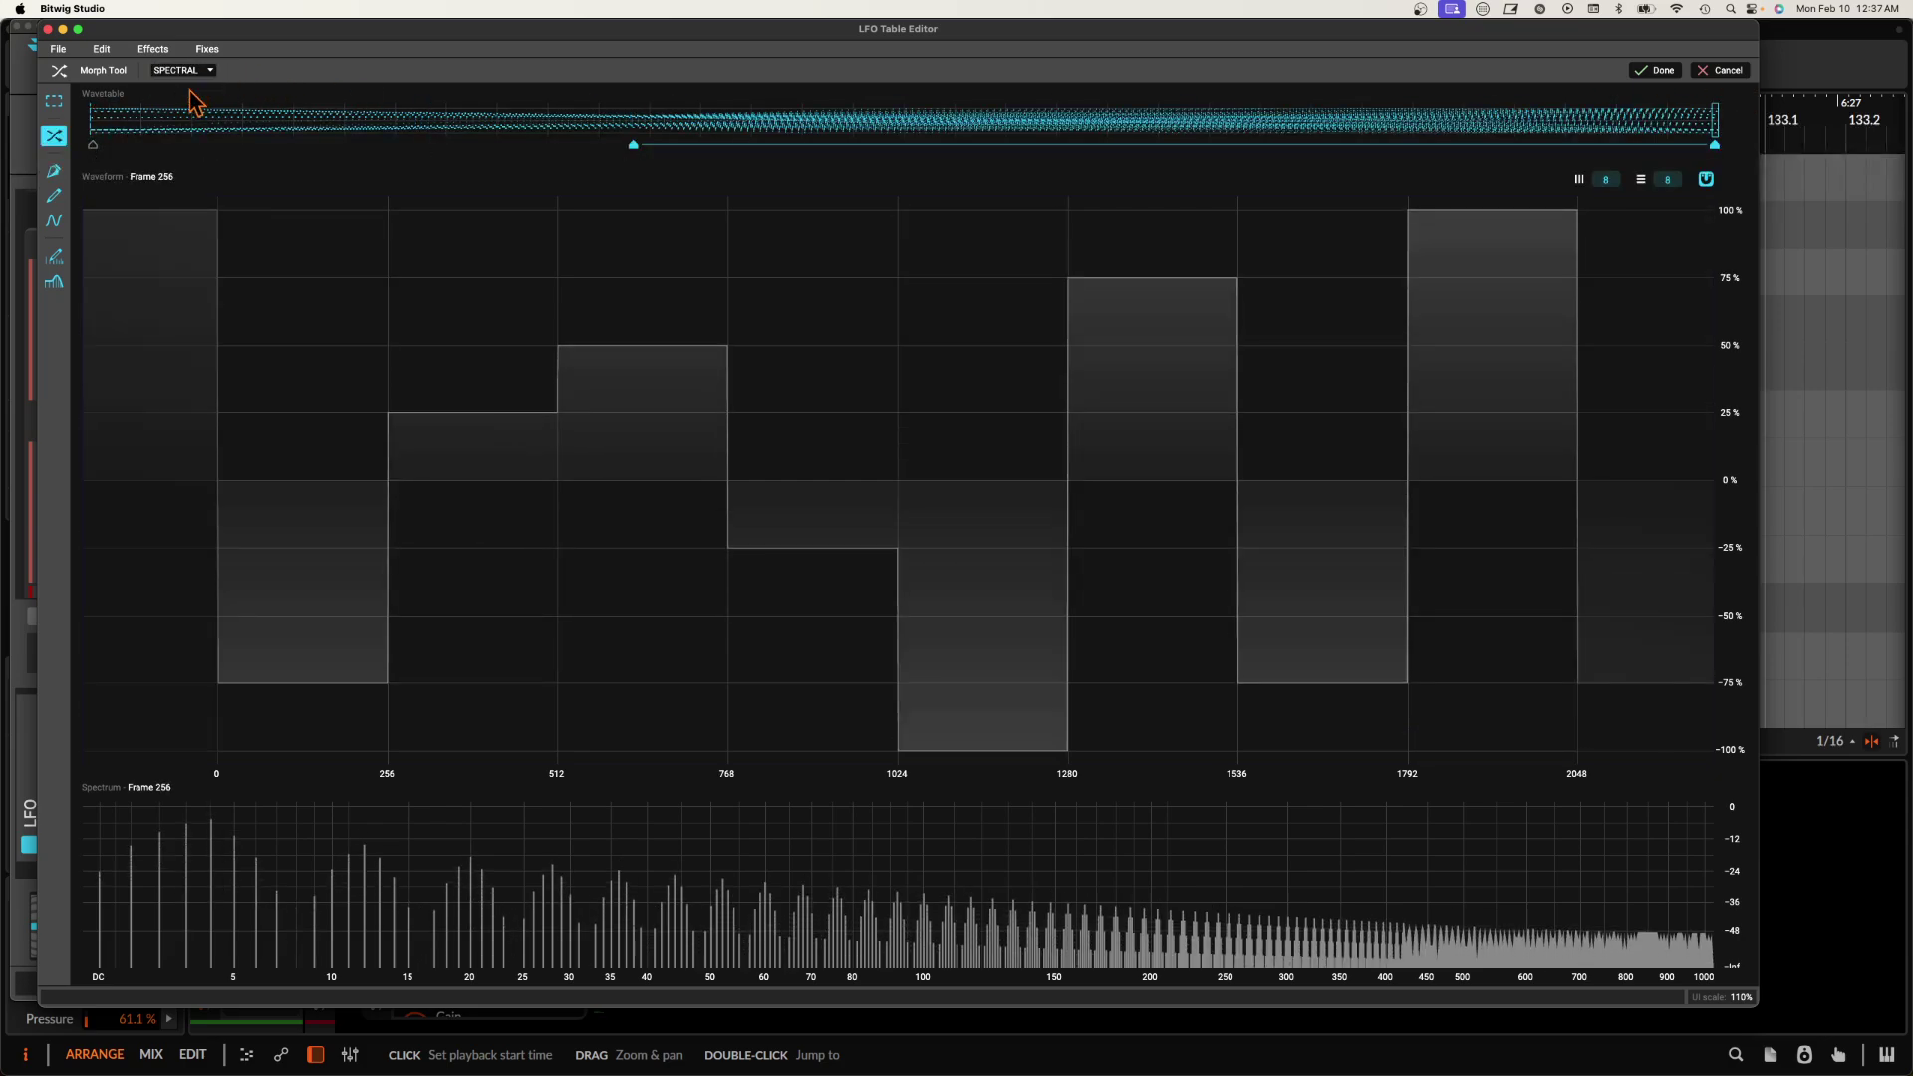
mouse_move(110, 117)
left_mouse_down()
mouse_move(1438, 179)
mouse_move(22, 162)
mouse_move(359, 99)
mouse_move(95, 104)
mouse_move(253, 121)
left_mouse_up()
left_click(187, 72)
left_click(189, 72)
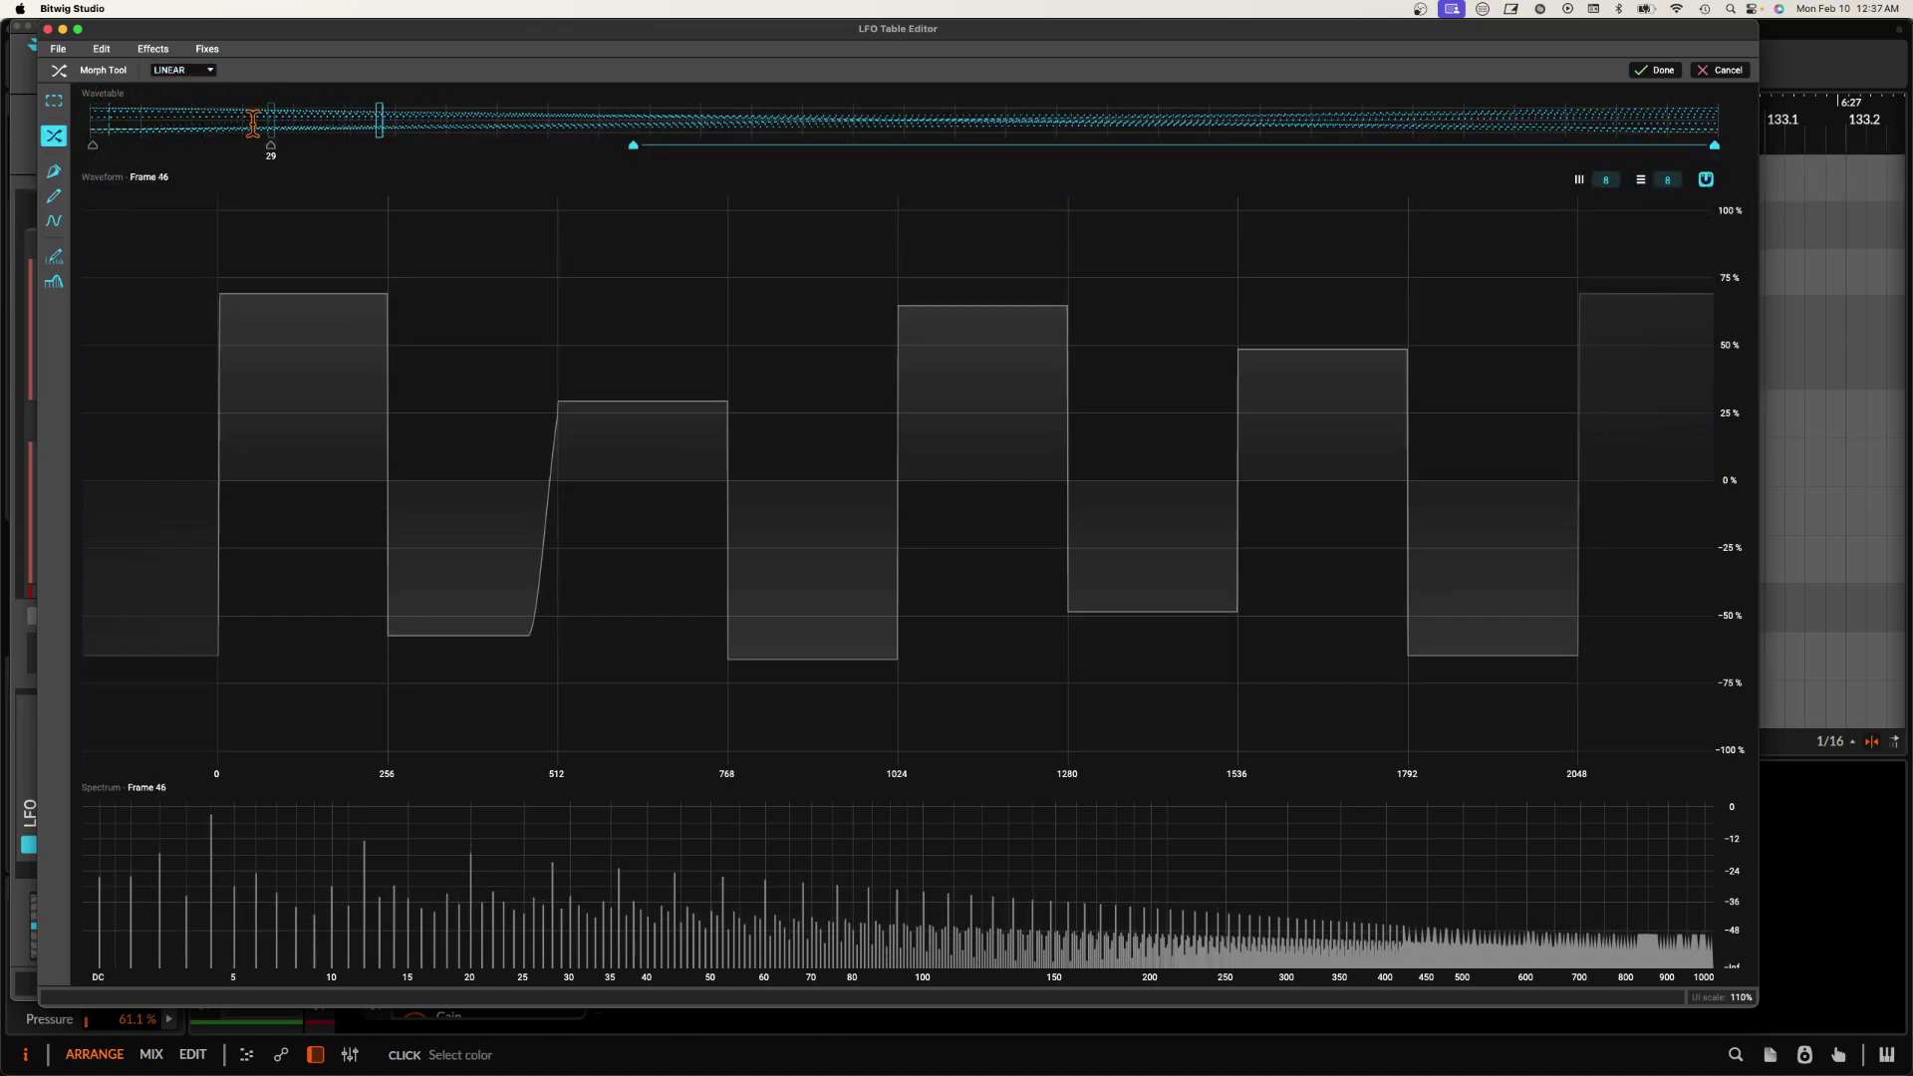
mouse_move(89, 116)
left_mouse_down()
mouse_move(1664, 130)
mouse_move(1594, 89)
mouse_move(265, 89)
mouse_move(22, 59)
left_mouse_up()
left_click(1721, 72)
Start the Morph tool across frames 1 to 256 and preview the spectral mode by scrubbing through the wavetable.
left_click(54, 110)
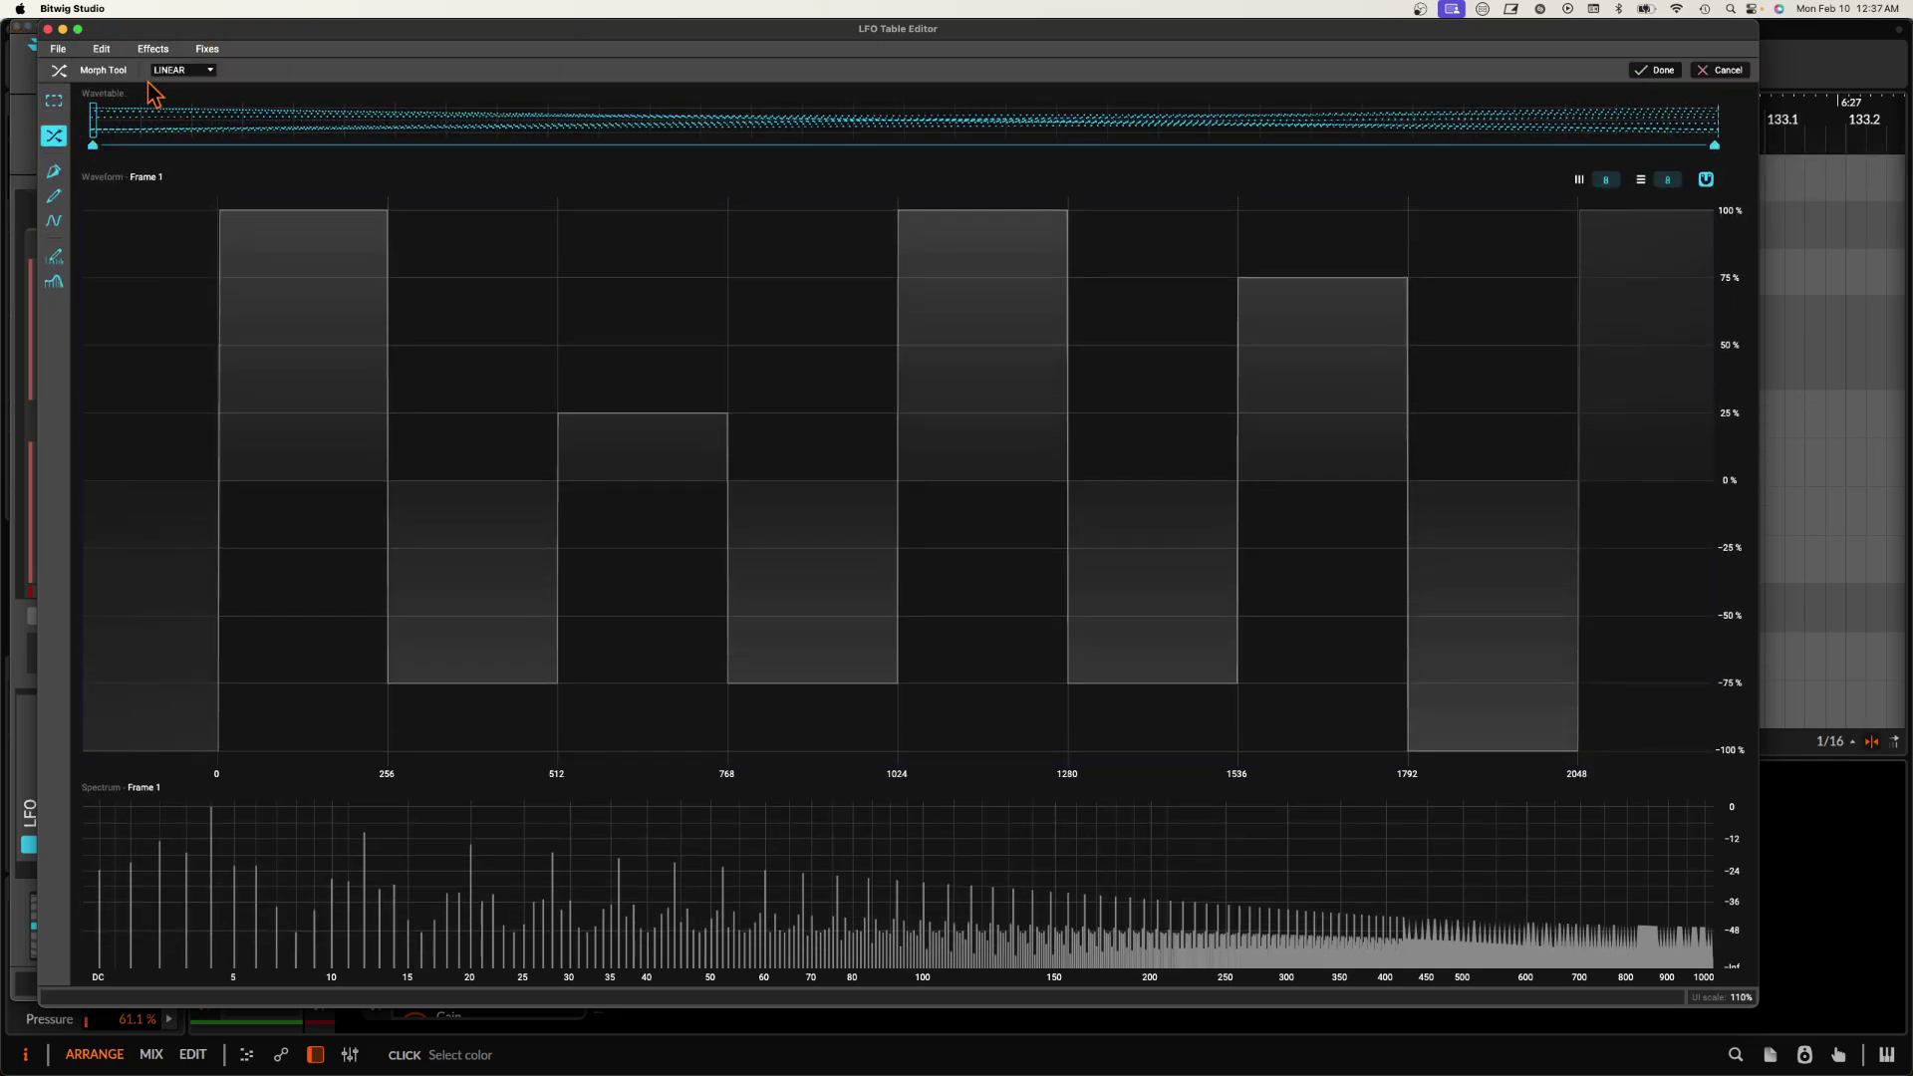
mouse_move(89, 120)
left_mouse_down()
mouse_move(965, 121)
mouse_move(1481, 155)
mouse_move(1729, 122)
mouse_move(4, 99)
left_mouse_up()
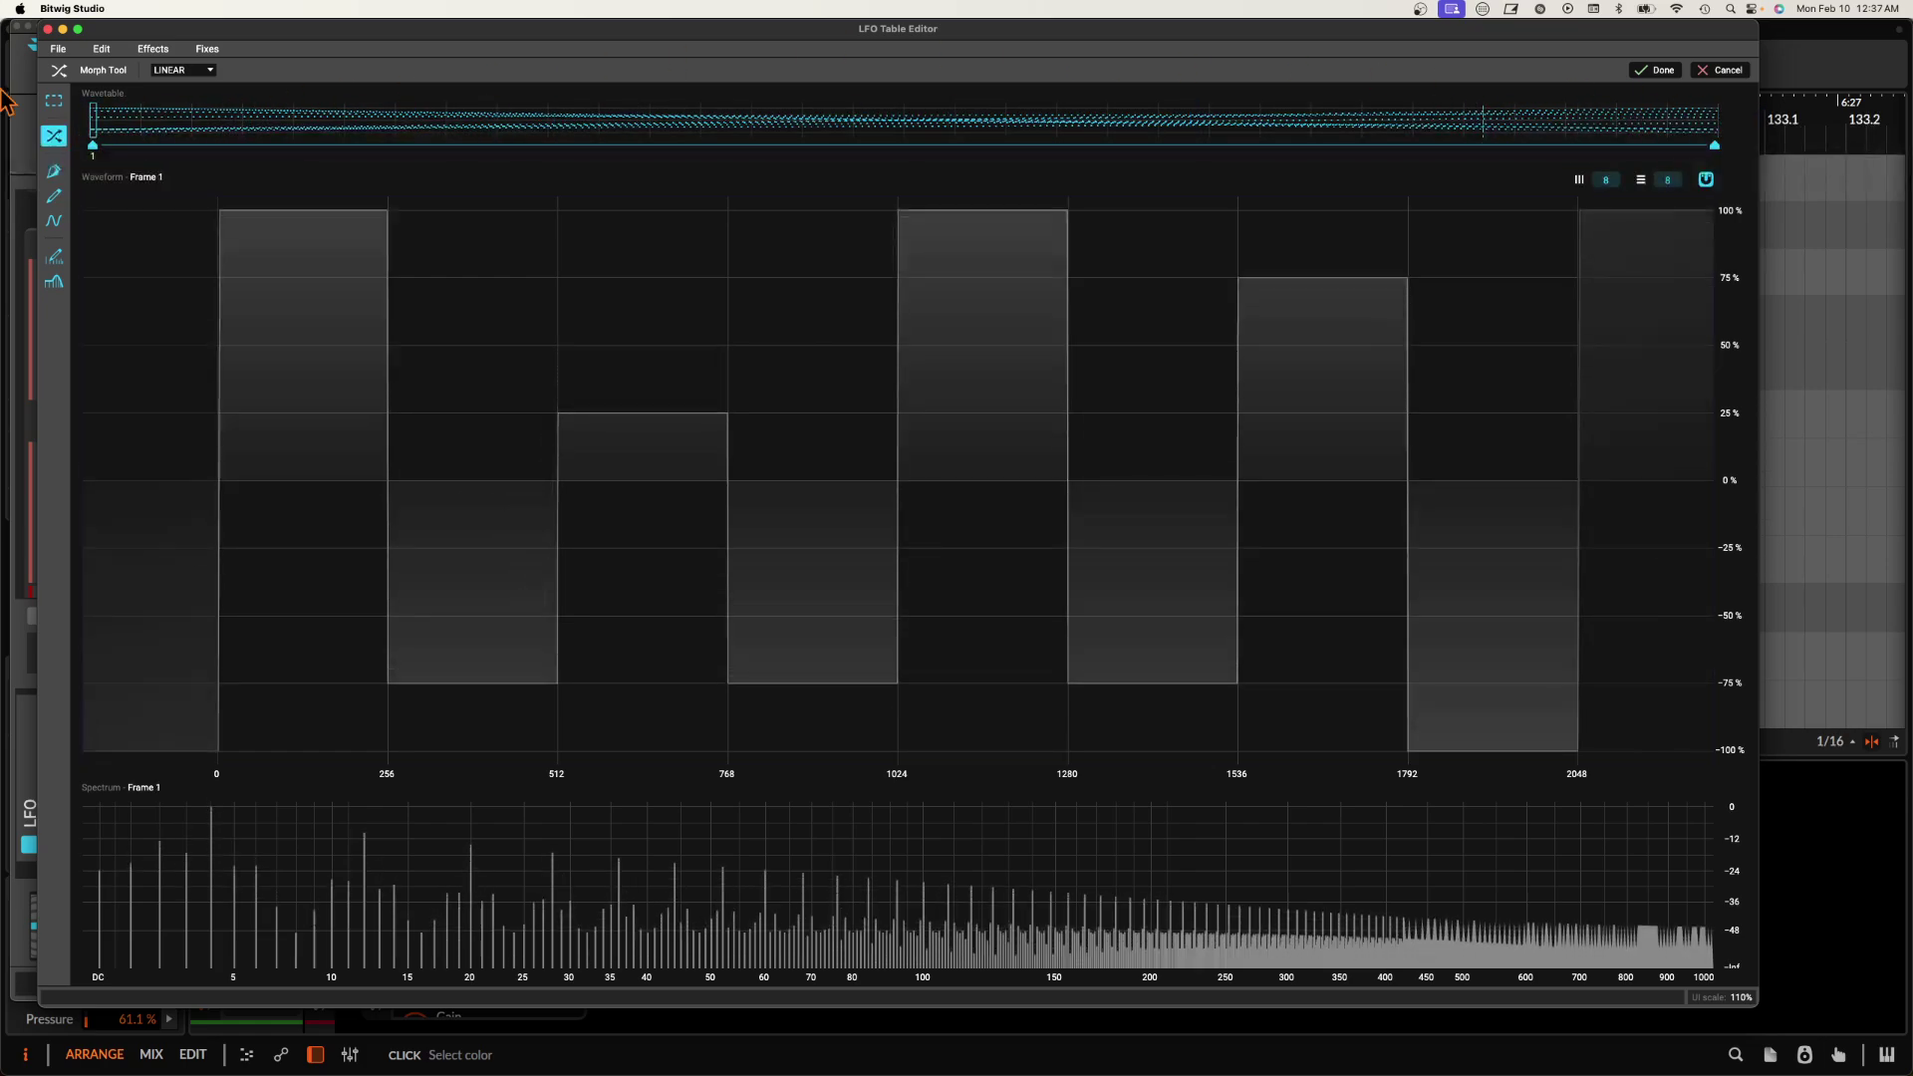
left_click(167, 71)
left_click(172, 87)
mouse_move(94, 111)
left_mouse_down()
mouse_move(1123, 120)
mouse_move(735, 119)
left_mouse_up()
mouse_move(609, 92)
left_mouse_down()
mouse_move(148, 102)
mouse_move(1626, 100)
mouse_move(160, 40)
mouse_move(1339, 71)
mouse_move(5, 118)
left_mouse_up()
Set the morph mode to linear, apply the morph, and close the LFO Table Editor.
left_click(178, 76)
left_click(176, 73)
left_click(1659, 72)
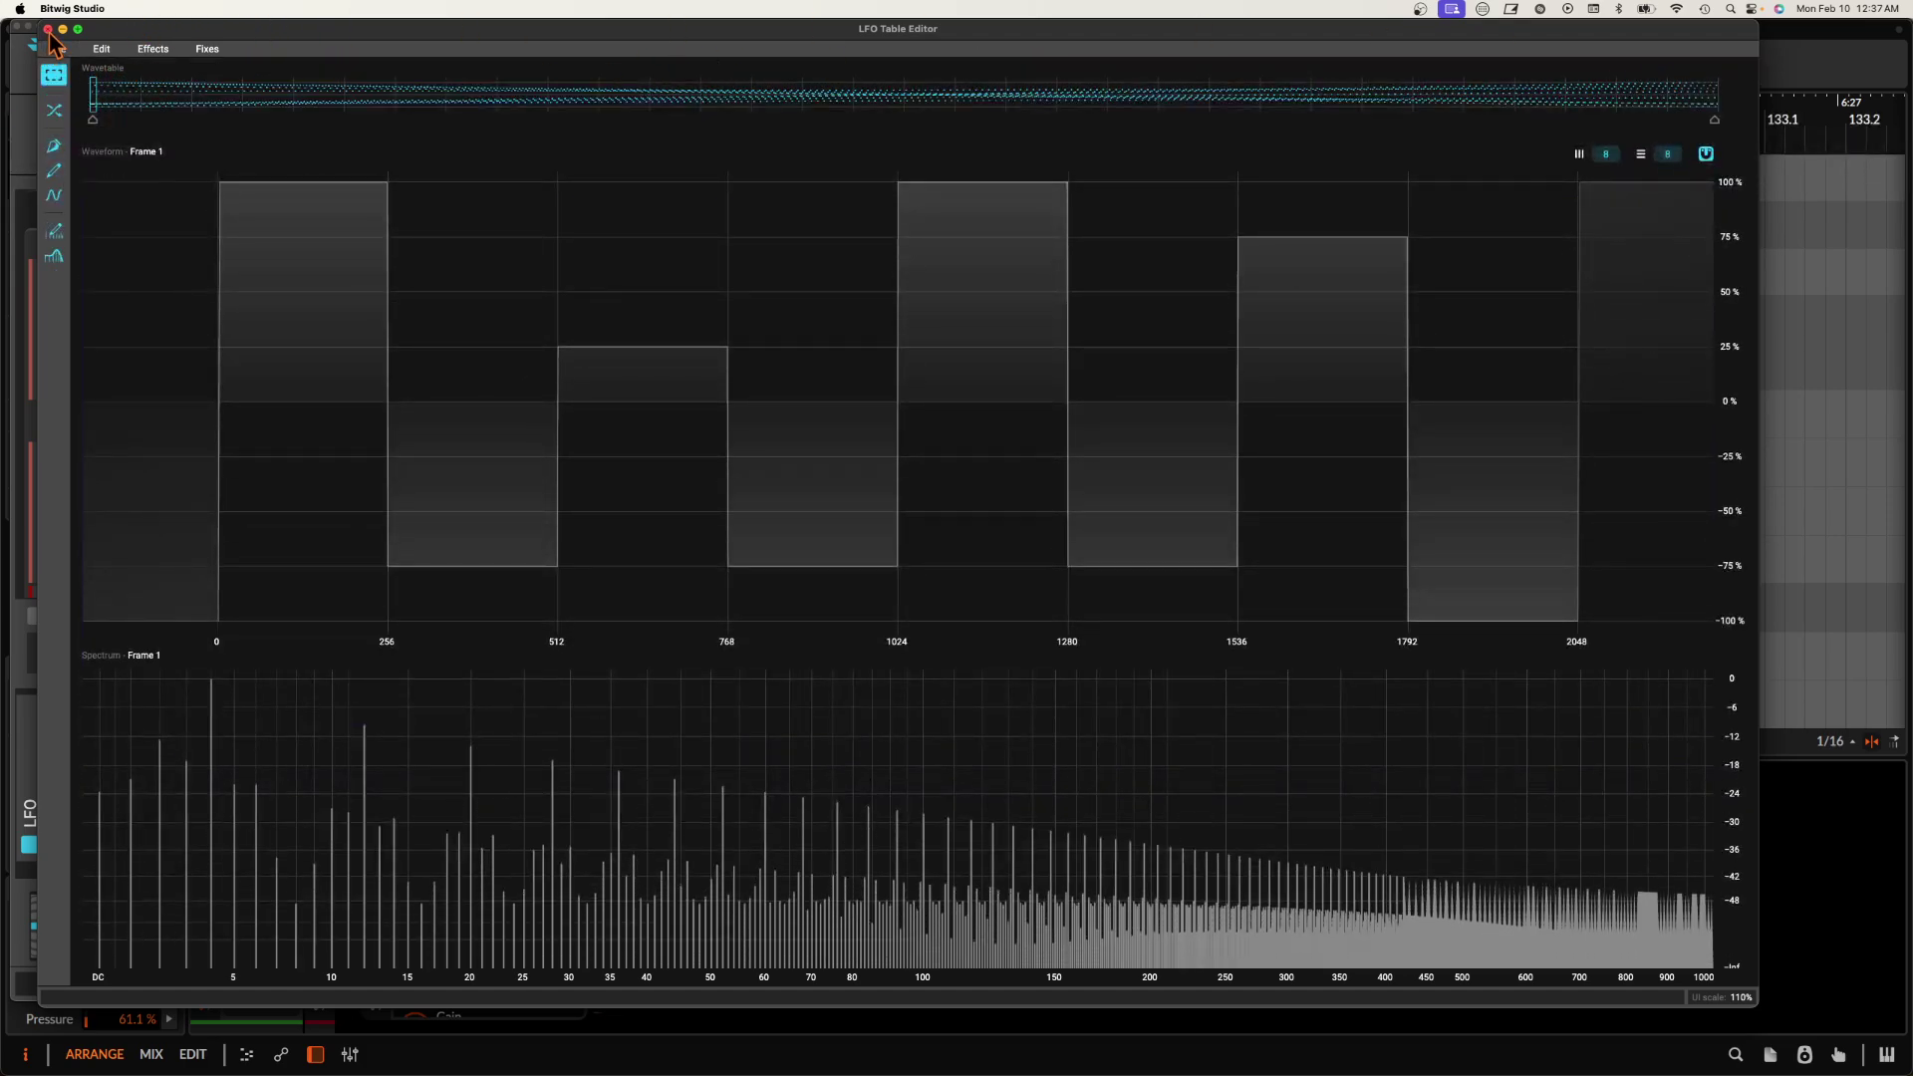
left_click(48, 30)
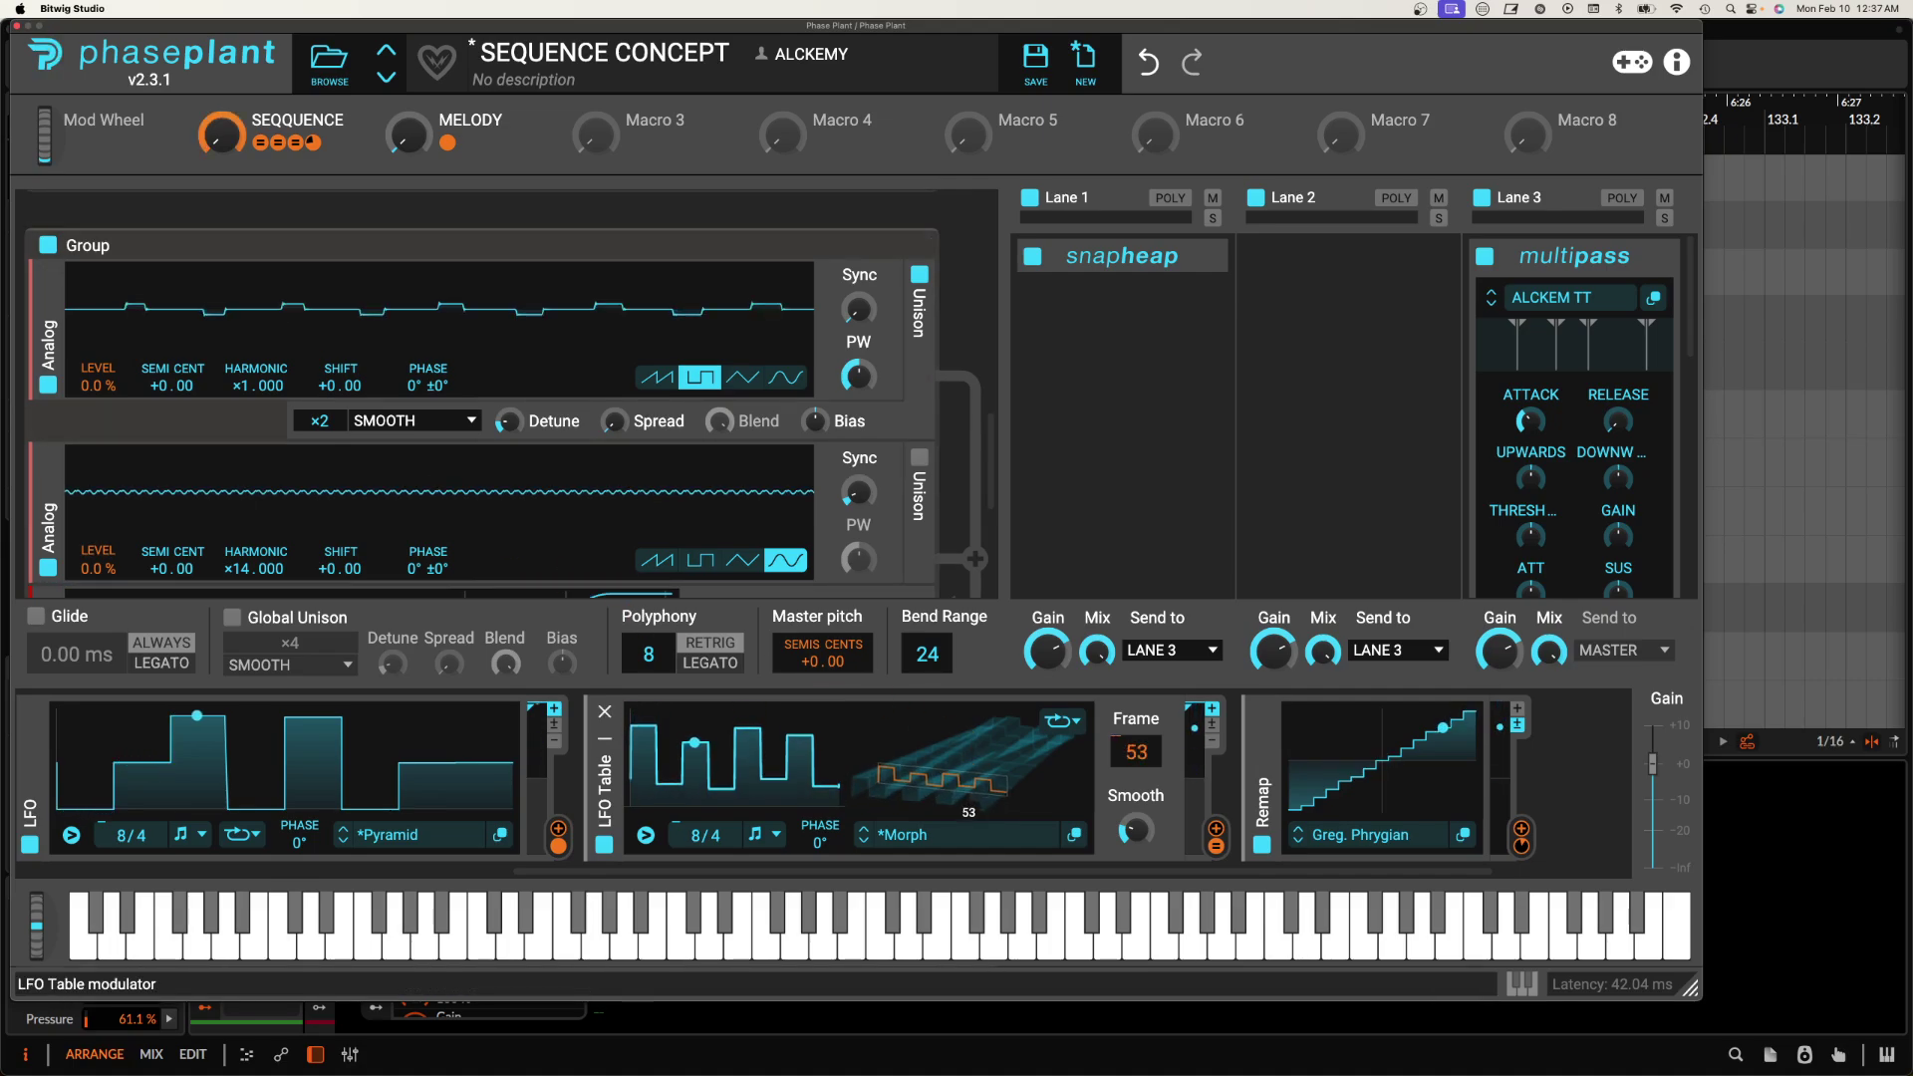
Bypass the snapheap effect in Lane 1 and raise the MELODY macro to 100%.
left_click(1032, 256)
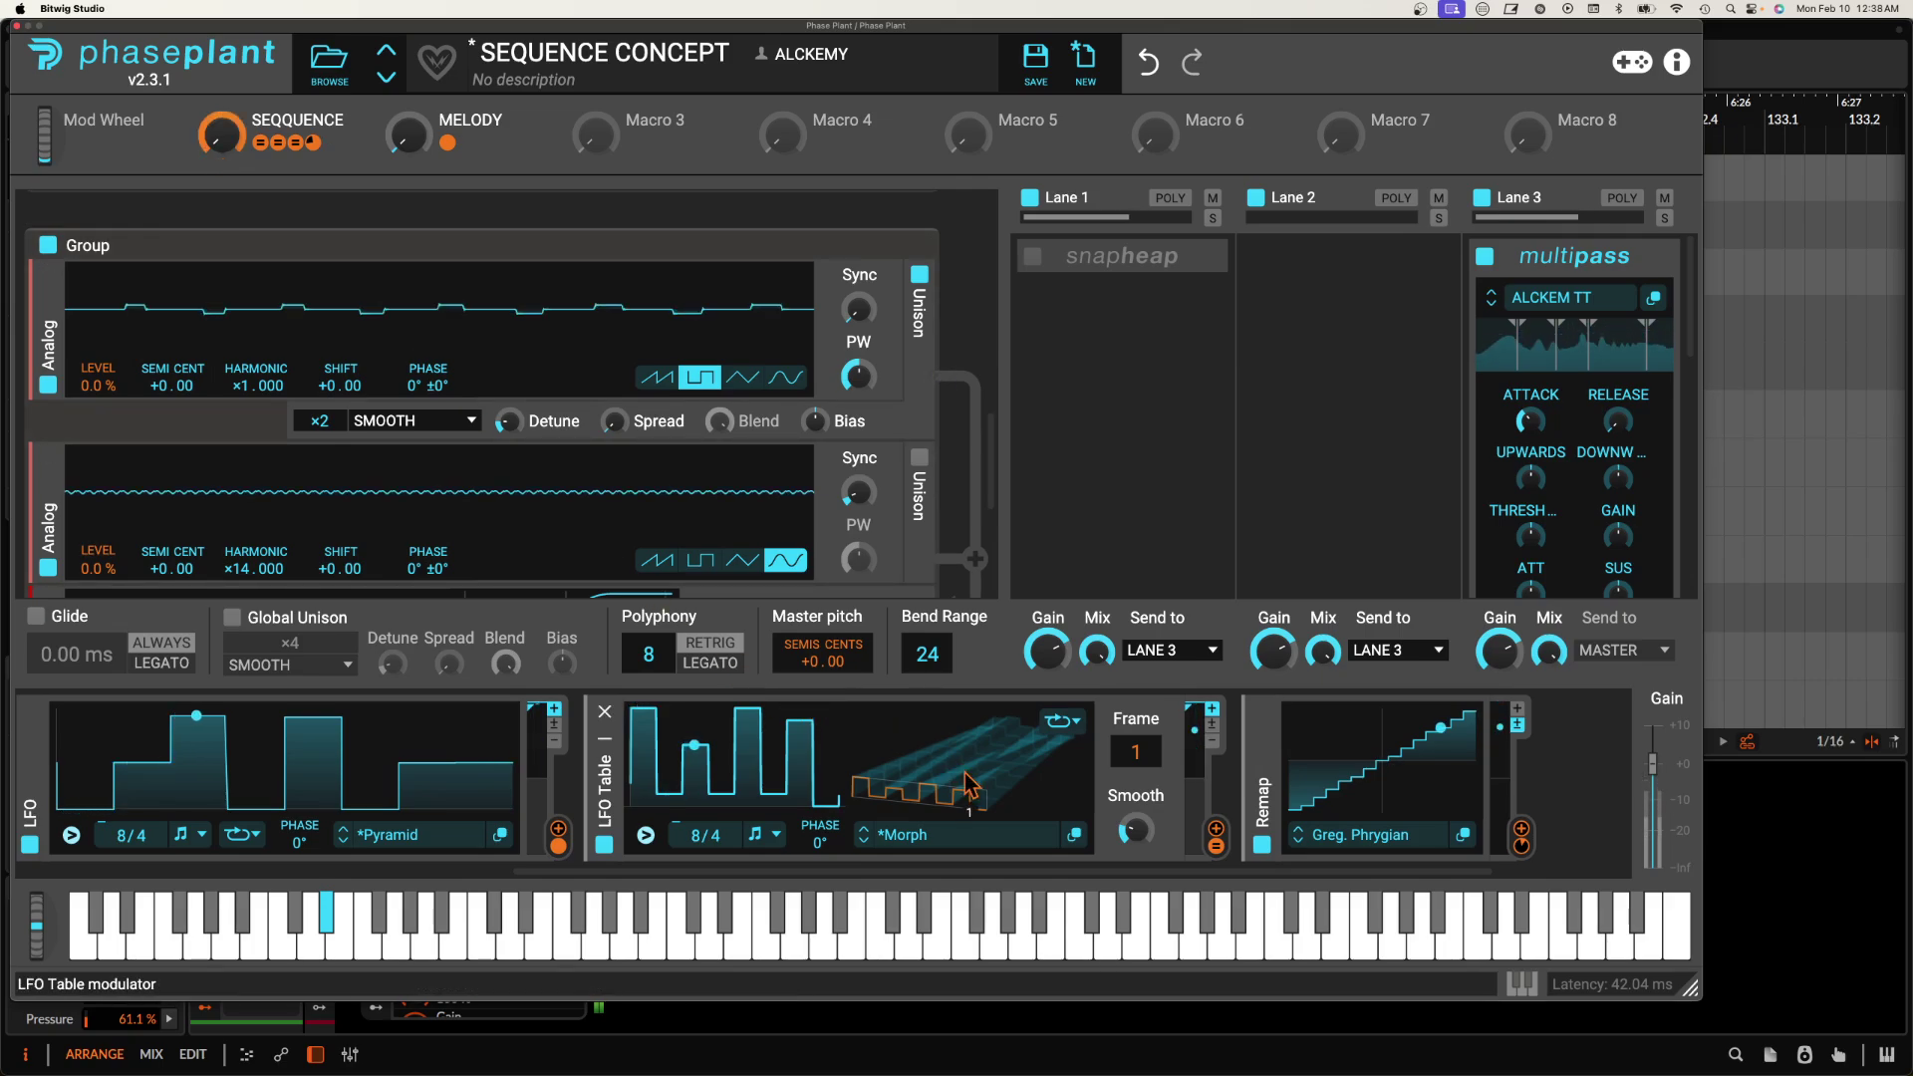
left_click_drag(407, 134, 408, 105)
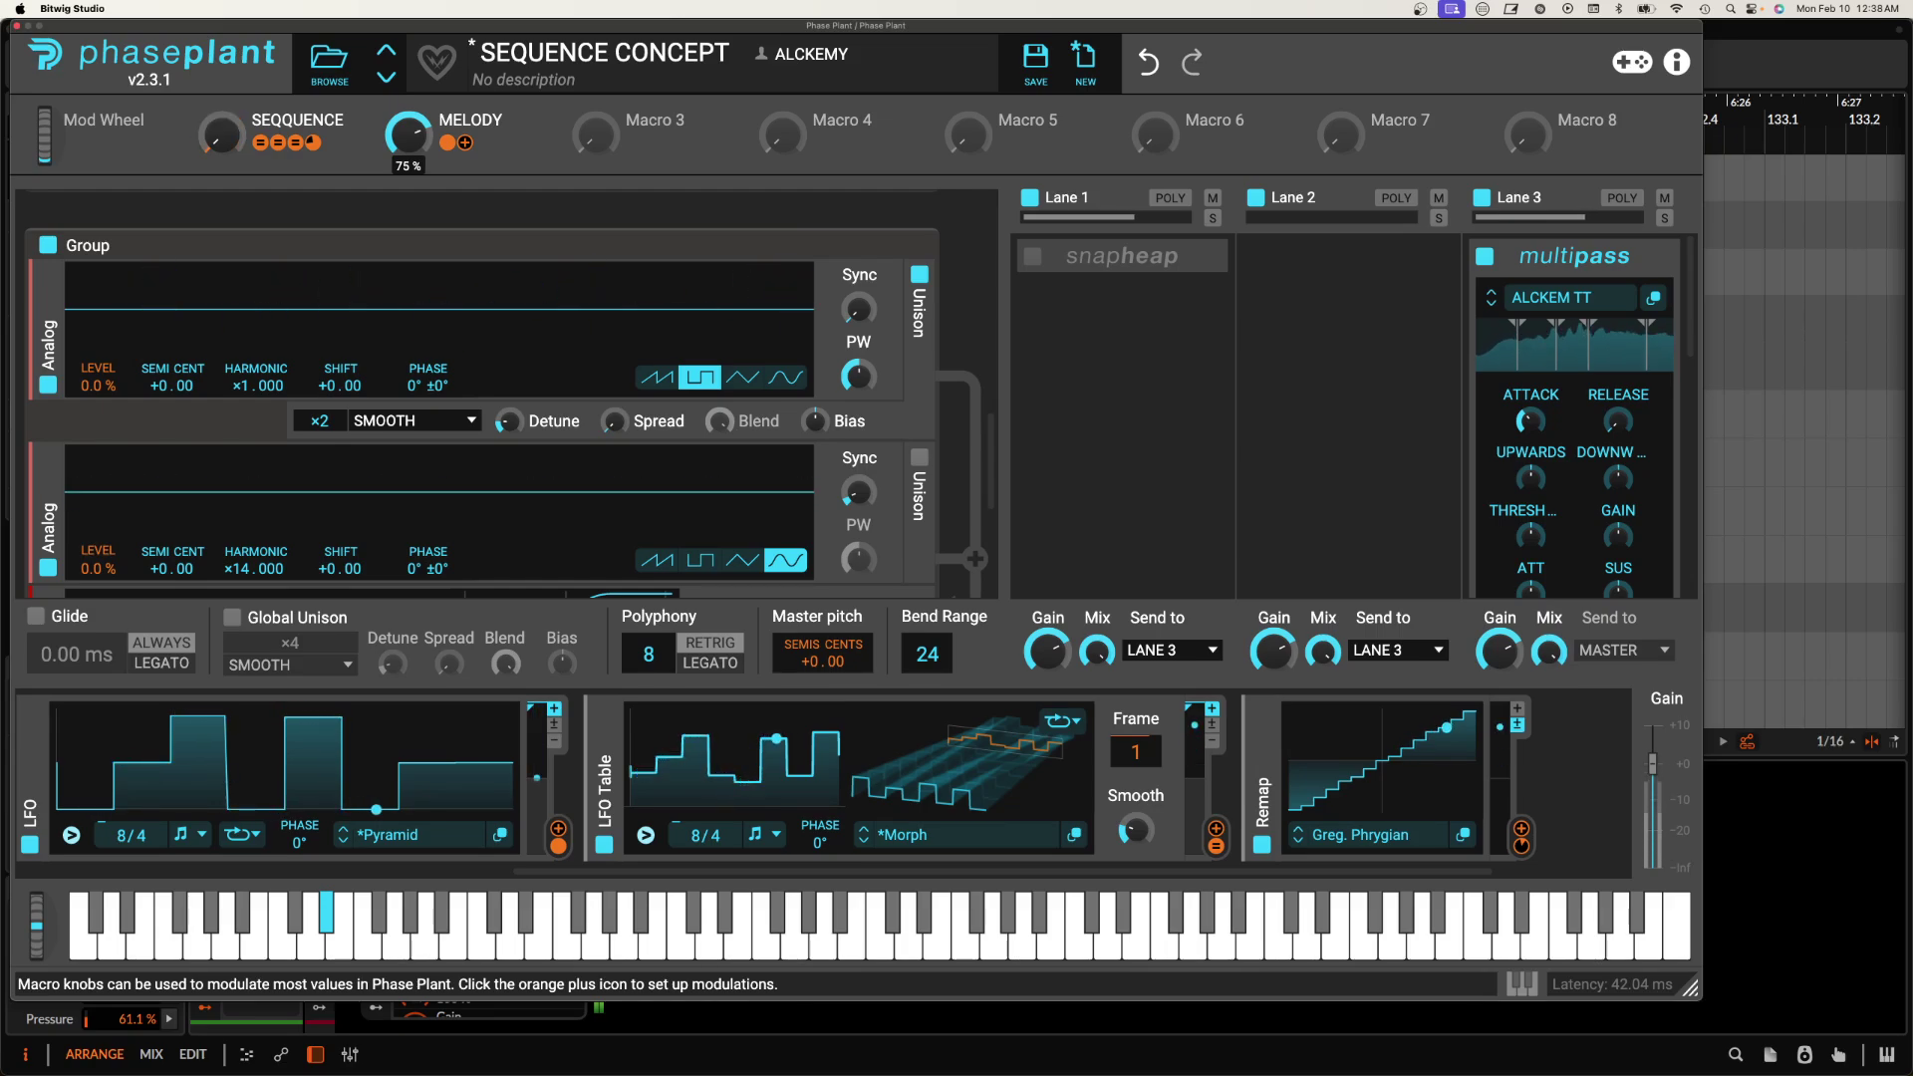
left_click_drag(412, 149, 411, 110)
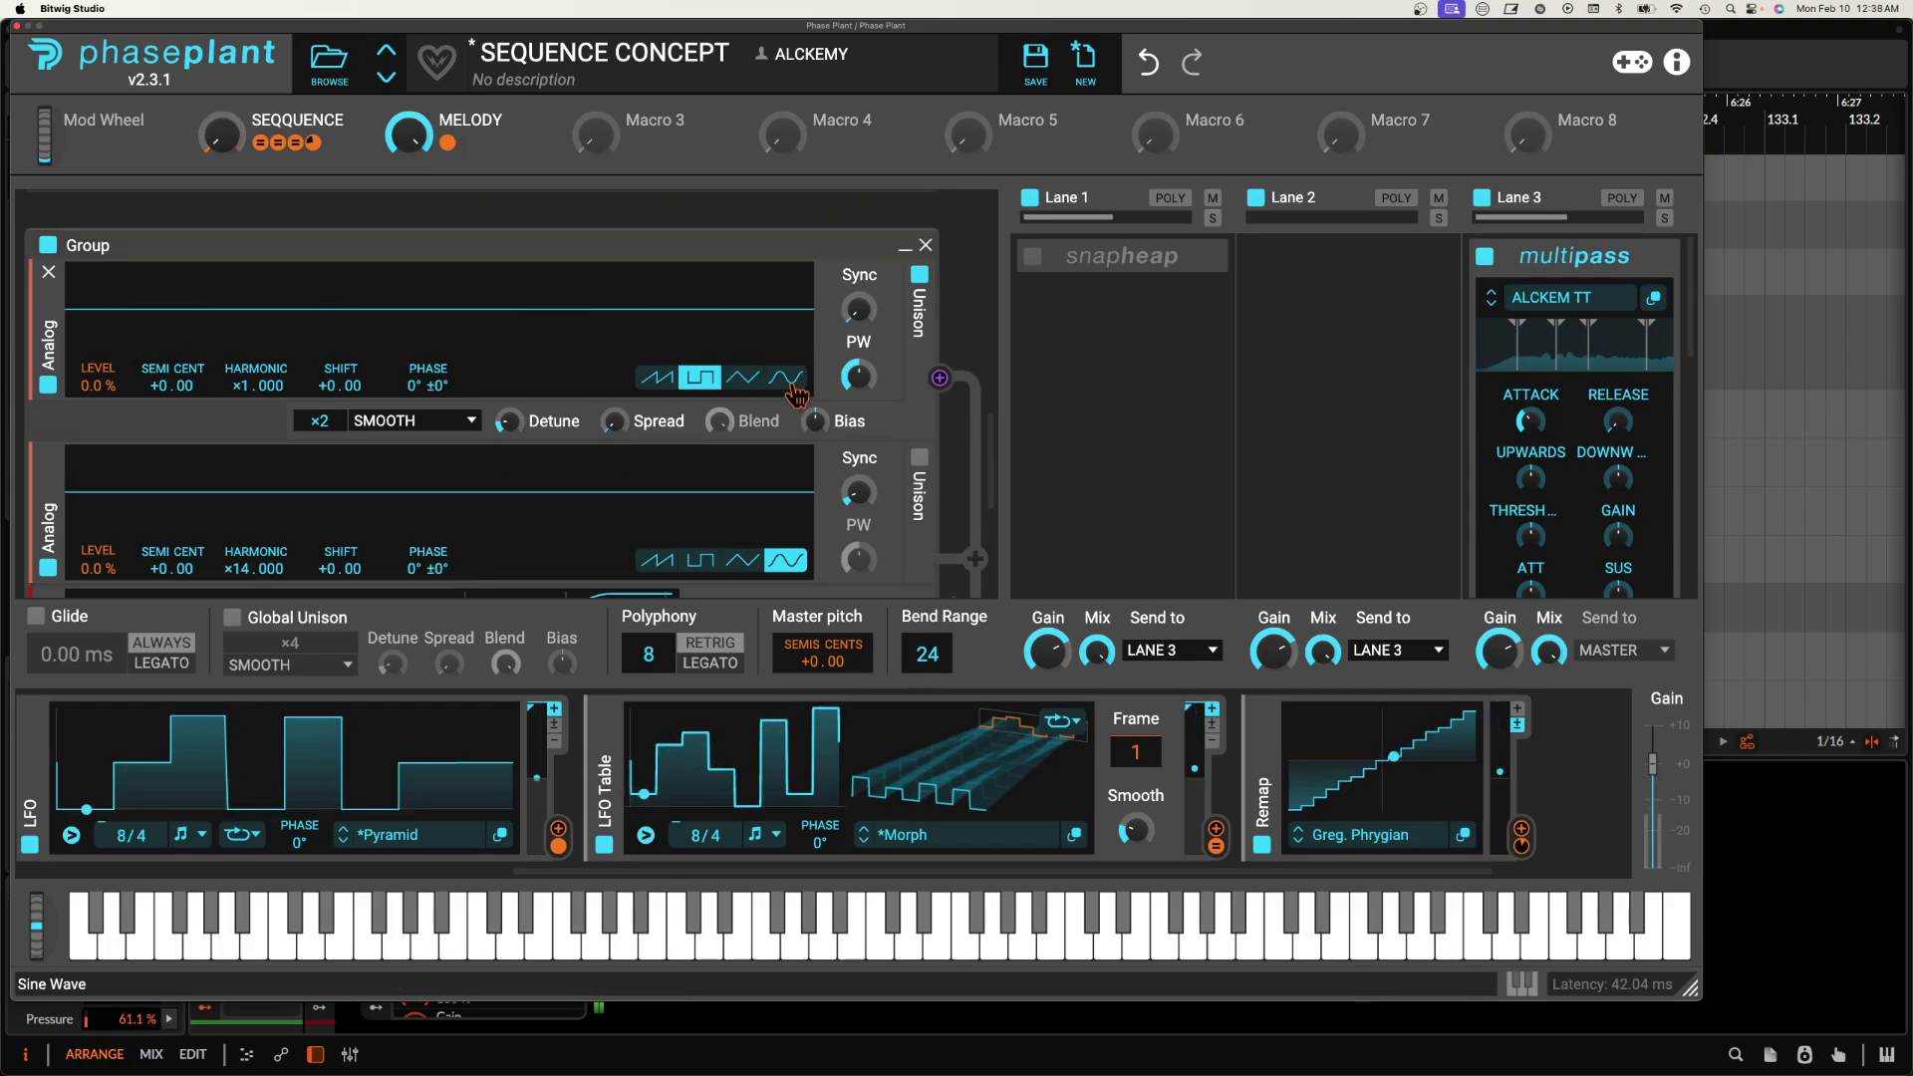
Re-enable the snapheap effect in Lane 1.
left_click(1032, 257)
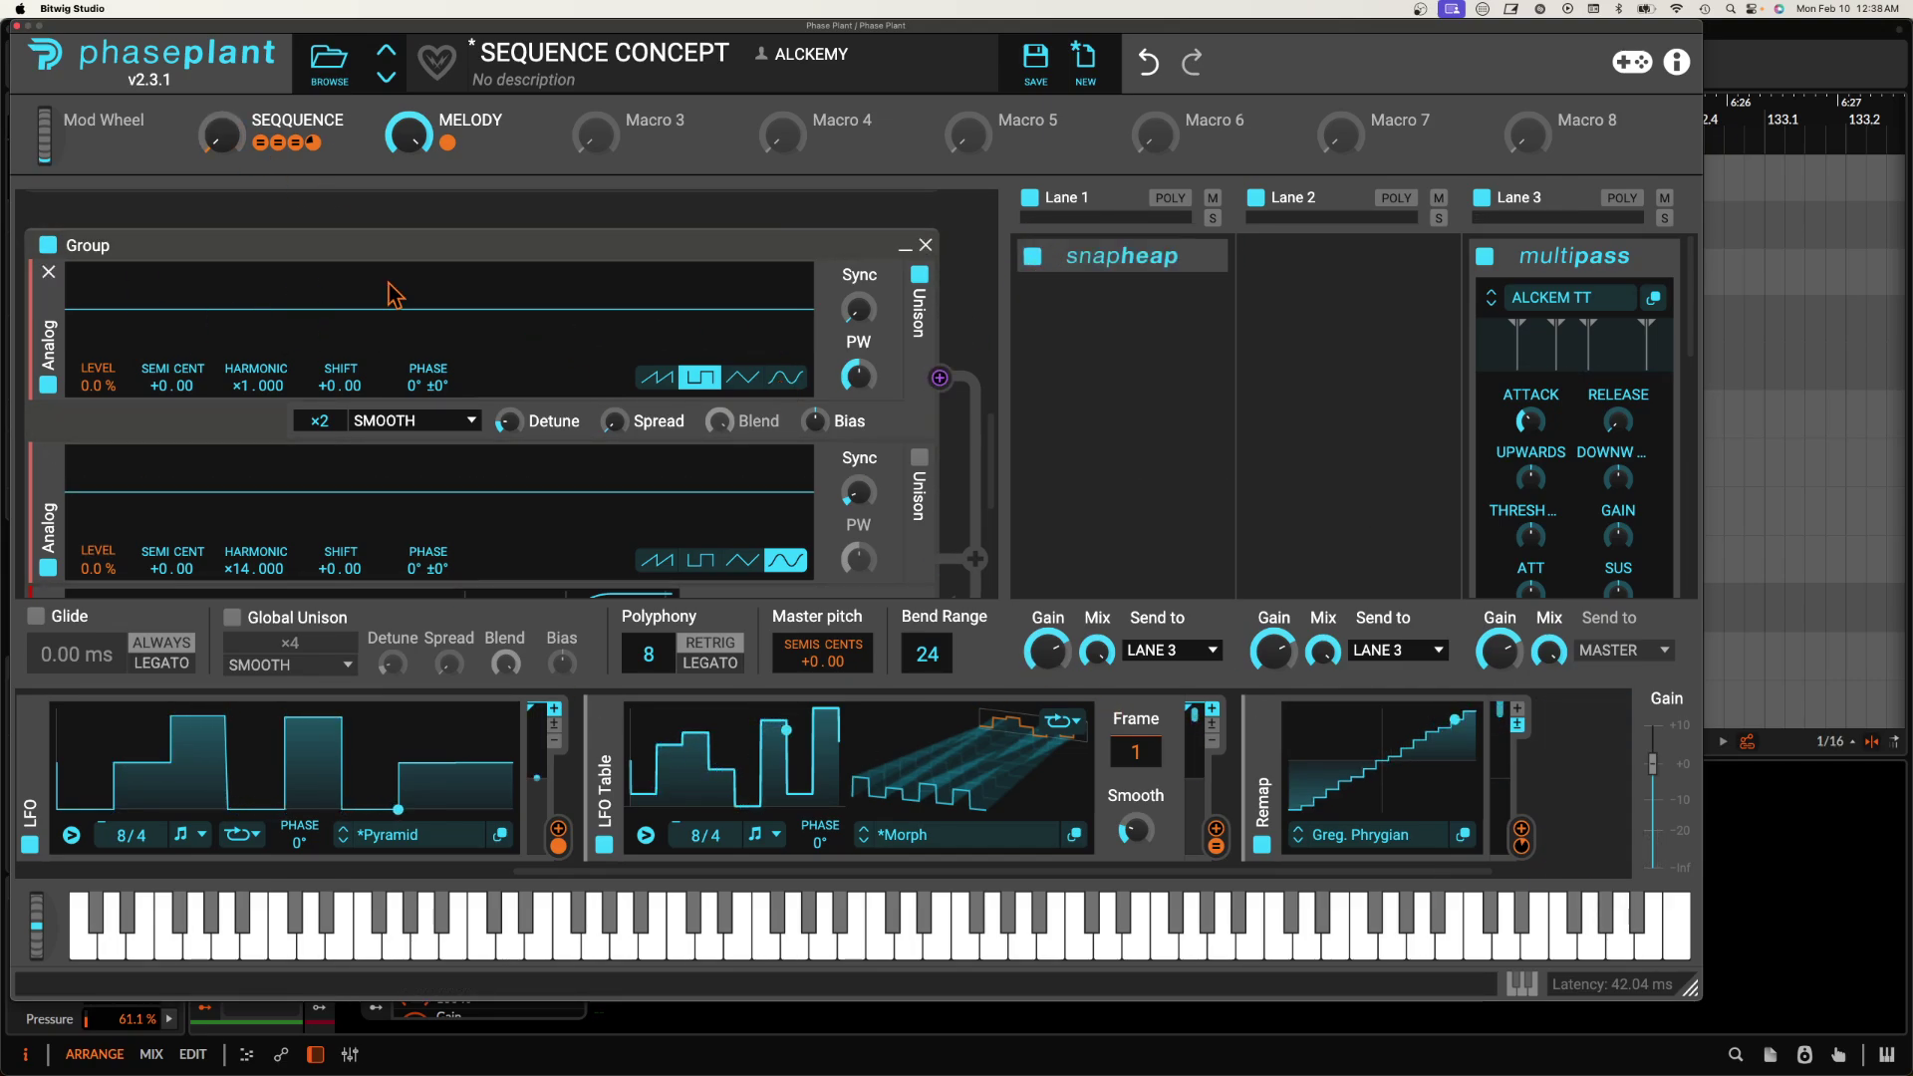
mouse_move(406, 149)
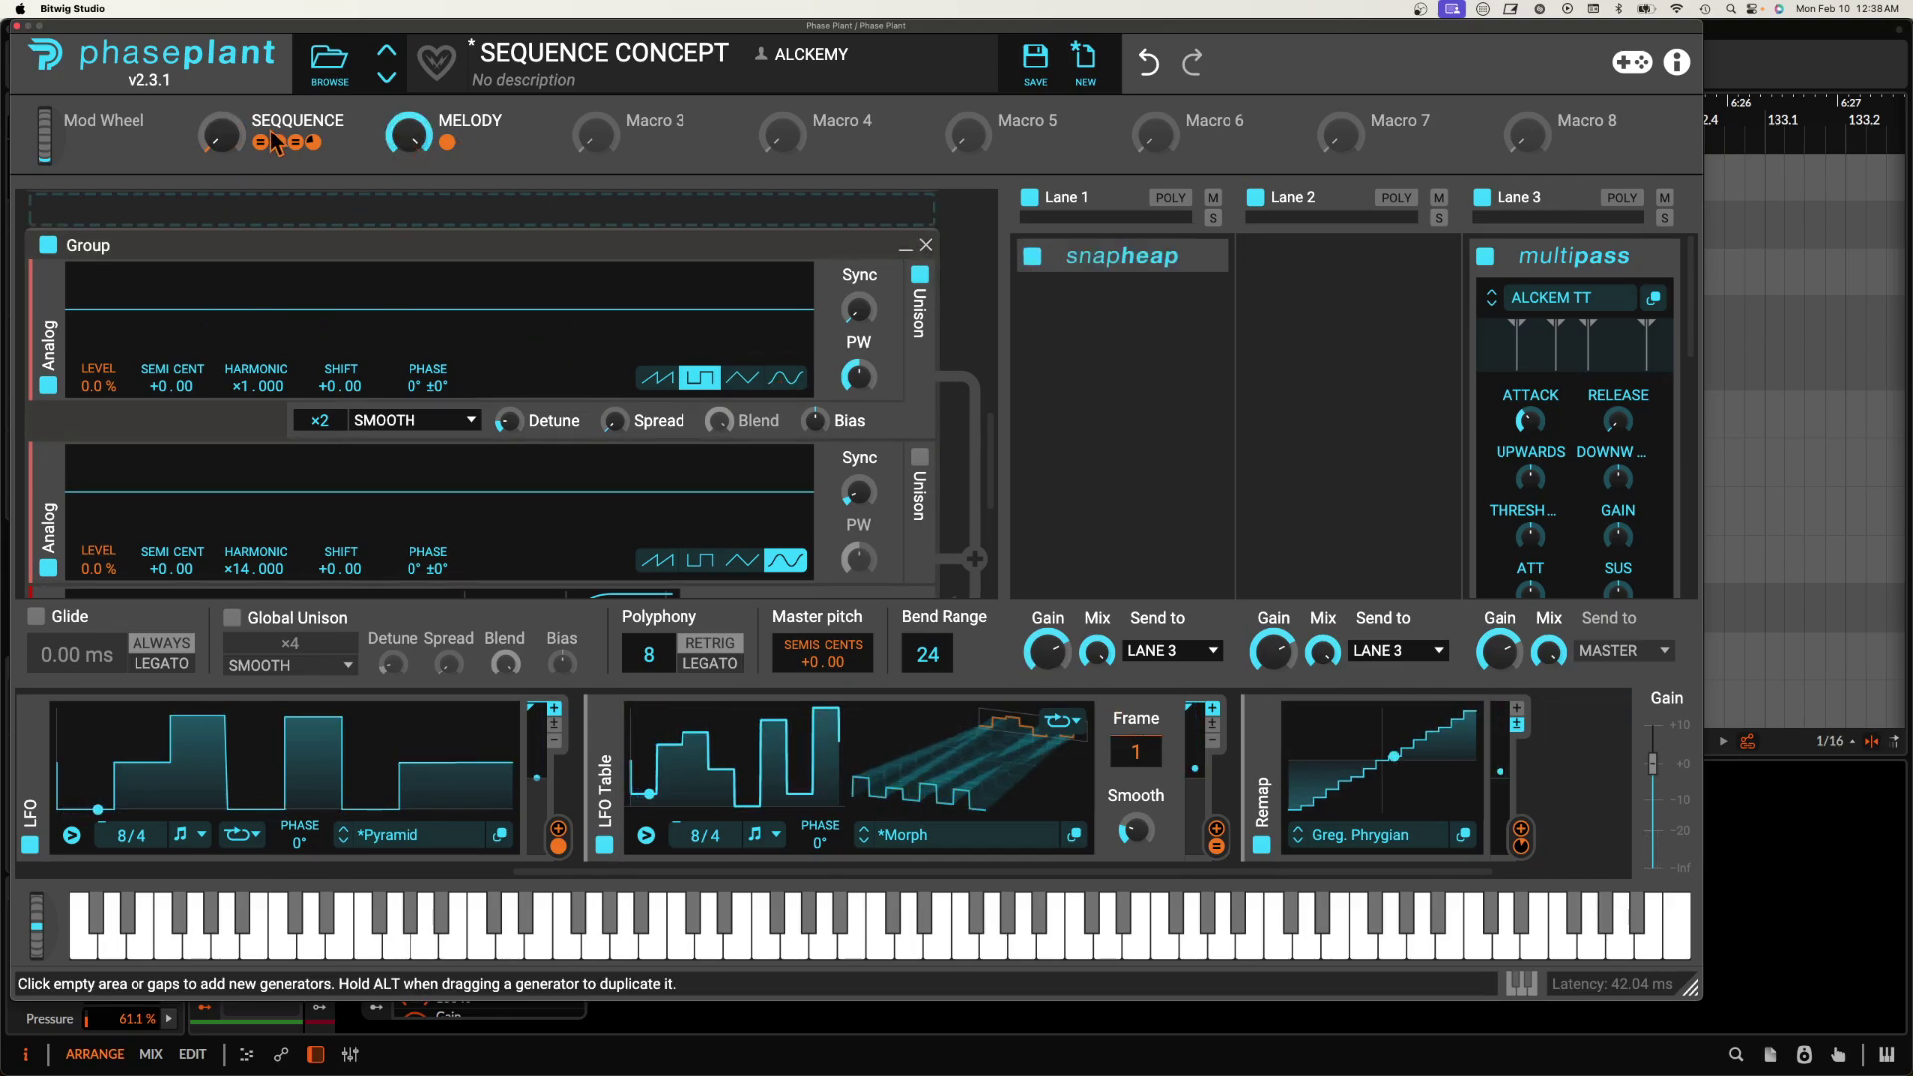
mouse_move(221, 137)
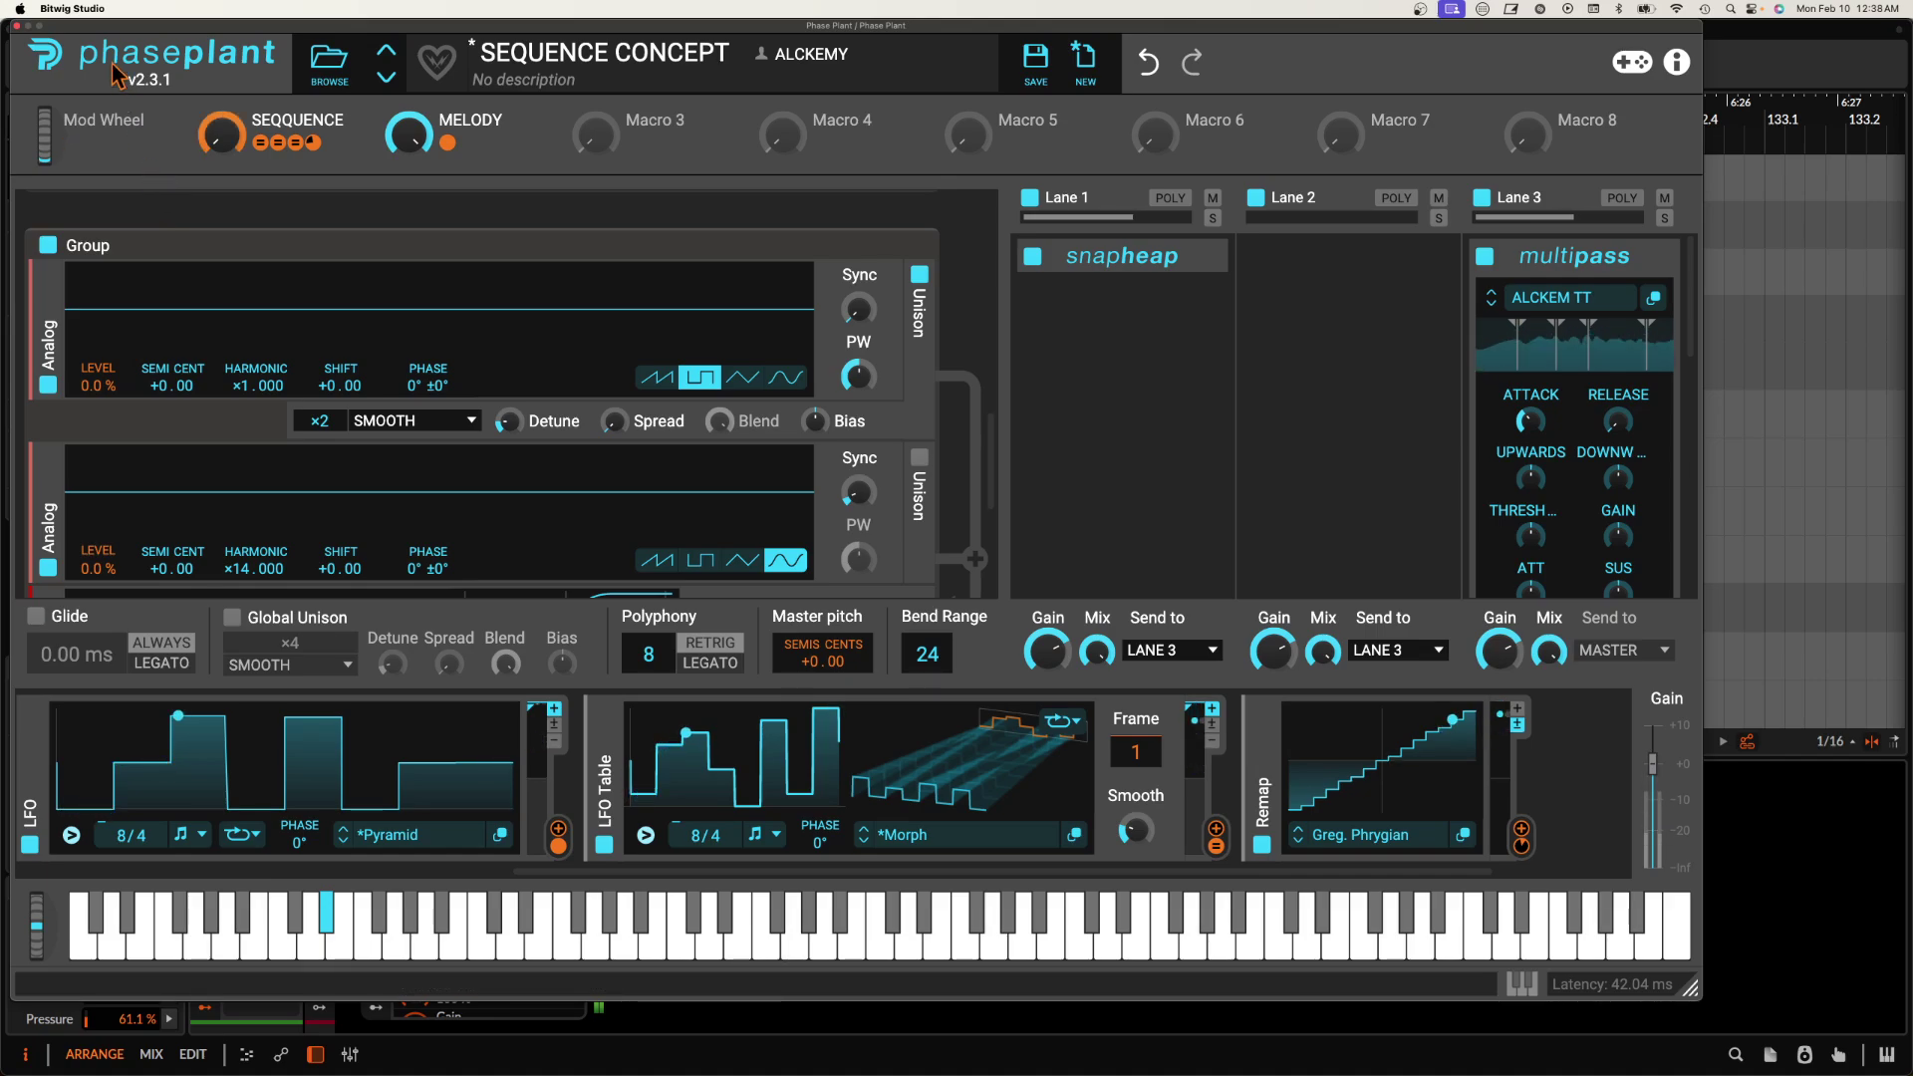
Close the Phase Plant window and move the Rolling Sampler window above the arranger's timeline ruler.
left_click(17, 26)
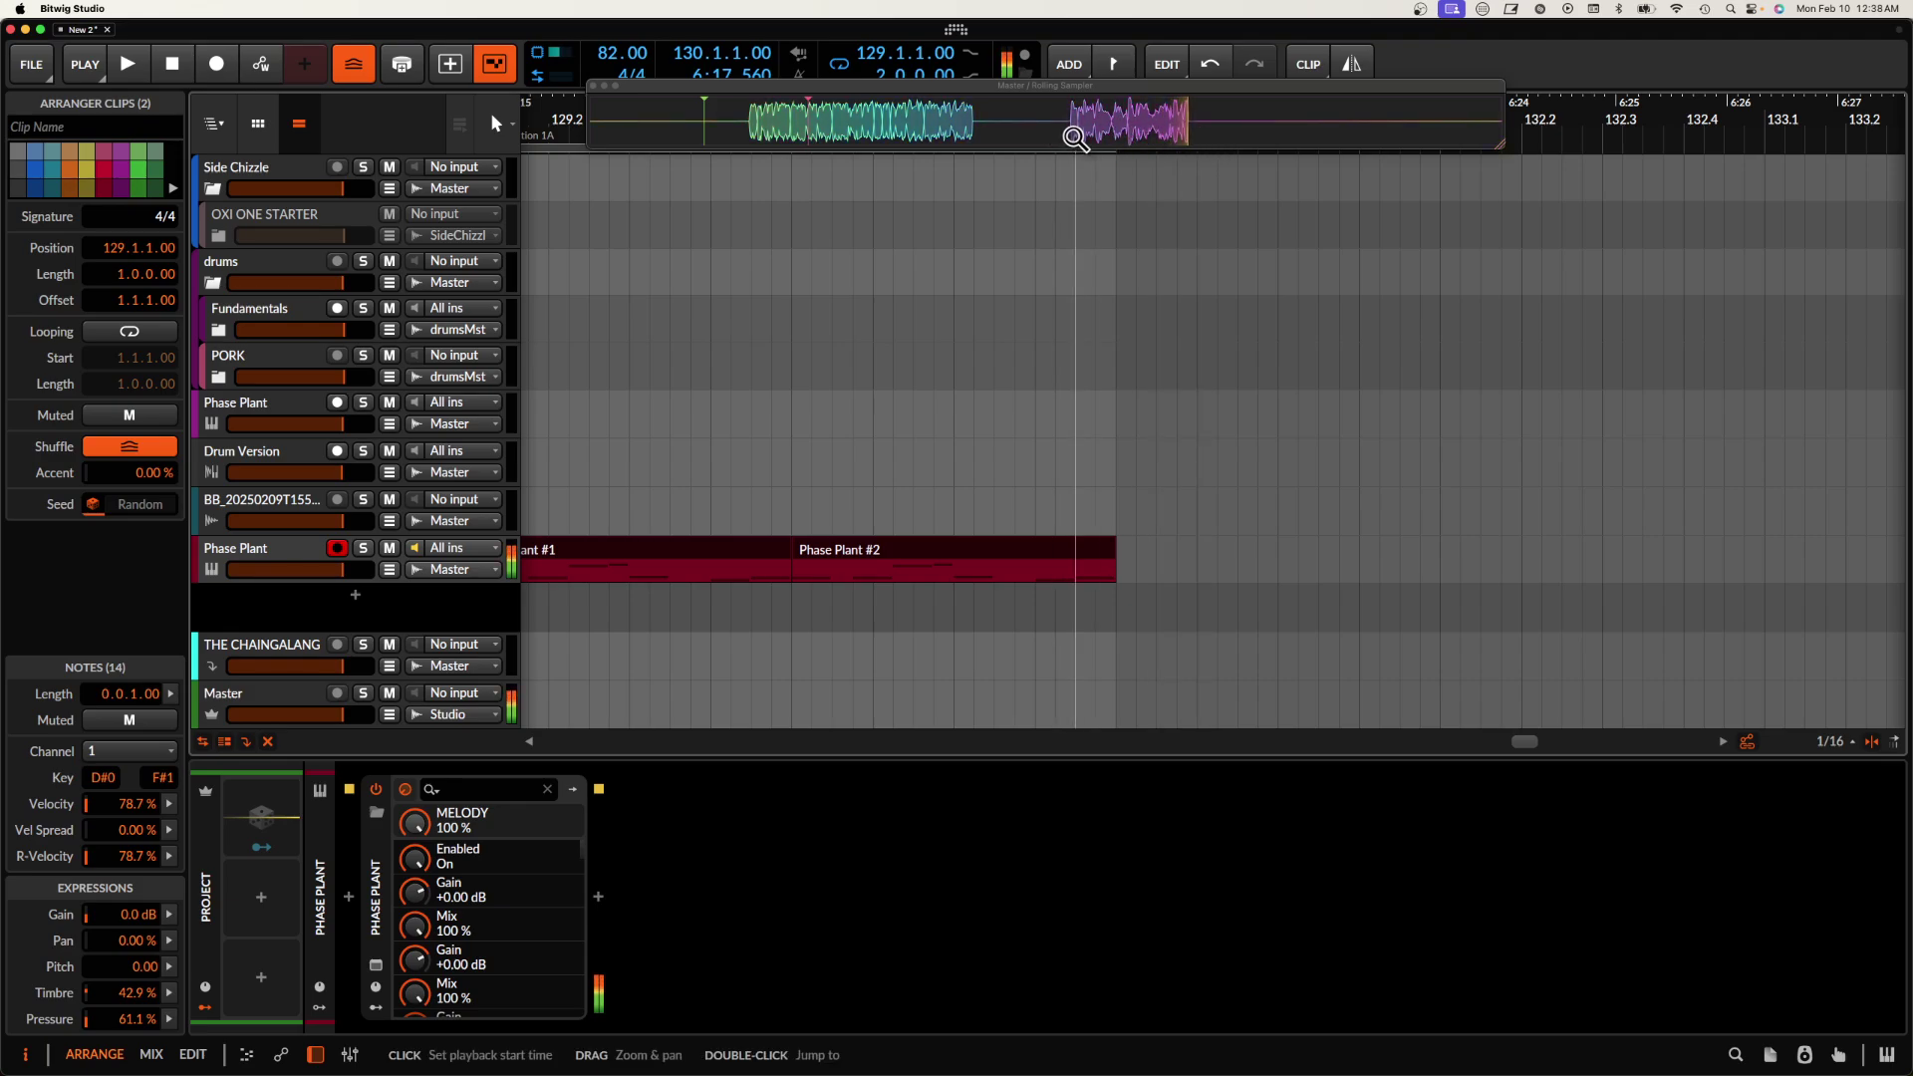
left_click_drag(1124, 97, 997, 42)
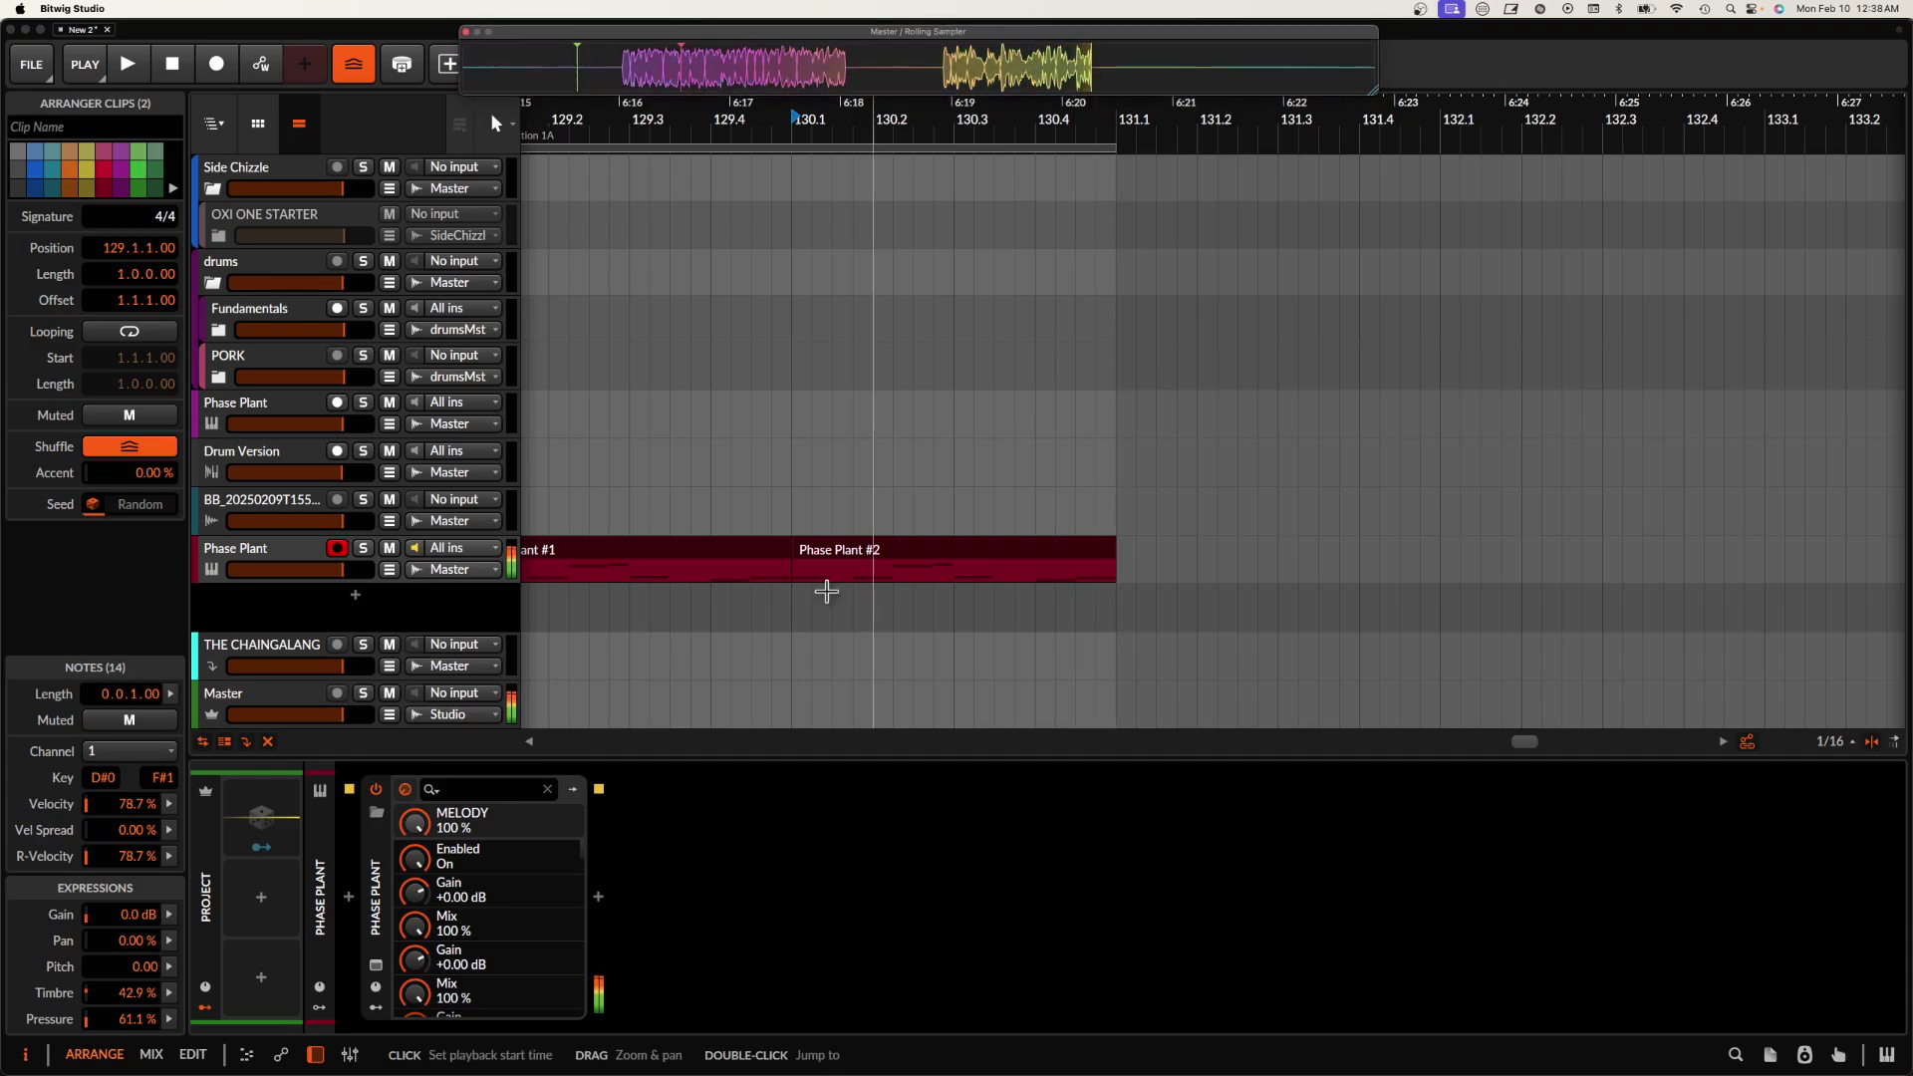
Reopen the Phase Plant editor from its armed track and bring the first 8/16 Pyramid LFO into view.
left_click(269, 558)
left_click(375, 965)
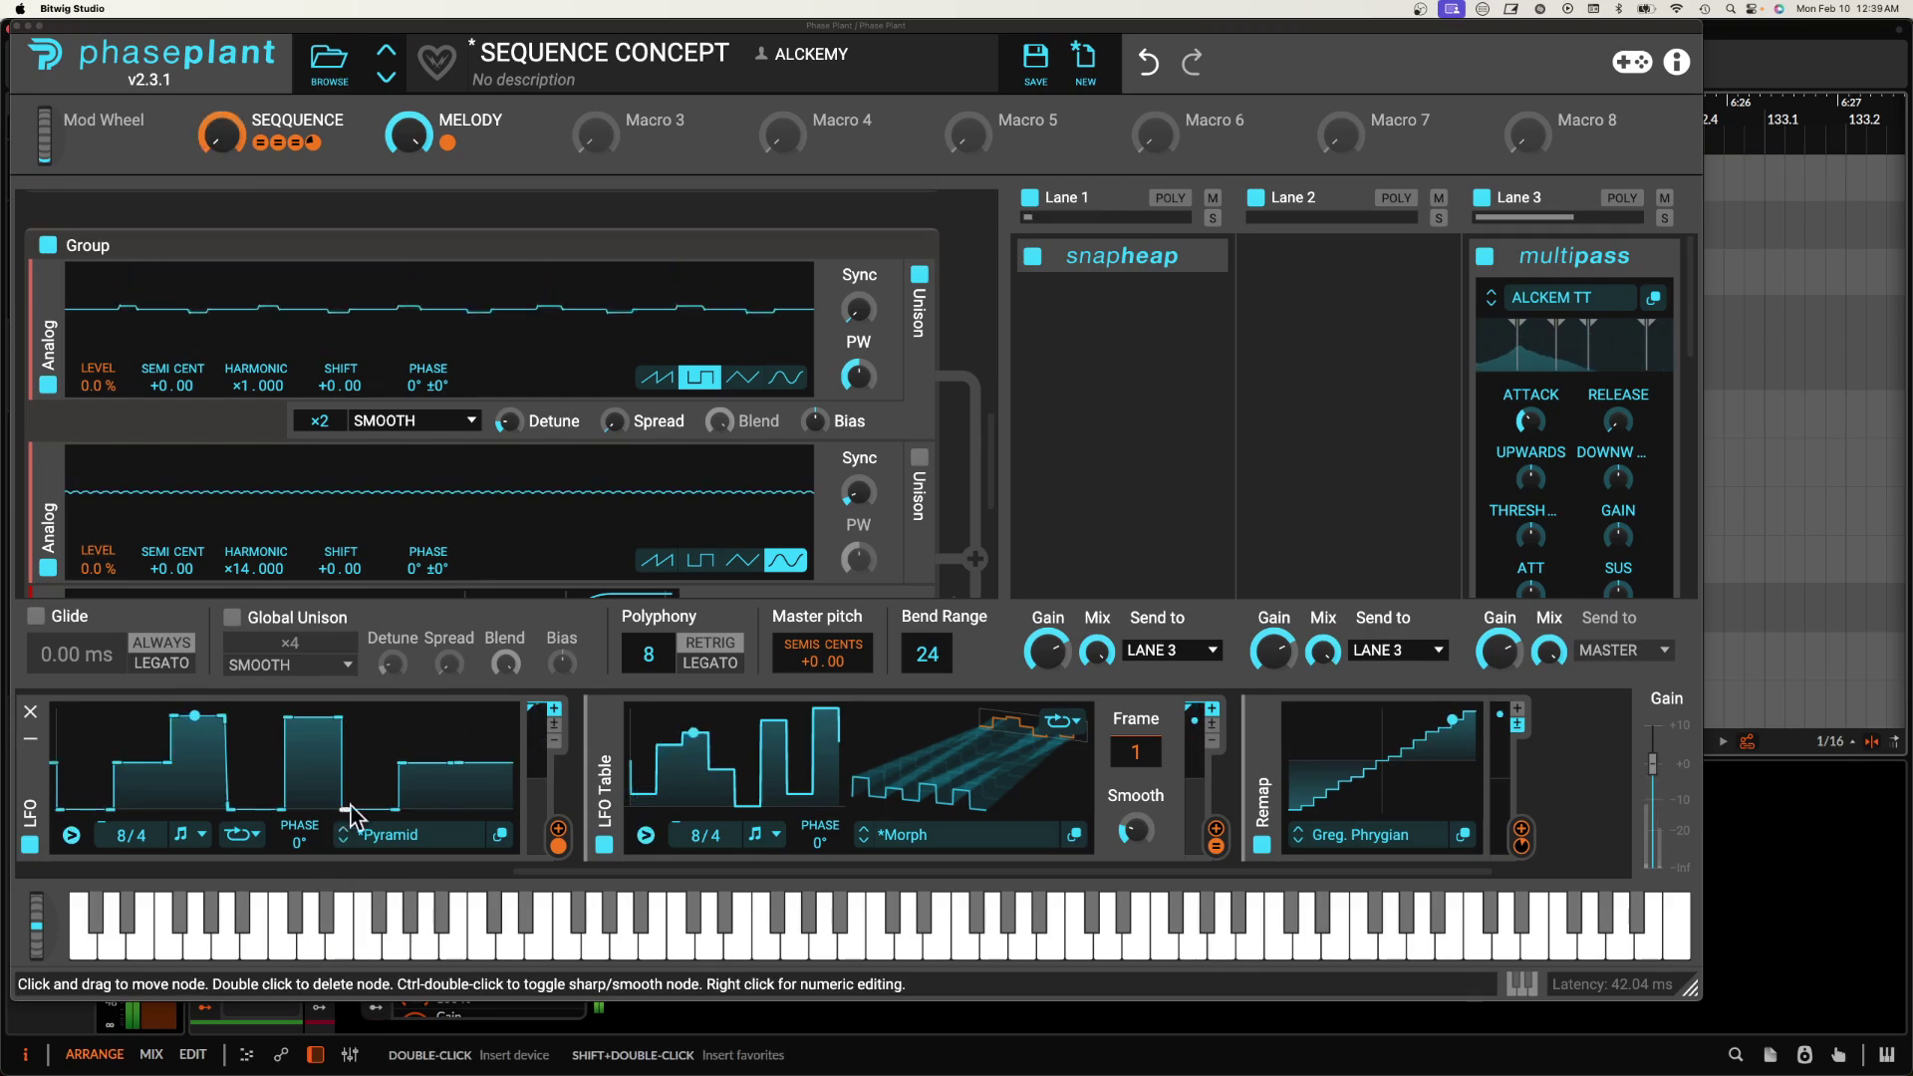
scroll(329, 811, "left", 3)
scroll(64, 764, "left", 5)
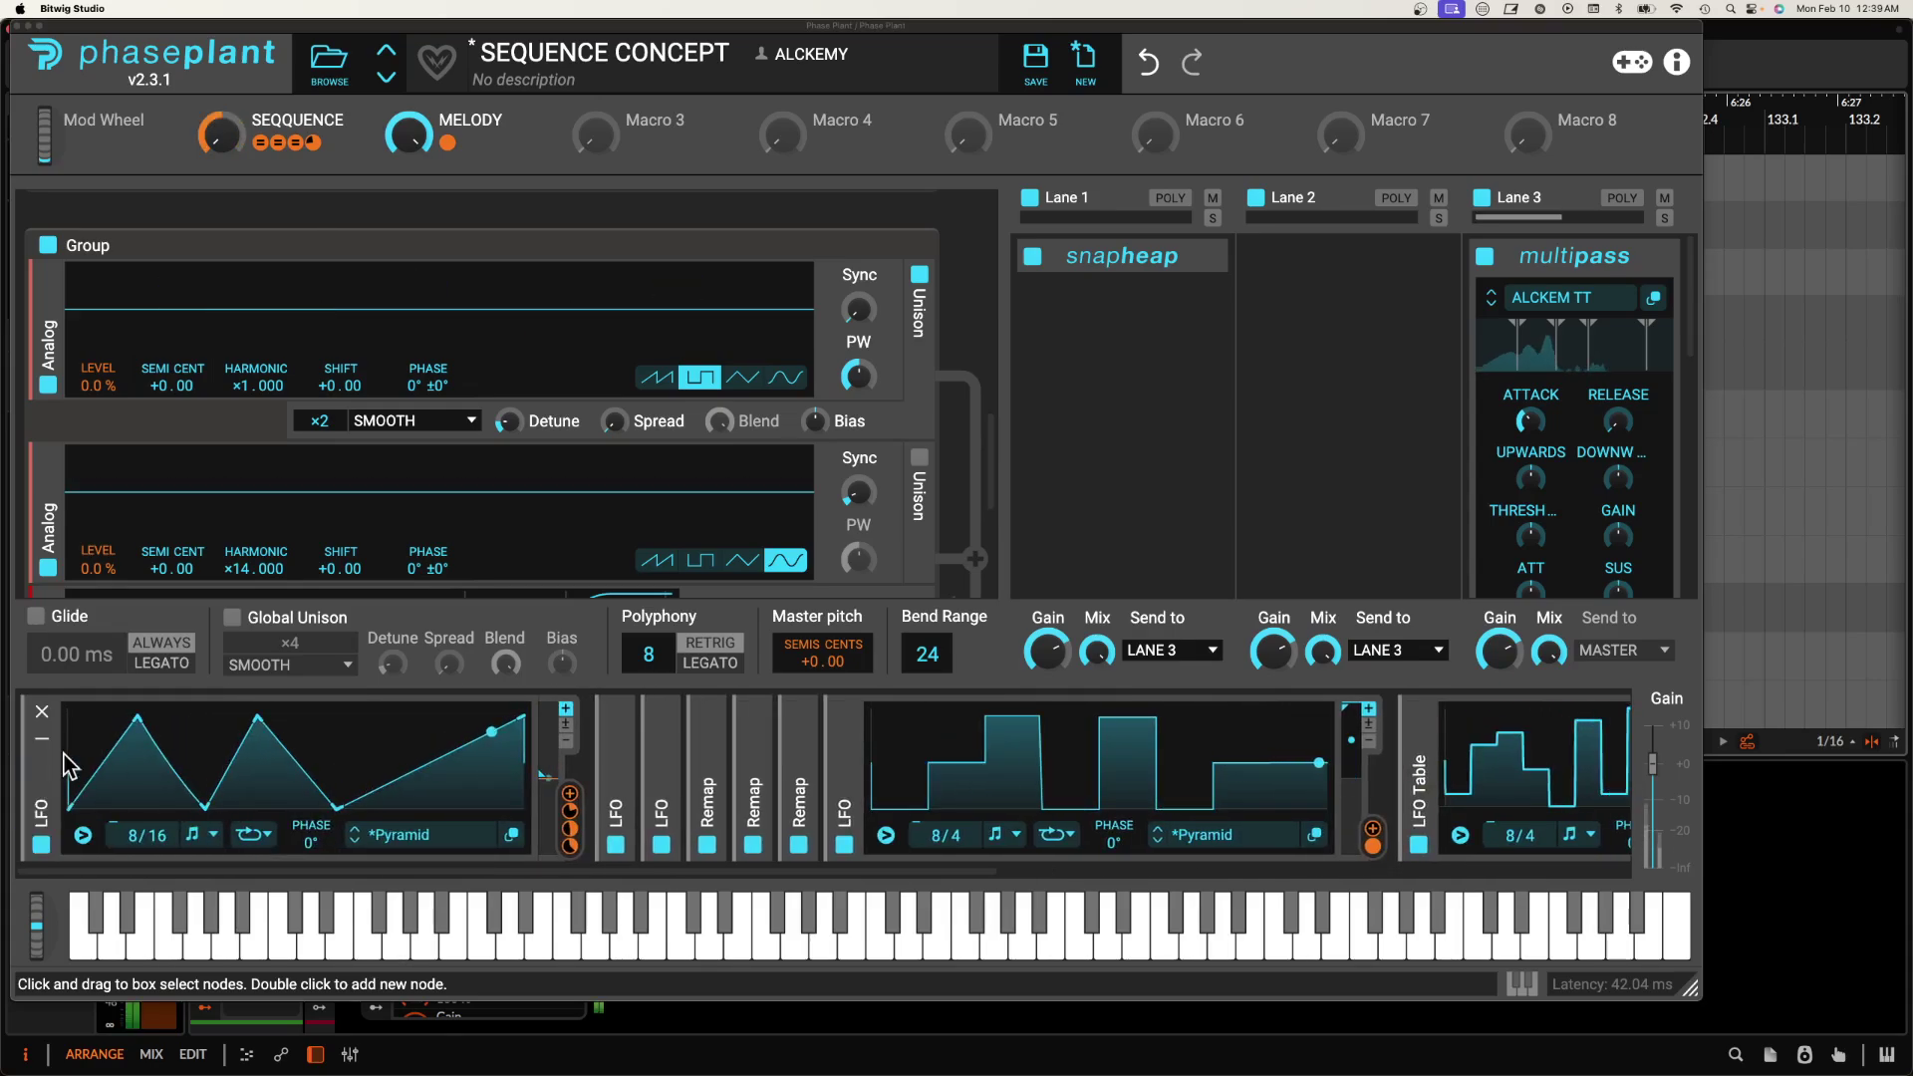
left_click(607, 61)
key("Escape")
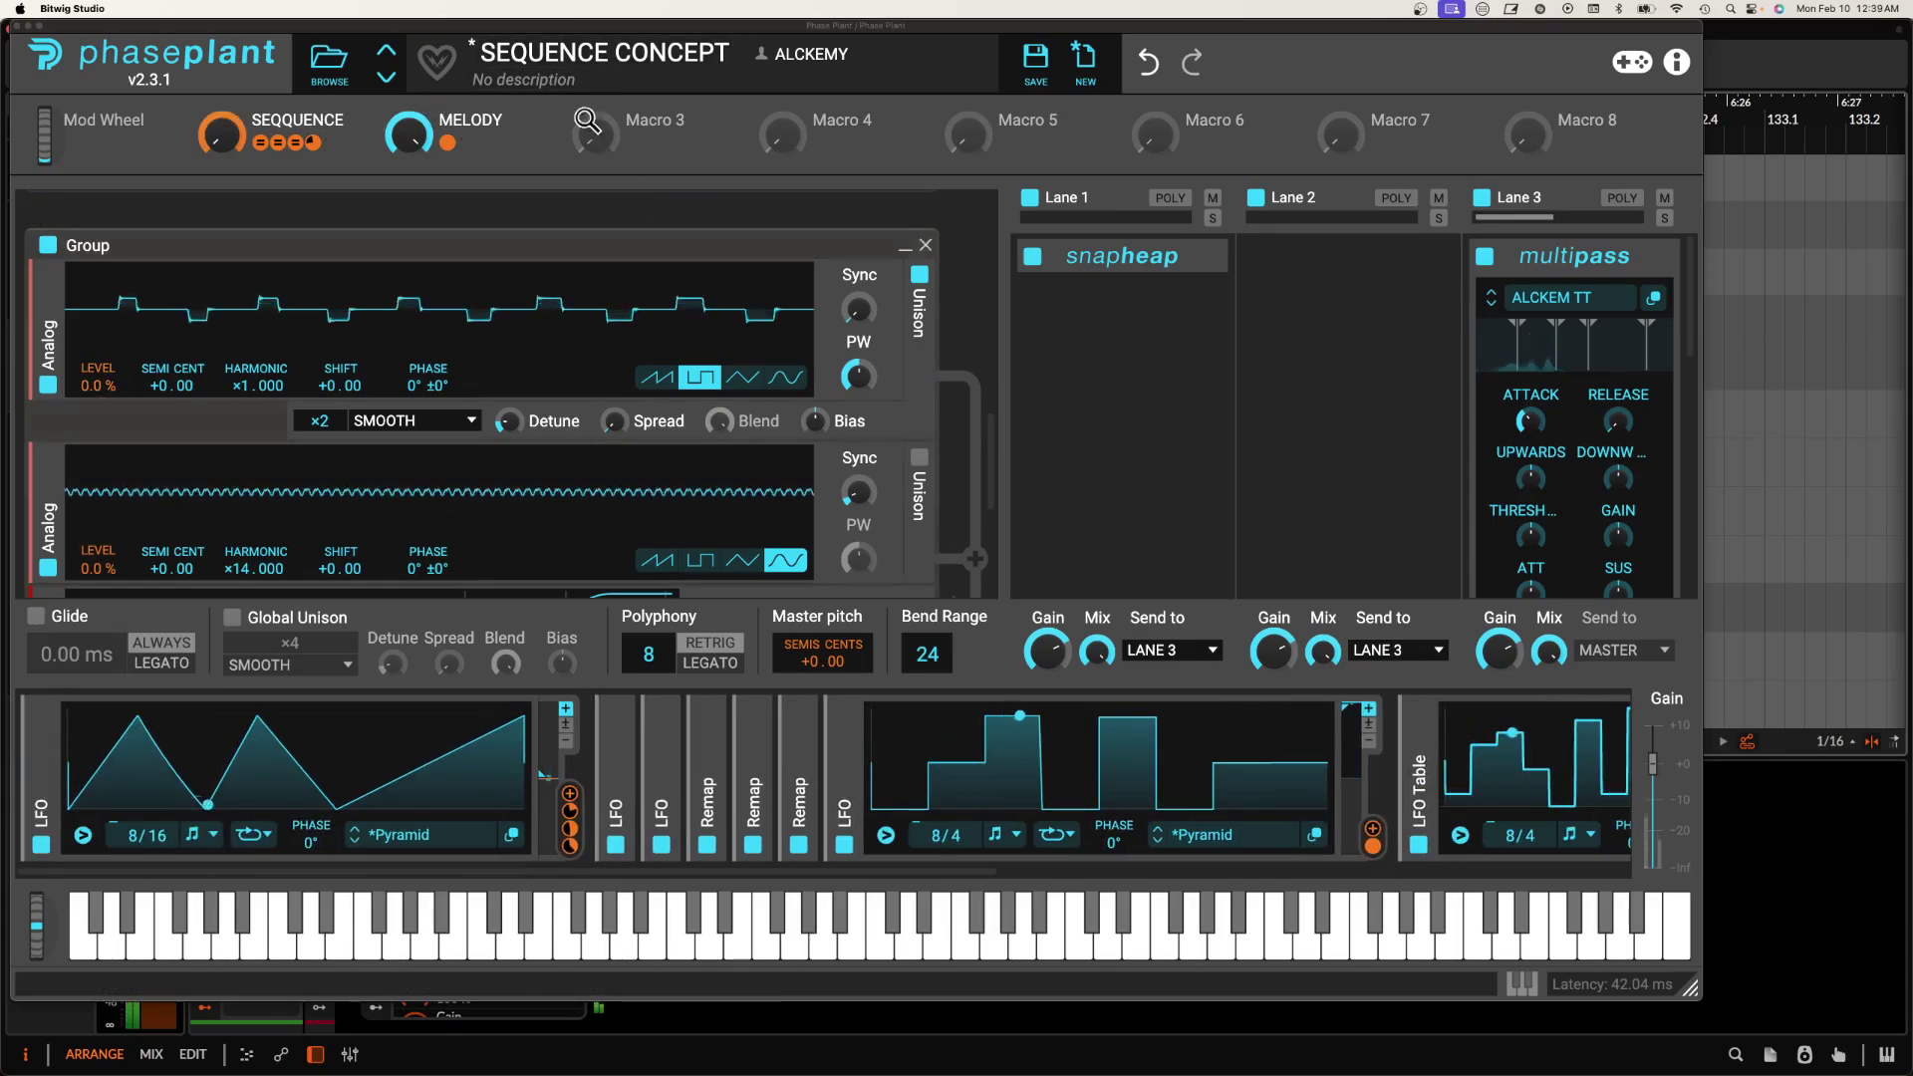